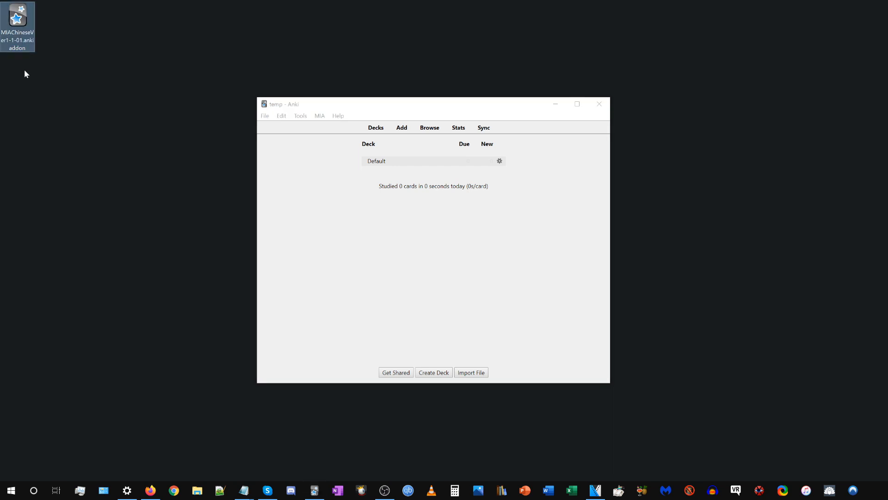
# Check the installed Anki version in the program's About information.
pyautogui.click(377, 301)
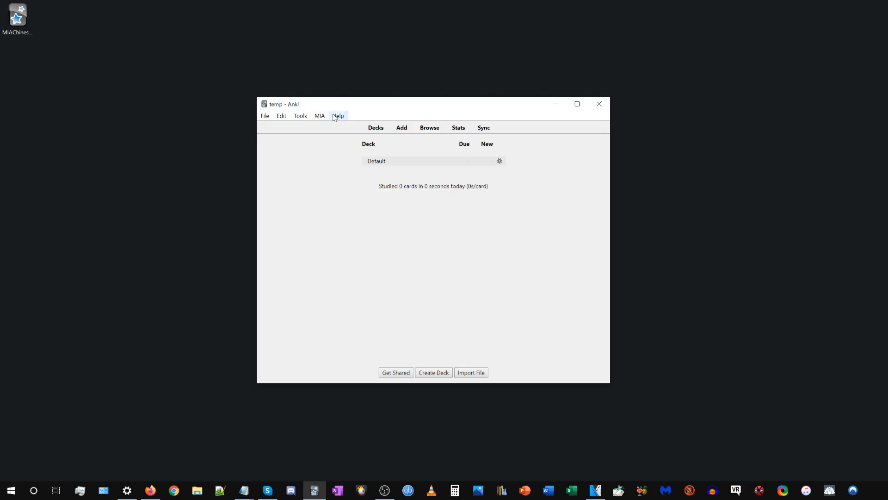
pyautogui.click(338, 116)
pyautogui.click(351, 151)
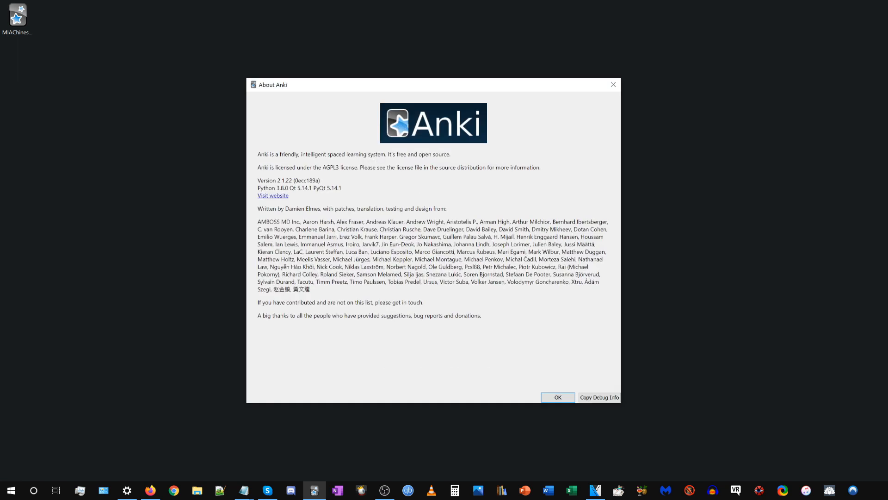
pyautogui.moveTo(277, 181); pyautogui.dragTo(292, 180)
pyautogui.click(558, 397)
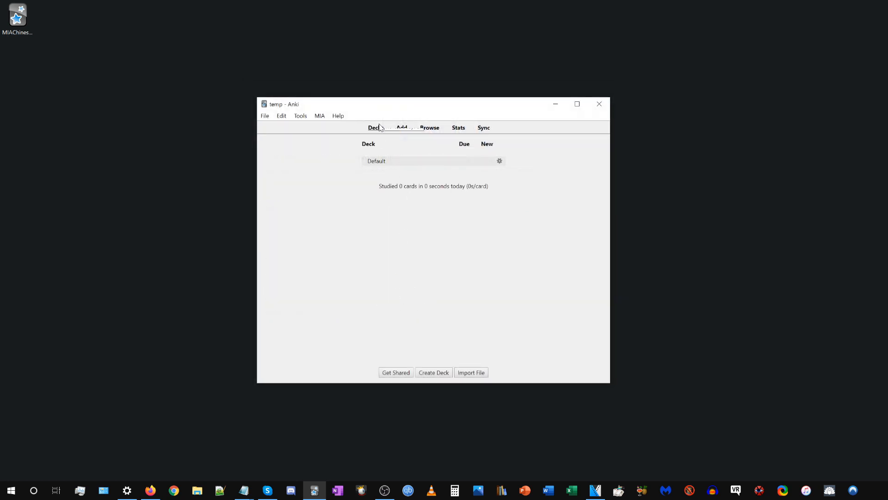
# Install the MIA Chinese add-on from the MIAChineseVer1-1-01.ankiaddon file on the desktop.
pyautogui.moveTo(371, 107)
pyautogui.mouseDown()
pyautogui.moveTo(355, 106)
pyautogui.moveTo(393, 113)
pyautogui.moveTo(384, 110)
pyautogui.mouseUp()
pyautogui.click(30, 22)
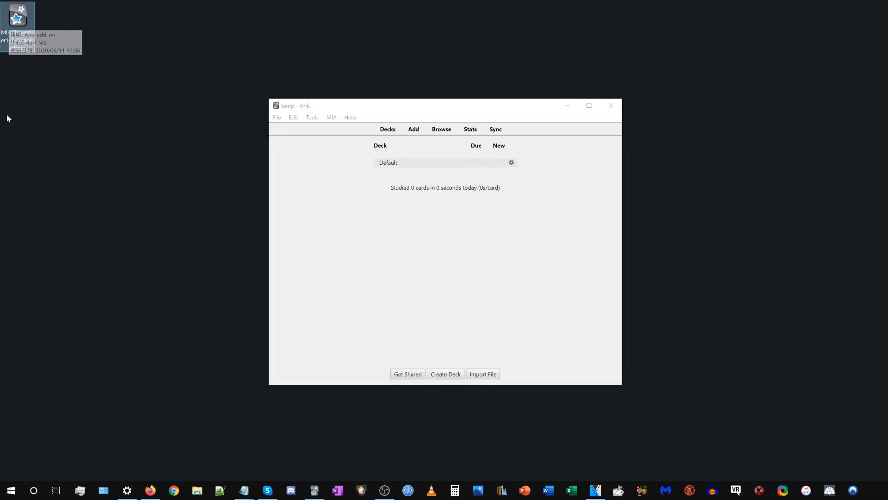
pyautogui.doubleClick(11, 24)
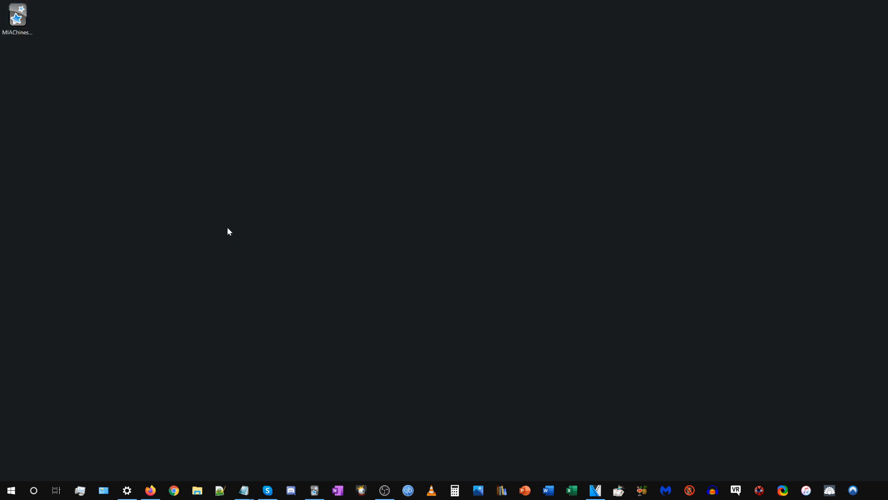
pyautogui.click(496, 279)
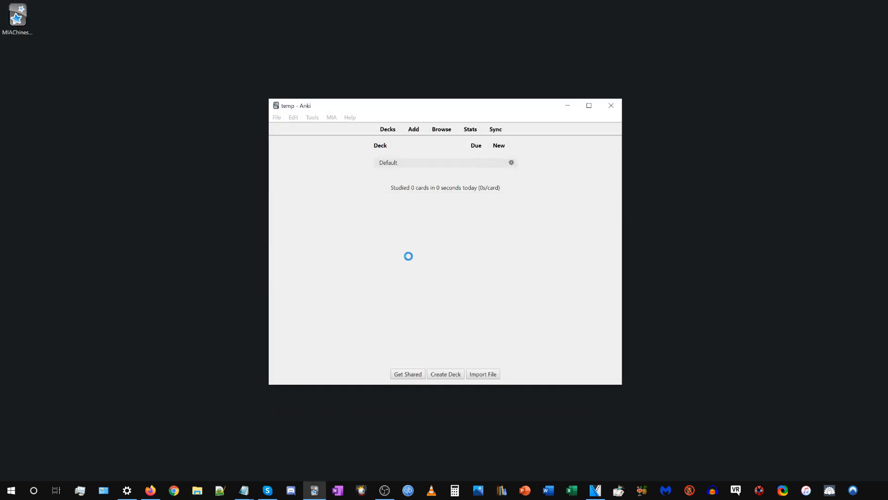
# Restart Anki and reopen the temp profile.
pyautogui.click(611, 106)
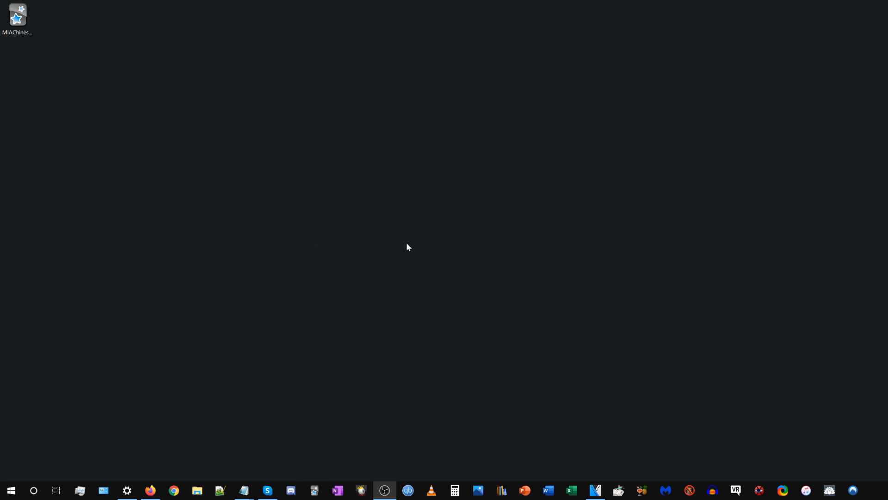
pyautogui.doubleClick(532, 218)
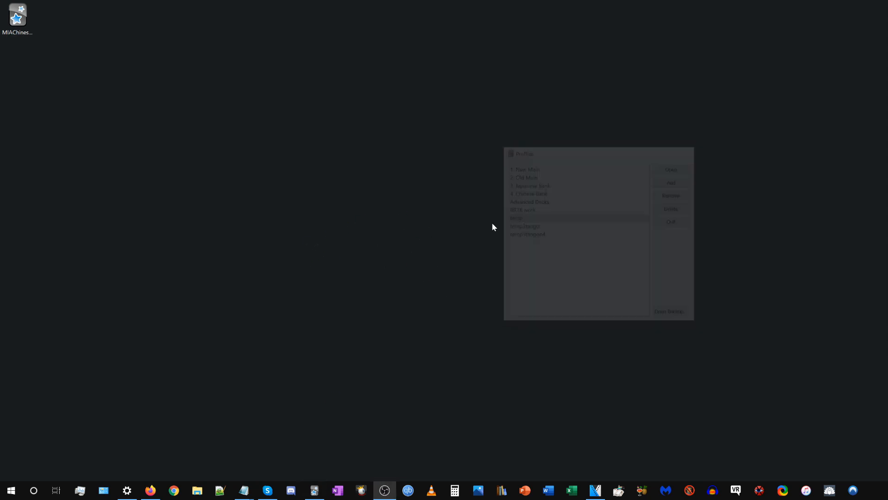
pyautogui.moveTo(366, 103)
pyautogui.mouseDown()
pyautogui.moveTo(351, 79)
pyautogui.moveTo(364, 90)
pyautogui.moveTo(356, 81)
pyautogui.moveTo(352, 106)
pyautogui.mouseUp()
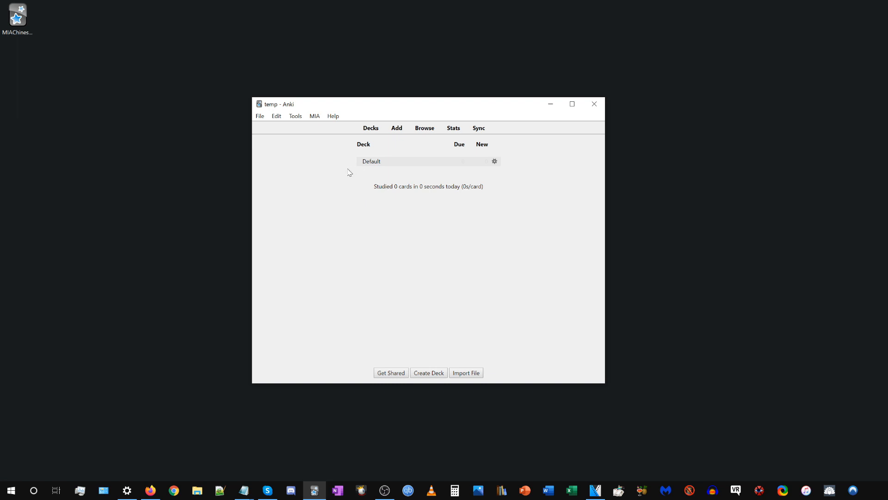
pyautogui.moveTo(338, 108); pyautogui.dragTo(311, 100)
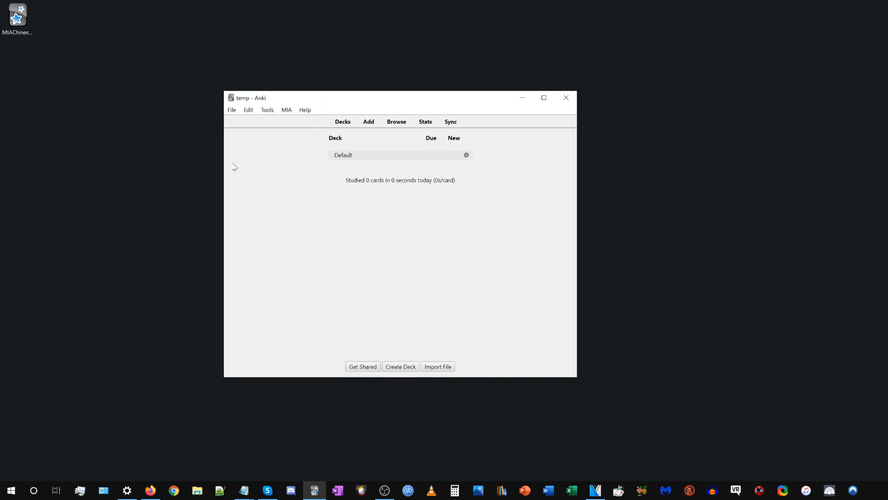
# Examine the MIA Chinese (HK), (TW) and (ZH) note types in the note type manager.
pyautogui.click(270, 114)
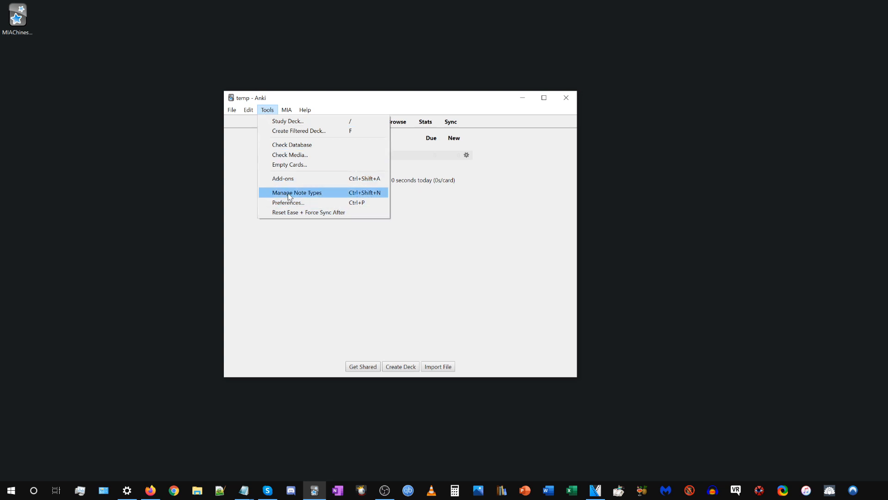
pyautogui.click(288, 194)
pyautogui.moveTo(396, 180); pyautogui.dragTo(400, 174)
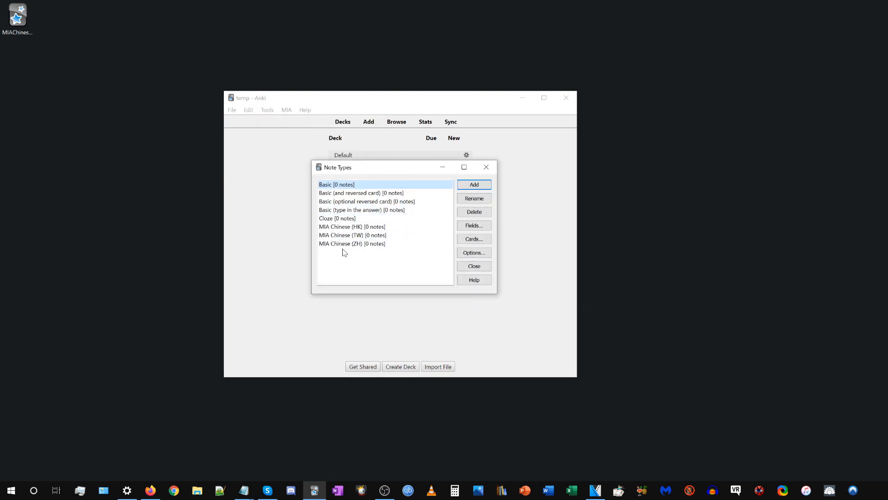
pyautogui.click(343, 228)
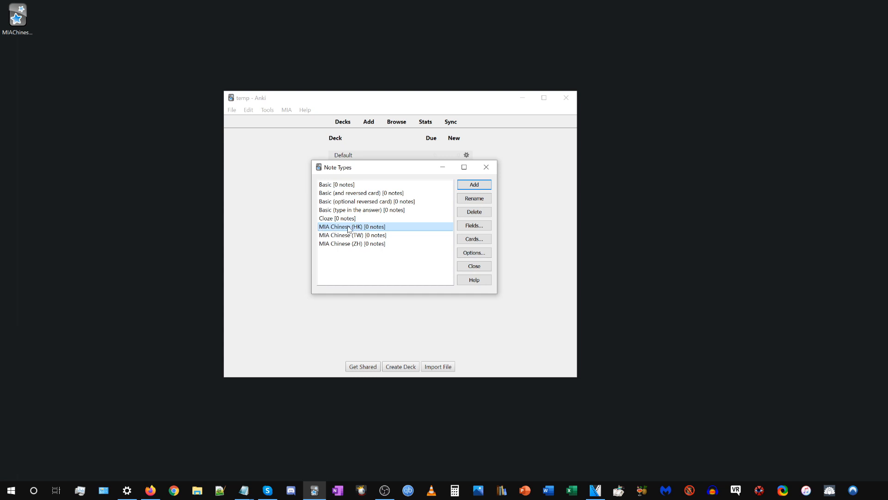
pyautogui.click(364, 236)
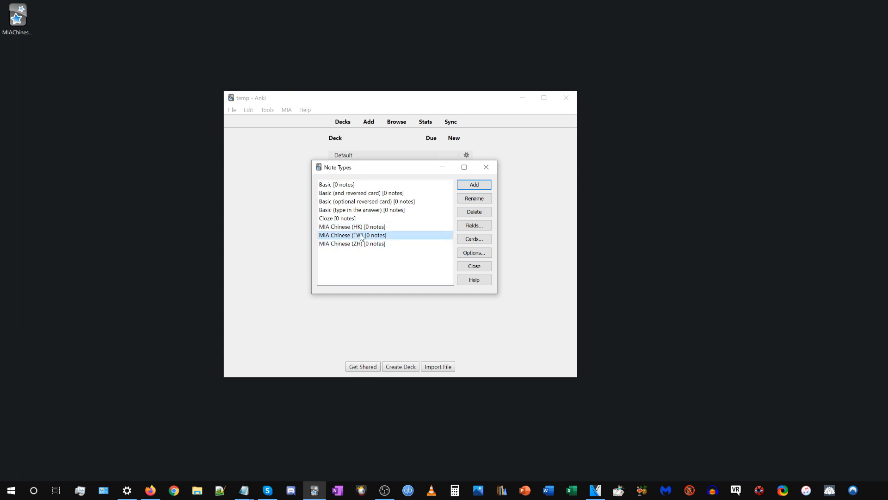
pyautogui.click(329, 244)
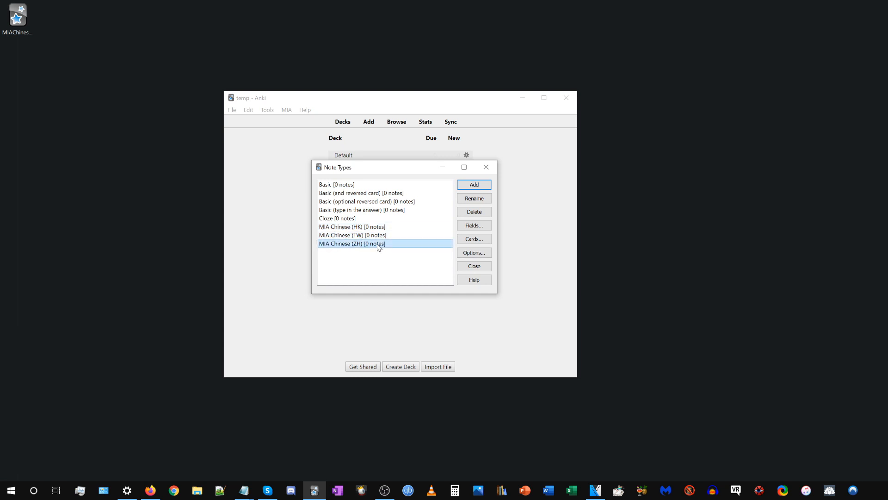
pyautogui.click(345, 228)
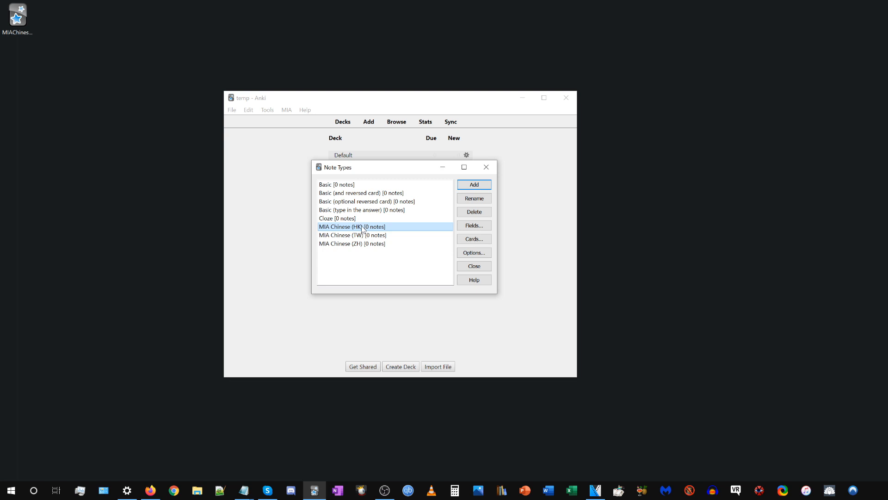
pyautogui.click(333, 236)
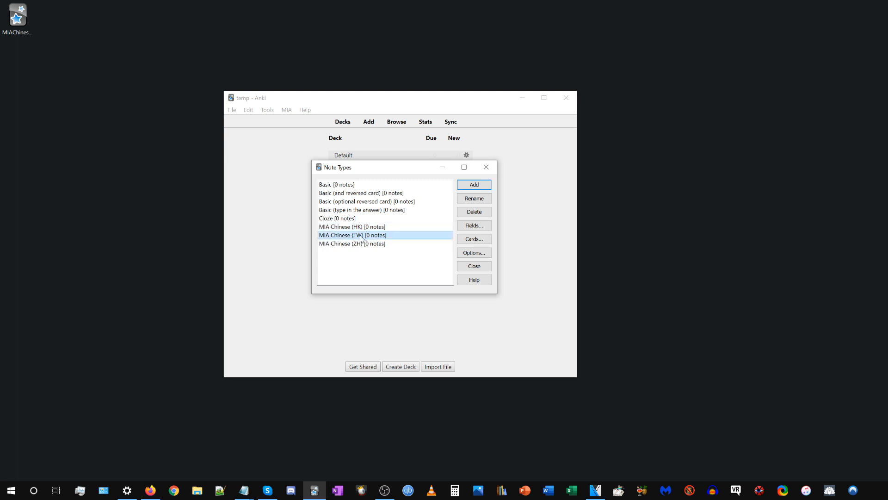
pyautogui.click(345, 244)
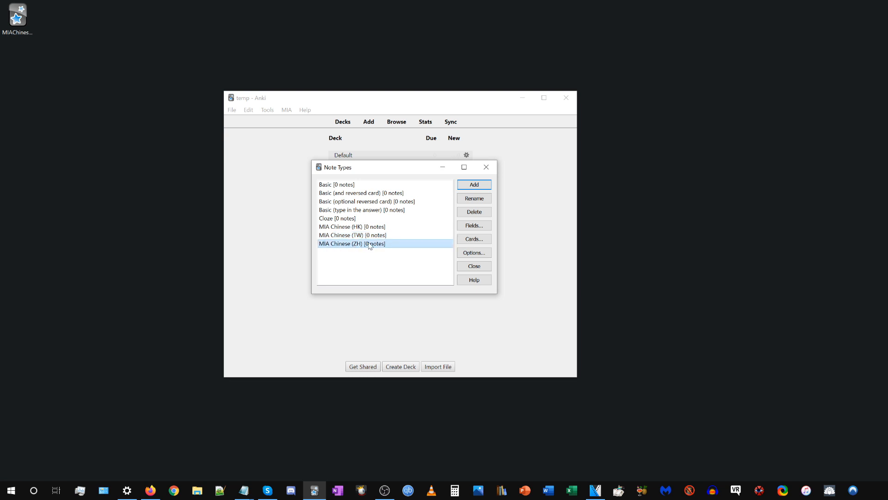
pyautogui.click(487, 170)
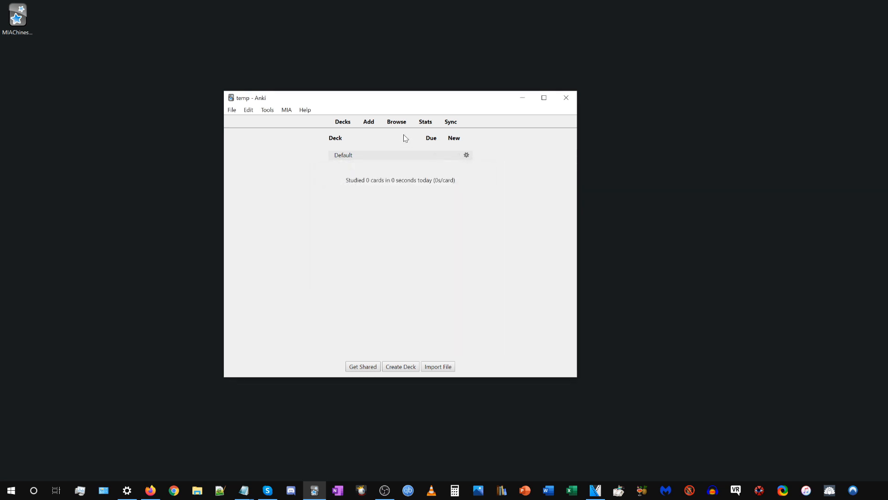
# Start a new note in an enlarged Add window and set its note type to MIA Chinese (ZH).
pyautogui.click(368, 122)
pyautogui.moveTo(559, 151); pyautogui.dragTo(346, 93)
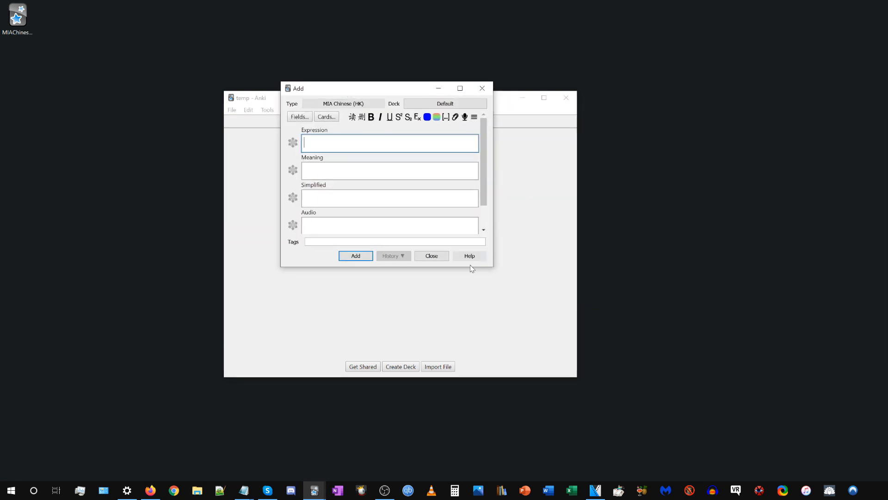
pyautogui.moveTo(492, 266); pyautogui.dragTo(705, 394)
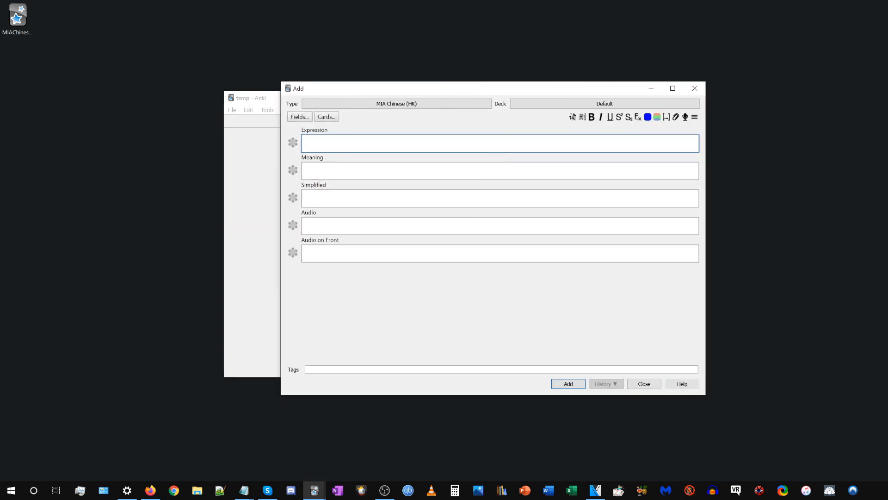
pyautogui.click(436, 103)
pyautogui.click(446, 256)
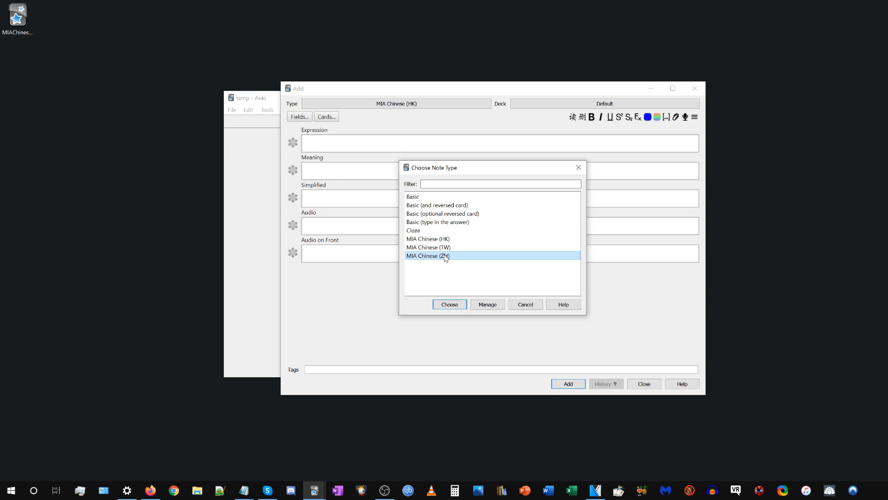
pyautogui.click(450, 304)
pyautogui.moveTo(413, 91); pyautogui.dragTo(410, 48)
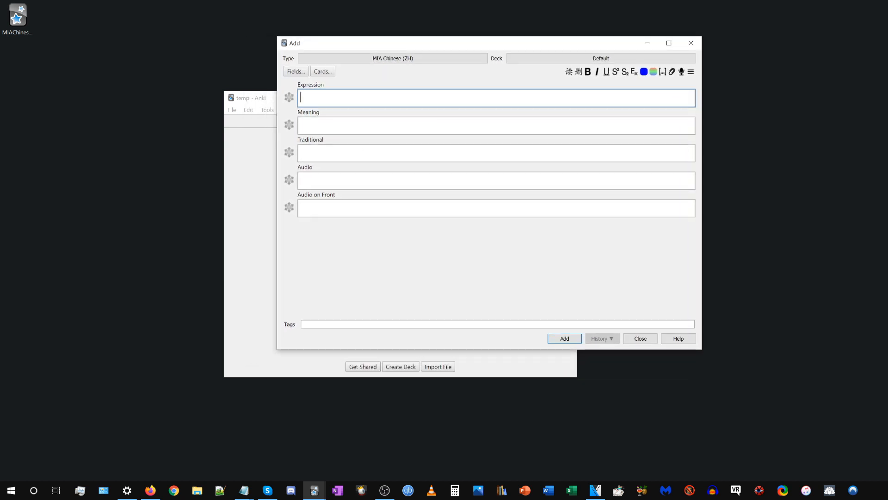
pyautogui.moveTo(326, 141); pyautogui.dragTo(297, 140)
pyautogui.click(303, 141)
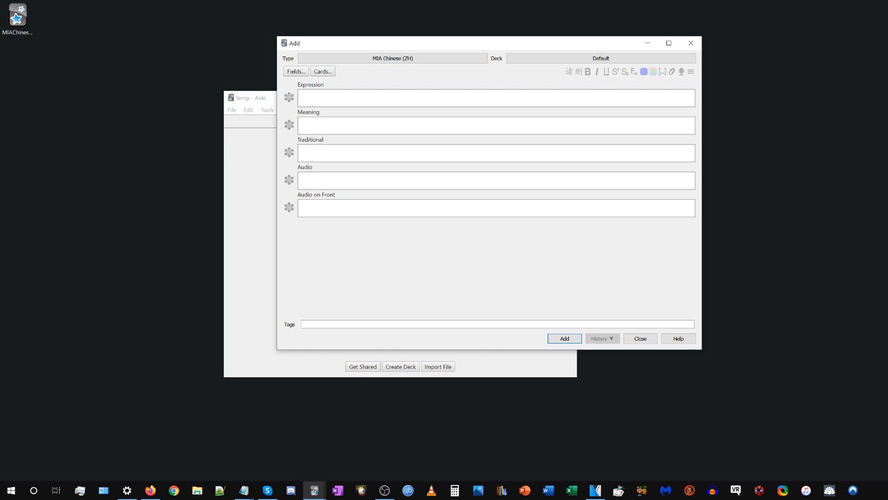
pyautogui.click(320, 208)
# Add a note with "Expression", "Meaning", "Traditional" and "Audio" in the matching fields, leaving Audio on Front empty.
pyautogui.click(353, 98)
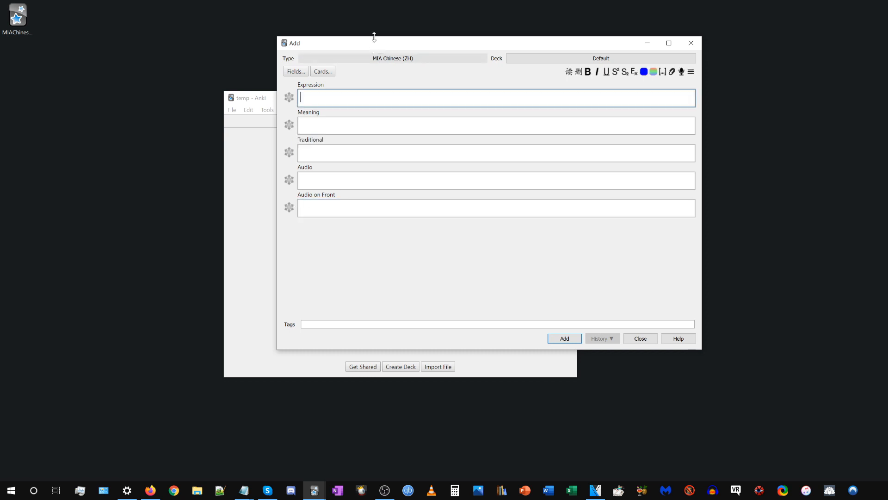
pyautogui.moveTo(378, 44); pyautogui.dragTo(391, 63)
pyautogui.write('Express')
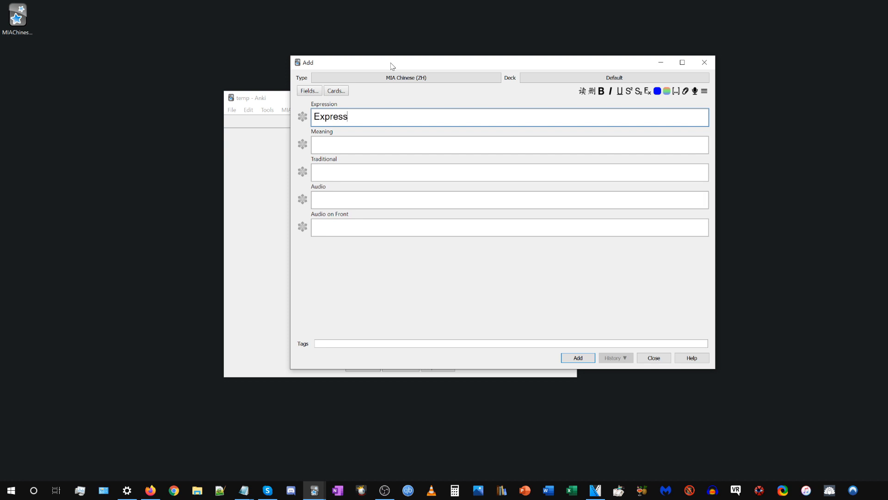
pyautogui.write('ion')
pyautogui.press('Tab')
pyautogui.write('Meaning')
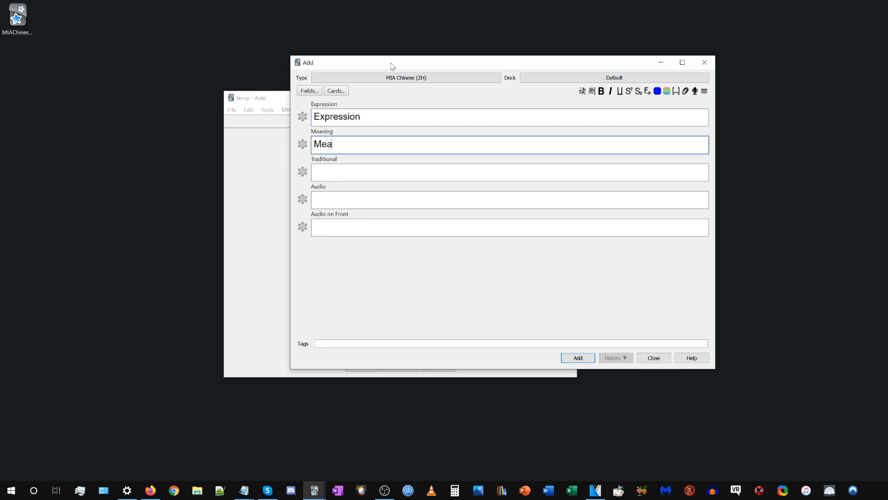
pyautogui.press('Tab')
pyautogui.write('Traditional')
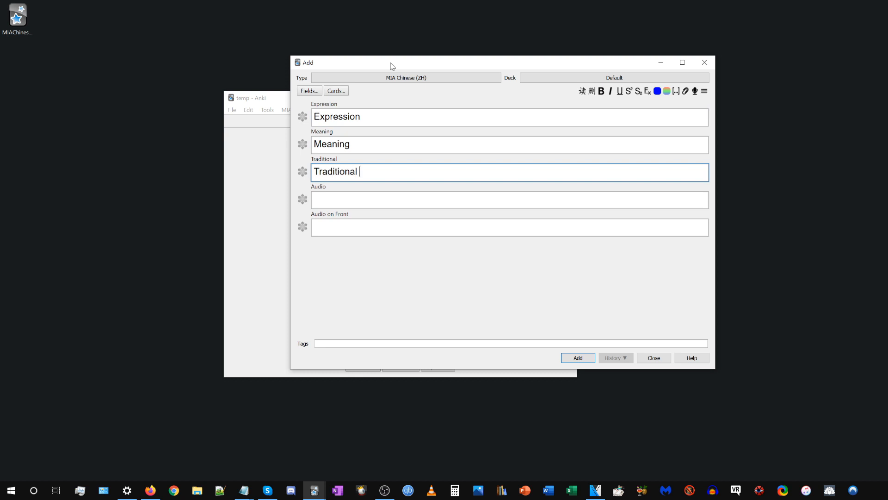
pyautogui.press('Tab')
pyautogui.write('Audio')
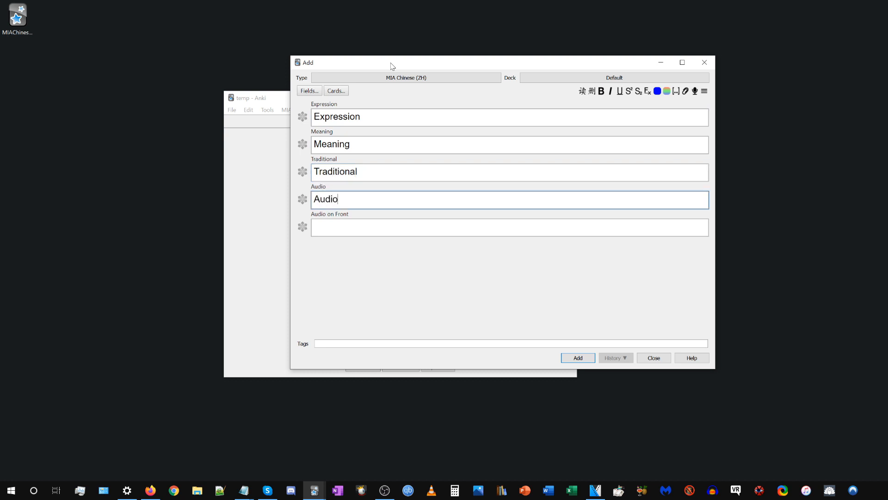
pyautogui.click(579, 358)
# Study the Default deck and reveal the new card's answer to examine its front and back.
pyautogui.click(241, 174)
pyautogui.click(344, 122)
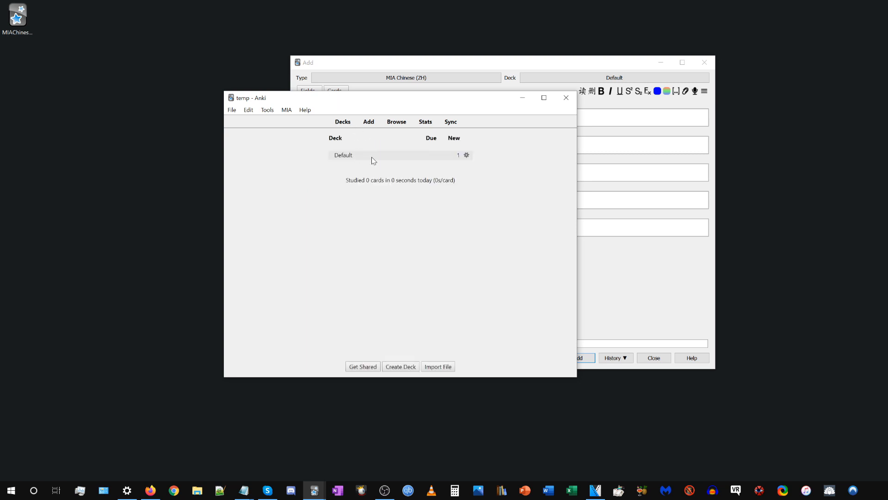
pyautogui.click(371, 157)
pyautogui.click(448, 173)
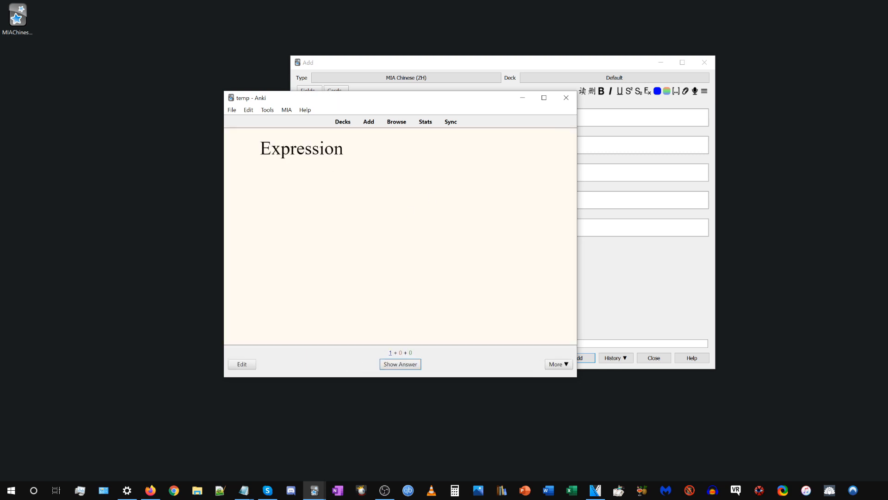
pyautogui.moveTo(260, 149); pyautogui.dragTo(352, 168)
pyautogui.click(364, 169)
pyautogui.click(409, 364)
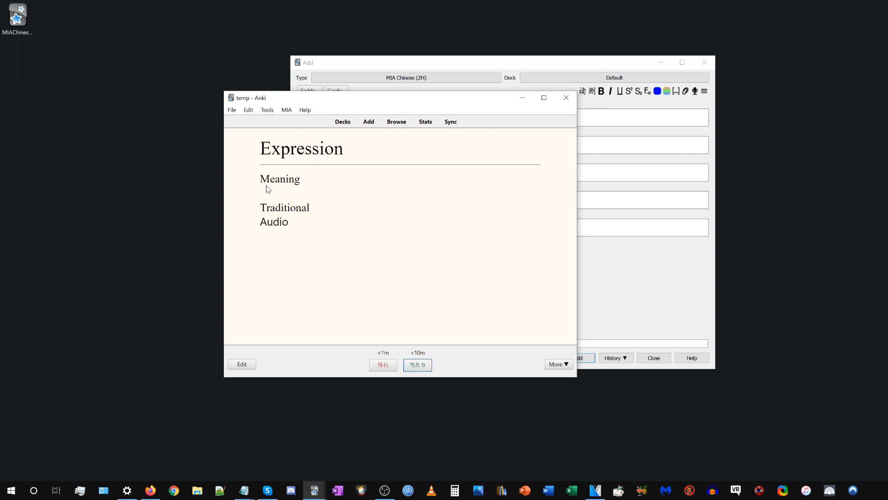
pyautogui.moveTo(260, 179); pyautogui.dragTo(316, 229)
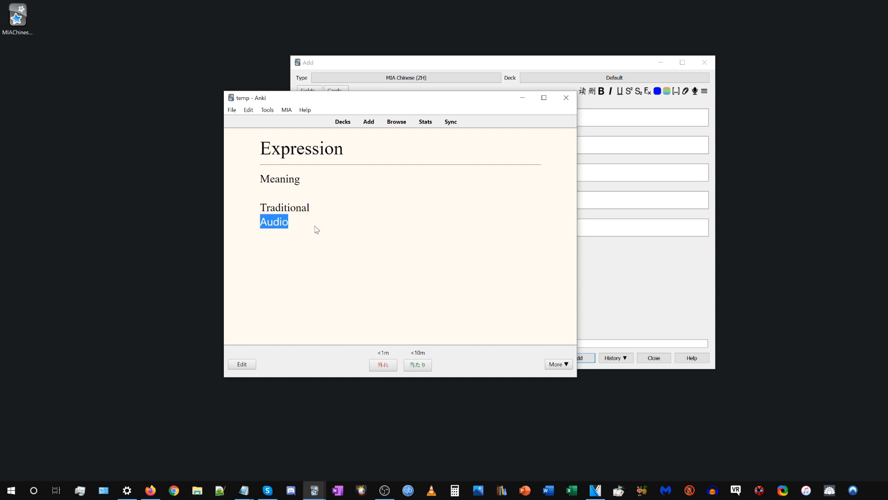
# Open the new card in the card browser and enter "x" in its Audio on Front field.
pyautogui.click(396, 123)
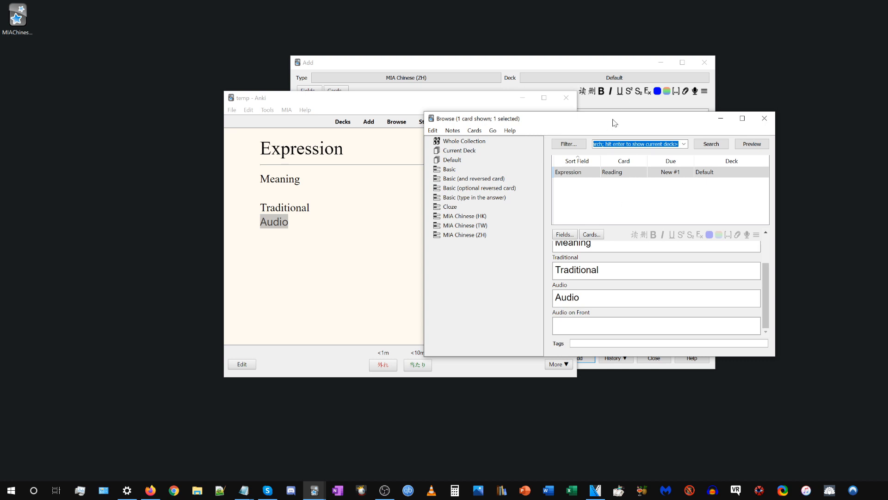
pyautogui.moveTo(615, 122); pyautogui.dragTo(709, 103)
pyautogui.click(687, 303)
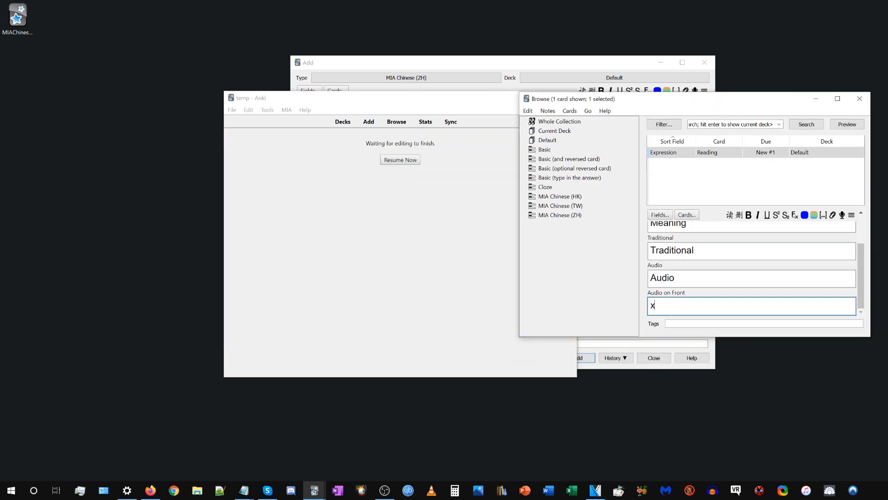
# Resume studying and reveal the answer to examine the audio-only card's front and back against its fields.
pyautogui.click(387, 161)
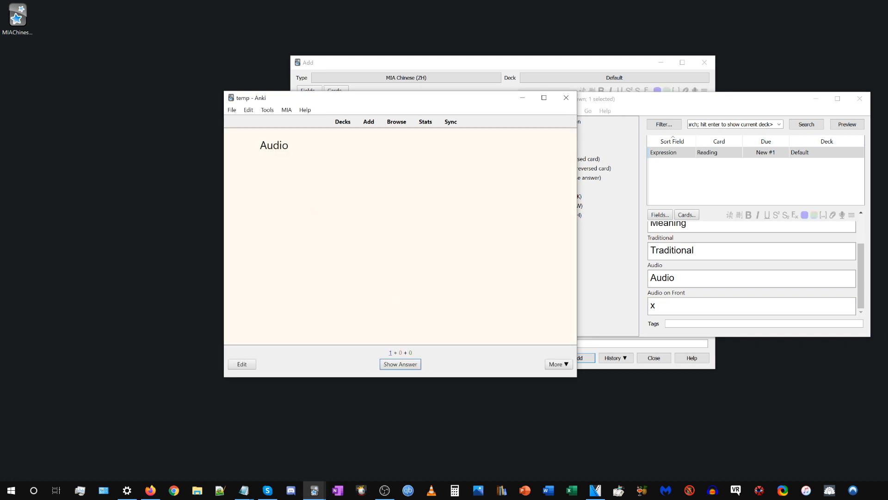
pyautogui.click(401, 364)
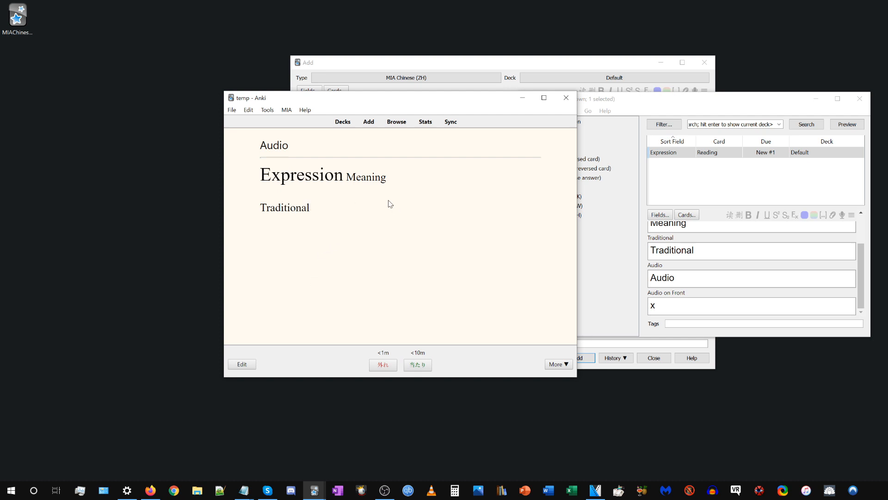
pyautogui.scroll(2, 685, 277)
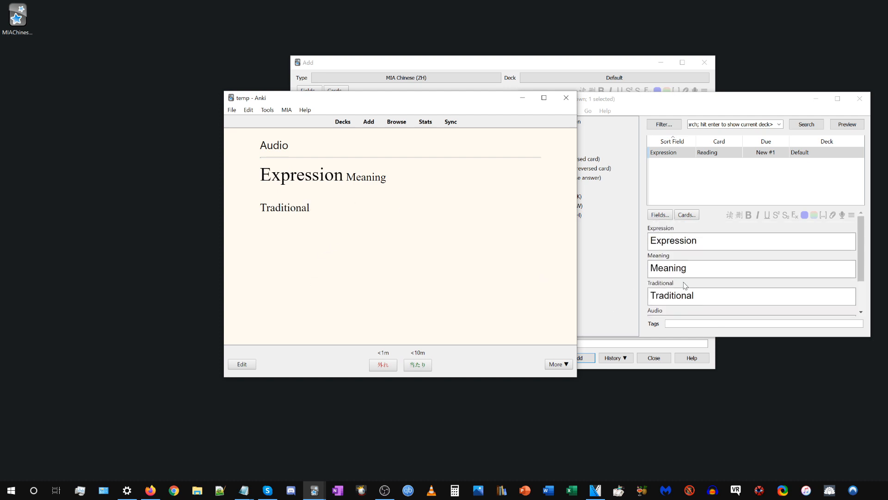
pyautogui.scroll(-2, 718, 284)
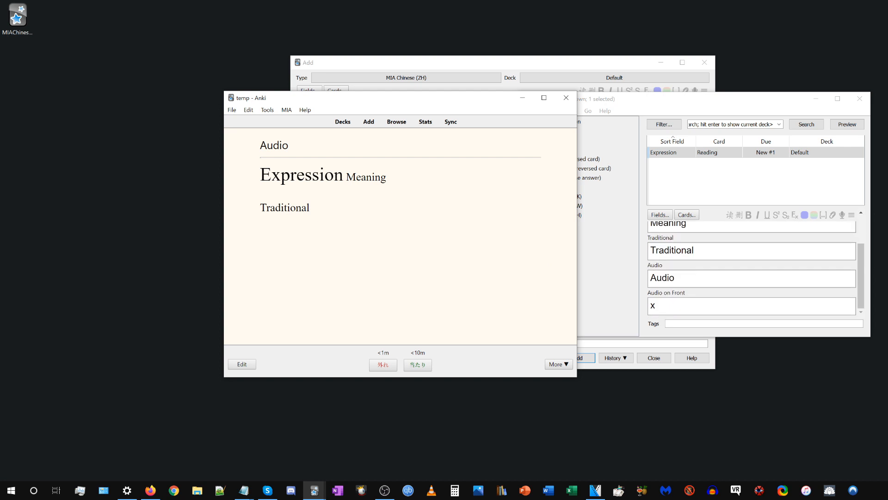
# Close the card browser and minimize the main window, leaving the empty Add window in view.
pyautogui.click(860, 98)
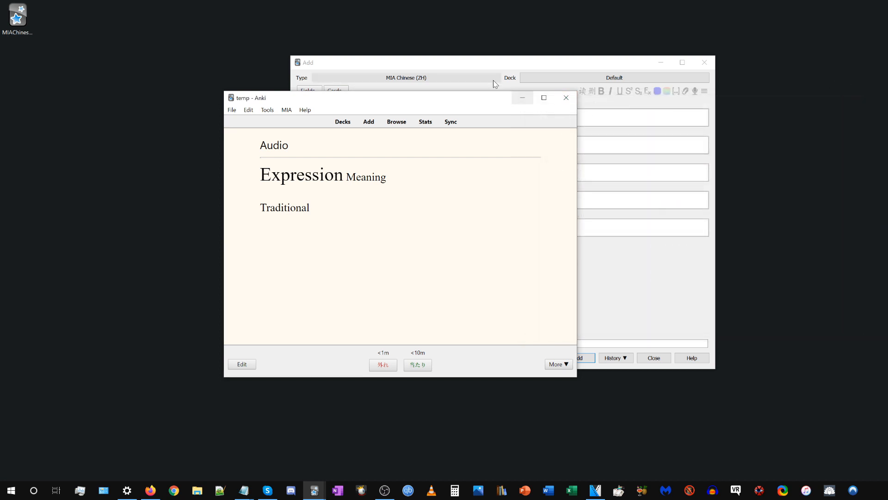
pyautogui.click(522, 97)
pyautogui.moveTo(472, 67); pyautogui.dragTo(428, 83)
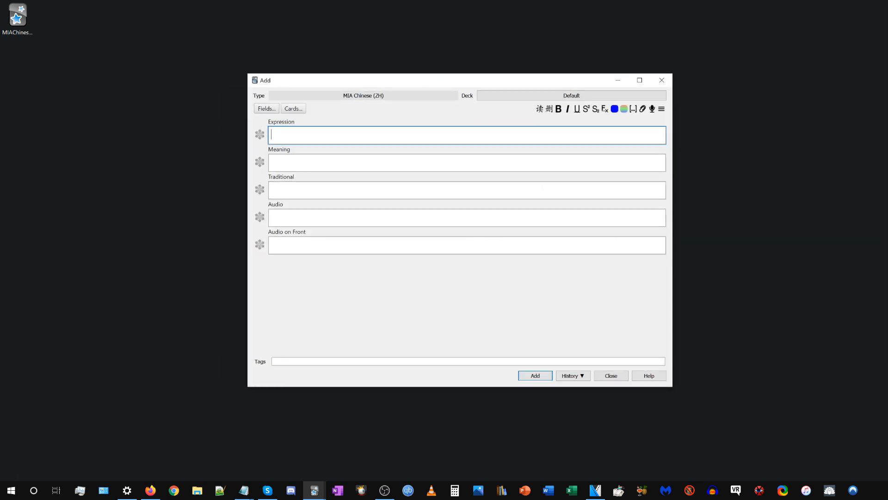
# Paste 中国是位于东亚的国家或地理区域 into the Expression field and generate its pinyin readings and traditional version.
pyautogui.click(331, 142)
pyautogui.write('中国是位于东亚的国家或地理区域')
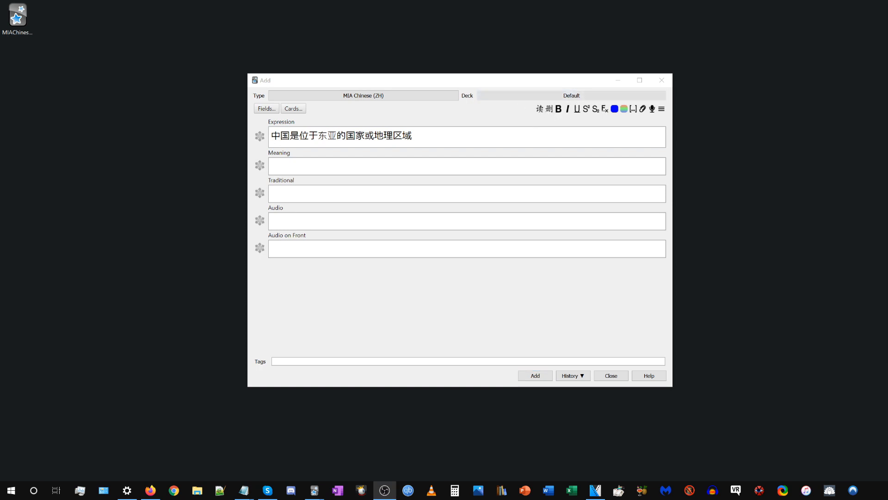
pyautogui.click(411, 136)
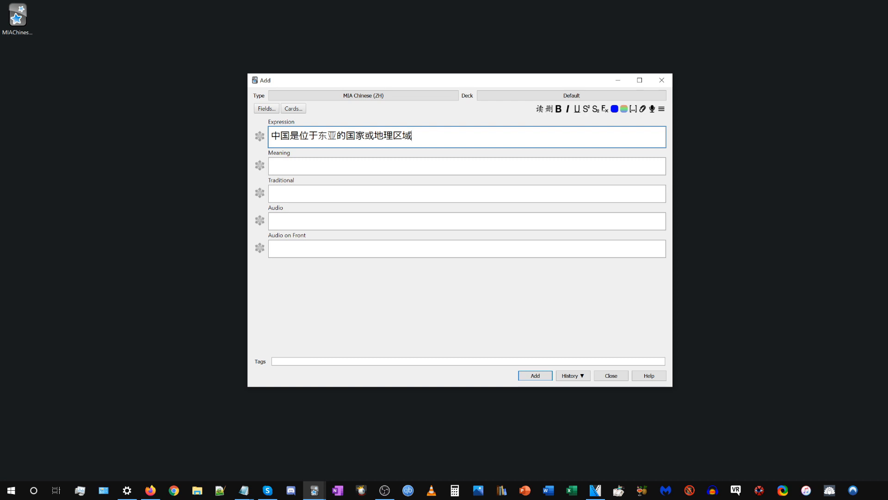
pyautogui.click(540, 109)
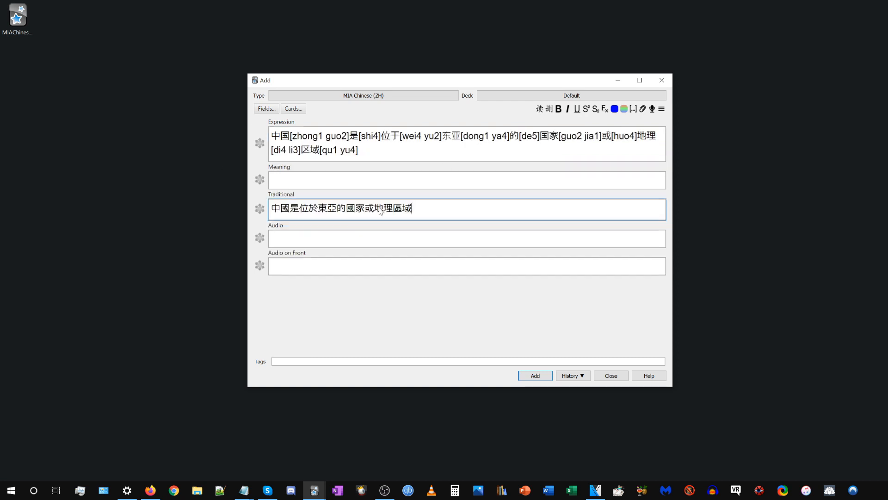
# Examine the generated pinyin reading of 中国 and the sentence in the Traditional field.
pyautogui.moveTo(290, 135); pyautogui.dragTo(348, 135)
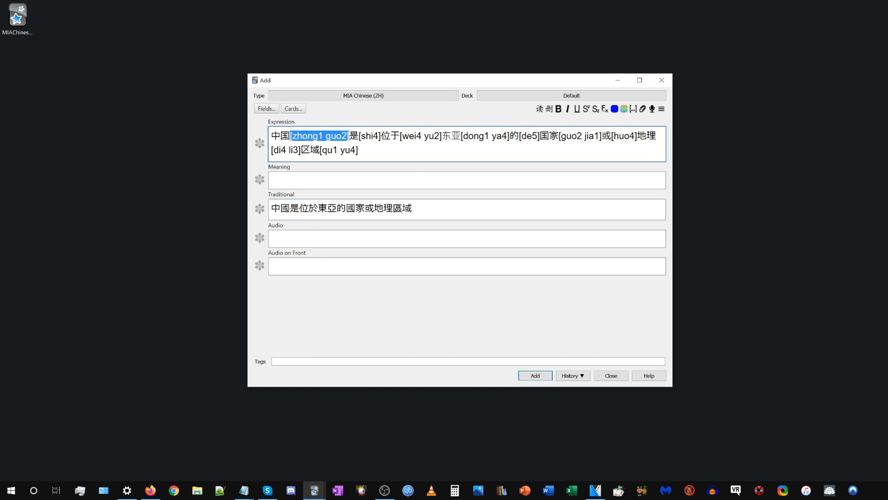
pyautogui.moveTo(413, 208); pyautogui.dragTo(250, 213)
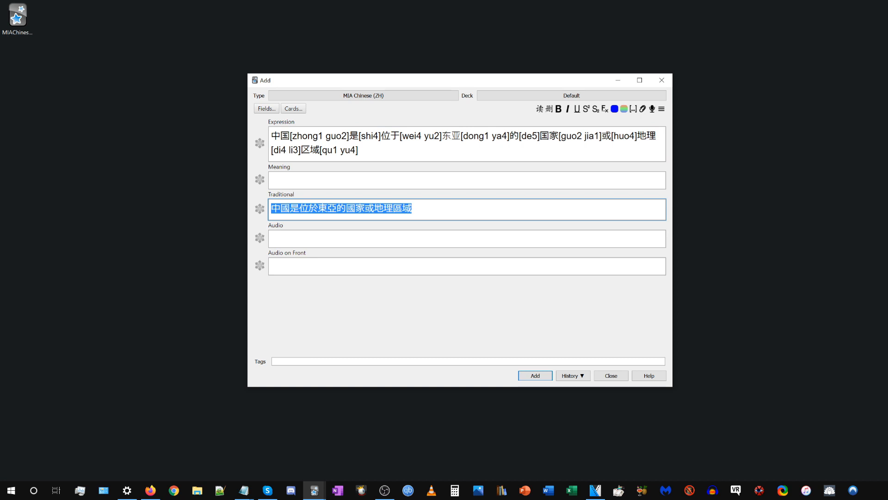
pyautogui.click(413, 209)
pyautogui.moveTo(268, 195); pyautogui.dragTo(305, 195)
pyautogui.click(355, 208)
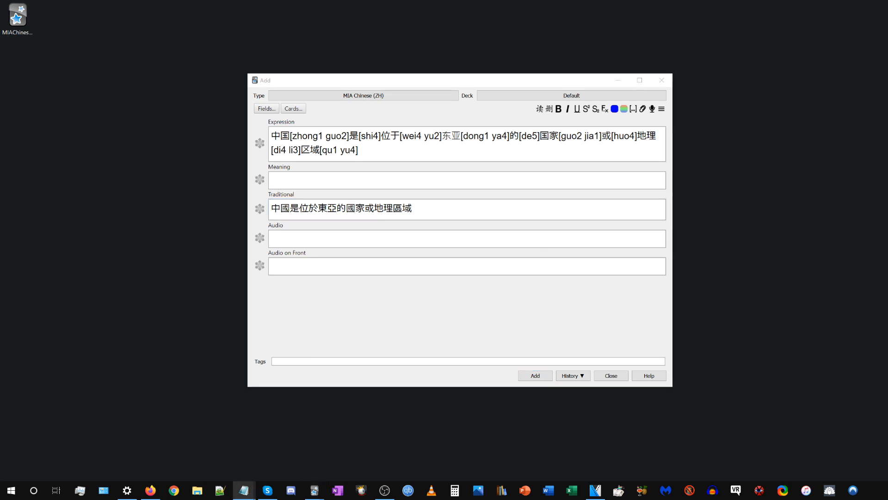
# Paste 你和你爸爸长得一模一样！ into the Audio field and generate its pinyin readings and traditional version.
pyautogui.press('Tab')
pyautogui.write('你和你爸爸长得一模一样！')
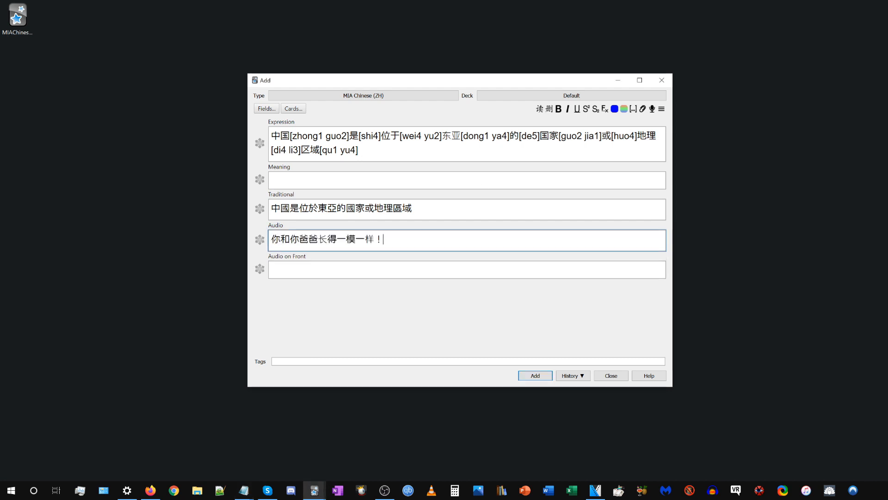
pyautogui.click(540, 110)
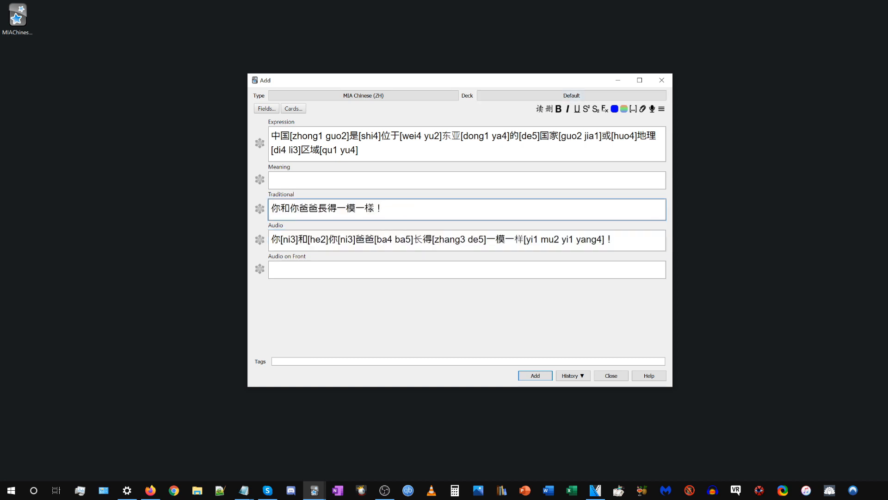
# Clear the Audio field and regenerate the readings and traditional version from the Expression field.
pyautogui.click(613, 239)
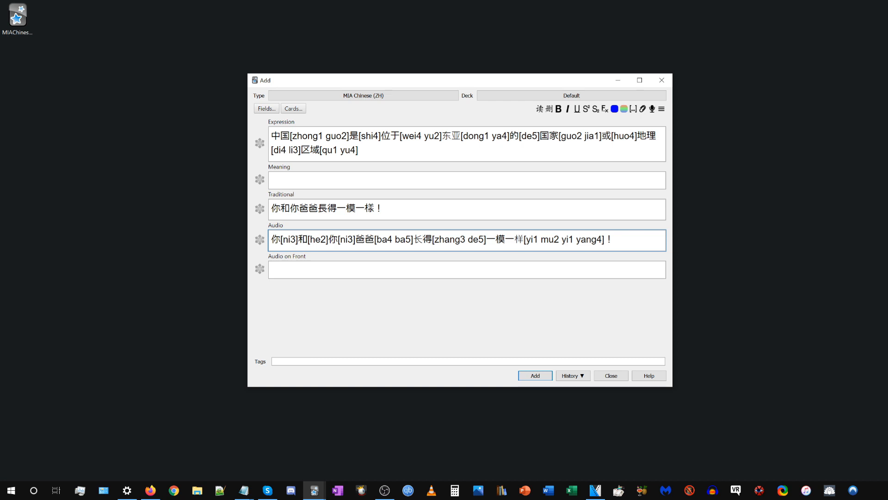
pyautogui.hotkey('ctrl', 'a')
pyautogui.press('BackSpace')
pyautogui.click(350, 150)
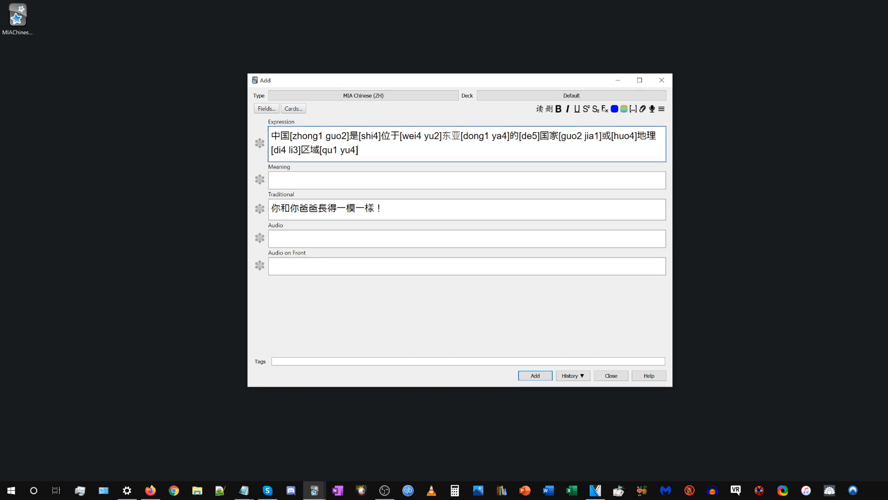
pyautogui.click(542, 111)
# Examine how the words in the Expression field, such as 中国, are paired with their bracketed pinyin readings.
pyautogui.moveTo(272, 136); pyautogui.dragTo(366, 152)
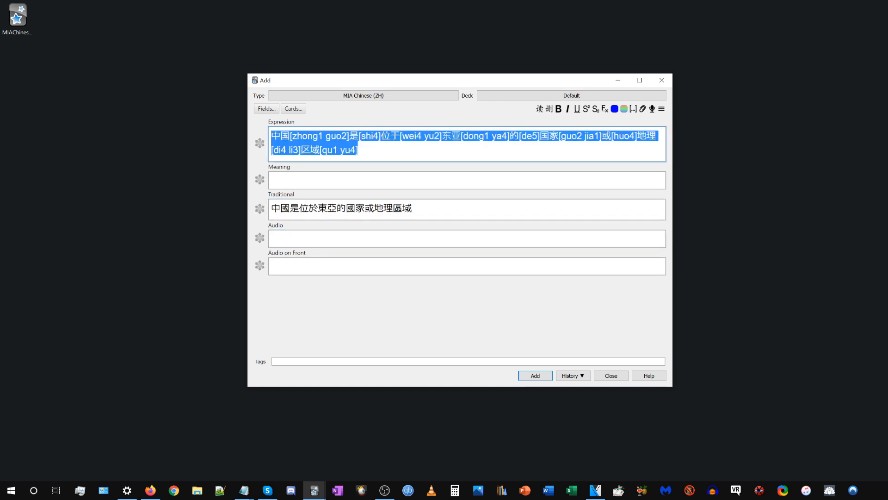
pyautogui.click(361, 151)
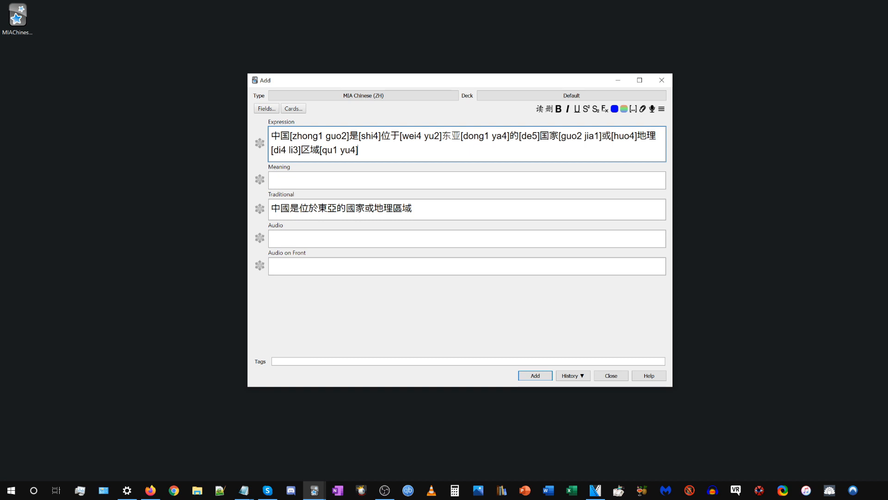
pyautogui.hotkey('ctrl', 'a')
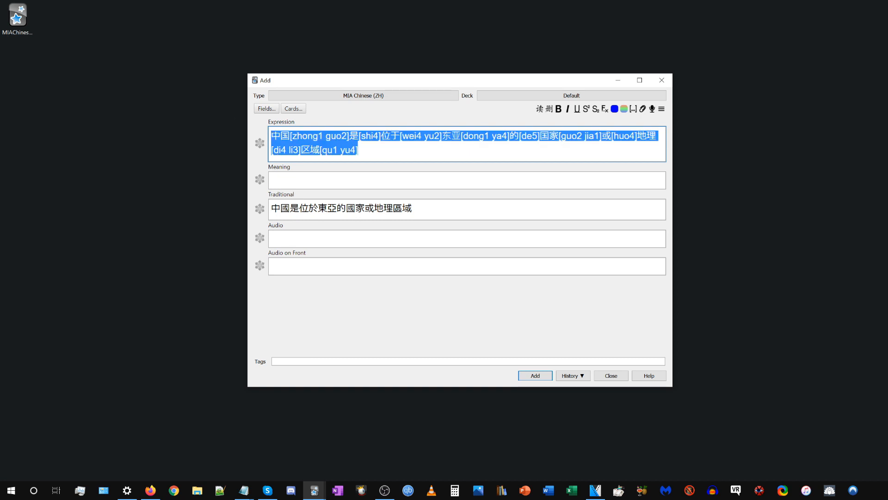
pyautogui.click(361, 150)
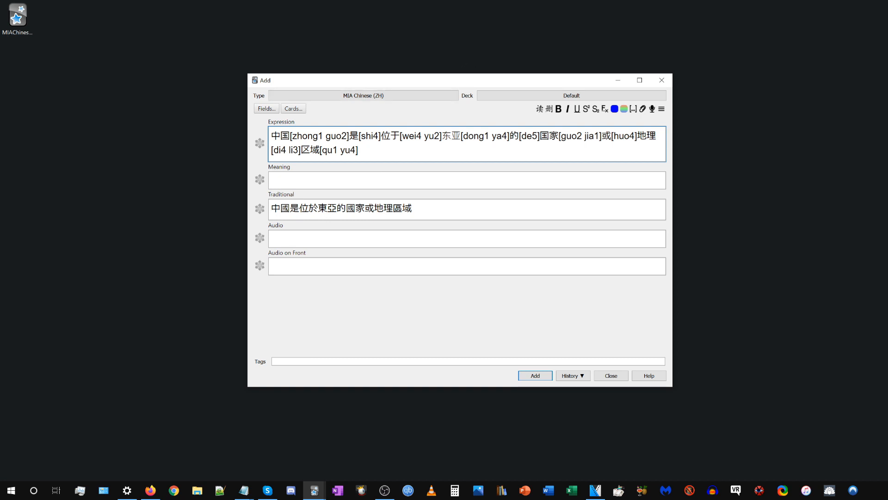
pyautogui.hotkey('alt', 'Tab')
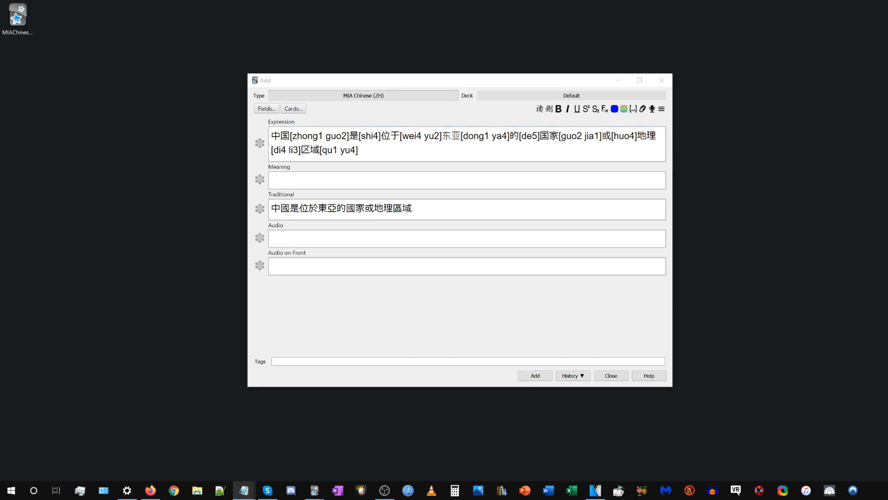
pyautogui.hotkey('alt', 'Tab')
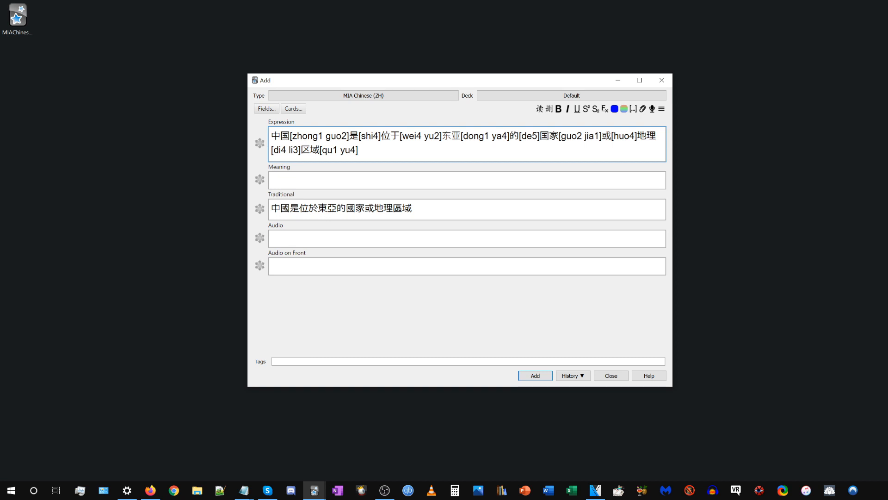
pyautogui.moveTo(290, 136); pyautogui.dragTo(350, 136)
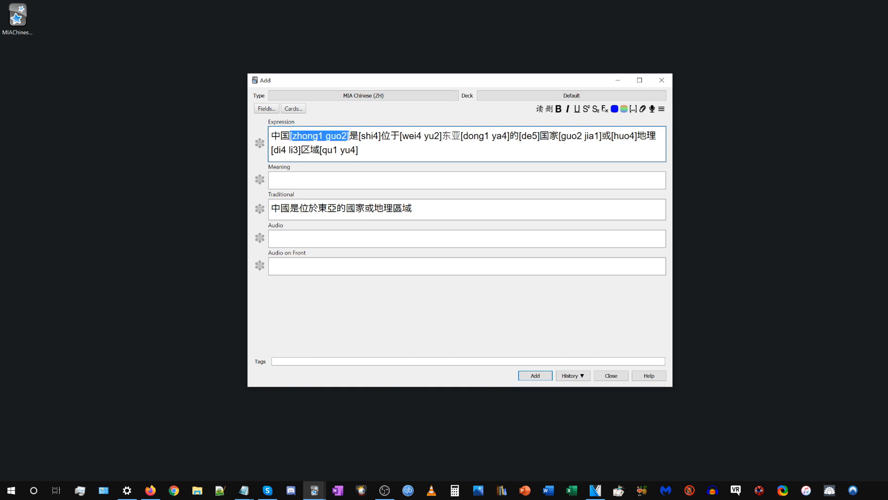
pyautogui.click(291, 136)
pyautogui.moveTo(291, 136); pyautogui.dragTo(323, 136)
pyautogui.click(325, 136)
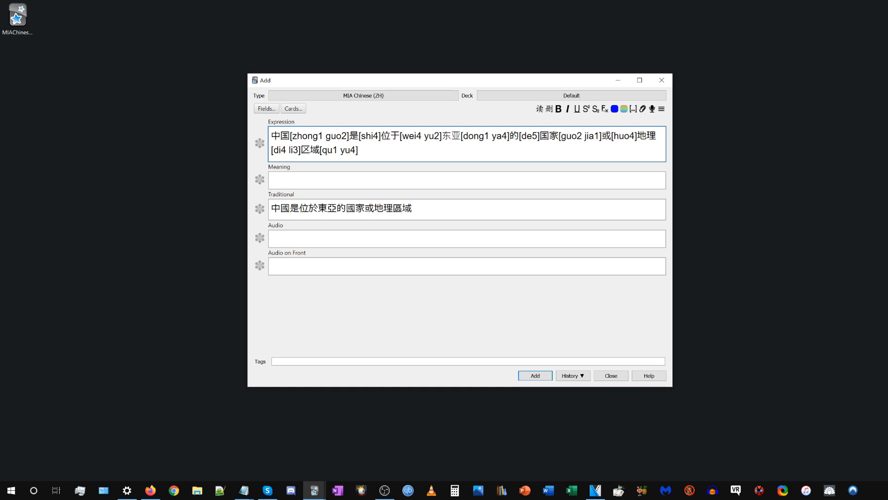
pyautogui.moveTo(325, 136)
pyautogui.mouseDown()
pyautogui.moveTo(348, 136)
pyautogui.moveTo(326, 137)
pyautogui.mouseUp()
pyautogui.moveTo(271, 136); pyautogui.dragTo(290, 136)
pyautogui.moveTo(349, 136); pyautogui.dragTo(381, 136)
pyautogui.click(359, 150)
pyautogui.click(359, 150)
pyautogui.click(380, 137)
# Add the note to the Default deck and open it in the card browser from the history.
pyautogui.moveTo(363, 84); pyautogui.dragTo(307, 83)
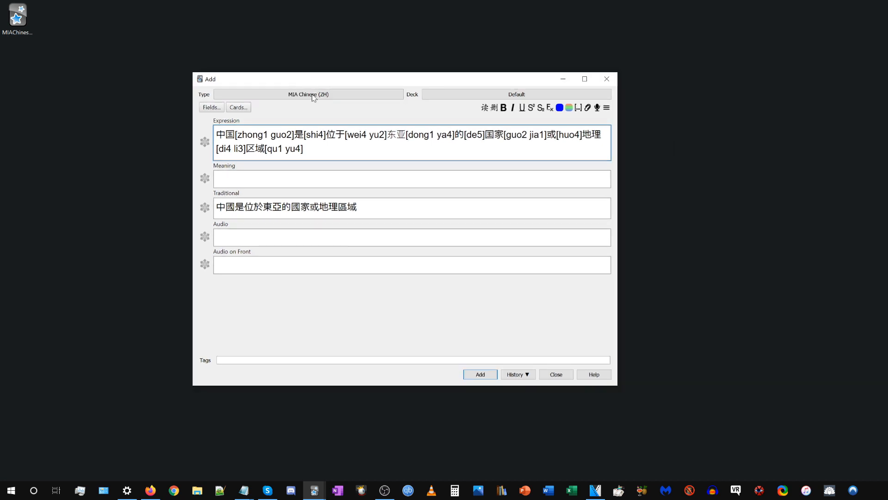
pyautogui.click(479, 375)
pyautogui.click(528, 374)
pyautogui.click(531, 376)
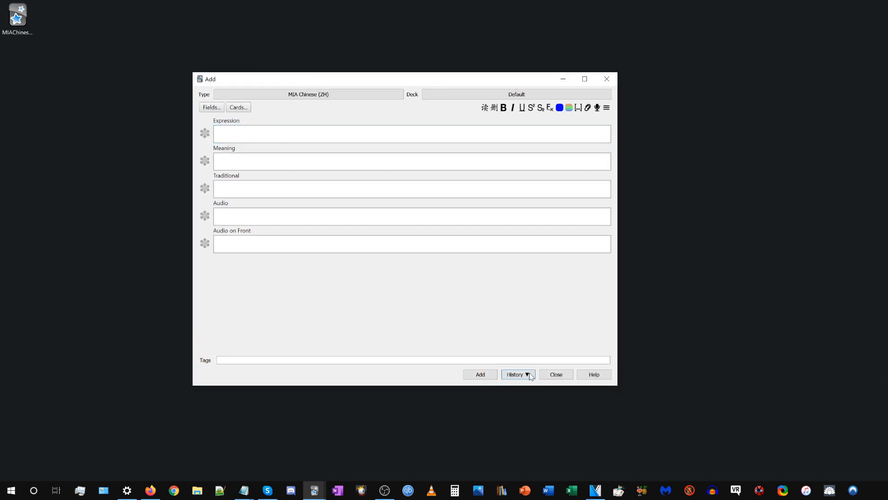
# Preview the new card in a window placed beside the browser and minimize the Add window.
pyautogui.click(848, 124)
pyautogui.moveTo(631, 119); pyautogui.dragTo(302, 67)
pyautogui.click(572, 78)
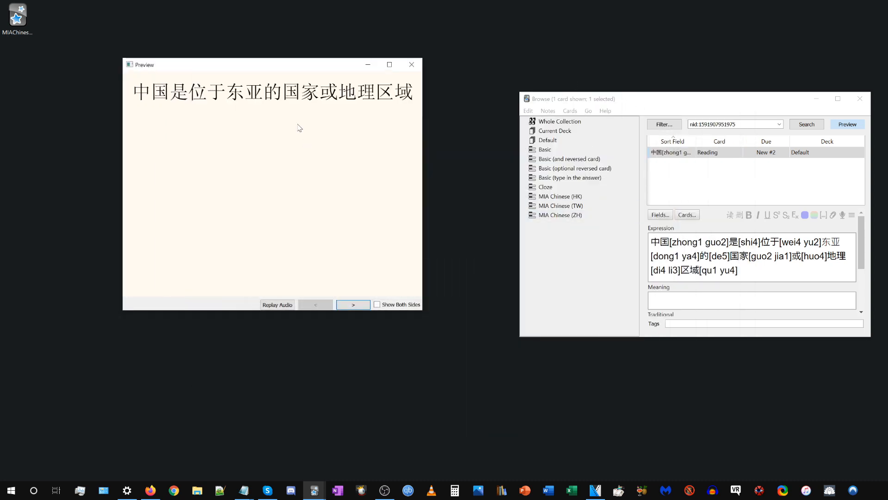
# Compare the sentence on the previewed card's front with the bracketed readings in the Expression field.
pyautogui.moveTo(132, 95); pyautogui.dragTo(413, 95)
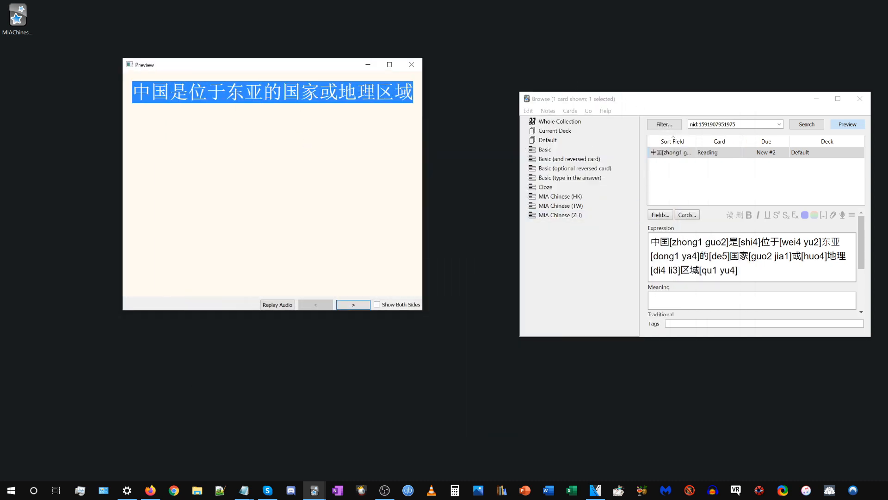
pyautogui.click(308, 79)
pyautogui.moveTo(306, 65); pyautogui.dragTo(316, 115)
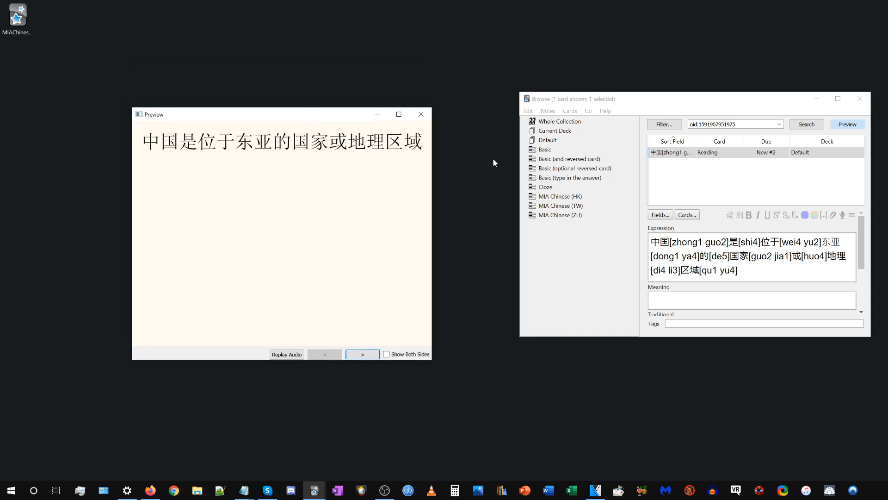
pyautogui.click(740, 270)
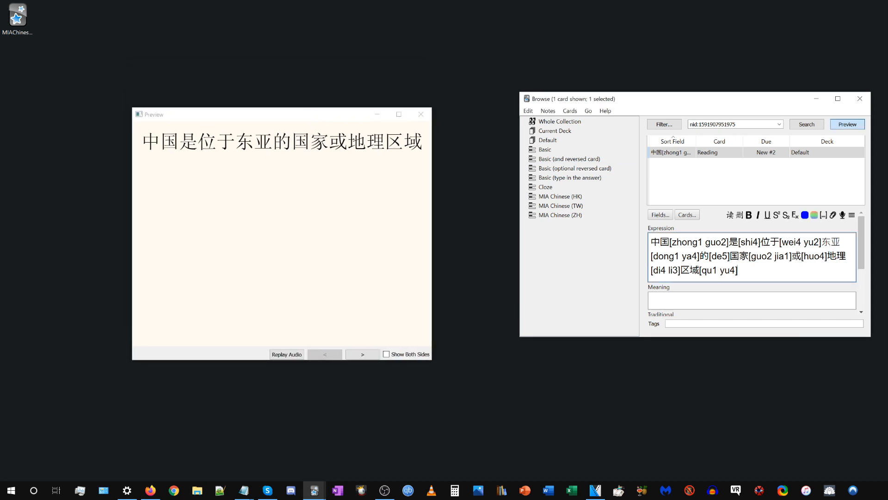
pyautogui.moveTo(670, 243); pyautogui.dragTo(729, 243)
pyautogui.click(258, 170)
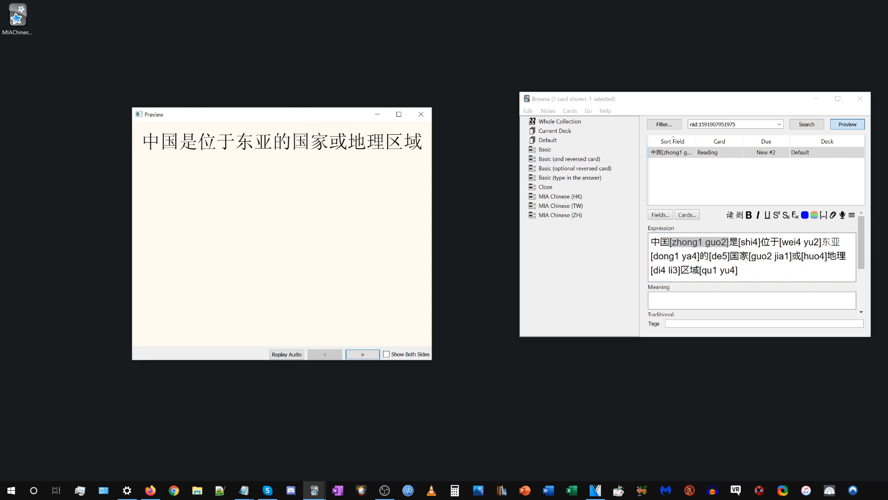
# Show the previewed card's back and compare the tone colour of 中 with its tone number in the Expression field.
pyautogui.click(356, 352)
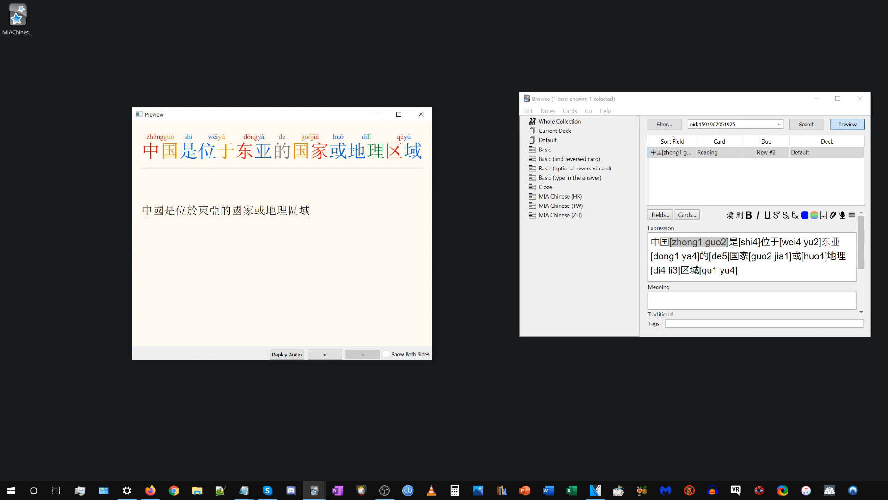
pyautogui.moveTo(143, 152); pyautogui.dragTo(159, 152)
pyautogui.click(160, 158)
pyautogui.click(743, 270)
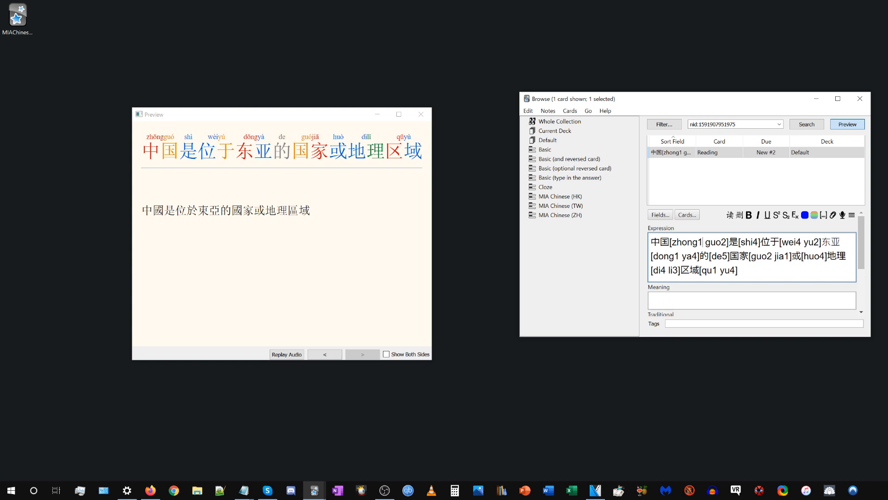
pyautogui.doubleClick(152, 151)
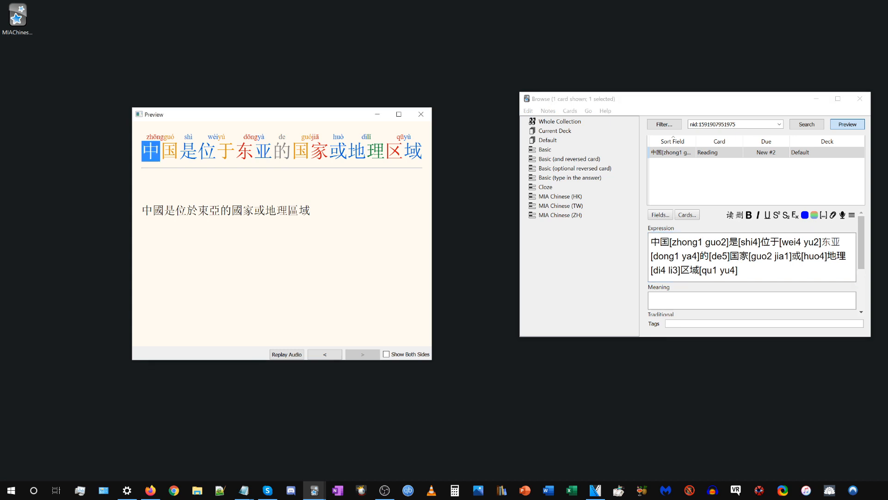
pyautogui.click(664, 256)
pyautogui.moveTo(697, 242); pyautogui.dragTo(703, 242)
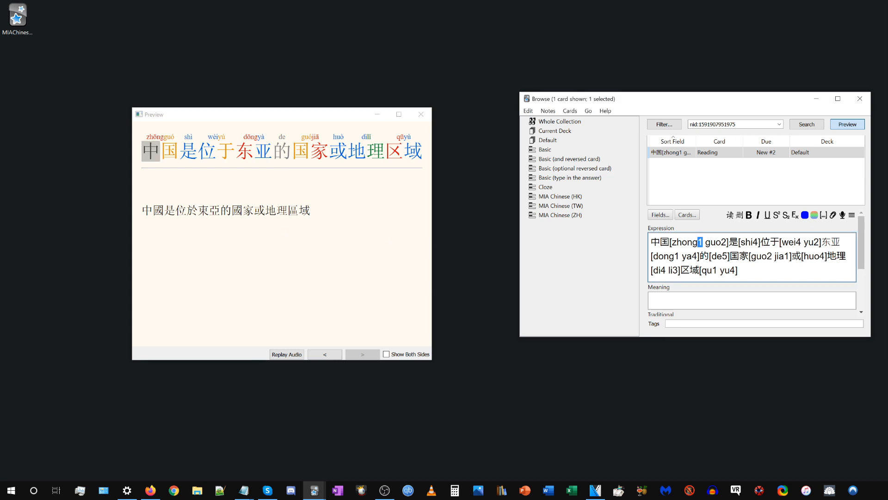
# Change the tone number of zhong in the Expression field to 2 and restore it to 1, watching the preview's tone colour.
pyautogui.write('2')
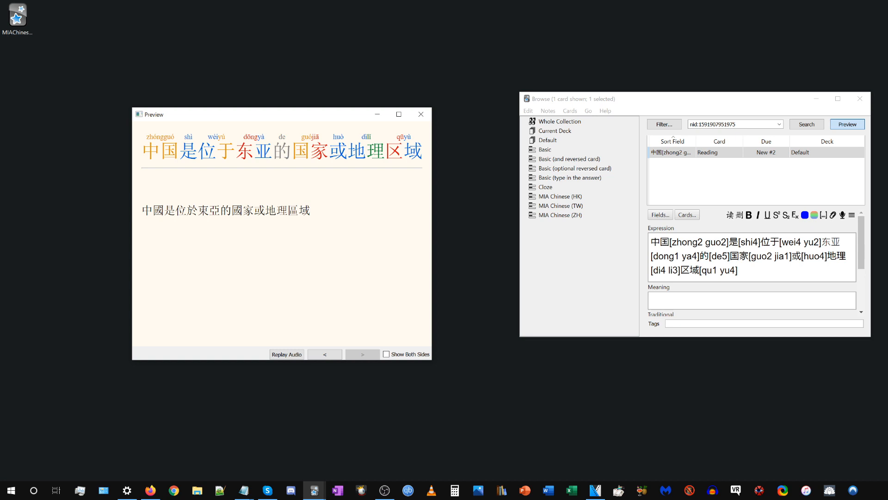
pyautogui.click(698, 242)
pyautogui.press('Delete')
pyautogui.write('1')
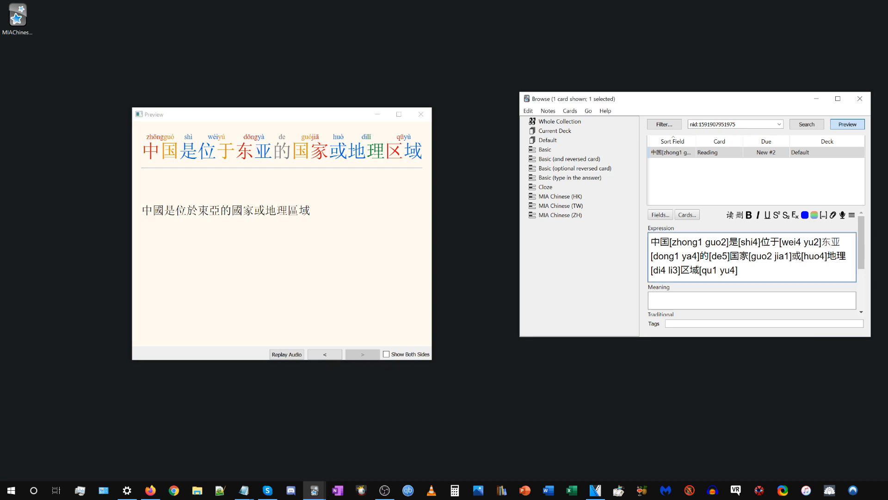
# Open the card templates of the MIA Chinese (ZH) note, inspect the Front Template's script from start to end, and close them.
pyautogui.moveTo(750, 271); pyautogui.dragTo(564, 213)
pyautogui.click(750, 271)
pyautogui.click(698, 217)
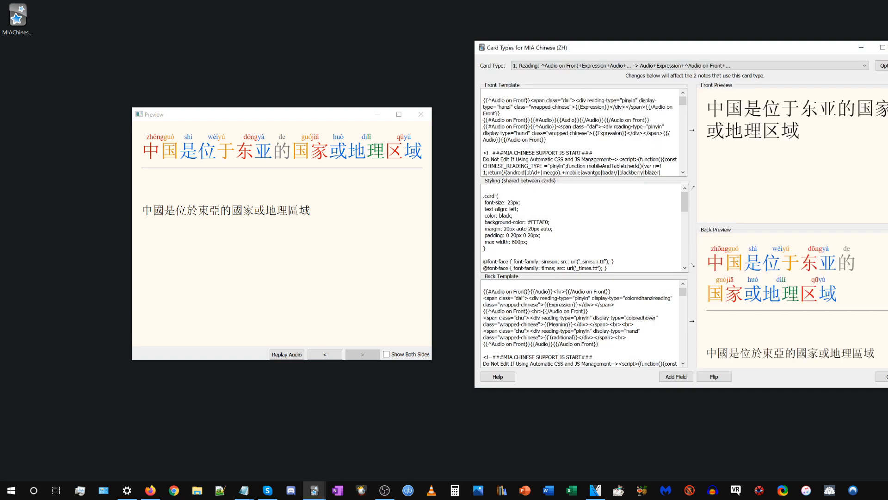
pyautogui.scroll(-15, 580, 132)
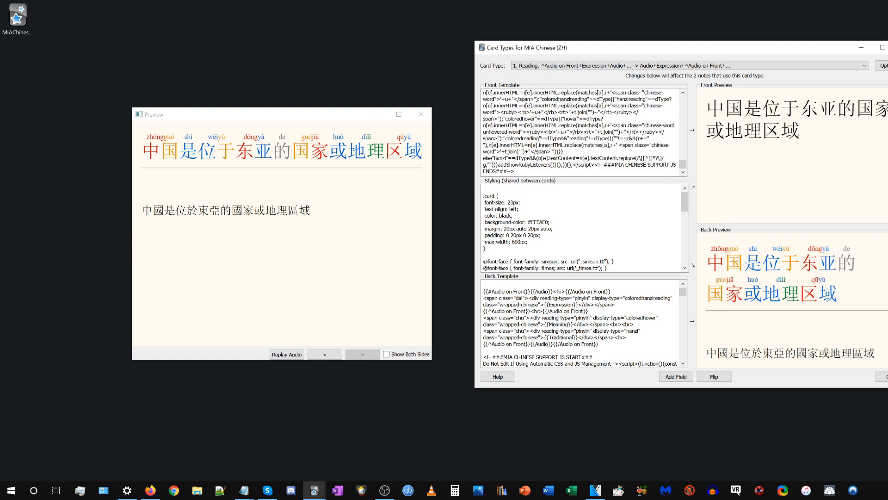
pyautogui.scroll(15, 581, 132)
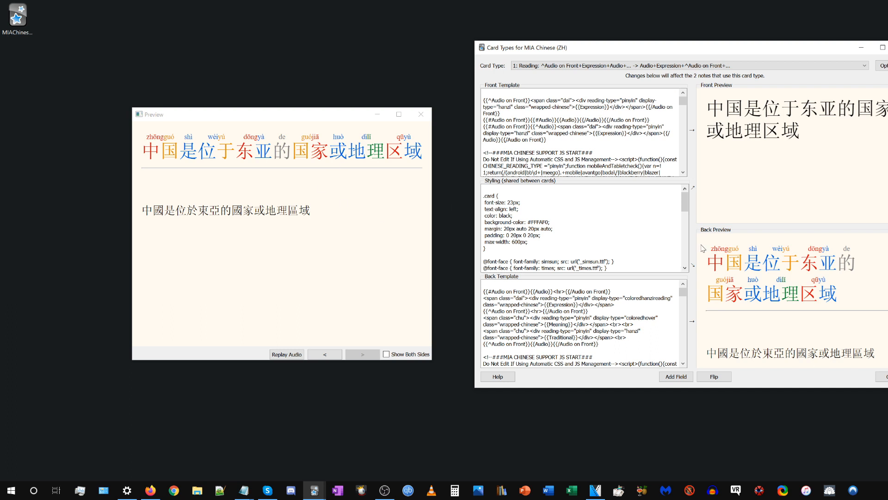
pyautogui.click(887, 48)
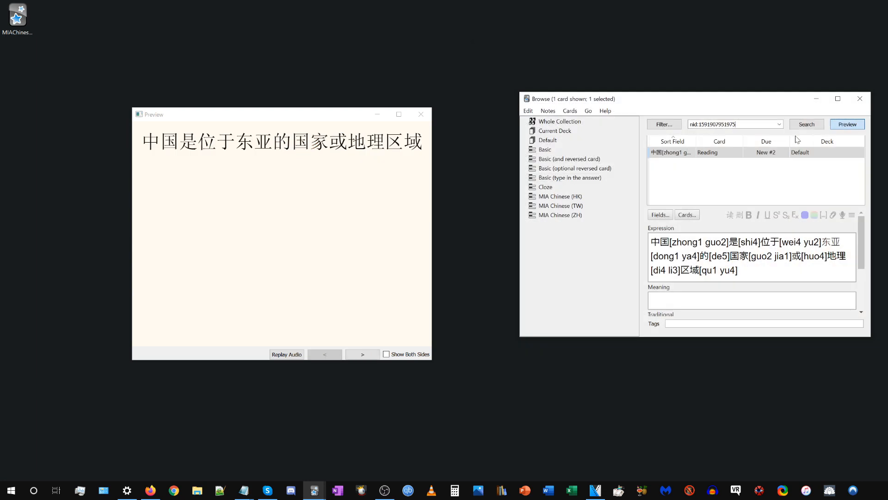
# Remove the tone number after zhong in the Expression field, re-enter it as 1, and show the card's back.
pyautogui.click(697, 242)
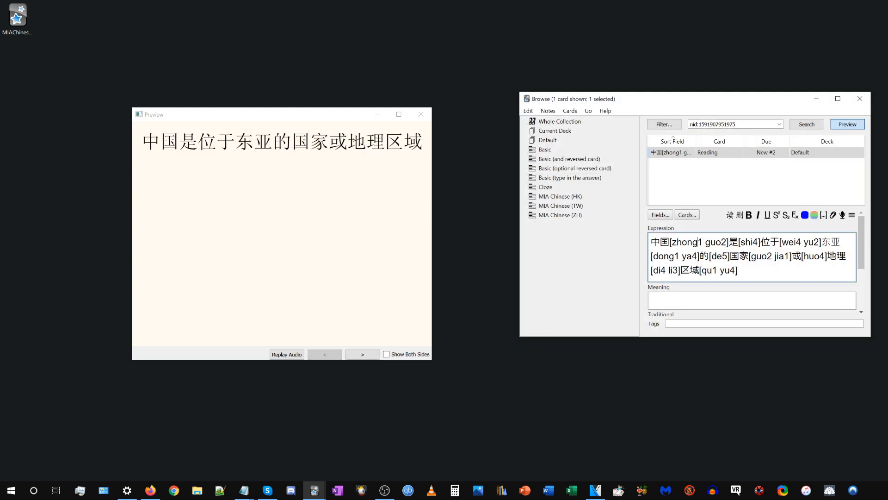
pyautogui.press('Delete')
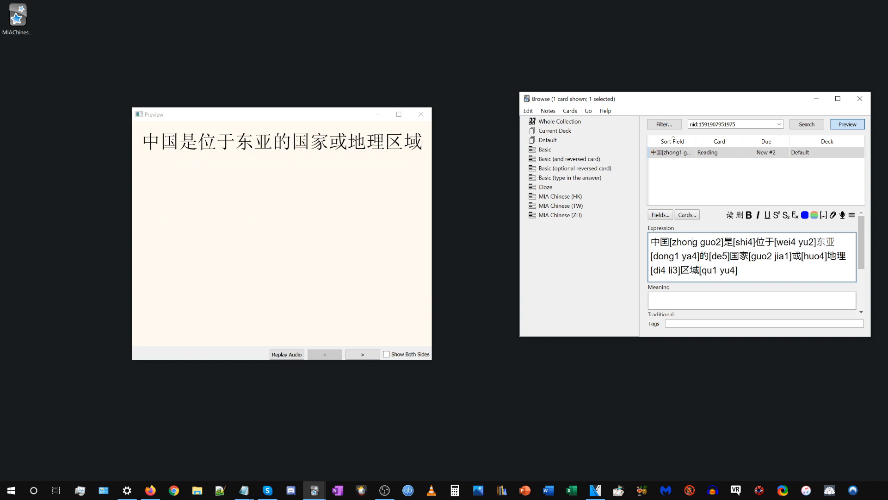
pyautogui.write('1')
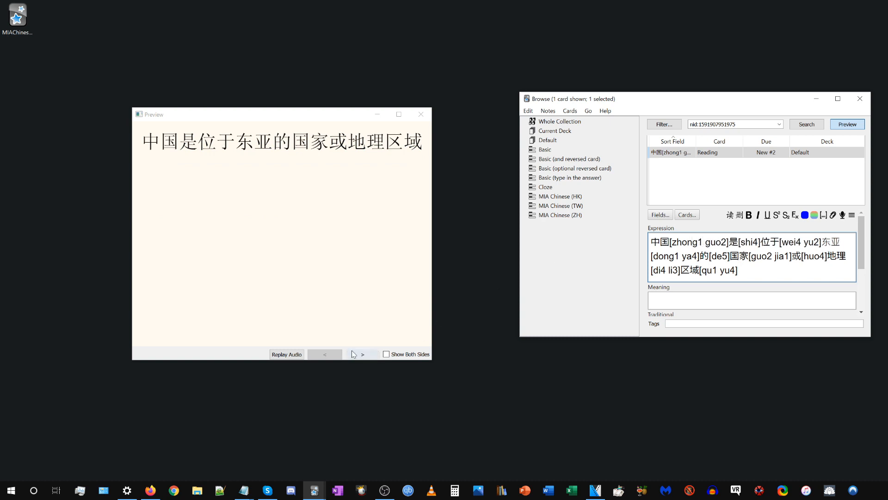
pyautogui.click(358, 354)
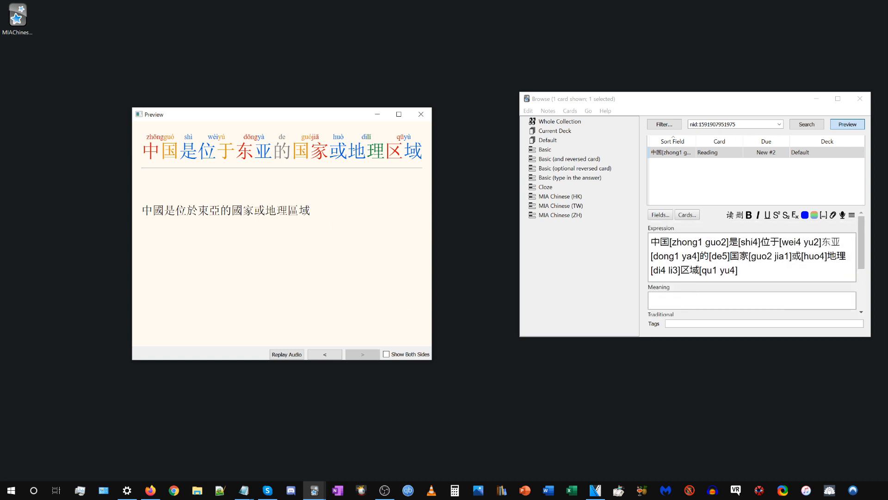
# Compare the Expression field's bracketed readings with the front and back of the previewed card.
pyautogui.tripleClick(713, 257)
pyautogui.click(712, 264)
pyautogui.click(699, 302)
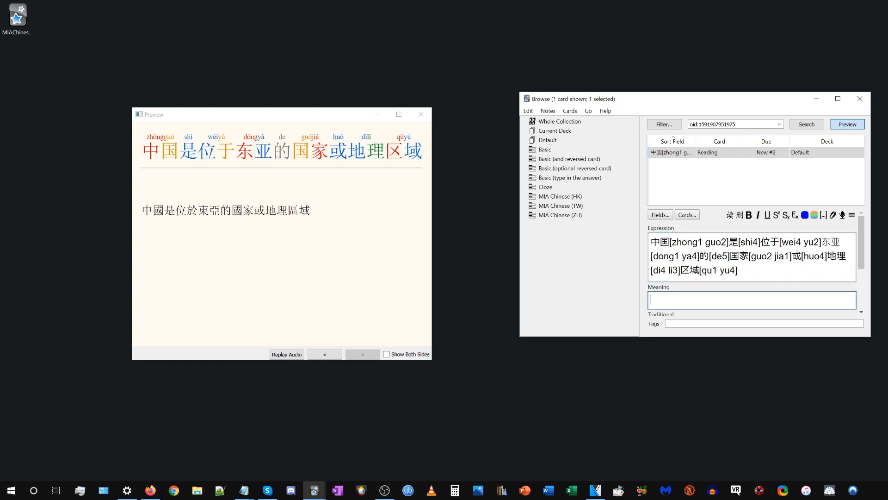
pyautogui.moveTo(744, 272); pyautogui.dragTo(600, 223)
pyautogui.click(712, 262)
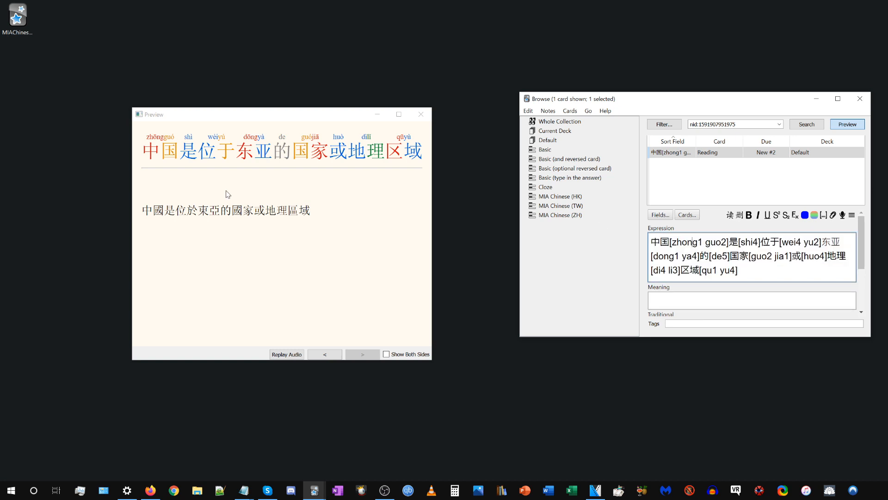
pyautogui.click(325, 354)
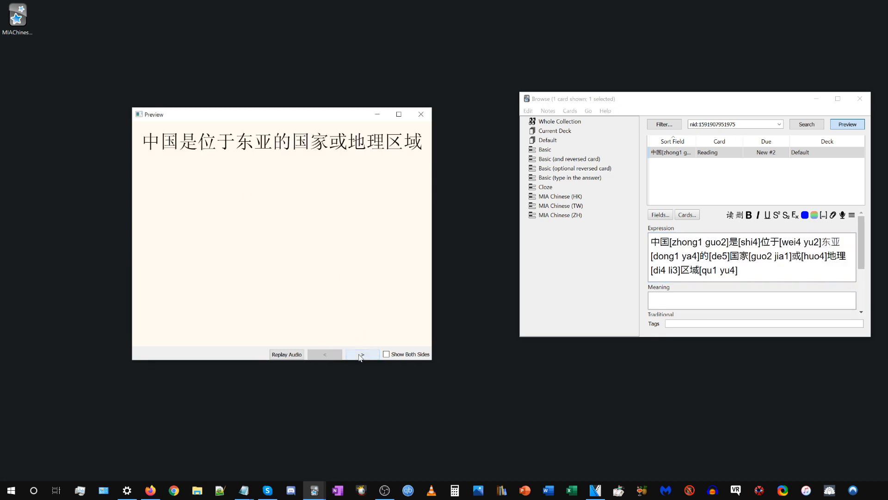
pyautogui.click(363, 354)
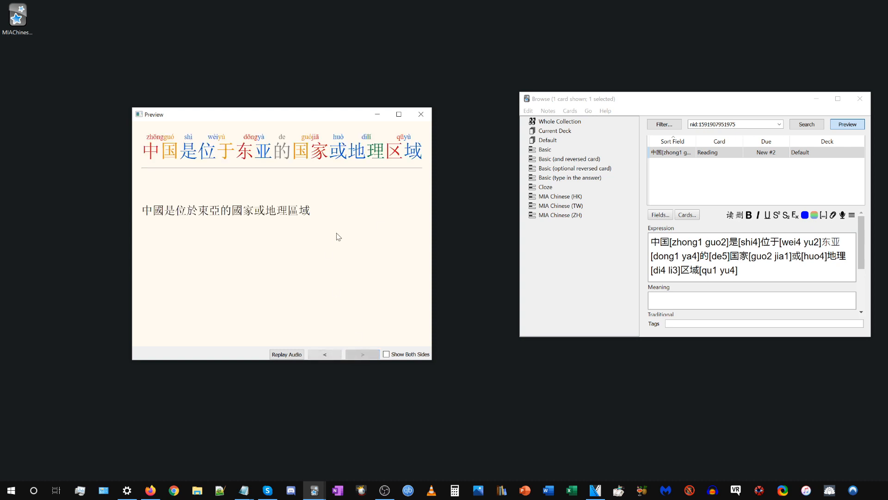
# Enlarge the browser window upward until all note fields fit, and inspect the full text of the Expression field.
pyautogui.moveTo(671, 92); pyautogui.dragTo(671, 9)
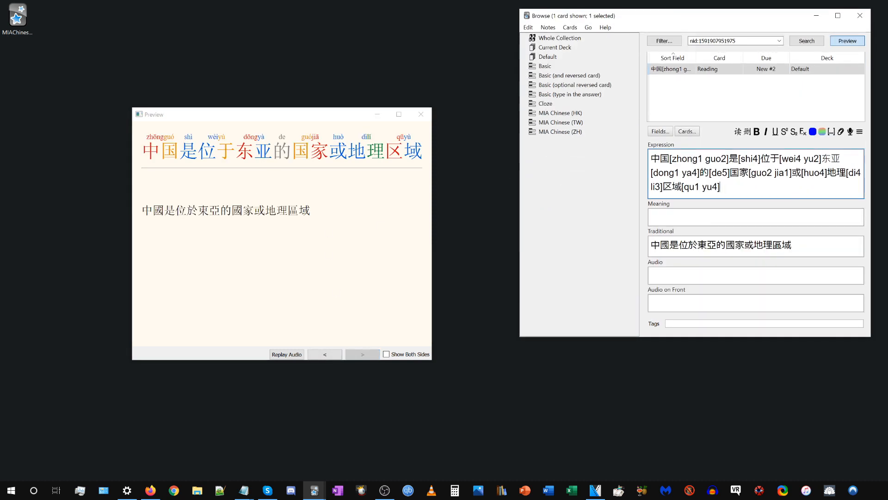
pyautogui.moveTo(721, 186); pyautogui.dragTo(652, 159)
pyautogui.click(688, 158)
# Reopen the note's card templates, scroll through the pinyin code in the Front Template, and close them.
pyautogui.click(687, 132)
pyautogui.scroll(-5, 584, 132)
pyautogui.scroll(-5, 584, 133)
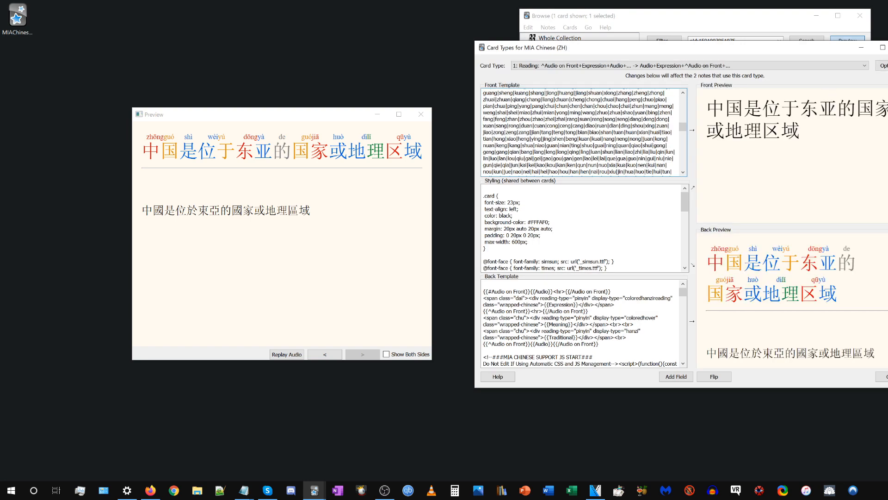
pyautogui.click(887, 48)
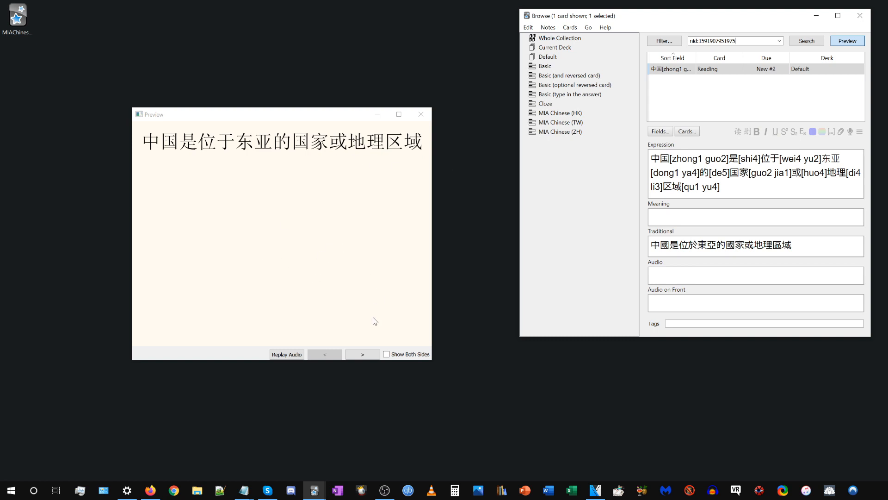
# Move the browser window closer to the preview and check the sentence in the Traditional field.
pyautogui.click(738, 118)
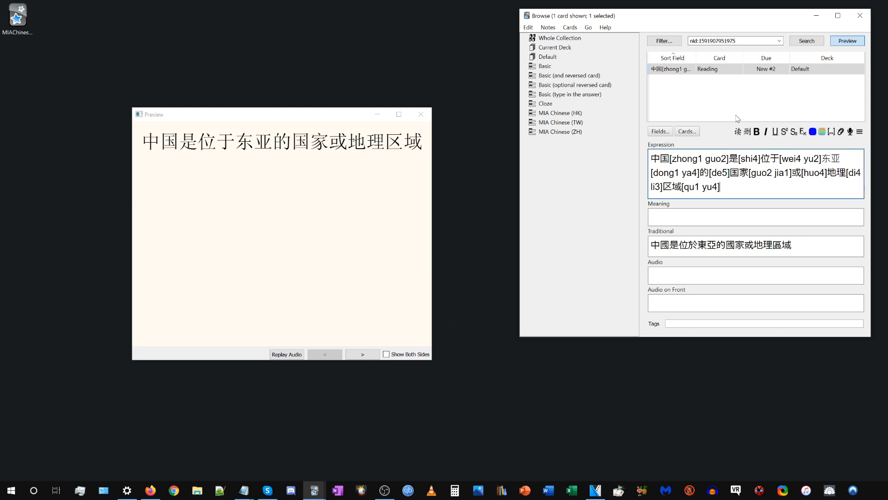
pyautogui.moveTo(749, 18); pyautogui.dragTo(724, 64)
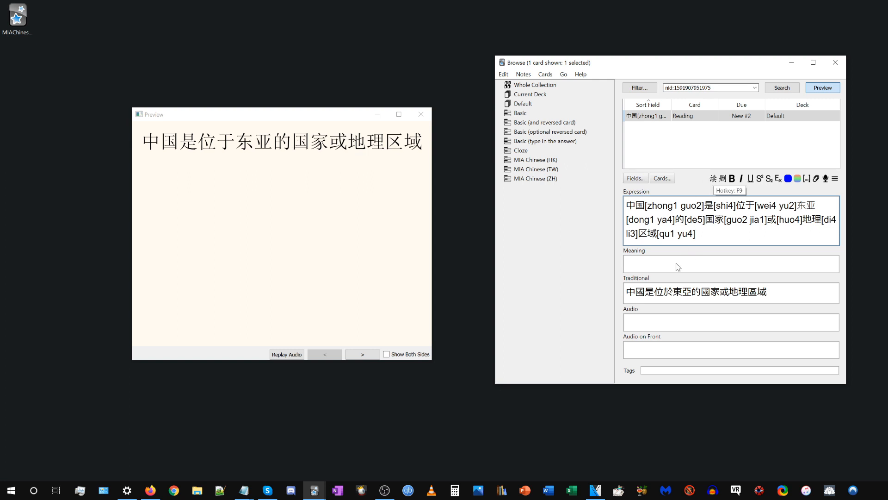
pyautogui.moveTo(627, 292); pyautogui.dragTo(773, 293)
pyautogui.click(786, 293)
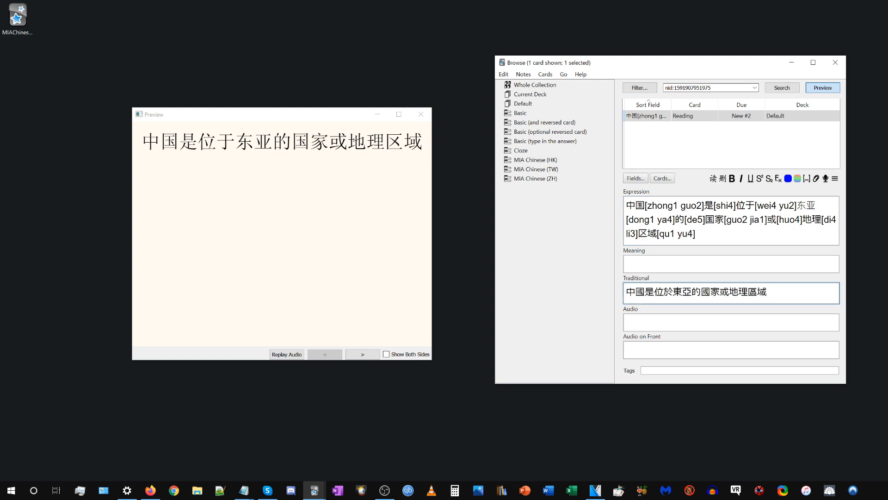
# Replace the Expression text with 臺灣現行學制實施12年國教 and generate its readings.
pyautogui.hotkey('alt', 'Tab')
pyautogui.click(740, 227)
pyautogui.hotkey('ctrl', 'a')
pyautogui.write('臺灣現行學制實施12年國教')
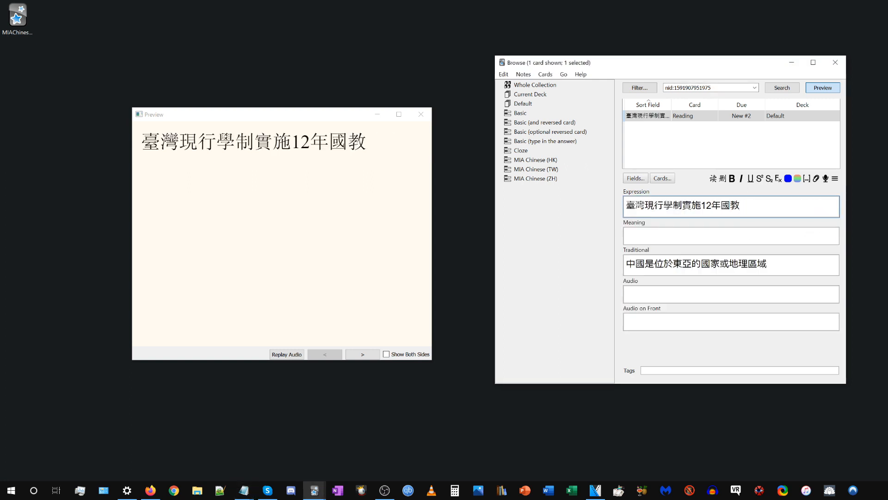
pyautogui.click(713, 179)
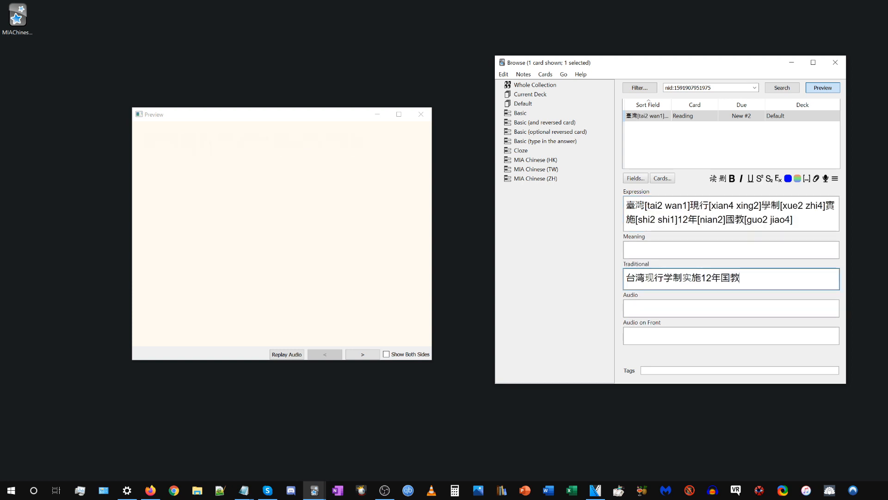
# Examine how the new Expression sentence was converted in the Traditional field.
pyautogui.hotkey('ctrl', 'a')
pyautogui.click(758, 279)
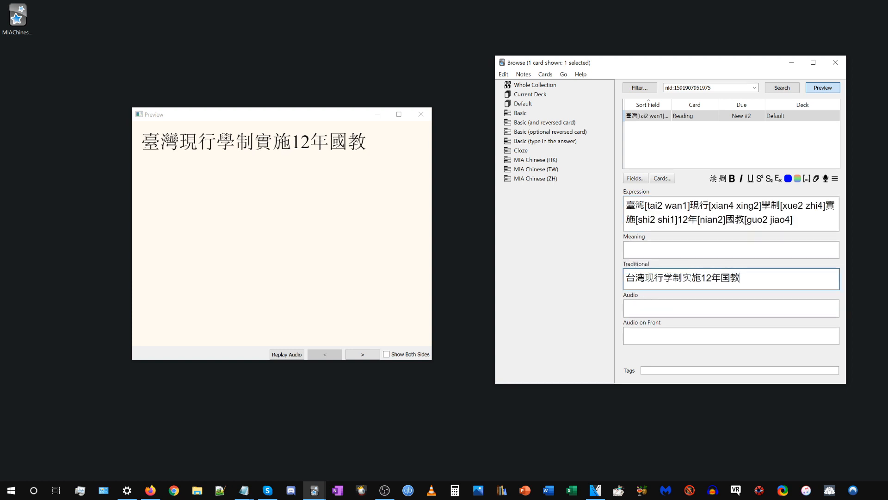
pyautogui.moveTo(625, 271); pyautogui.dragTo(662, 268)
pyautogui.click(662, 268)
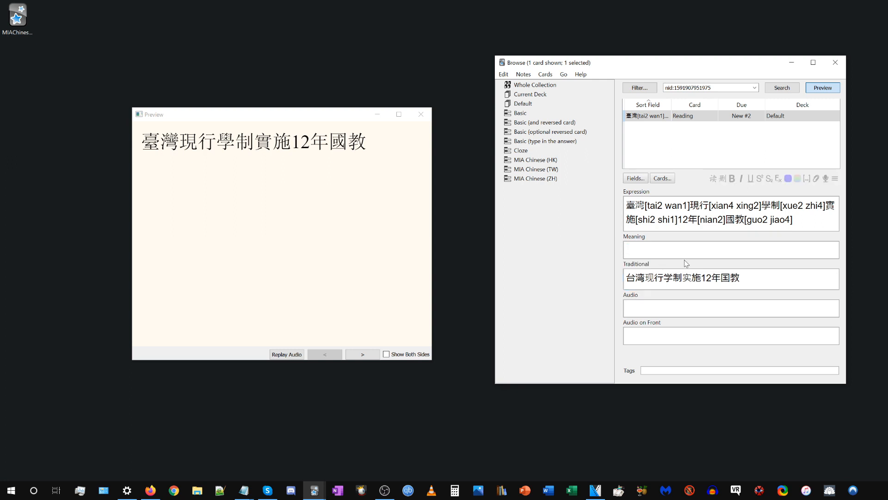
# Clear the Expression field, paste 臺灣現行學制實施12年國教 into the Audio field, and generate its readings there.
pyautogui.click(735, 219)
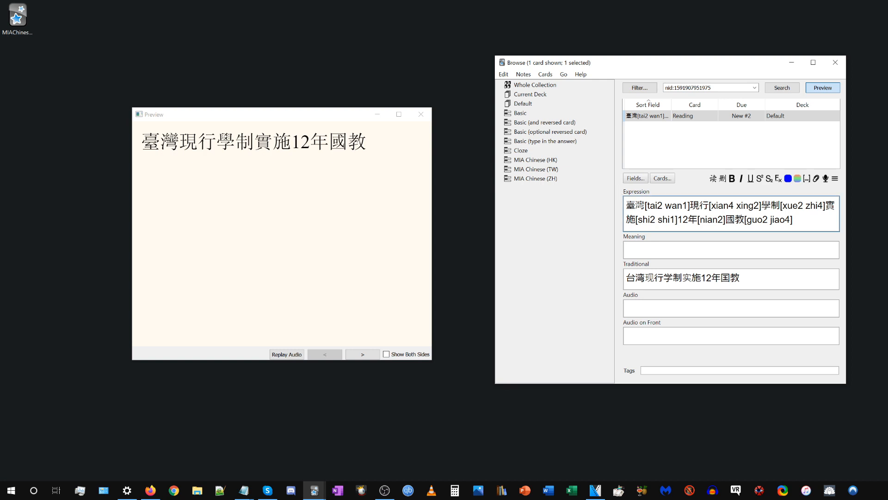
pyautogui.hotkey('ctrl', 'a')
pyautogui.press('BackSpace')
pyautogui.hotkey('alt', 'Tab')
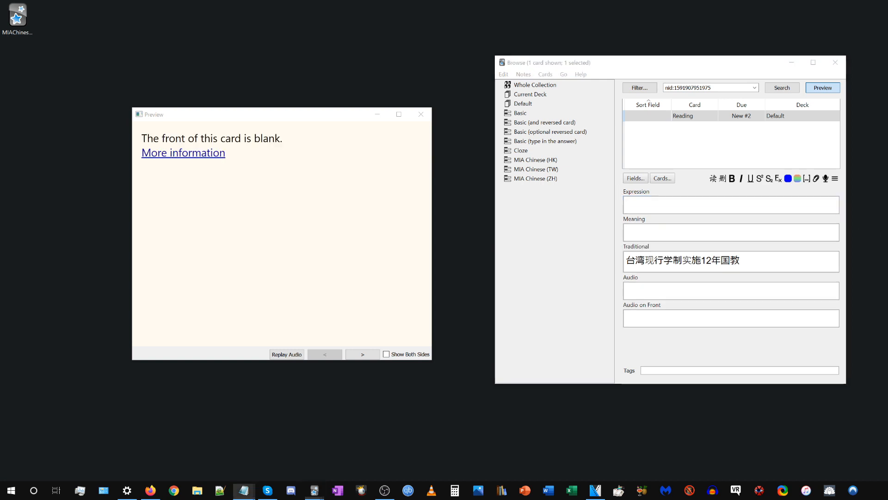
pyautogui.click(733, 291)
pyautogui.write('臺灣現行學制實施12年國教')
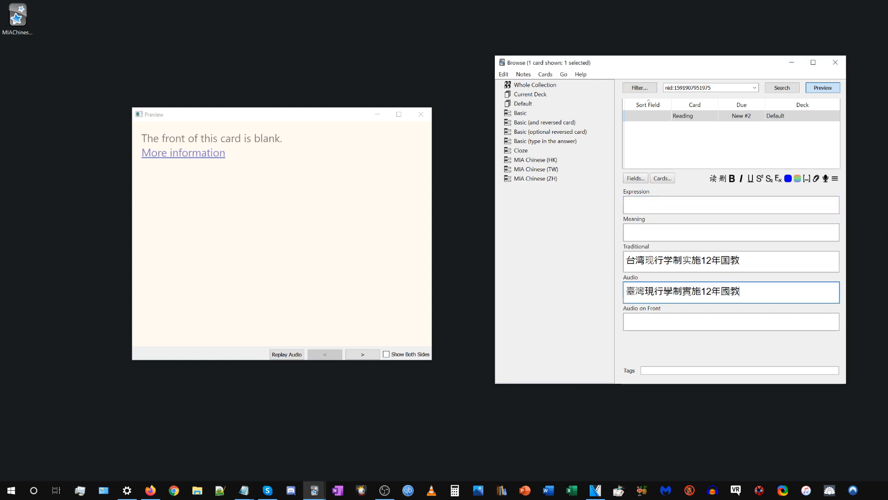
pyautogui.click(714, 179)
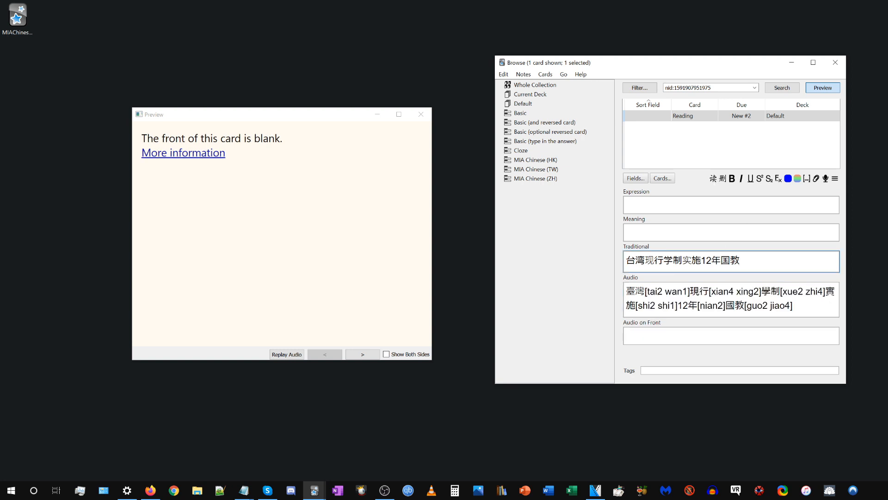
# Move 台湾现行学制实施12年国教 from the Traditional field into the Audio field, replacing its content, and generate readings.
pyautogui.hotkey('shift', 'Tab')
pyautogui.hotkey('ctrl', 'a')
pyautogui.hotkey('ctrl', 'c')
pyautogui.press('BackSpace')
pyautogui.click(670, 302)
pyautogui.hotkey('ctrl', 'v')
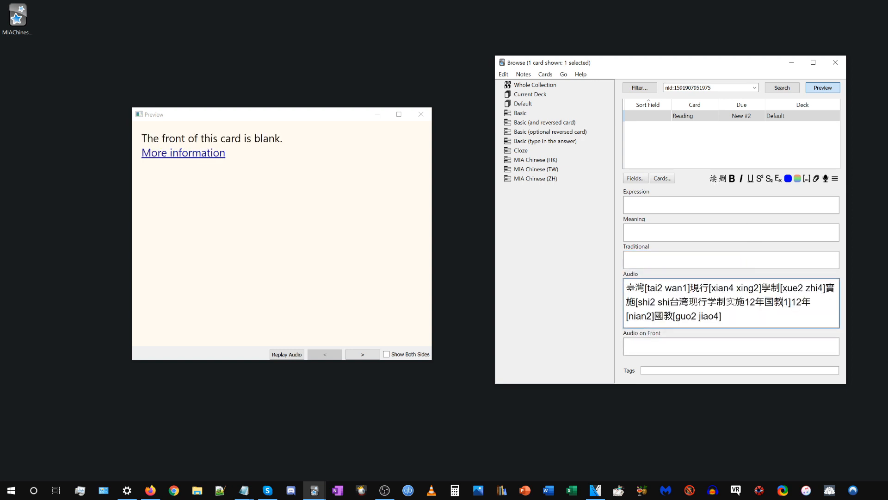
pyautogui.hotkey('ctrl', 'a')
pyautogui.hotkey('ctrl', 'v')
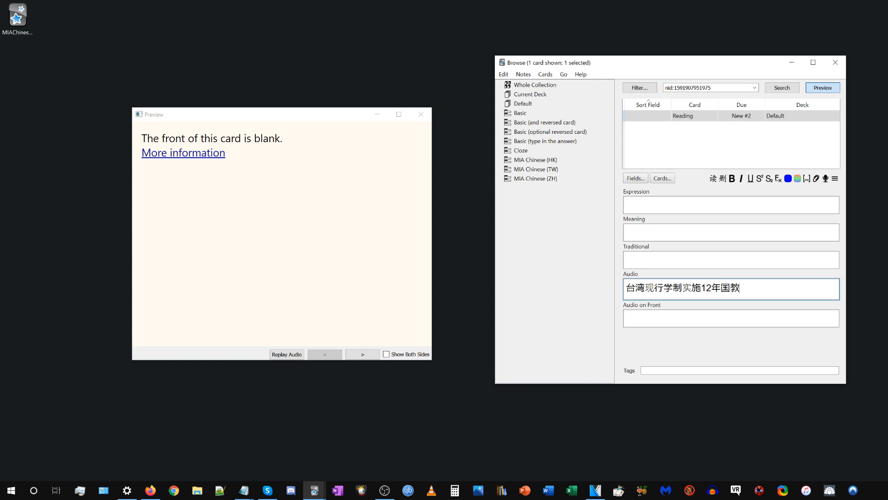
pyautogui.click(713, 181)
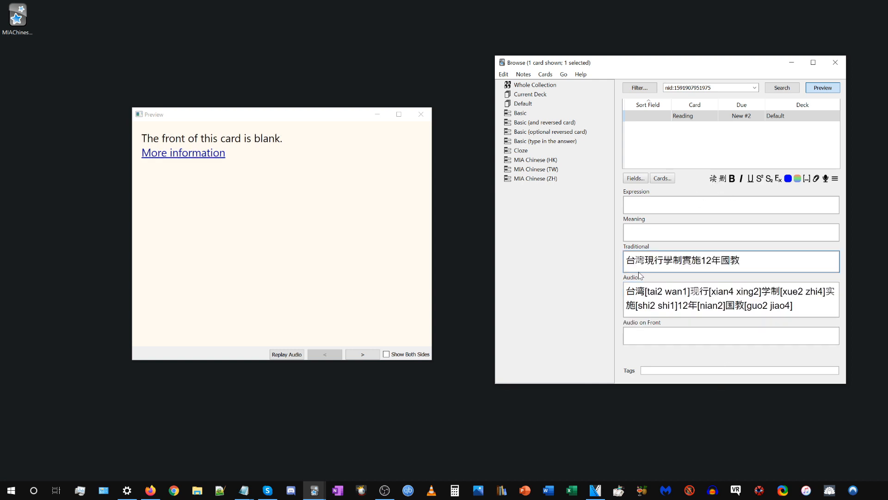
# Move 台灣現行學制實施12年國教 from the Traditional field into the Audio field, replacing its content, and generate readings again.
pyautogui.moveTo(742, 261); pyautogui.dragTo(581, 259)
pyautogui.click(703, 265)
pyautogui.moveTo(745, 262); pyautogui.dragTo(598, 259)
pyautogui.hotkey('ctrl', 'x')
pyautogui.press('Tab')
pyautogui.hotkey('ctrl', 'a')
pyautogui.hotkey('ctrl', 'v')
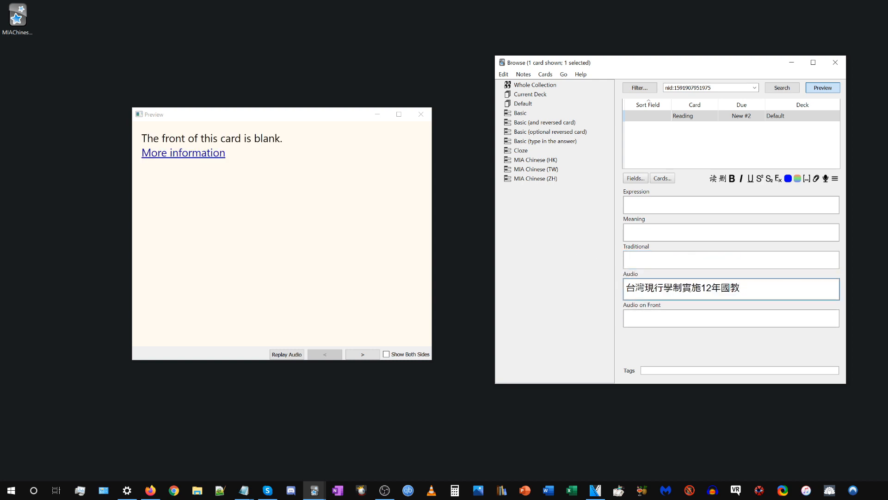
pyautogui.click(713, 182)
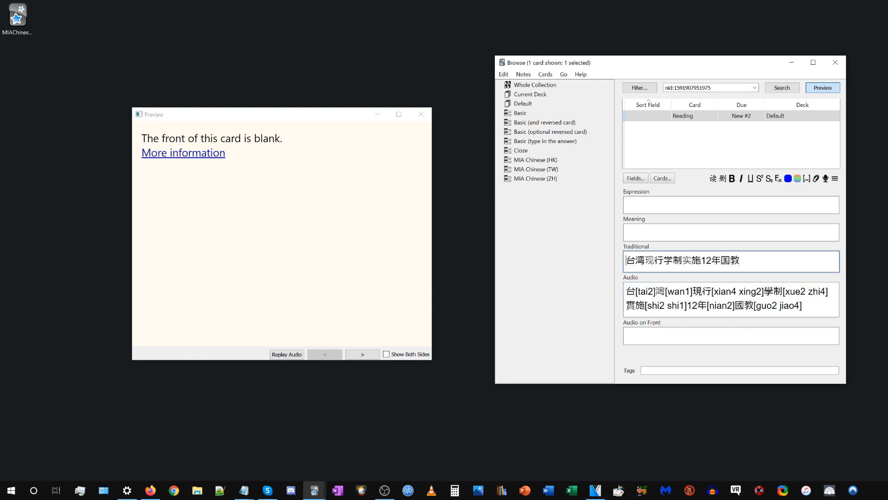
# Compare the converted sentence in the Traditional field with the bracketed readings in the Audio field.
pyautogui.hotkey('ctrl', 'a')
pyautogui.press('Escape')
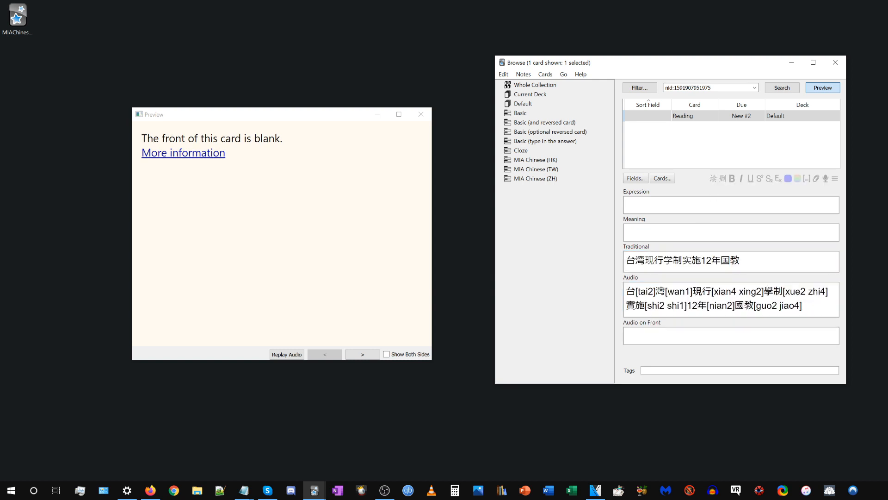
pyautogui.click(692, 291)
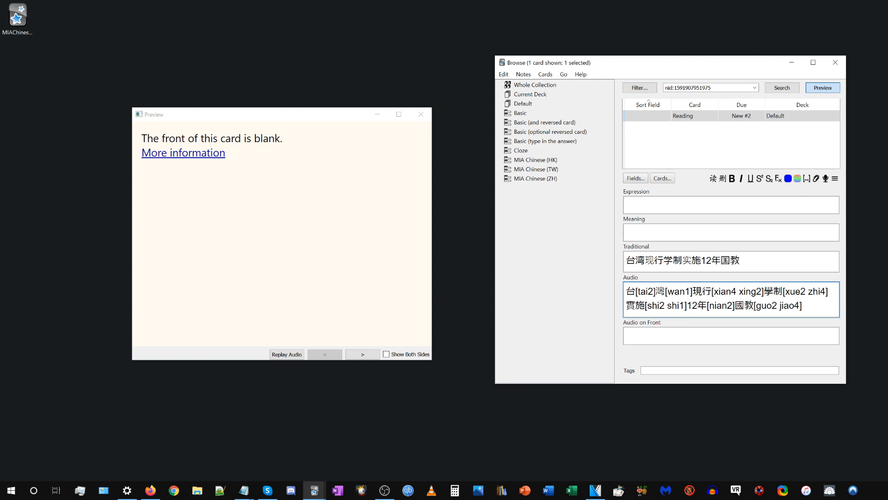
# Clear the contents of the Audio field and the Traditional field.
pyautogui.hotkey('ctrl', 'a')
pyautogui.press('BackSpace')
pyautogui.click(676, 262)
pyautogui.hotkey('ctrl', 'a')
pyautogui.press('BackSpace')
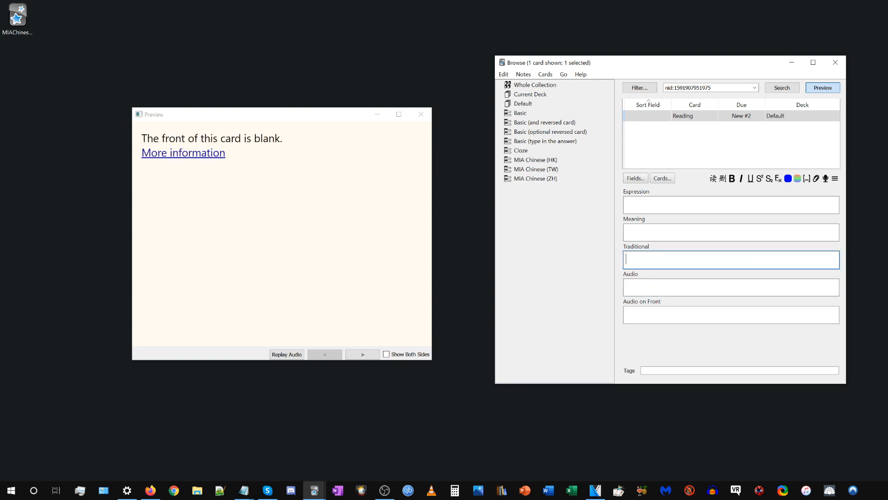
pyautogui.moveTo(624, 247); pyautogui.dragTo(655, 247)
pyautogui.click(657, 260)
# Paste 台湾现行学制实施12年国教 into the Expression field and generate its readings and traditional conversion.
pyautogui.click(650, 206)
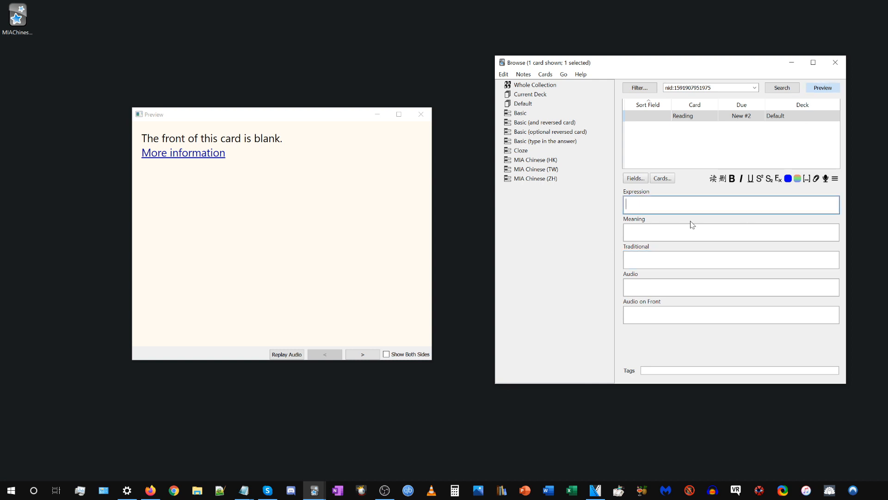
pyautogui.hotkey('ctrl', 'v')
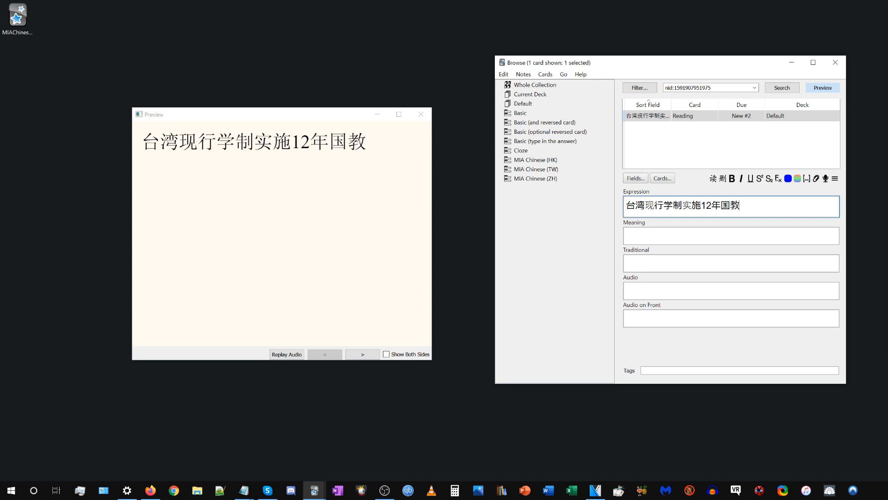
pyautogui.click(713, 180)
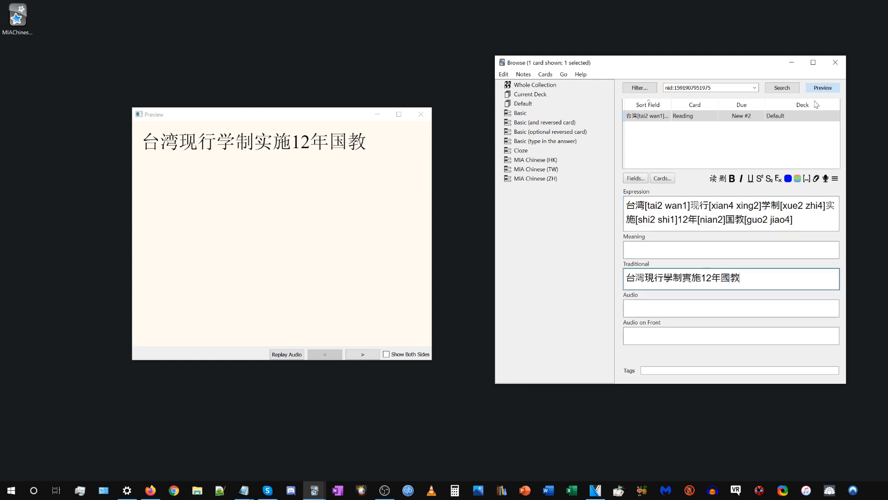
# Close the card browser and the card preview, and bring up the window for adding notes.
pyautogui.click(836, 62)
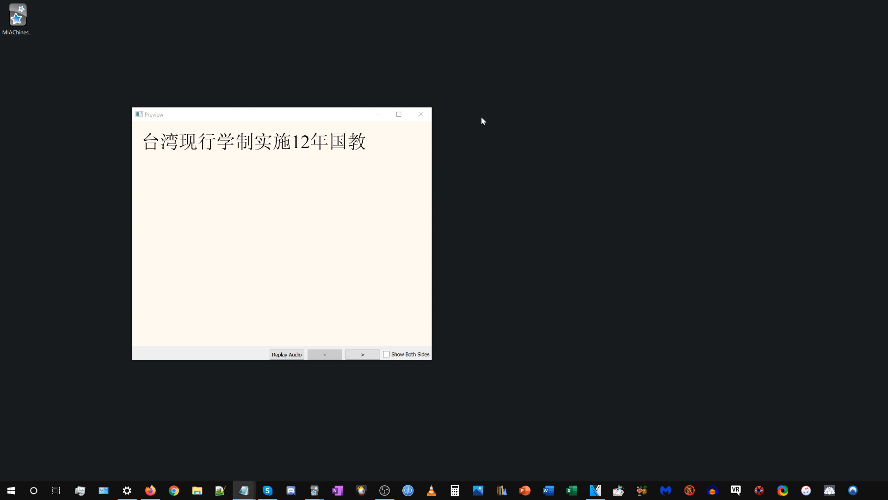
pyautogui.click(421, 114)
pyautogui.moveTo(314, 488)
pyautogui.click(340, 472)
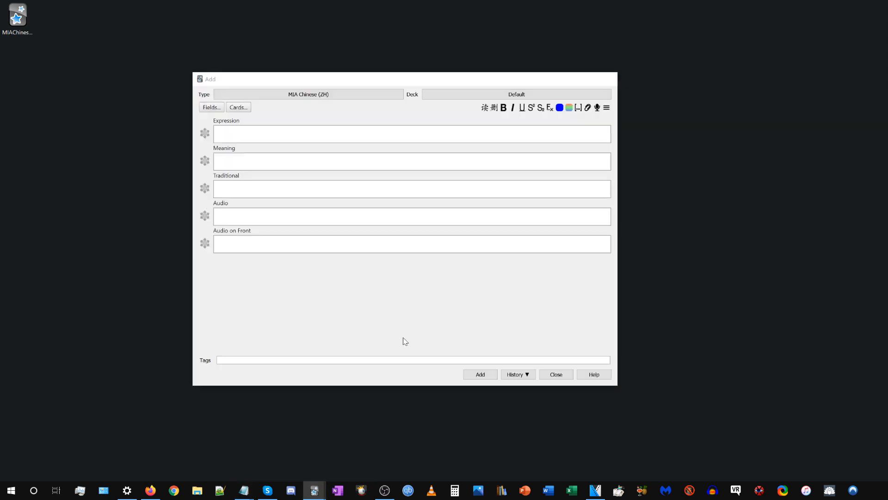
# Set the note type to MIA Chinese (TW) and generate readings for 臺灣現行學制實施12年國教 in the Expression field.
pyautogui.click(345, 92)
pyautogui.click(438, 247)
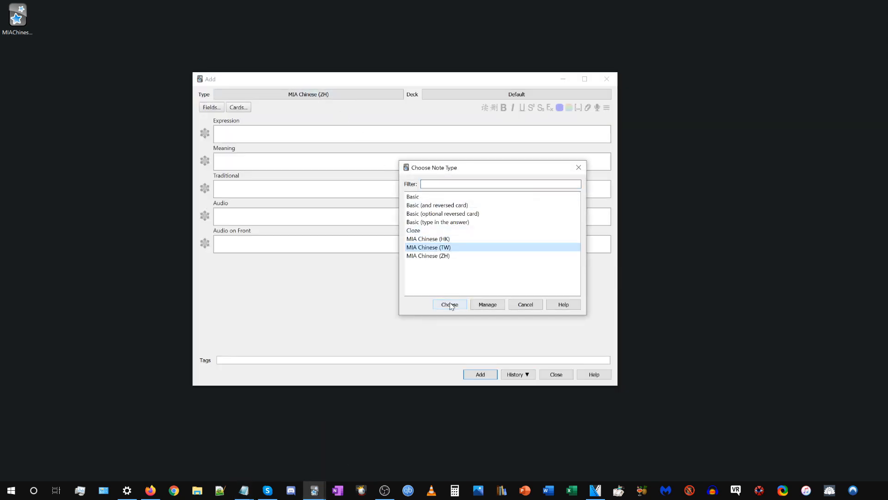
pyautogui.press('Return')
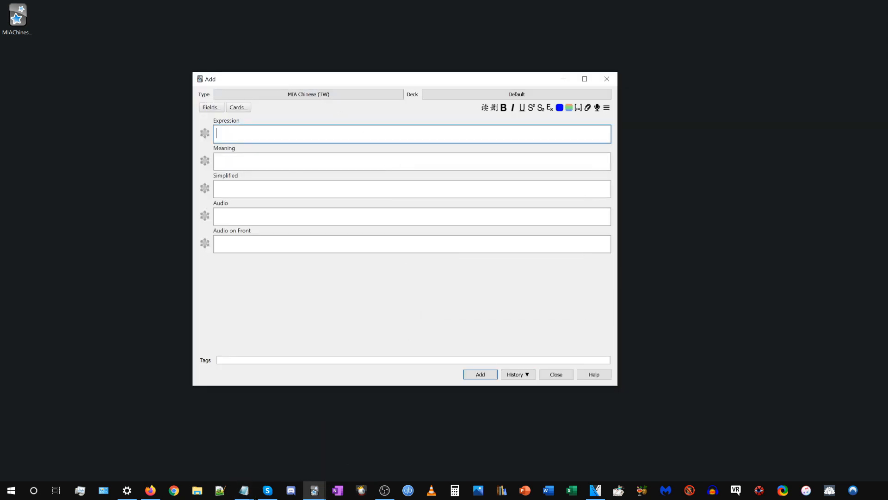
pyautogui.hotkey('ctrl', 'v')
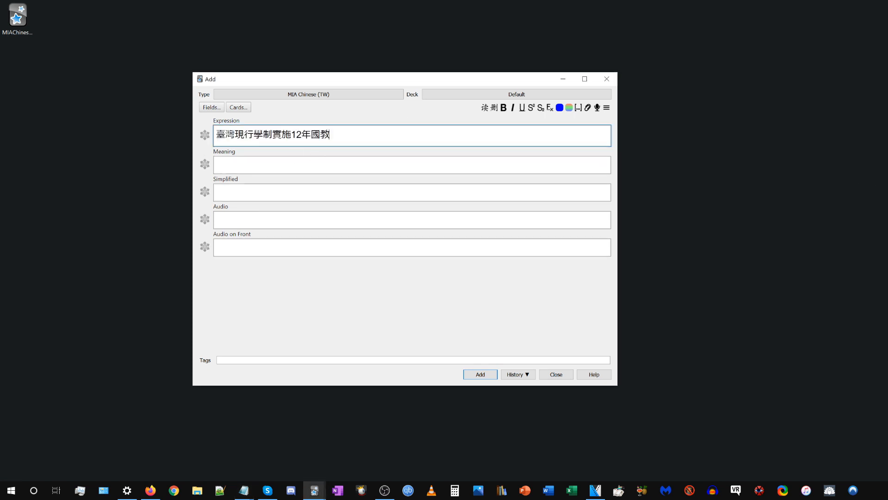
pyautogui.click(484, 107)
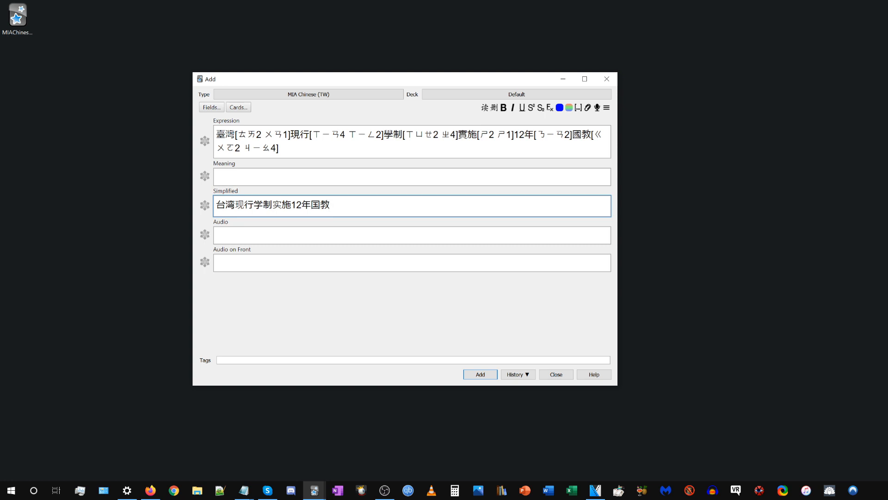
# Examine the tone numbers in the bracketed Zhuyin readings of the Expression field.
pyautogui.moveTo(256, 135); pyautogui.dragTo(264, 135)
pyautogui.click(345, 135)
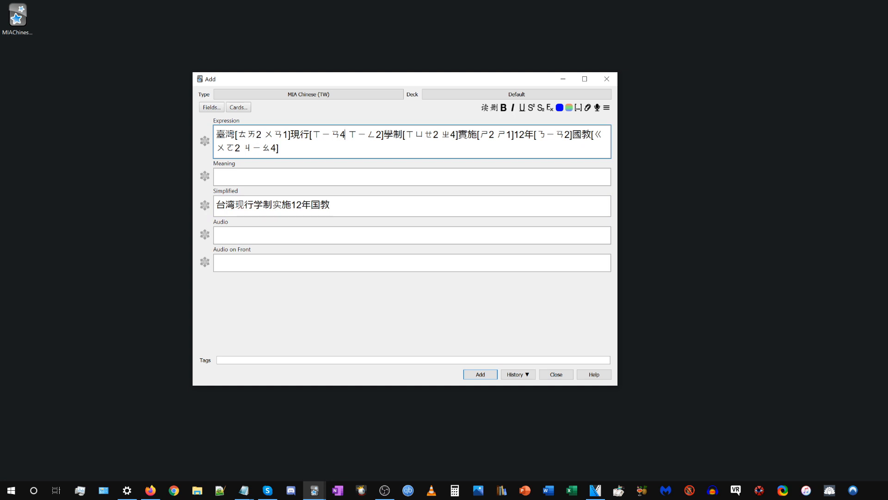
pyautogui.moveTo(256, 134); pyautogui.dragTo(262, 135)
pyautogui.click(279, 148)
pyautogui.hotkey('shift', 'Right')
pyautogui.click(338, 149)
pyautogui.press('Delete')
pyautogui.write('1')
pyautogui.hotkey('shift', 'Left')
pyautogui.write('2')
# Replace the Expression field's content with 中国是位于东亚的国家或地理区域 and generate its Zhuyin readings and simplified version.
pyautogui.hotkey('alt', 'Tab')
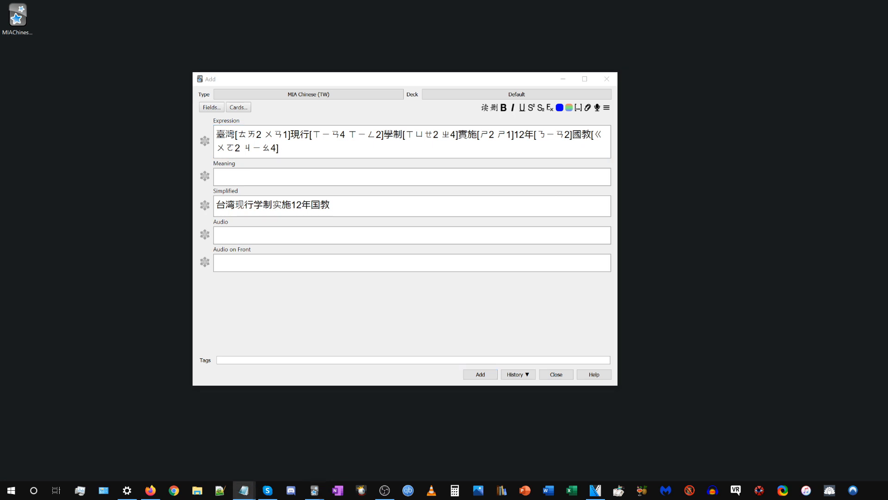
pyautogui.click(463, 145)
pyautogui.hotkey('ctrl', 'a')
pyautogui.write('中国是位于东亚的国家或地理区域')
pyautogui.click(485, 109)
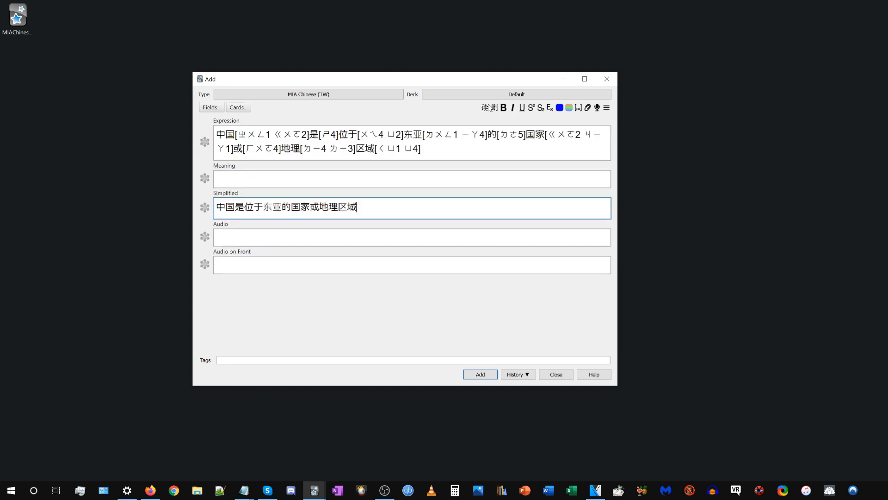
pyautogui.moveTo(213, 194); pyautogui.dragTo(357, 207)
pyautogui.click(253, 193)
pyautogui.click(365, 208)
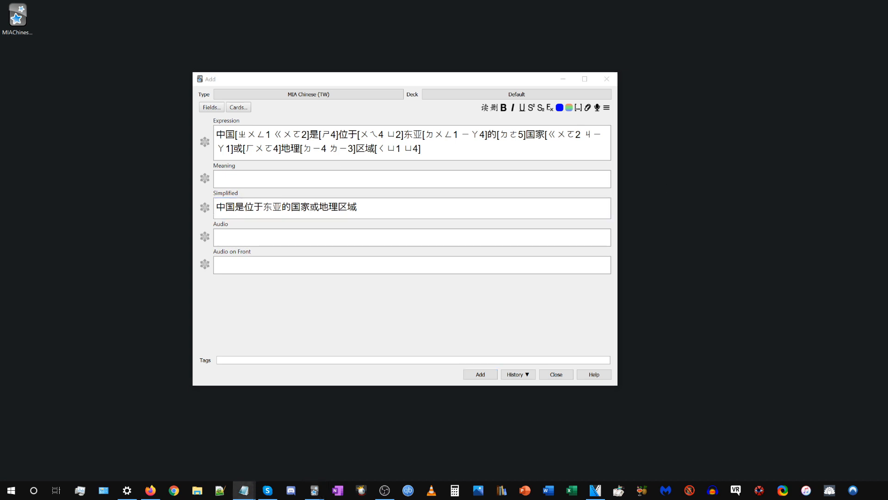
# Replace the Expression text with 臺灣現行學制實施12年國教, clear the Simplified field, and generate the readings and conversion again.
pyautogui.click(442, 149)
pyautogui.hotkey('ctrl', 'a')
pyautogui.write('臺灣現行學制實施12年國教')
pyautogui.click(393, 193)
pyautogui.hotkey('ctrl', 'a')
pyautogui.press('BackSpace')
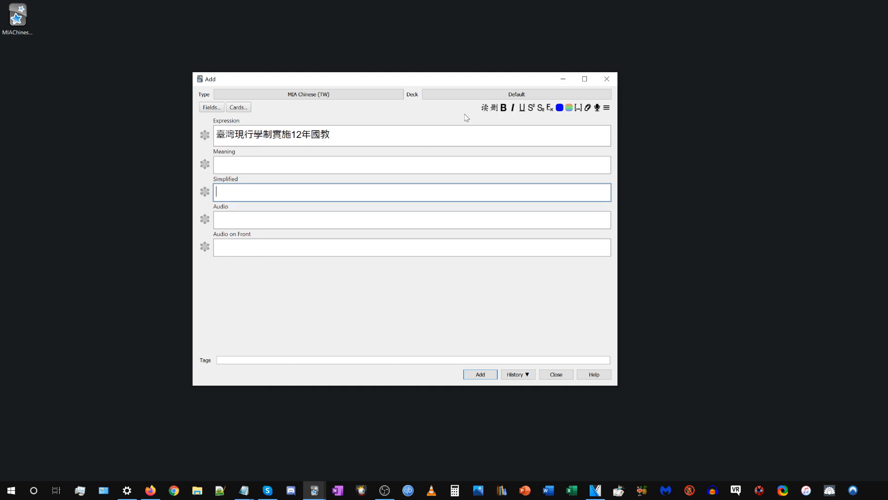
pyautogui.click(462, 136)
pyautogui.click(484, 109)
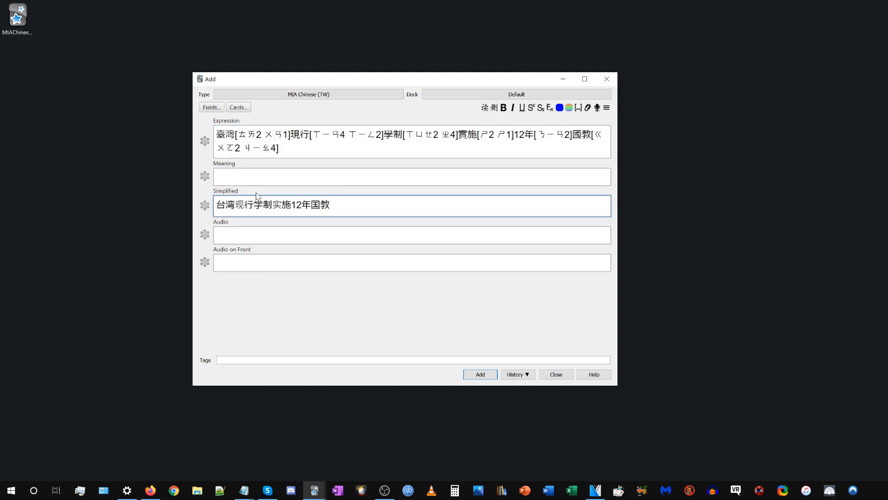
# Empty the Simplified field, then put 中国是位于东亚的国家或地理区域 back into the Expression field and generate readings.
pyautogui.hotkey('ctrl', 'a')
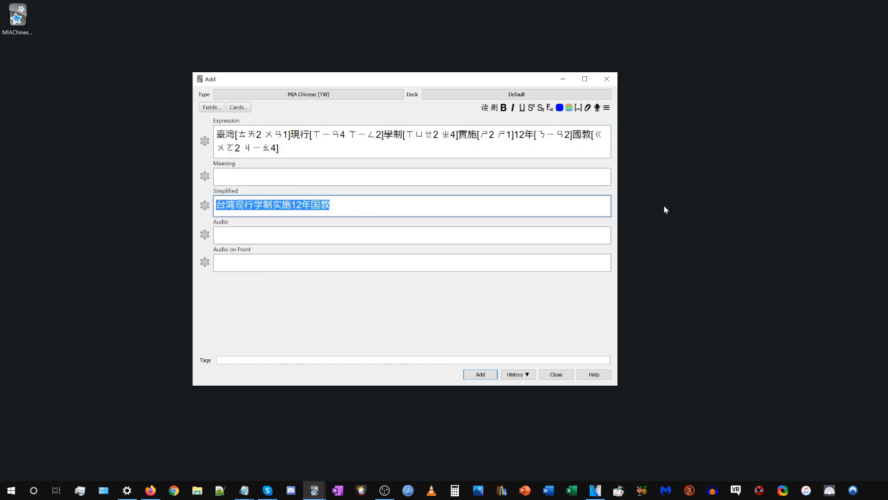
pyautogui.hotkey('ctrl', 'x')
pyautogui.hotkey('alt', 'Tab')
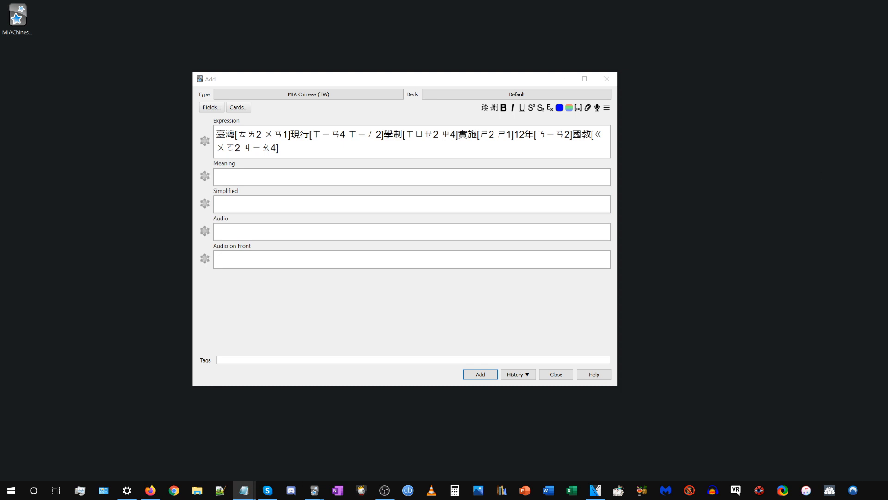
pyautogui.click(509, 139)
pyautogui.hotkey('ctrl', 'a')
pyautogui.hotkey('ctrl', 'v')
pyautogui.click(484, 109)
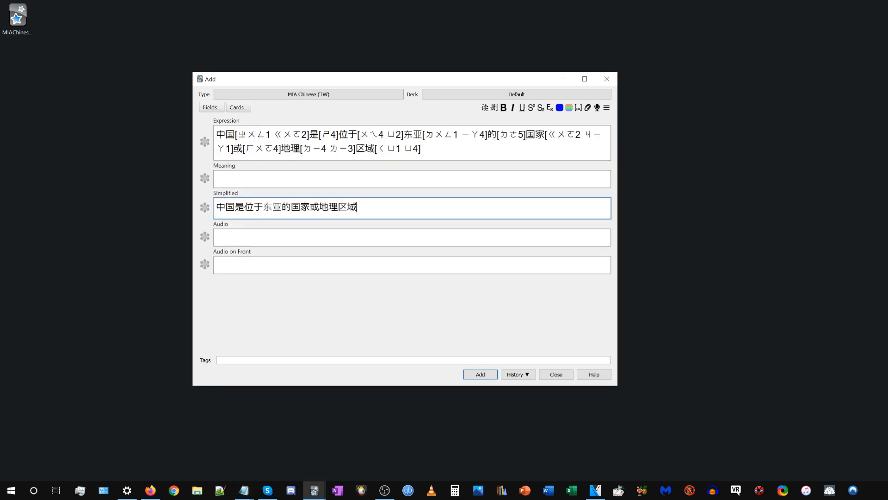
# Remove the sentence 中国是位于东亚的国家或地理区域 from the Simplified field.
pyautogui.moveTo(366, 208); pyautogui.dragTo(241, 197)
pyautogui.click(370, 208)
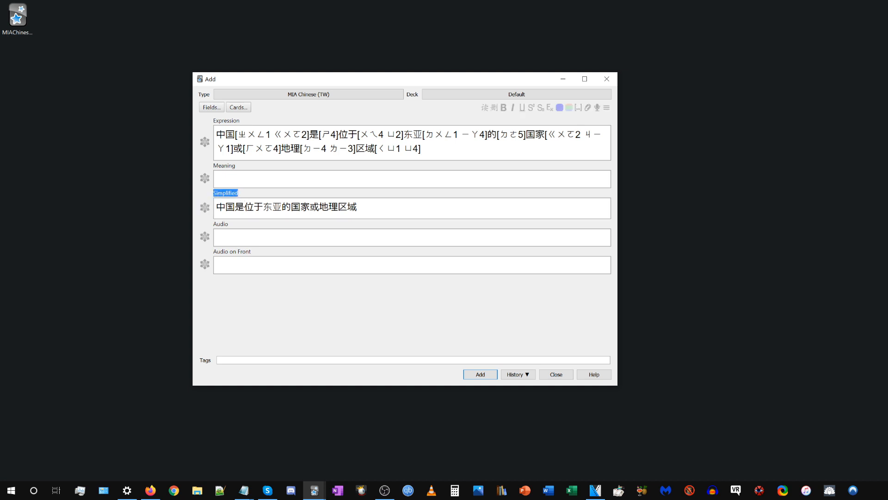
pyautogui.click(368, 208)
pyautogui.moveTo(368, 208); pyautogui.dragTo(169, 195)
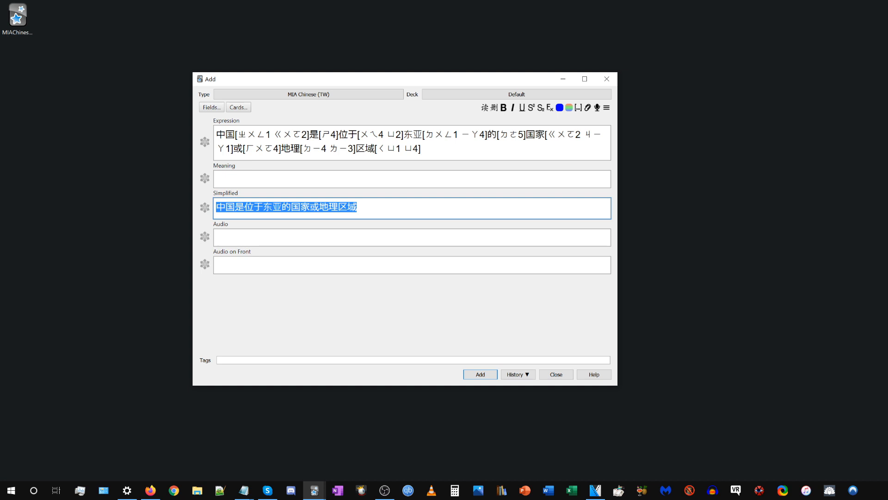
pyautogui.hotkey('ctrl', 'x')
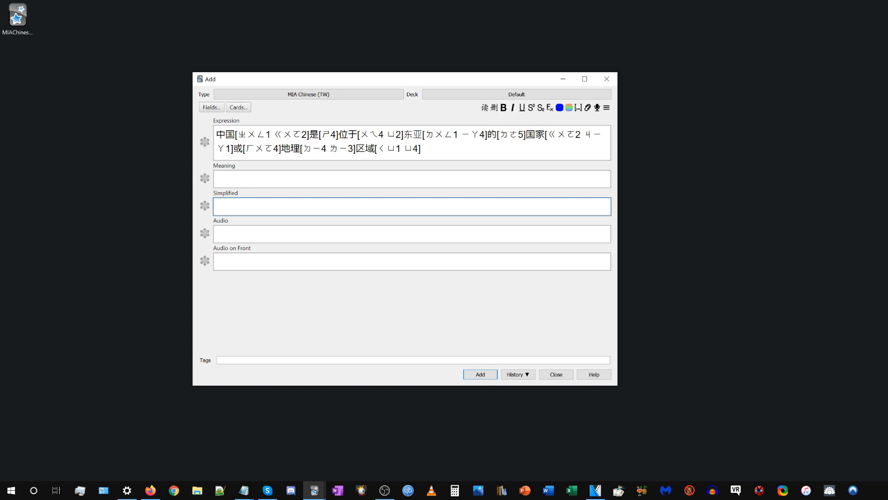
# Change the note type of the new note to MIA Chinese (HK).
pyautogui.click(318, 94)
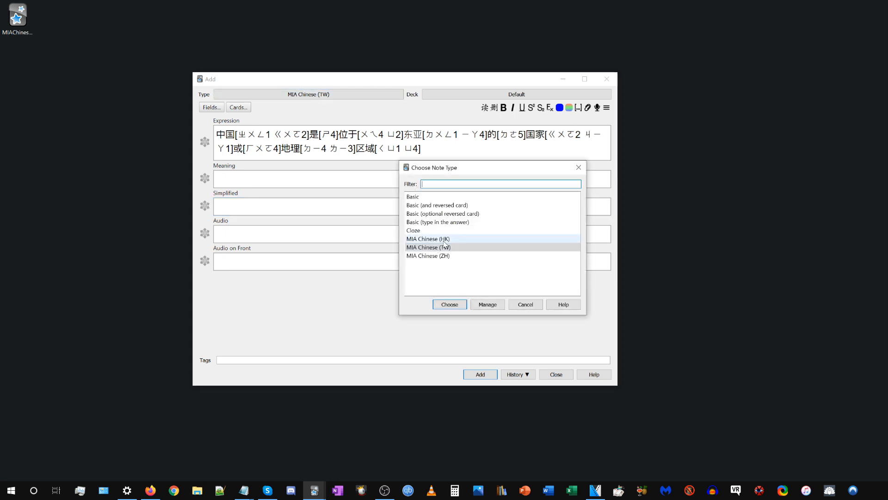
pyautogui.click(445, 239)
pyautogui.click(448, 304)
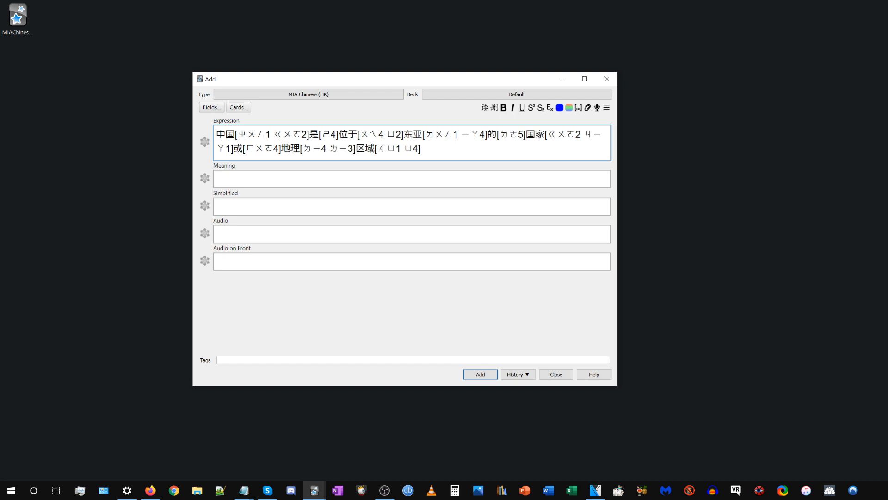
# Replace the Expression text with 香港人也有自己的飲食文化 and generate its Jyutping readings and simplified conversion.
pyautogui.hotkey('alt', 'Tab')
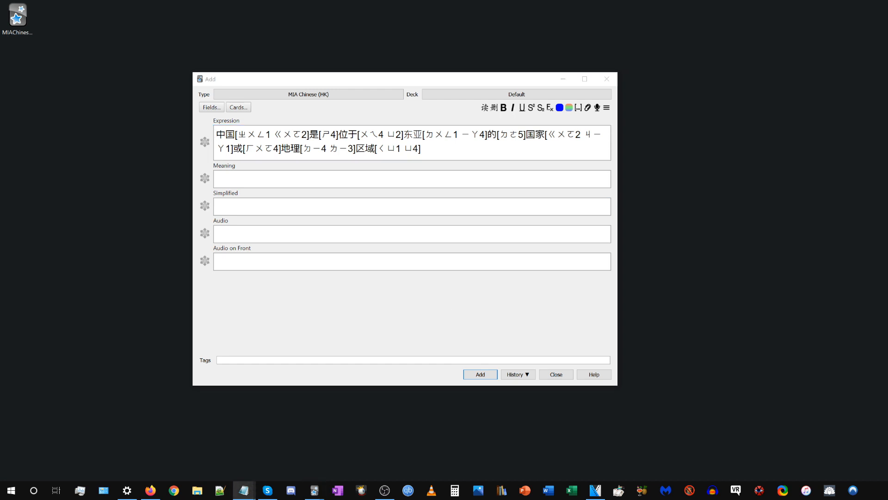
pyautogui.hotkey('alt', 'Tab')
pyautogui.hotkey('ctrl', 'a')
pyautogui.hotkey('ctrl', 'v')
pyautogui.click(485, 110)
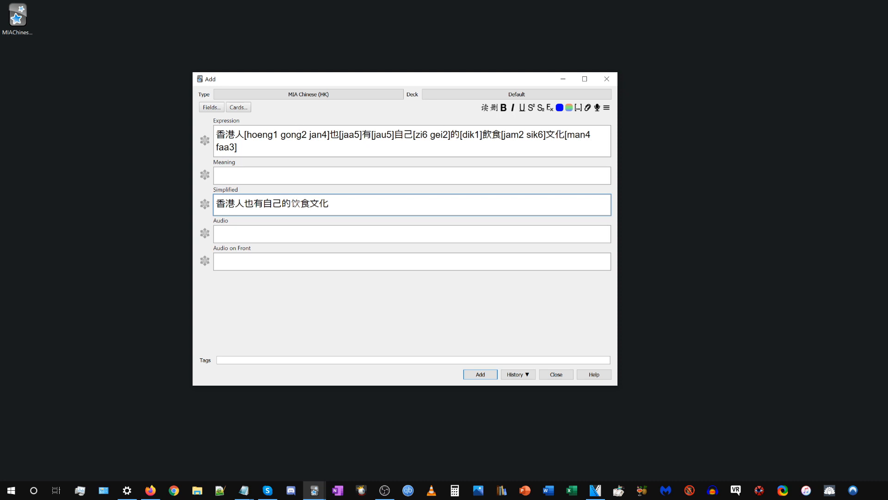
pyautogui.click(411, 141)
pyautogui.hotkey('ctrl', 'a')
pyautogui.click(359, 149)
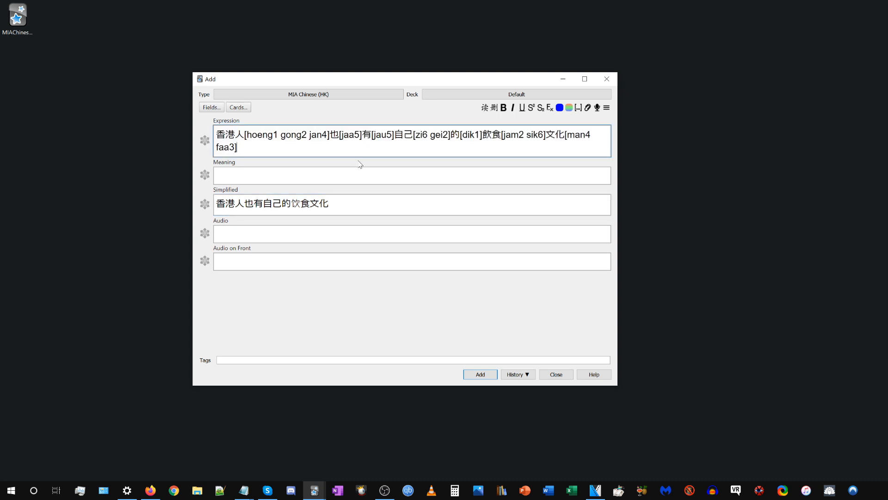
pyautogui.moveTo(349, 204)
pyautogui.mouseDown()
pyautogui.moveTo(217, 205)
pyautogui.moveTo(342, 205)
pyautogui.mouseUp()
pyautogui.click(342, 205)
pyautogui.click(296, 148)
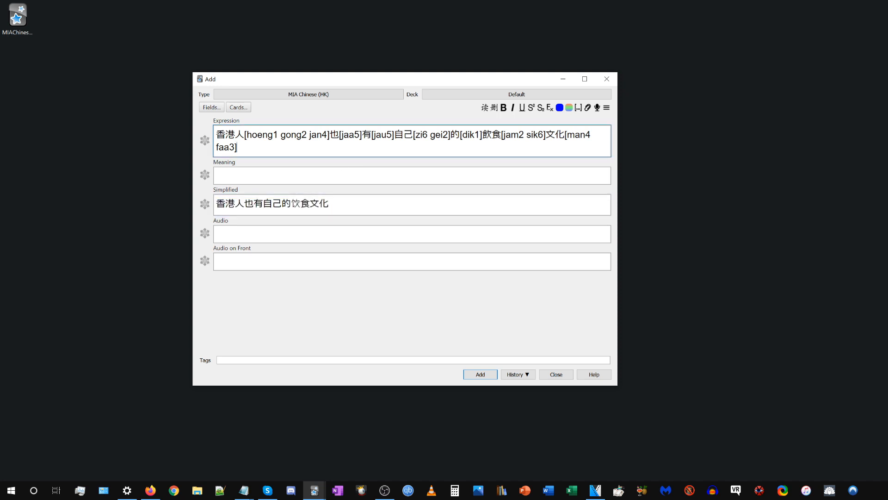
# Open the card templates of MIA Chinese (HK) and inspect the tone-coloured Jyutping in the back preview.
pyautogui.click(238, 108)
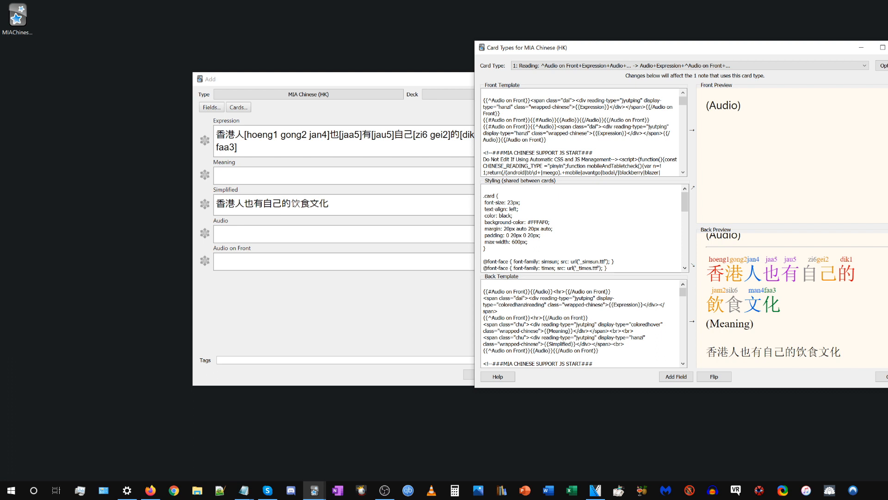
pyautogui.doubleClick(715, 275)
pyautogui.click(716, 275)
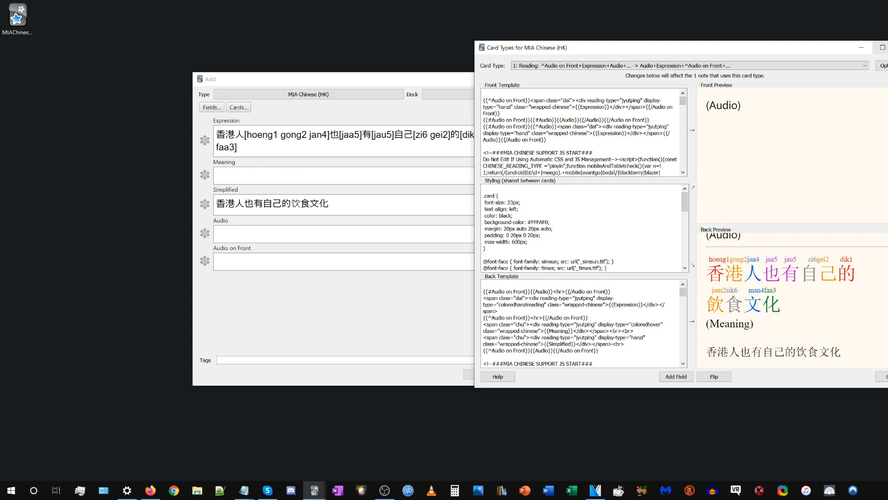
pyautogui.press('Escape')
# Check the Expression field's tone numbers, then reopen the card templates and examine the front template's script code.
pyautogui.moveTo(273, 135); pyautogui.dragTo(278, 135)
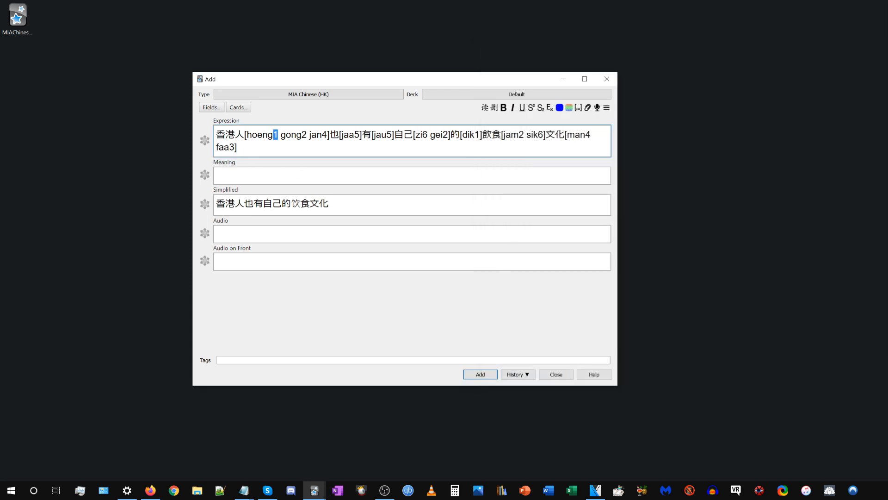
pyautogui.click(238, 147)
pyautogui.click(238, 108)
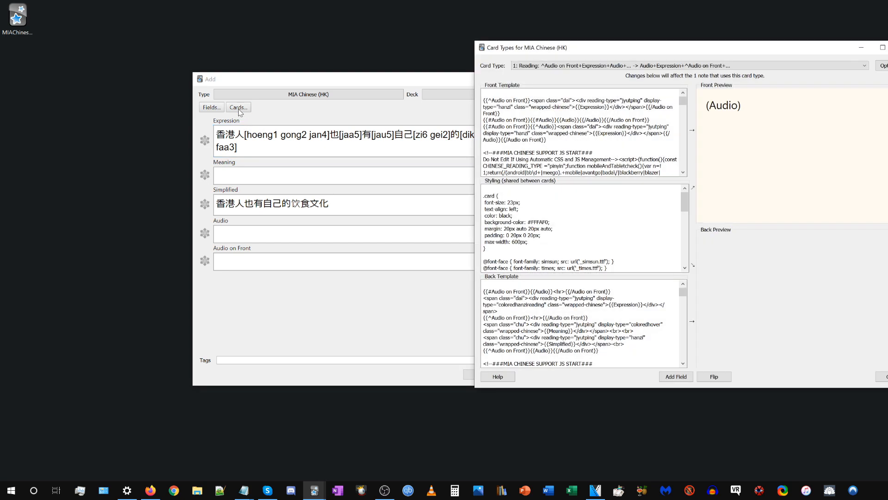
pyautogui.press('Escape')
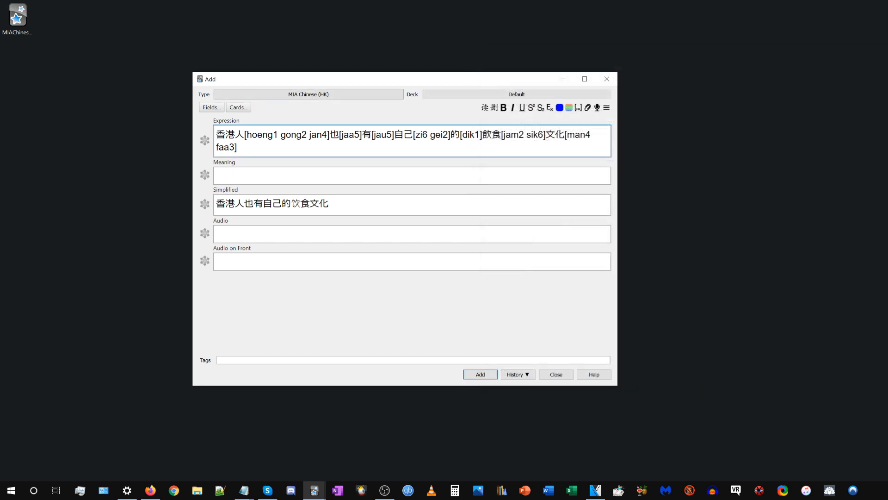
pyautogui.hotkey('ctrl', 'l')
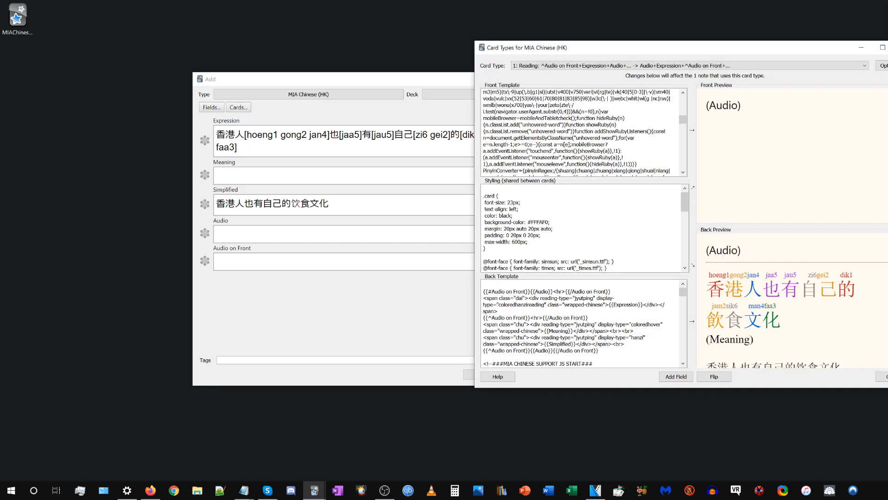
pyautogui.scroll(-9, 581, 132)
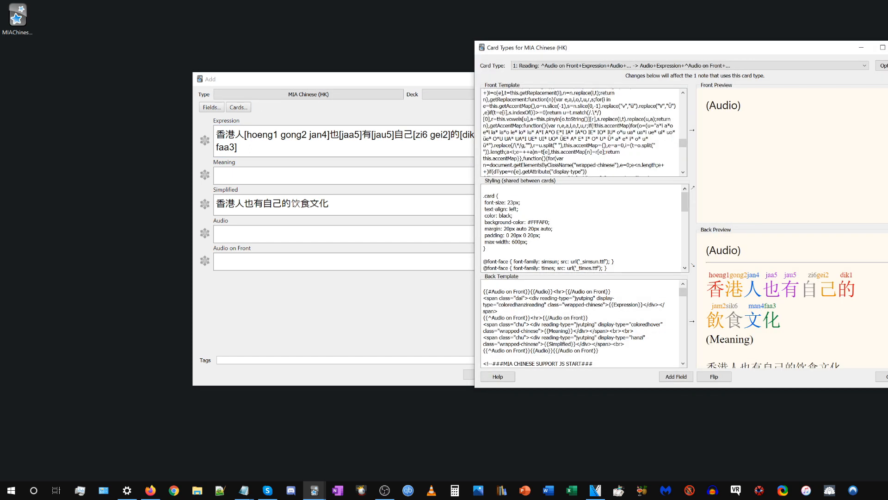
# Examine the coloured characters in the back preview and the front template's script code for MIA Chinese (HK), then close the card templates.
pyautogui.doubleClick(716, 289)
pyautogui.click(716, 290)
pyautogui.doubleClick(716, 289)
pyautogui.click(273, 131)
pyautogui.scroll(-3, 685, 145)
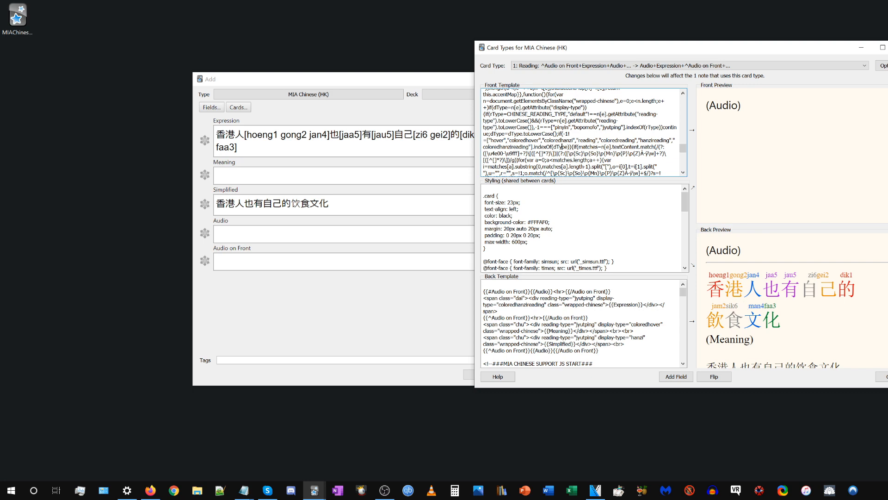
pyautogui.press('Escape')
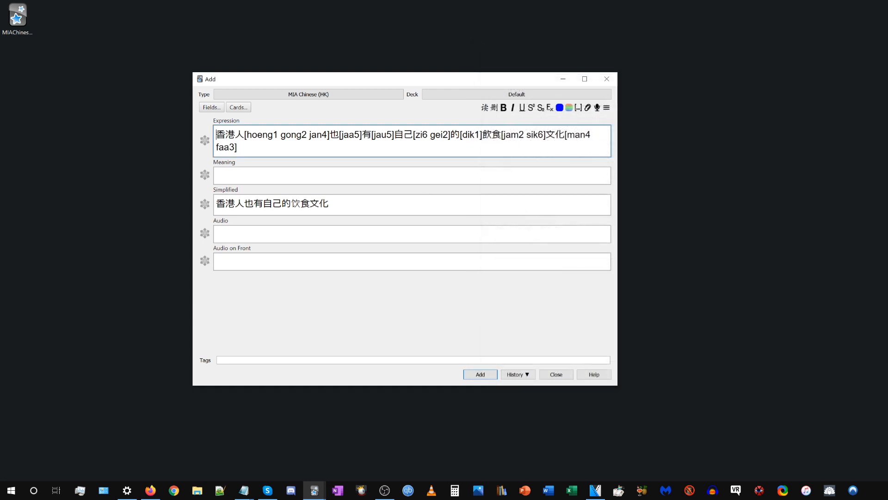
# Repeatedly remove and regenerate the Jyutping readings in the Expression field, finishing with the readings removed.
pyautogui.click(494, 108)
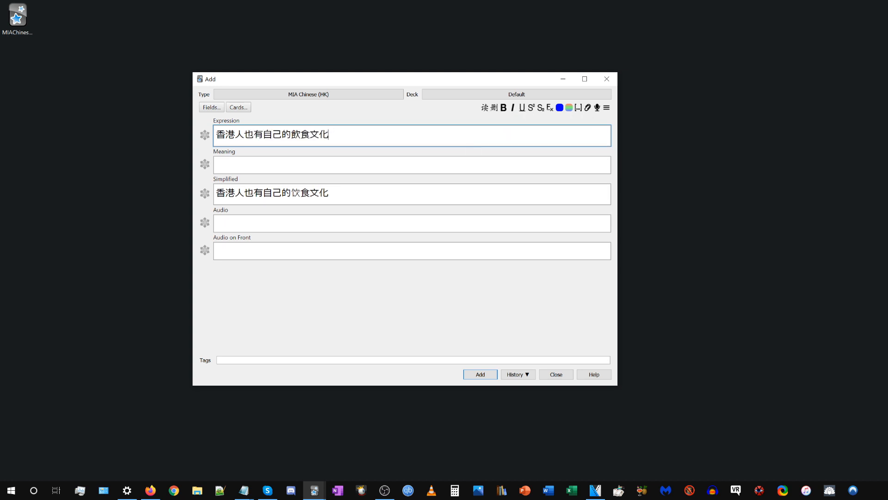
pyautogui.click(486, 109)
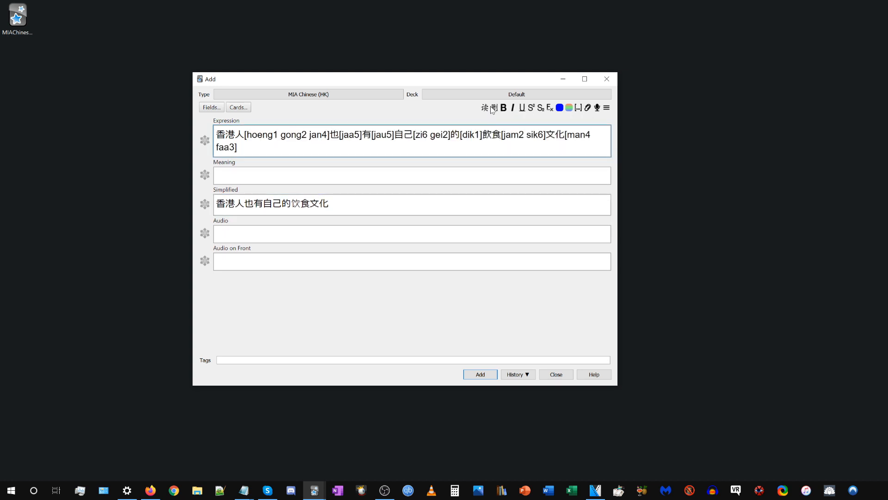
pyautogui.click(494, 108)
pyautogui.click(486, 108)
pyautogui.click(493, 108)
pyautogui.click(485, 109)
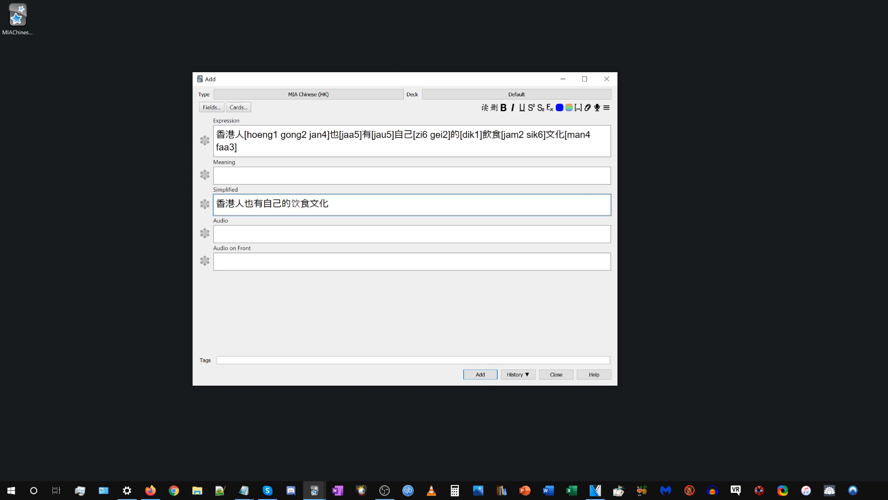
pyautogui.click(483, 147)
pyautogui.click(494, 108)
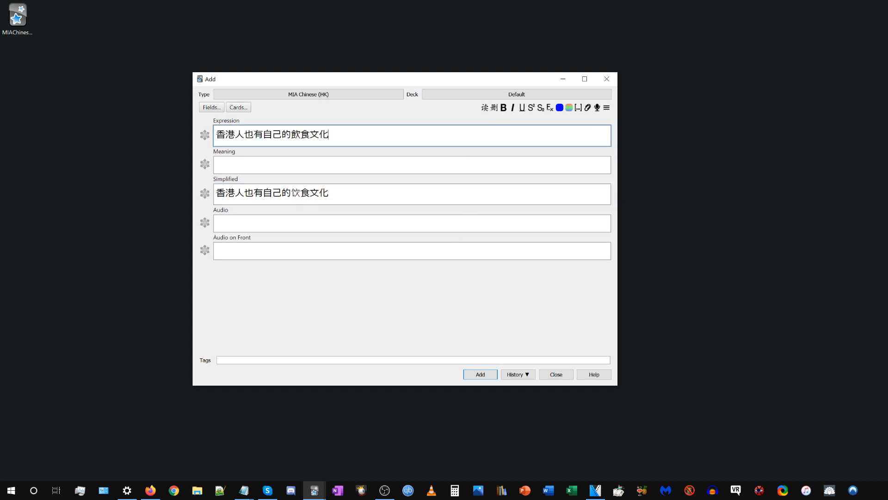
# Close the new note without saving it and bring Anki's main window forward.
pyautogui.click(614, 79)
pyautogui.press('Return')
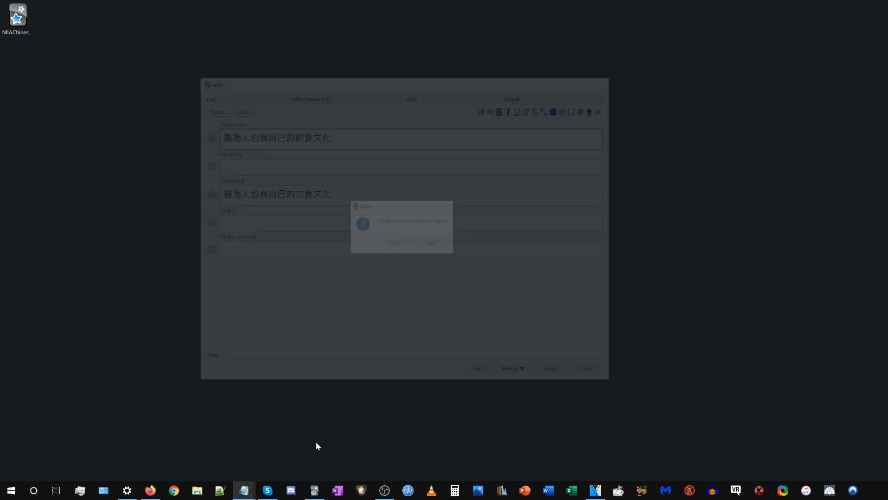
pyautogui.click(314, 490)
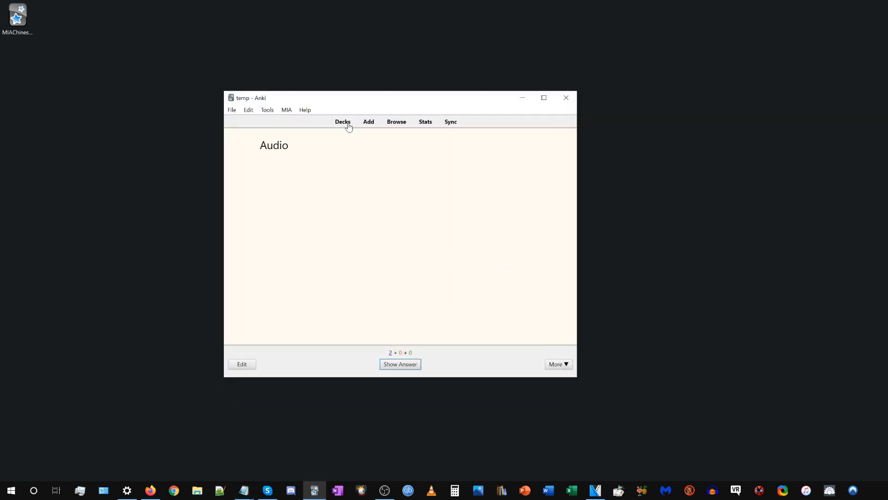
# Return to the deck list, import the SpoonFedChinese deck package and dismiss the import report.
pyautogui.click(344, 123)
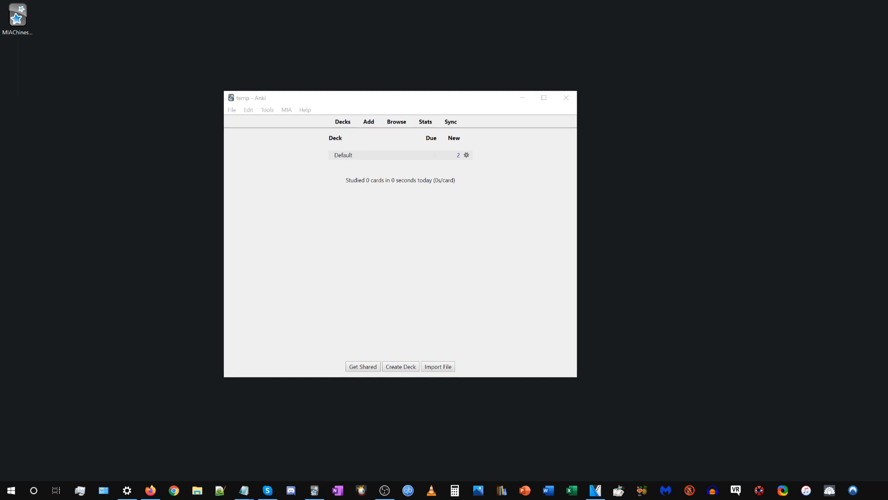
pyautogui.moveTo(887, 286); pyautogui.dragTo(442, 260)
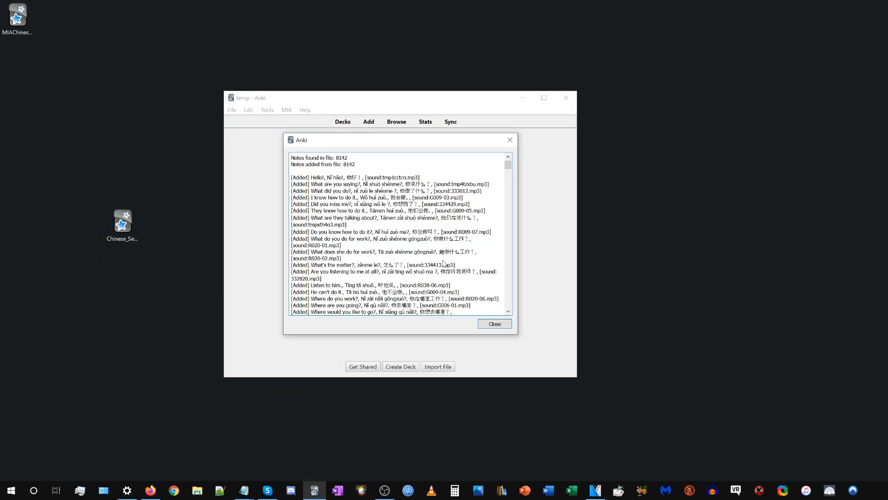
pyautogui.click(511, 140)
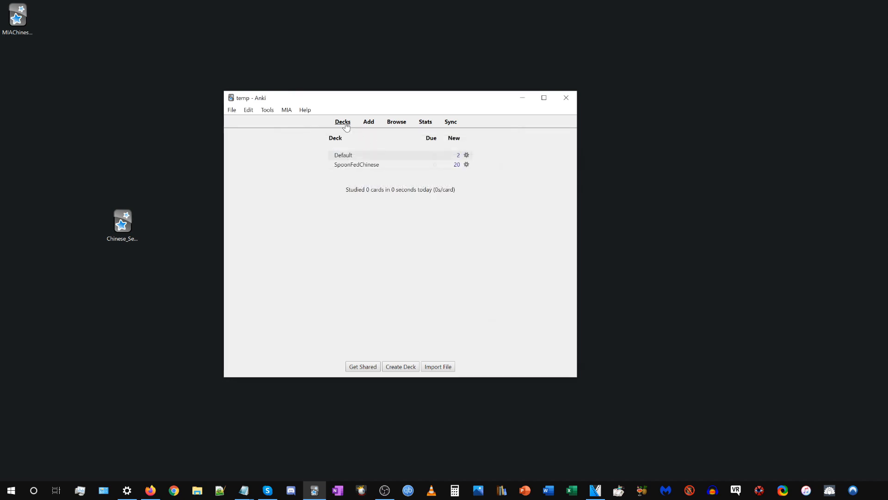
# Open the card browser on the whole collection, enlarging its window and widening the Sort Field column.
pyautogui.click(394, 123)
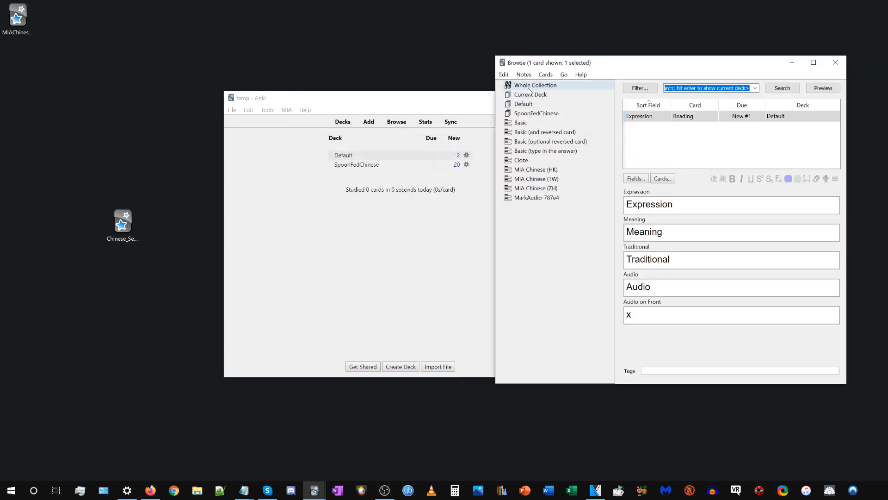
pyautogui.moveTo(687, 64); pyautogui.dragTo(512, 107)
pyautogui.doubleClick(512, 100)
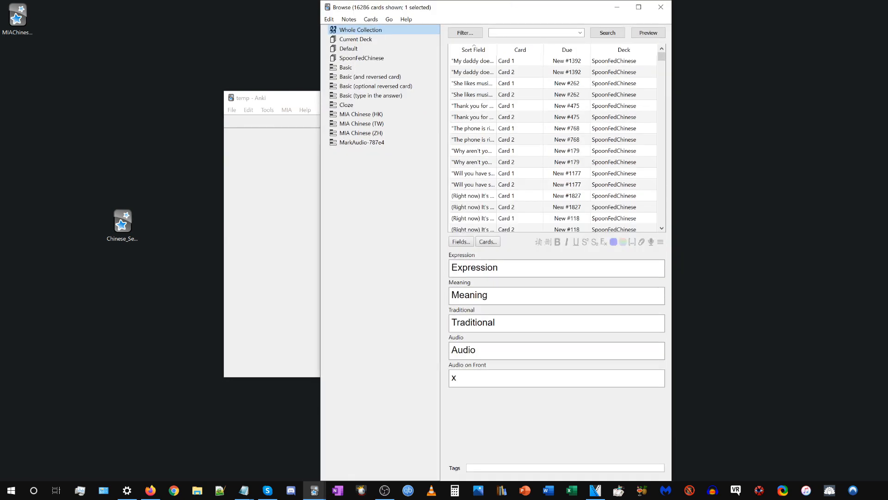
pyautogui.moveTo(675, 163); pyautogui.dragTo(772, 167)
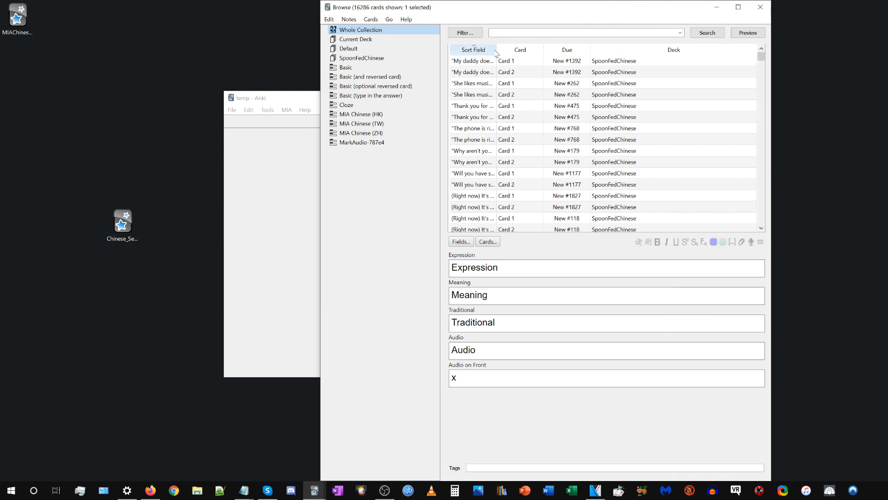
pyautogui.moveTo(498, 50); pyautogui.dragTo(609, 55)
# Look through the imported sentence cards and select Card 1 of "A bird alighted on the branch.".
pyautogui.click(498, 117)
pyautogui.scroll(-5, 498, 118)
pyautogui.click(499, 118)
pyautogui.scroll(-5, 499, 117)
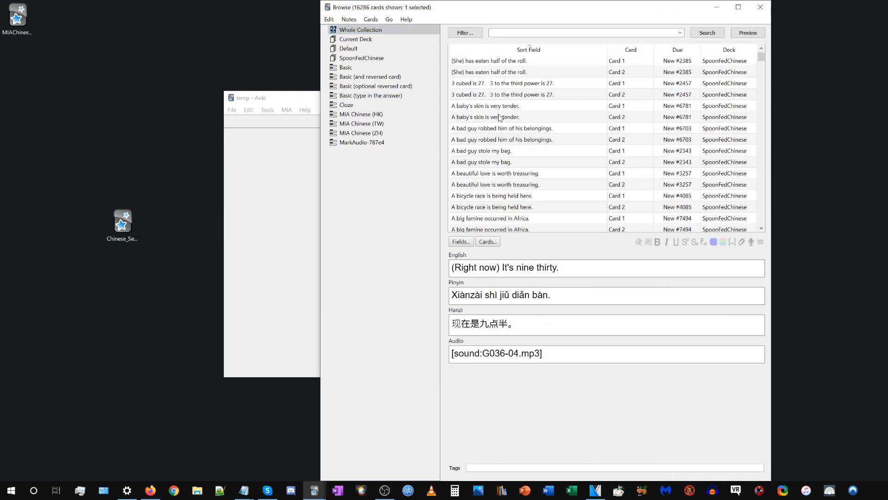
pyautogui.click(500, 117)
pyautogui.scroll(-1, 499, 118)
pyautogui.scroll(-4, 499, 117)
pyautogui.click(499, 118)
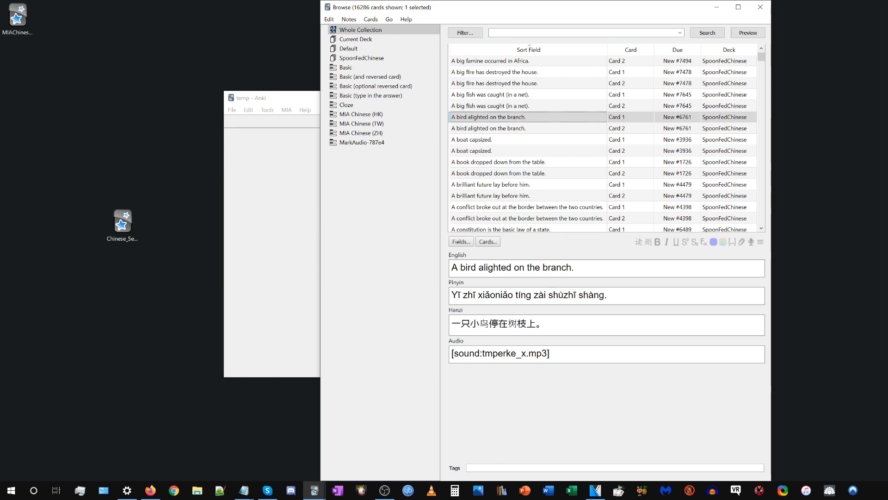
# Inspect the Hanzi field of the selected note and the card templates of its MarkAudio-787e4 note type.
pyautogui.click(548, 324)
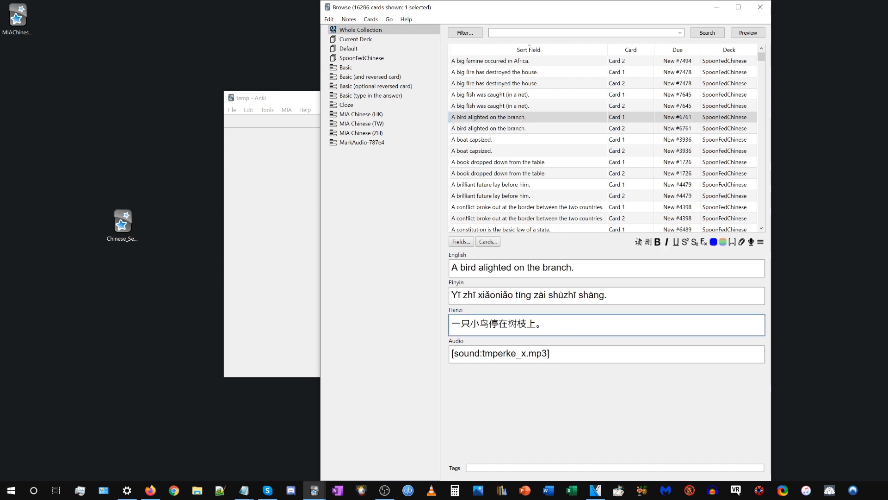
pyautogui.click(489, 242)
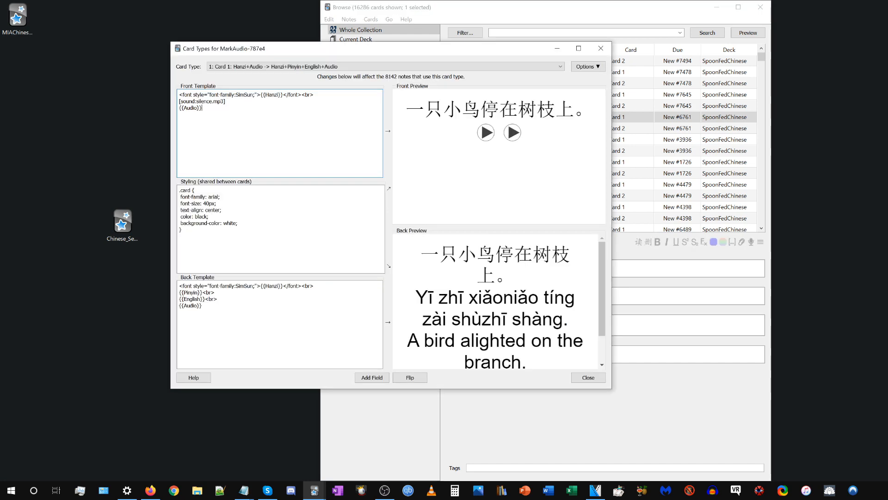
pyautogui.click(609, 49)
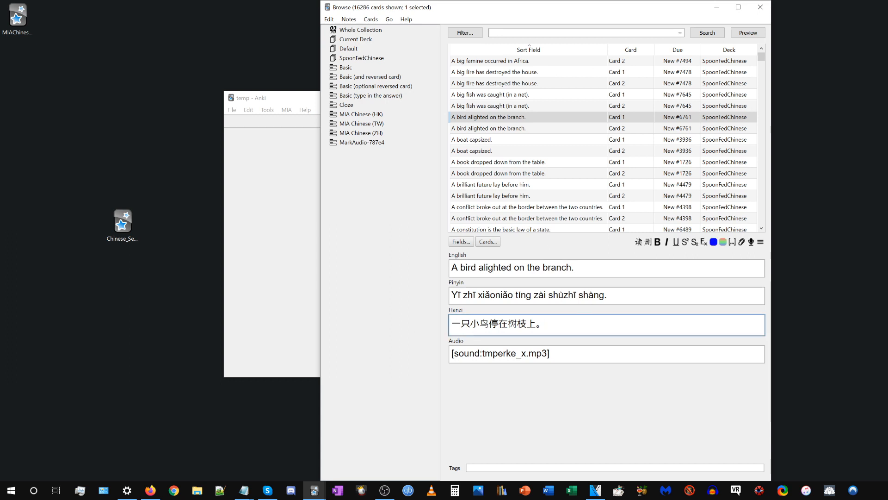
# Generate readings in the note's Hanzi field and check how they render in the card preview and card templates.
pyautogui.click(639, 242)
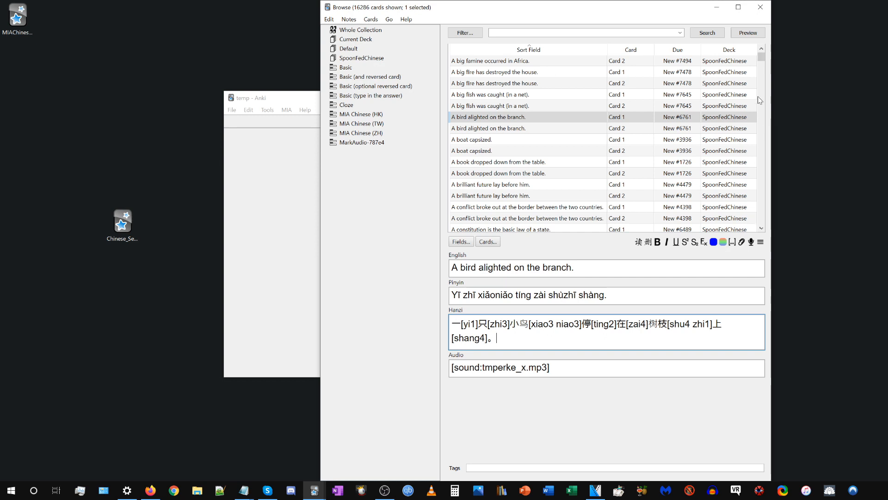
pyautogui.click(748, 32)
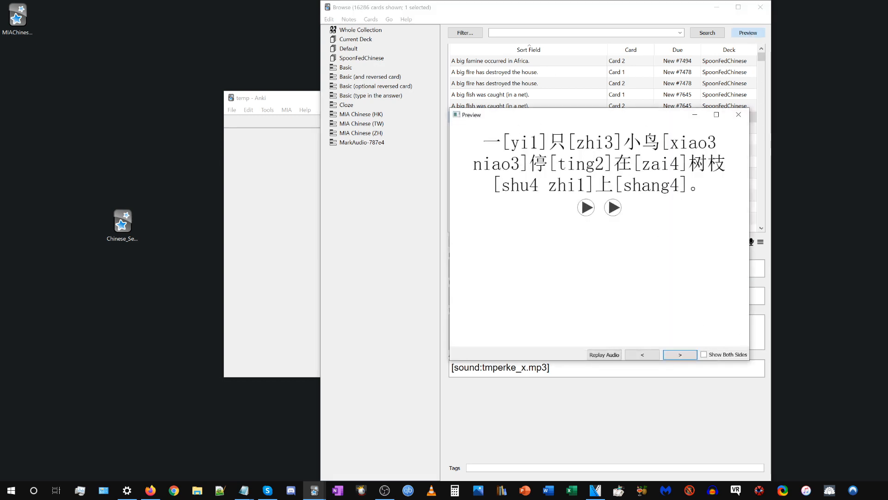
pyautogui.moveTo(509, 115); pyautogui.dragTo(122, 117)
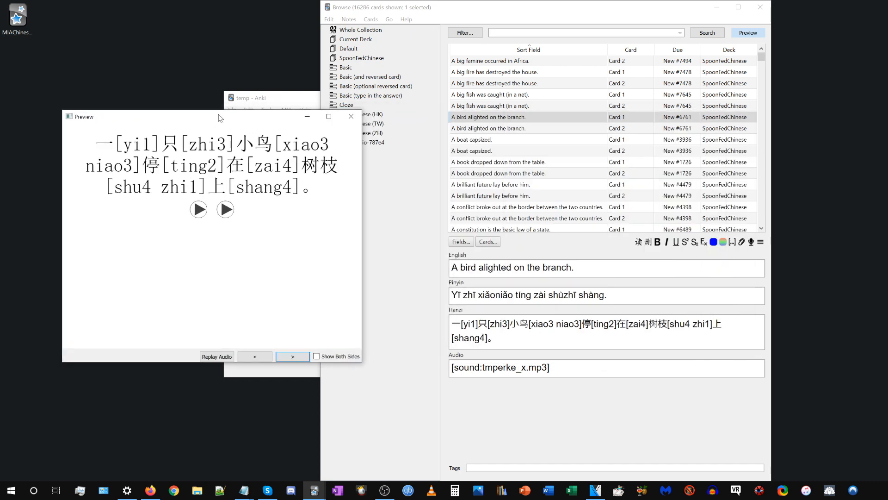
pyautogui.moveTo(218, 117); pyautogui.dragTo(577, 110)
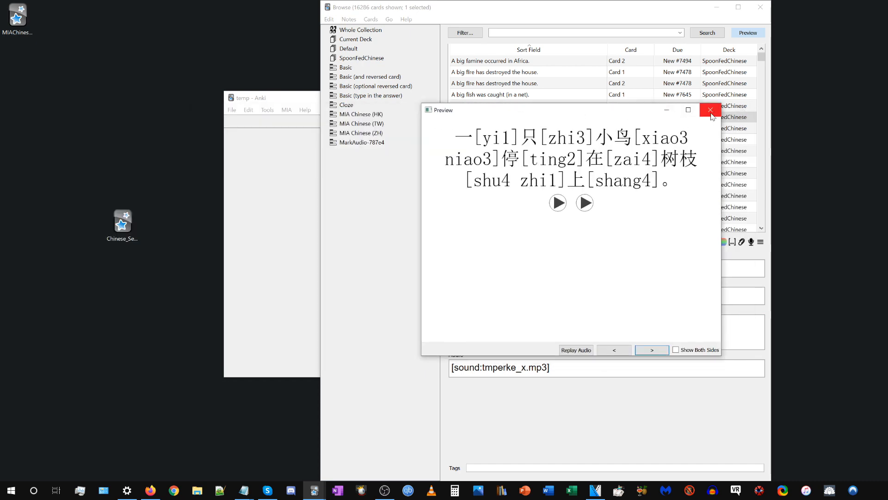
pyautogui.click(711, 114)
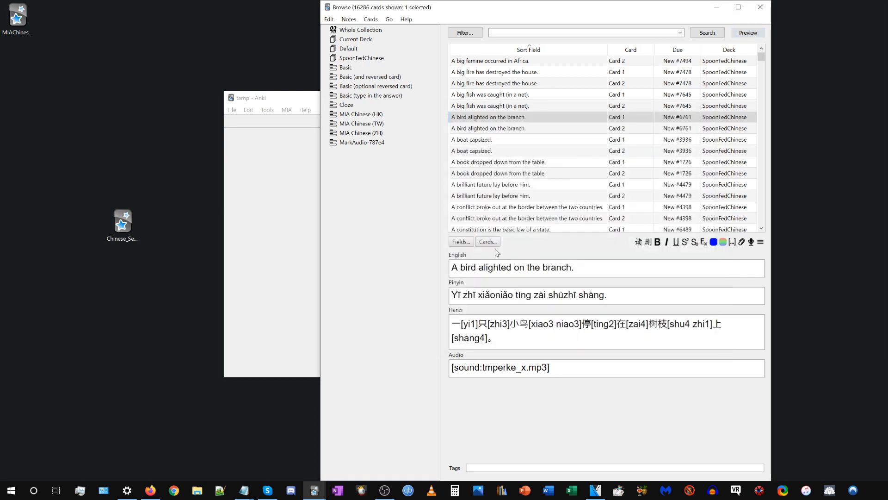
pyautogui.click(487, 242)
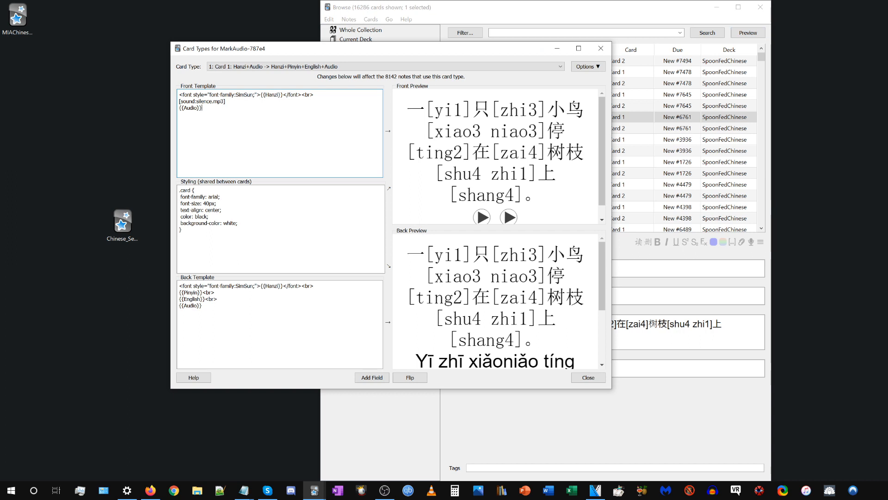
pyautogui.click(601, 48)
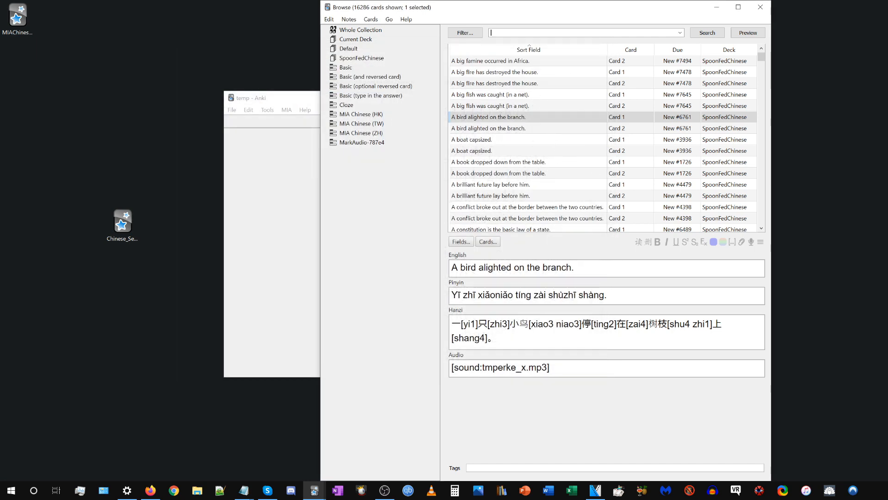
# Try to change the note type of every card in the whole collection at once.
pyautogui.click(513, 109)
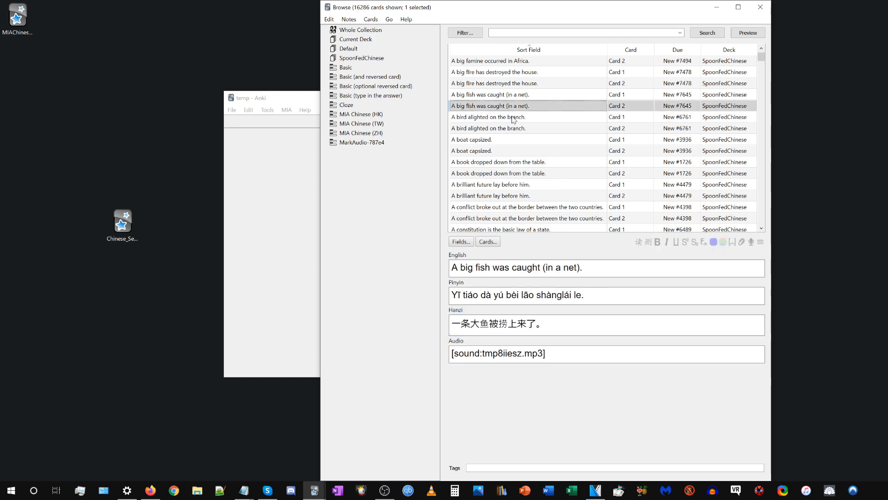
pyautogui.scroll(5, 514, 120)
pyautogui.click(509, 117)
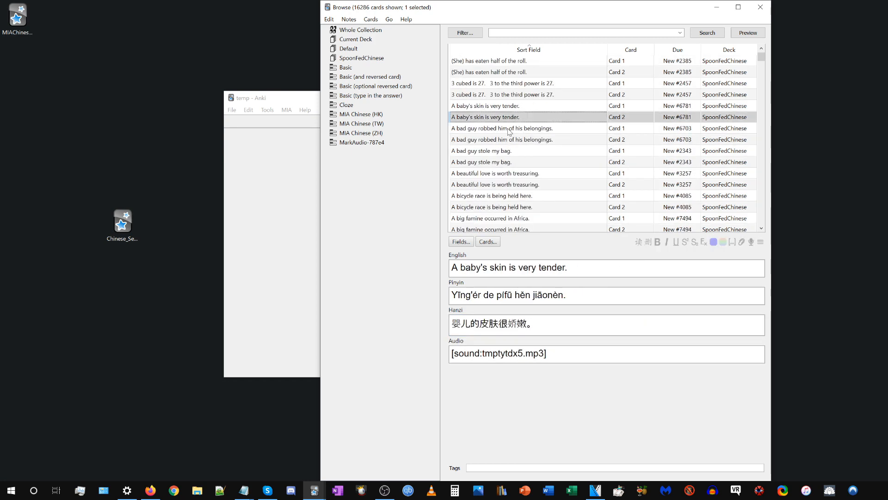
pyautogui.hotkey('ctrl', 'a')
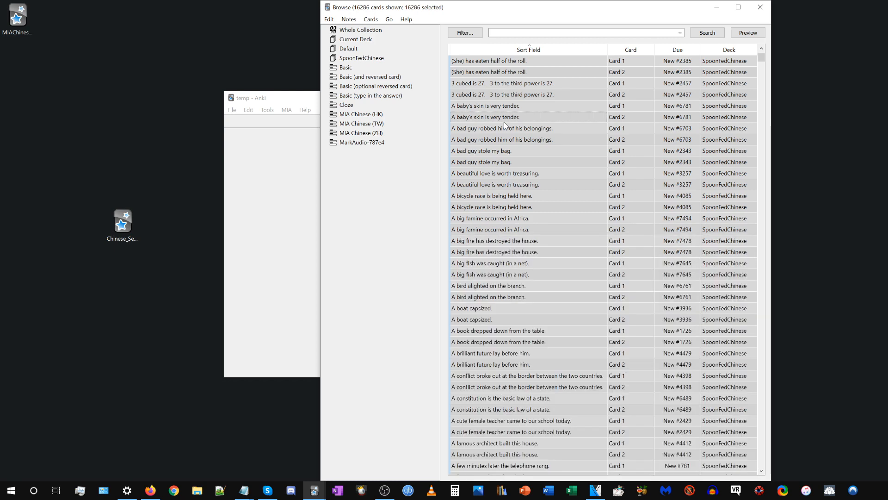
pyautogui.rightClick(505, 123)
pyautogui.click(546, 277)
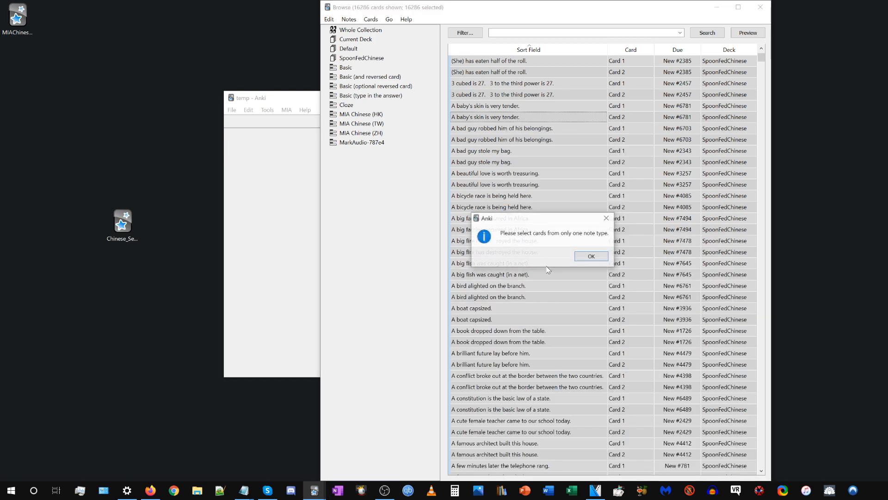
pyautogui.click(591, 257)
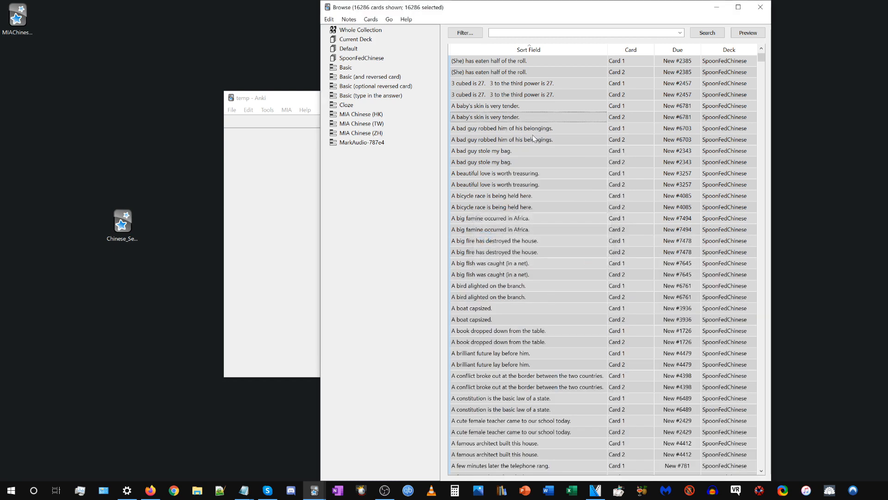
# Select every card in the SpoonFedChinese deck and choose MIA Chinese (ZH) as their new note type.
pyautogui.click(375, 60)
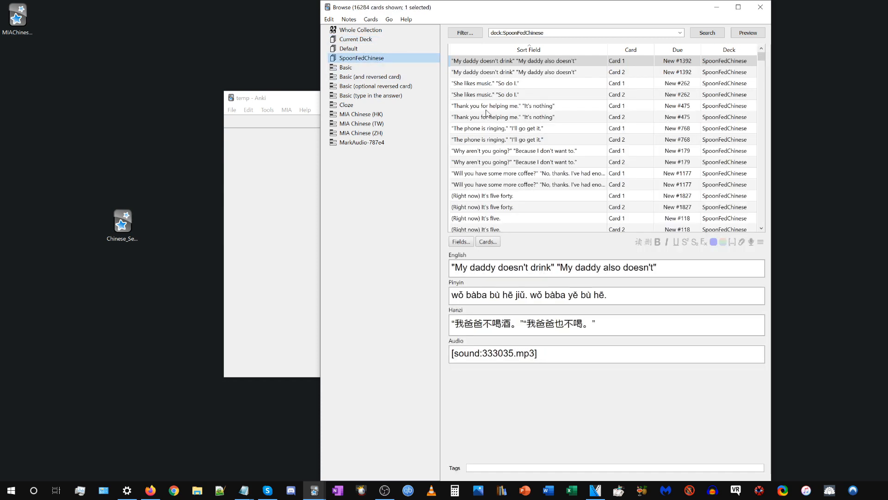
pyautogui.click(492, 108)
pyautogui.hotkey('ctrl', 'a')
pyautogui.rightClick(521, 119)
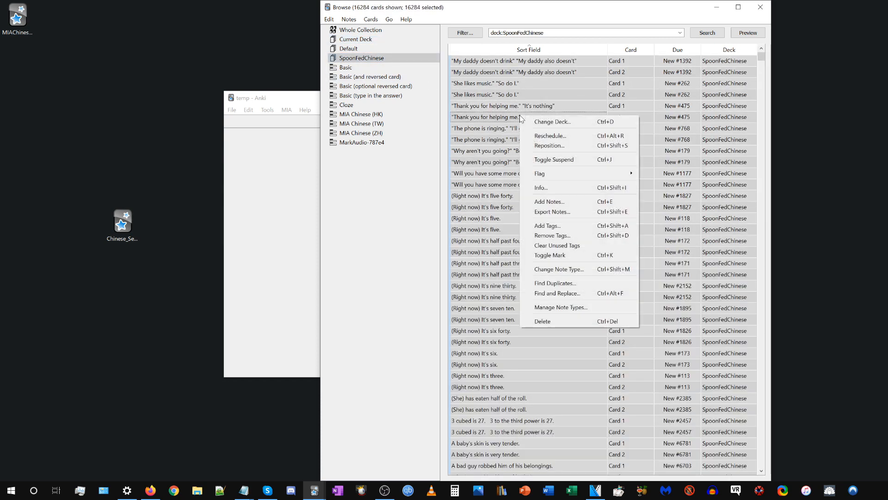
pyautogui.click(558, 270)
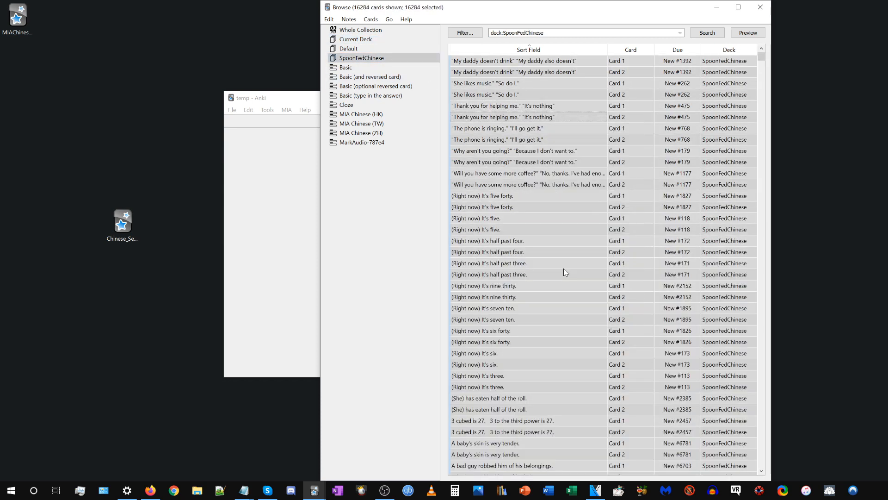
pyautogui.click(585, 180)
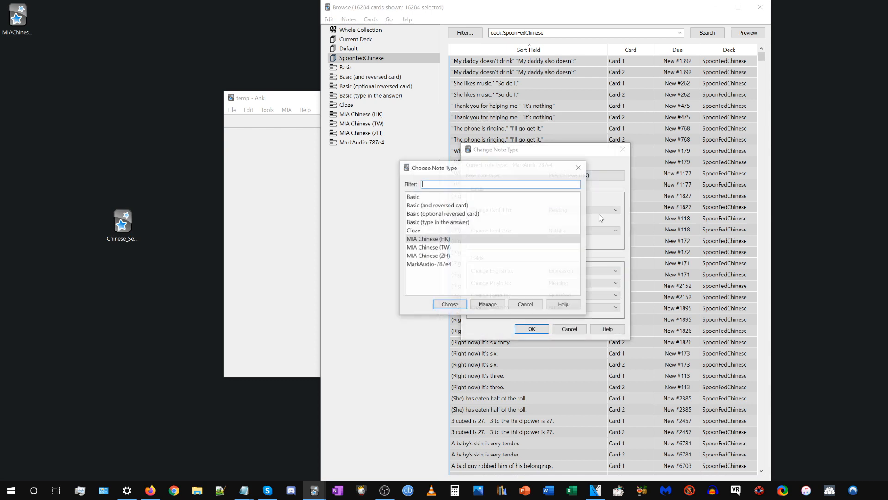
pyautogui.click(457, 255)
pyautogui.click(438, 307)
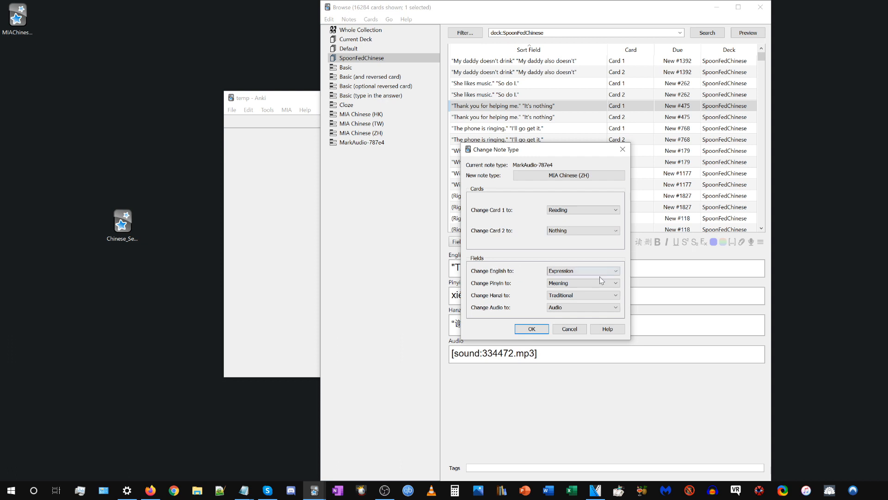
# Map English to Meaning, Pinyin to Nothing and Hanzi to Expression, and apply the note type change.
pyautogui.click(562, 272)
pyautogui.click(559, 285)
pyautogui.click(570, 283)
pyautogui.click(565, 324)
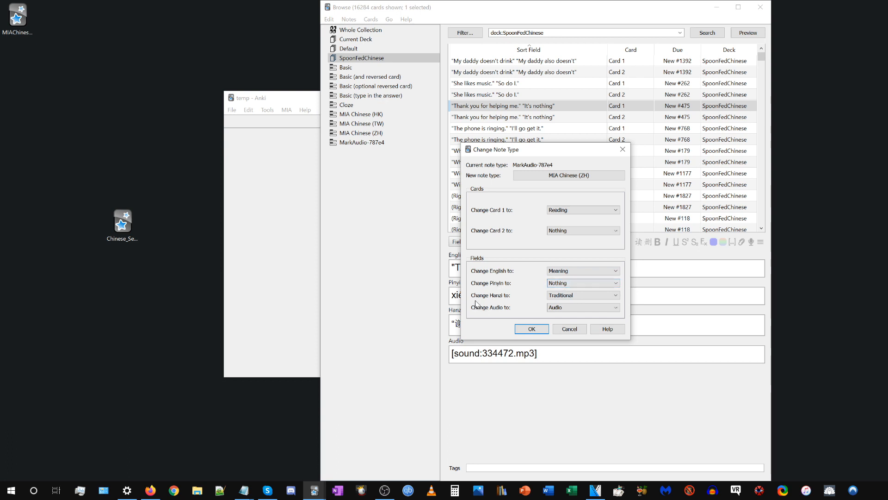
pyautogui.click(561, 296)
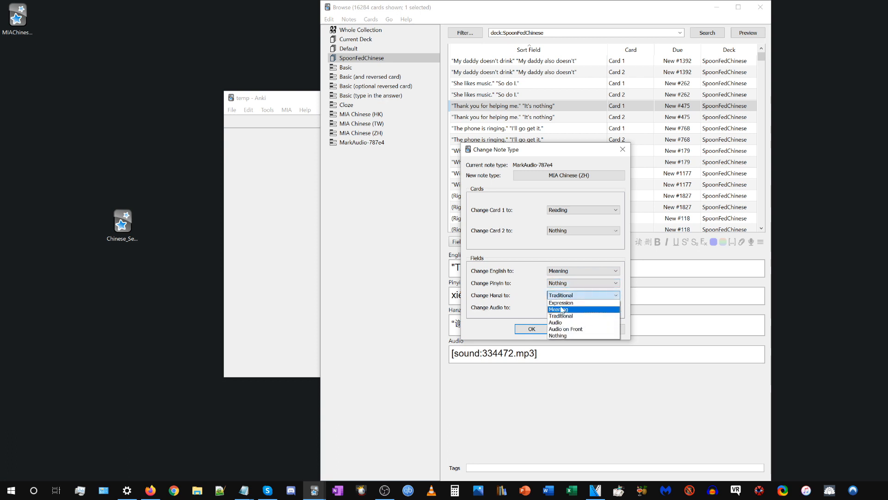
pyautogui.click(561, 303)
pyautogui.click(531, 329)
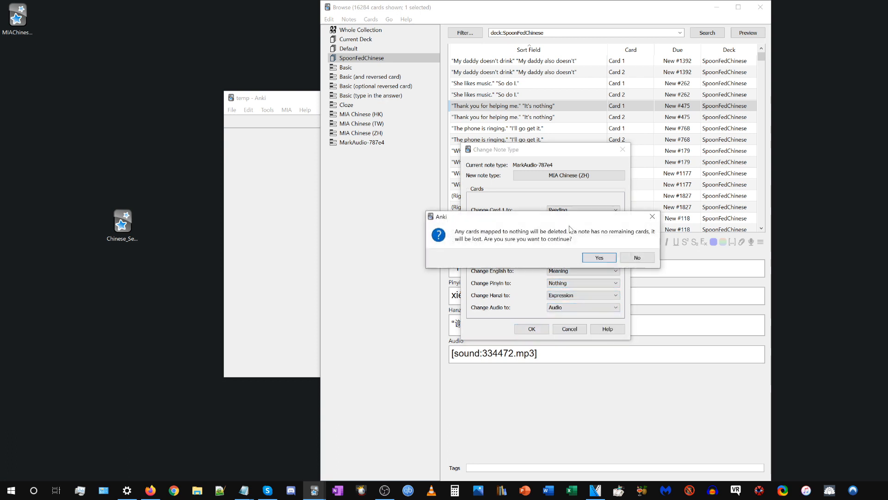
pyautogui.click(587, 257)
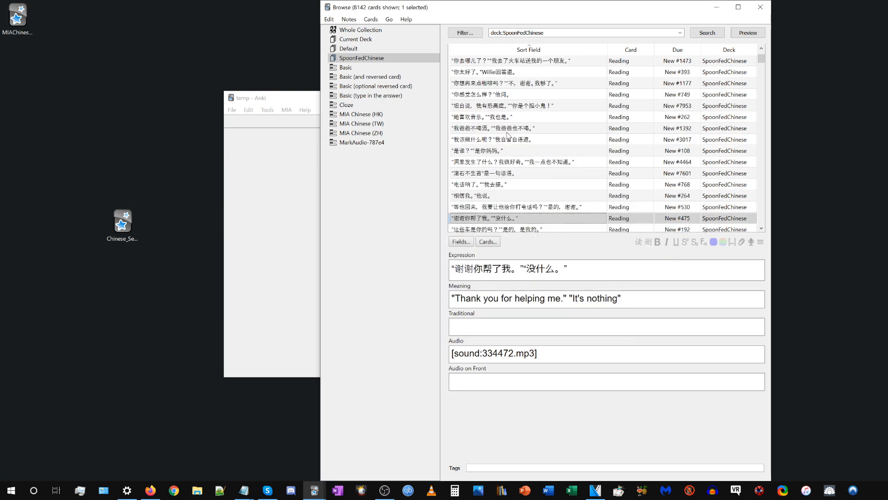
# Check the fields of converted notes, ending on "Why aren't you going?" "Because I don't want to.", and widen the card browser window.
pyautogui.scroll(5, 500, 96)
pyautogui.click(500, 96)
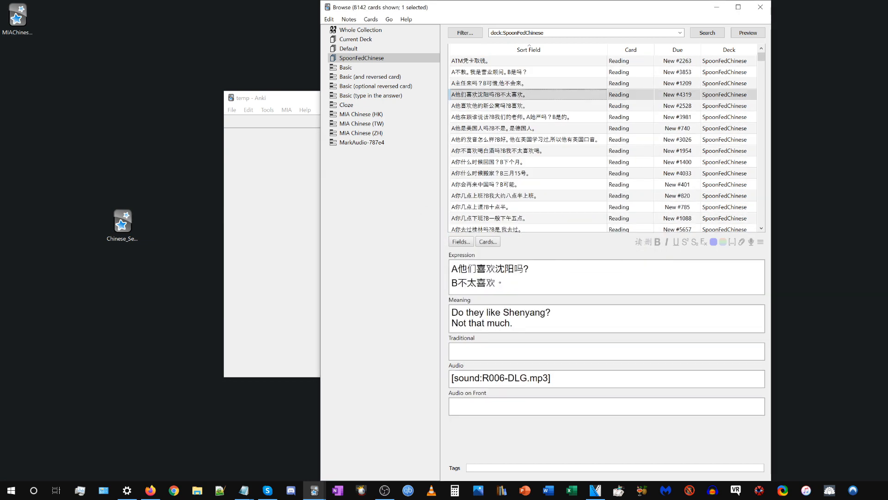
pyautogui.scroll(10, 512, 131)
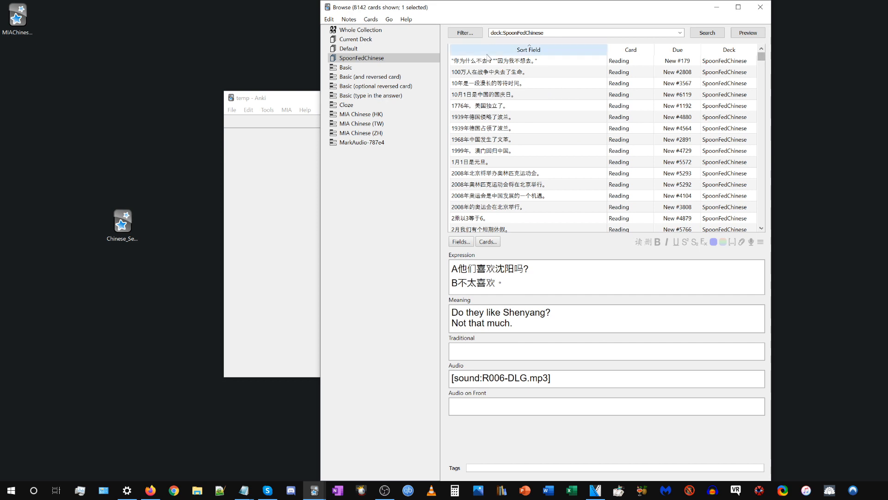
pyautogui.click(489, 64)
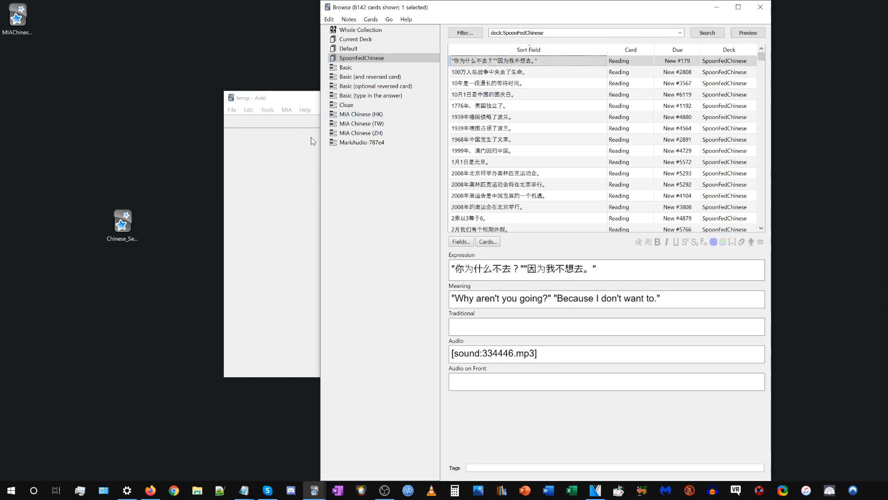
pyautogui.moveTo(321, 141); pyautogui.dragTo(231, 141)
pyautogui.click(508, 270)
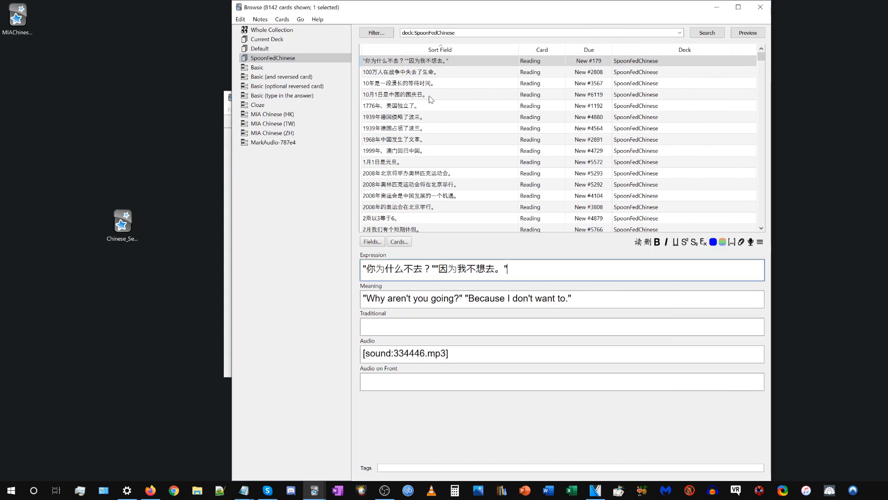
# Sort the deck's cards by due order and select the range from New #1 through New #1144.
pyautogui.click(761, 57)
pyautogui.click(597, 48)
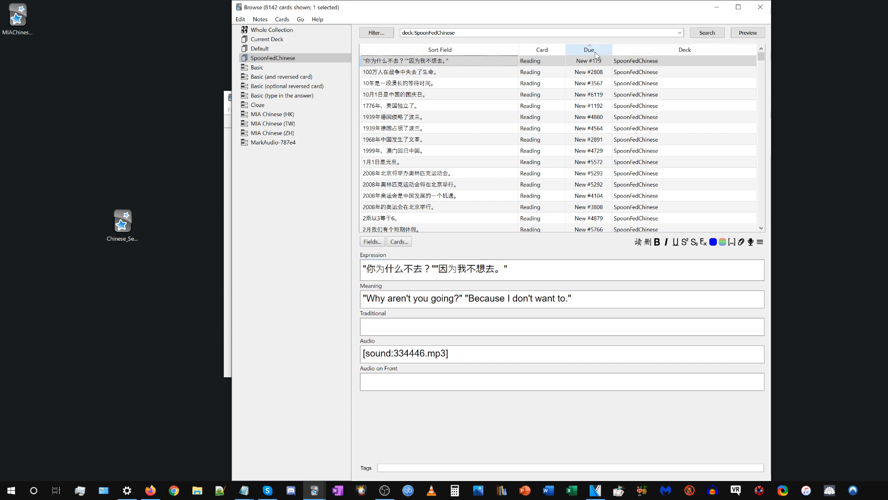
pyautogui.scroll(5, 574, 71)
pyautogui.moveTo(573, 67); pyautogui.dragTo(575, 64)
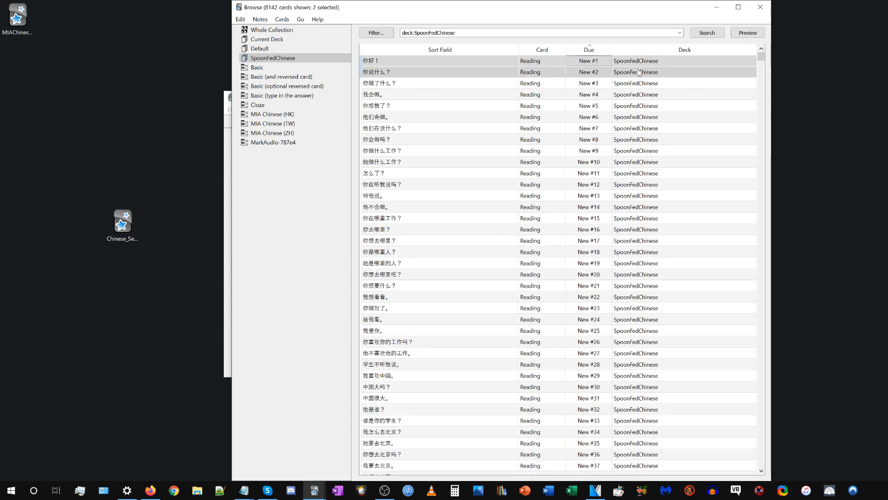
pyautogui.click(746, 60)
pyautogui.moveTo(763, 57); pyautogui.dragTo(762, 79)
pyautogui.keyDown('shift'); pyautogui.click(605, 85); pyautogui.keyUp('shift')
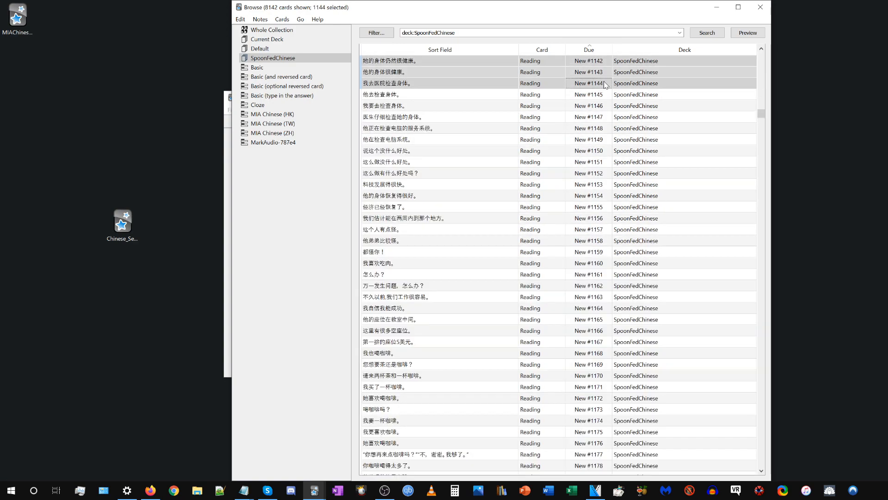
pyautogui.scroll(20, 476, 125)
pyautogui.scroll(20, 477, 134)
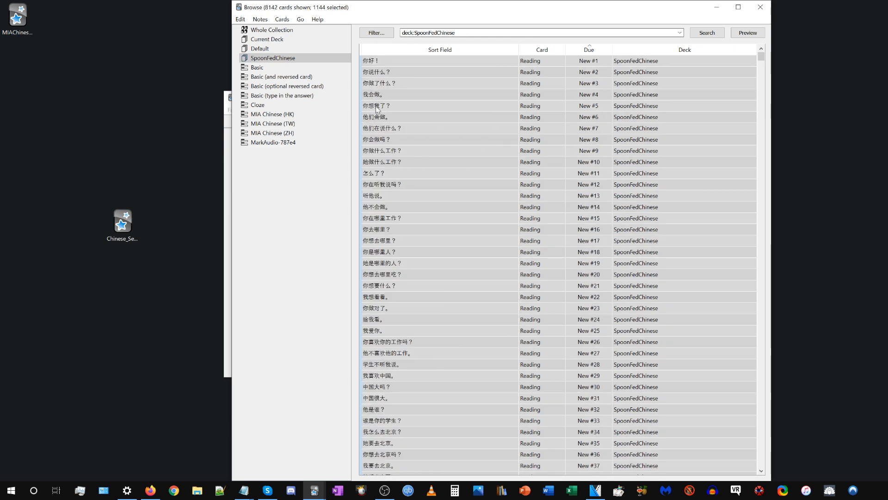
# Open Generate Chinese Readings for the selected cards and set both the origin and the destination to Expression.
pyautogui.click(240, 19)
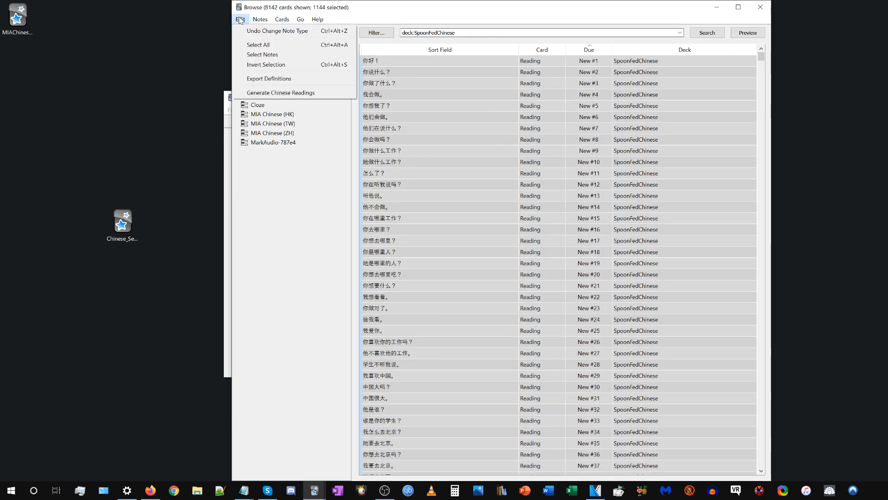
pyautogui.click(256, 95)
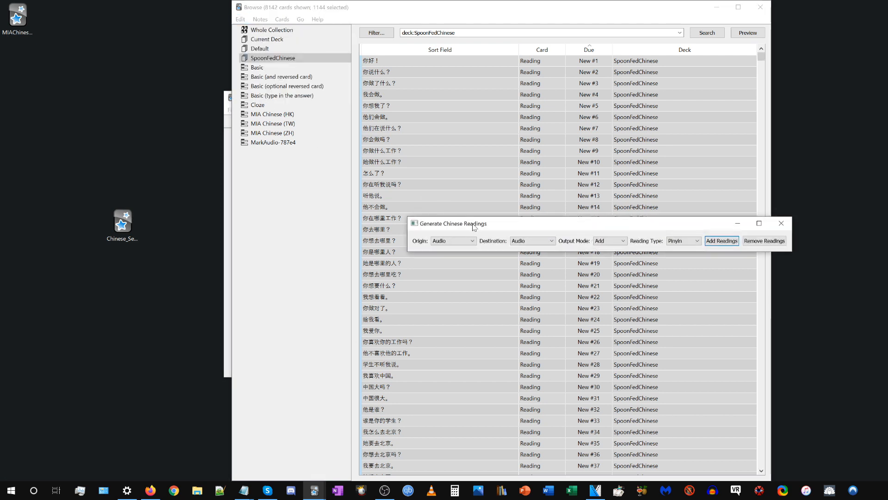
pyautogui.moveTo(474, 229); pyautogui.dragTo(392, 189)
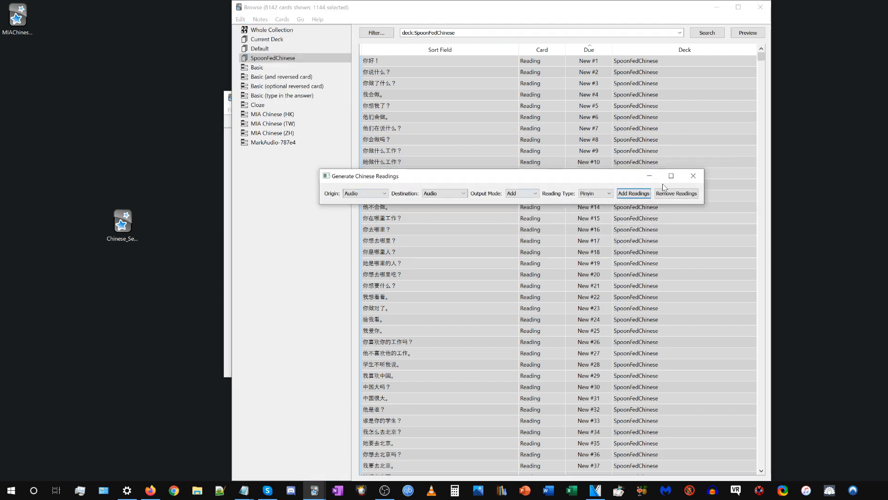
pyautogui.click(356, 194)
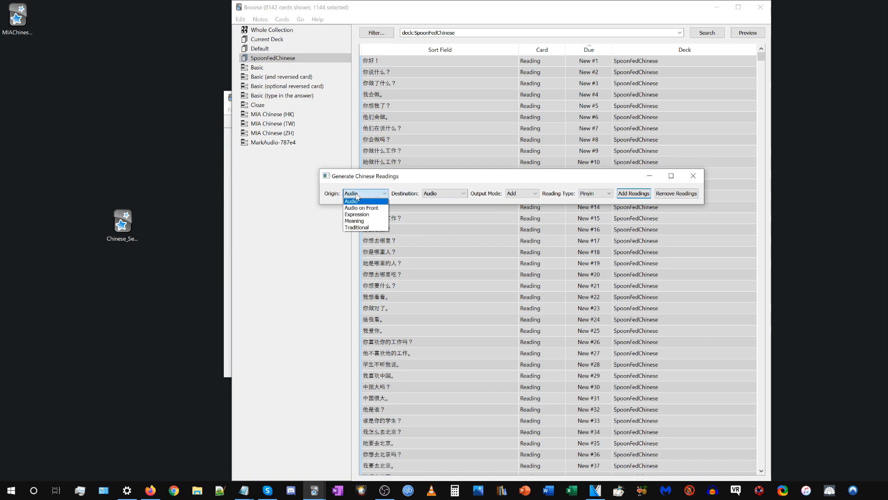
pyautogui.click(357, 215)
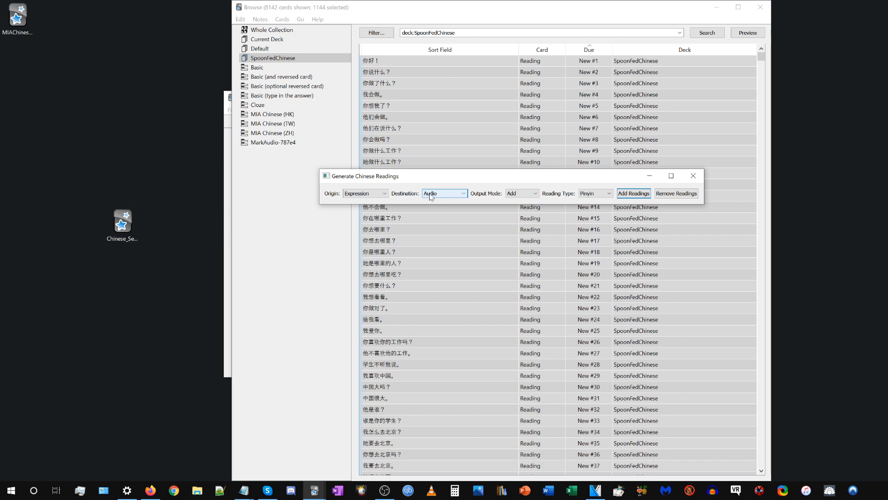
pyautogui.click(445, 195)
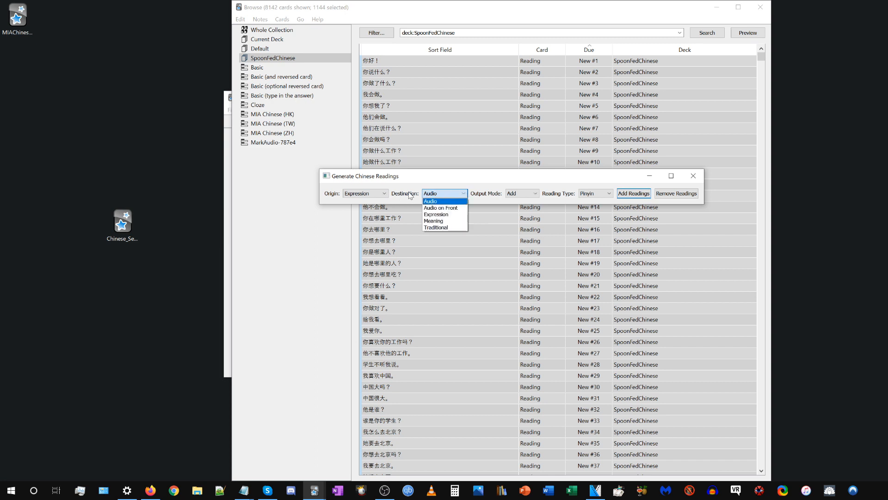
pyautogui.click(437, 215)
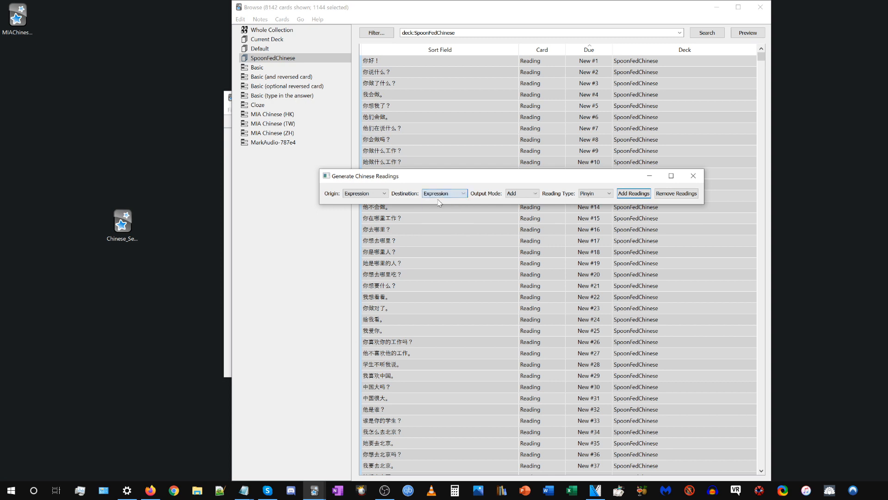
# Try Audio on Front as the destination for the readings and set it back to Expression.
pyautogui.moveTo(423, 180); pyautogui.dragTo(395, 251)
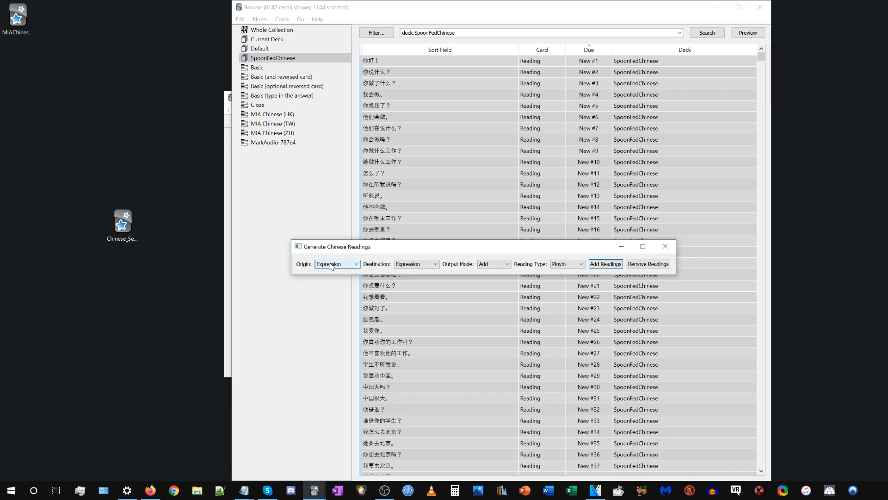
pyautogui.click(414, 265)
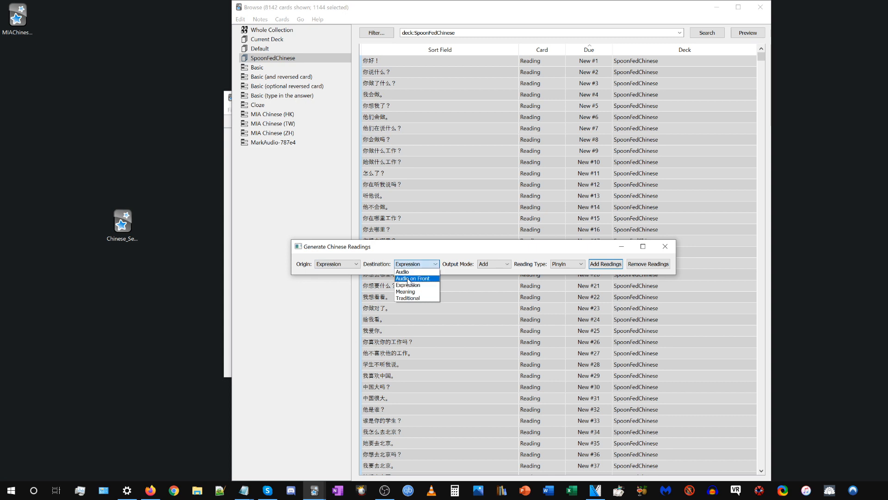
pyautogui.click(409, 279)
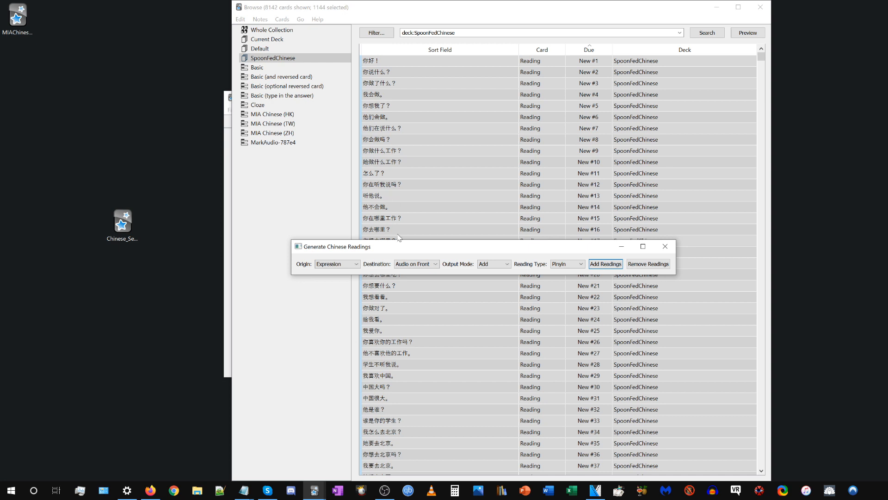
pyautogui.click(420, 267)
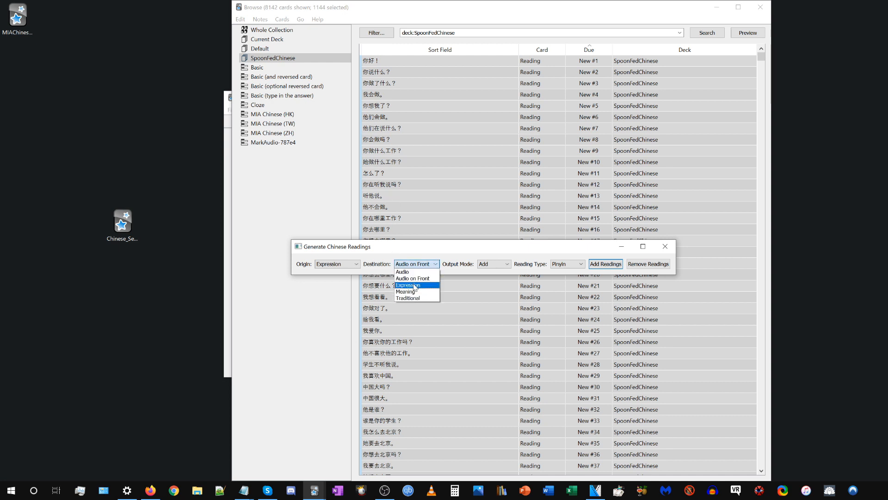
pyautogui.click(413, 285)
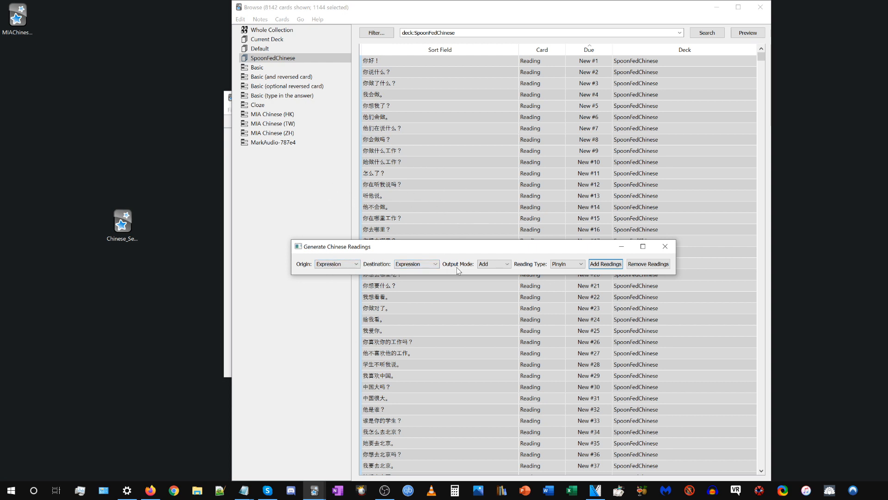
# Look at the output modes available for the generated readings, keeping Add selected.
pyautogui.click(497, 268)
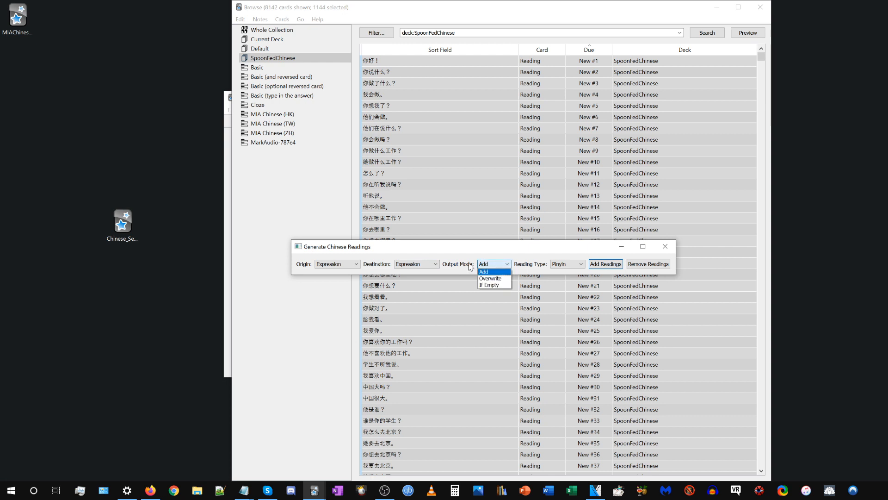
pyautogui.click(463, 268)
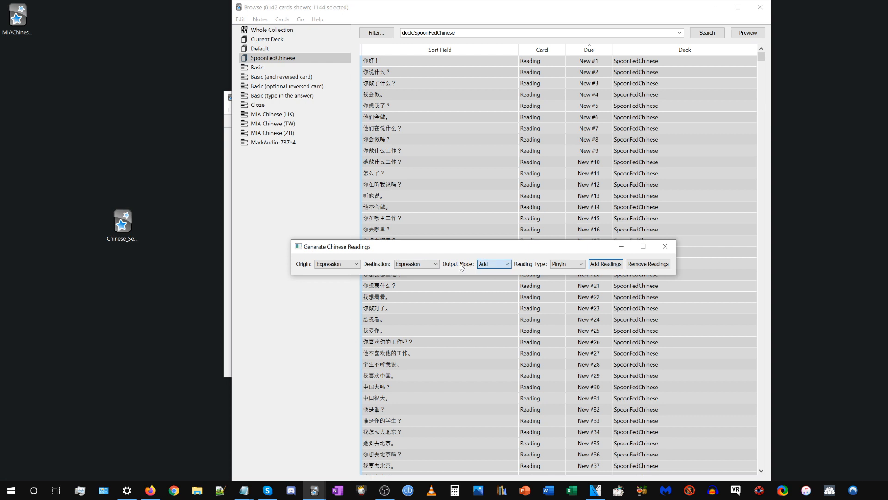
pyautogui.click(494, 265)
pyautogui.click(470, 268)
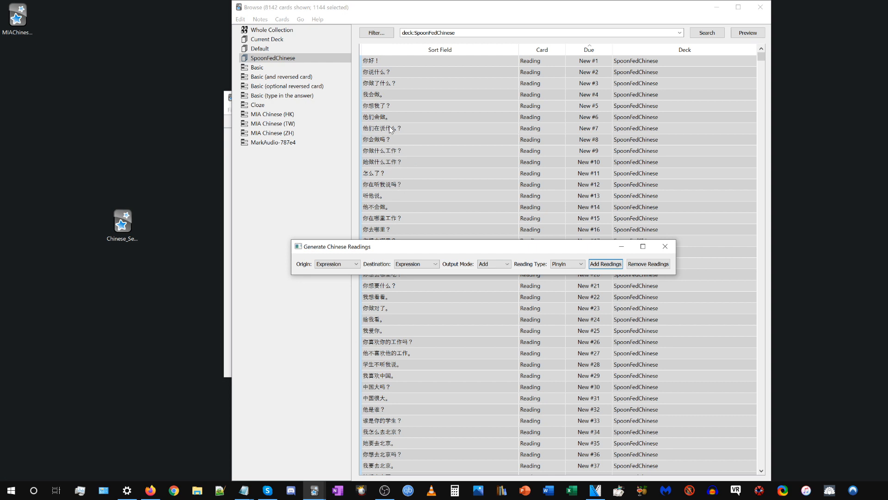
# Try the If Empty output mode with Audio on Front as the destination, and set the destination back to Expression.
pyautogui.click(502, 265)
pyautogui.click(422, 265)
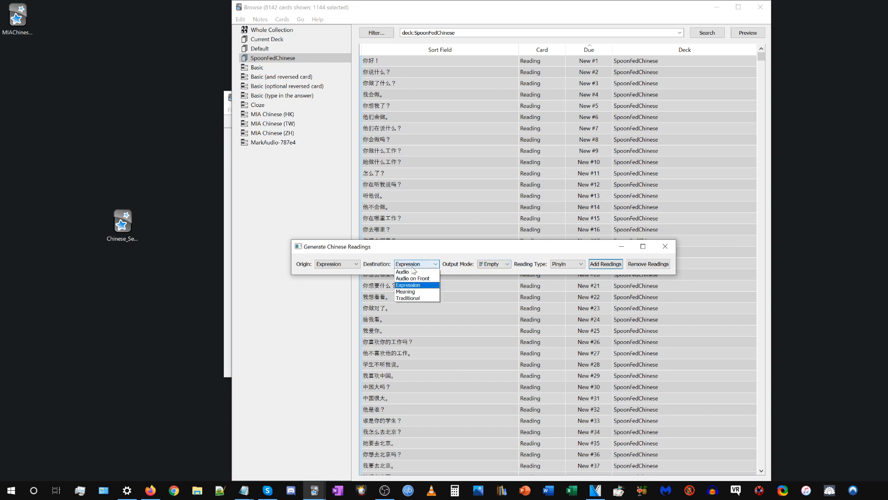
pyautogui.click(404, 279)
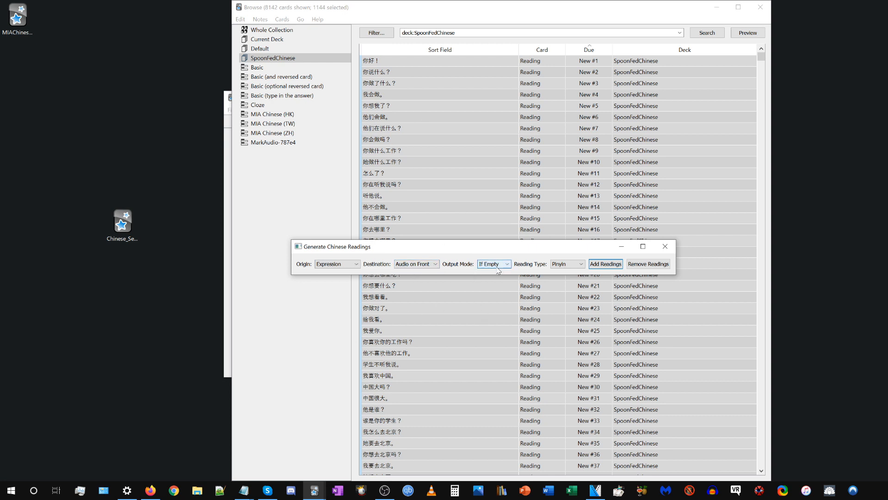
pyautogui.click(410, 266)
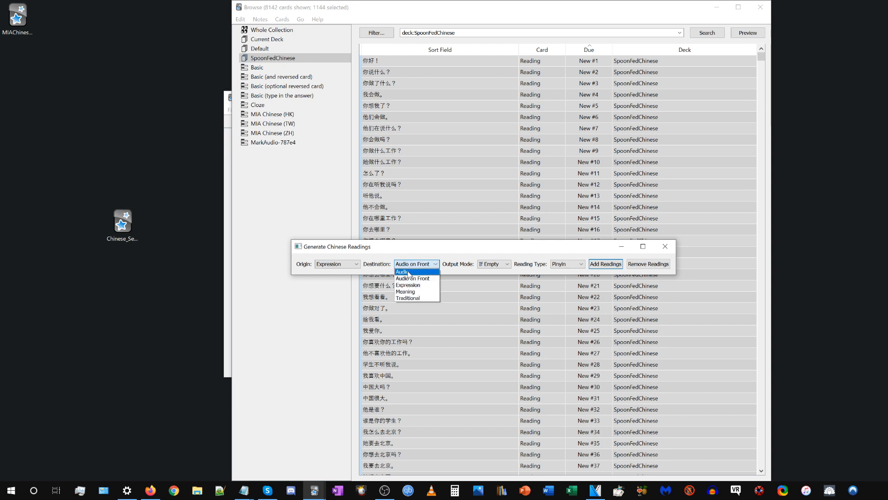
pyautogui.click(408, 284)
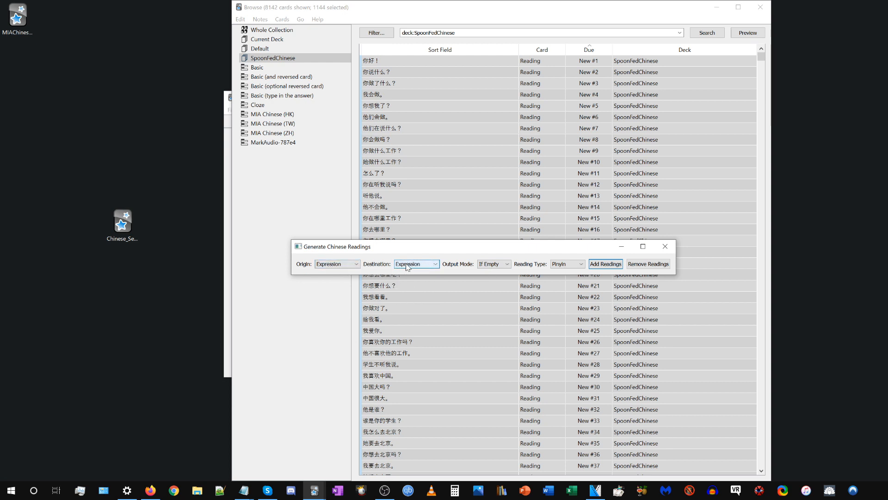
# Generate Pinyin readings for the selected cards from Expression into Expression, using the Overwrite output mode.
pyautogui.click(494, 267)
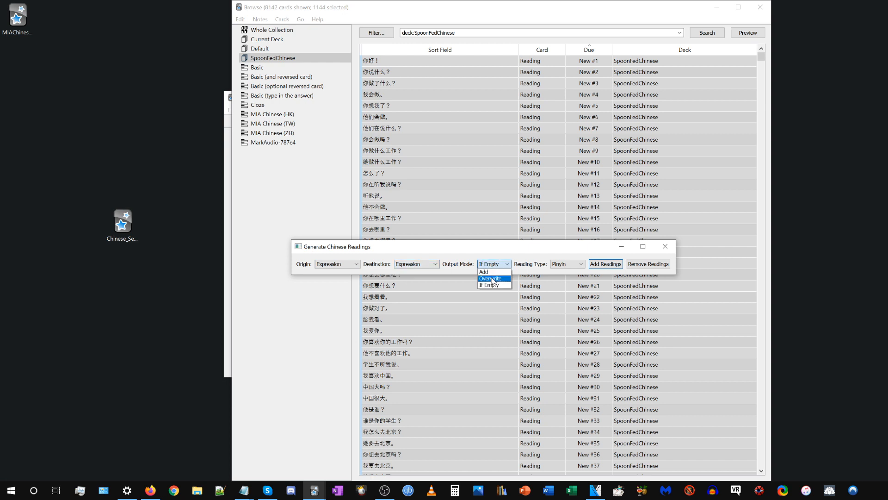
pyautogui.click(492, 279)
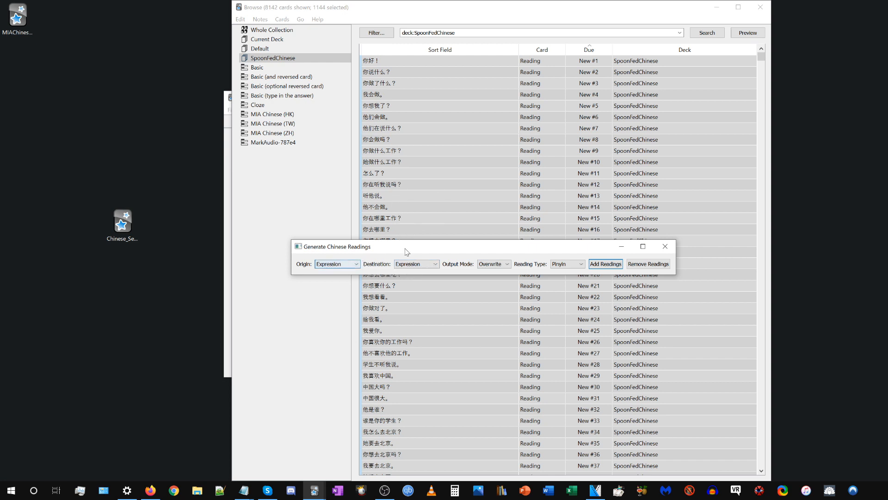
pyautogui.moveTo(428, 249); pyautogui.dragTo(403, 227)
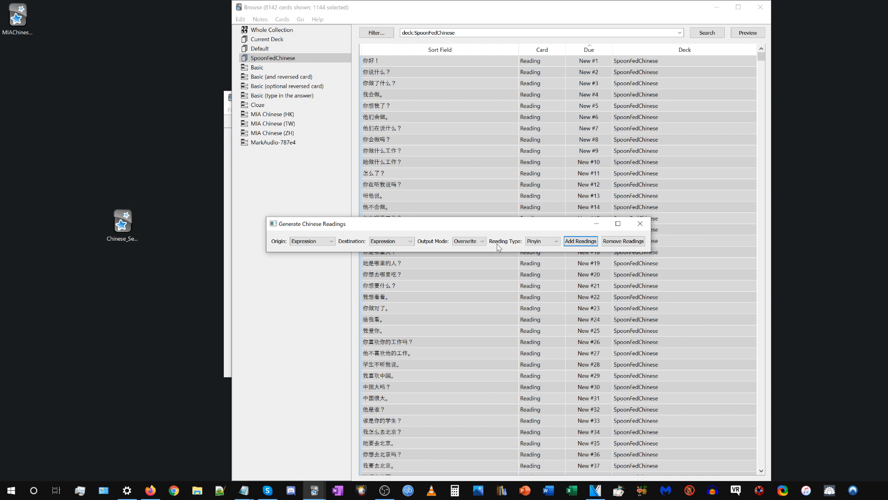
pyautogui.click(537, 241)
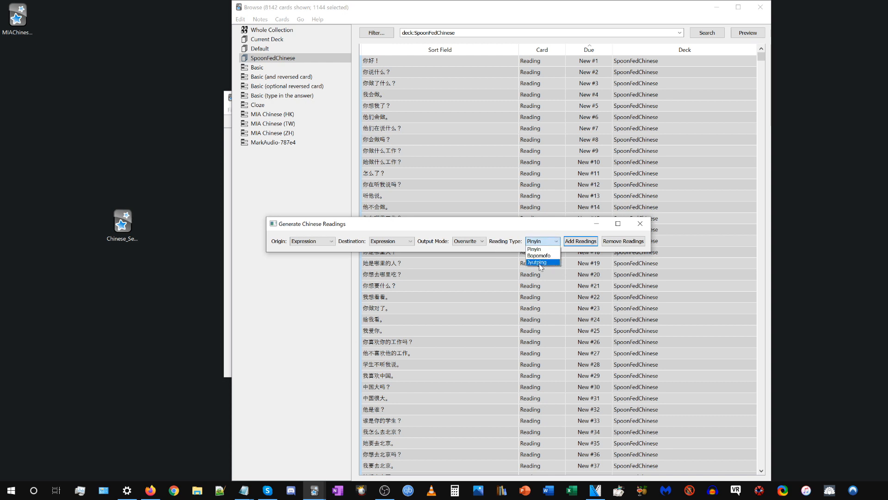
pyautogui.click(546, 248)
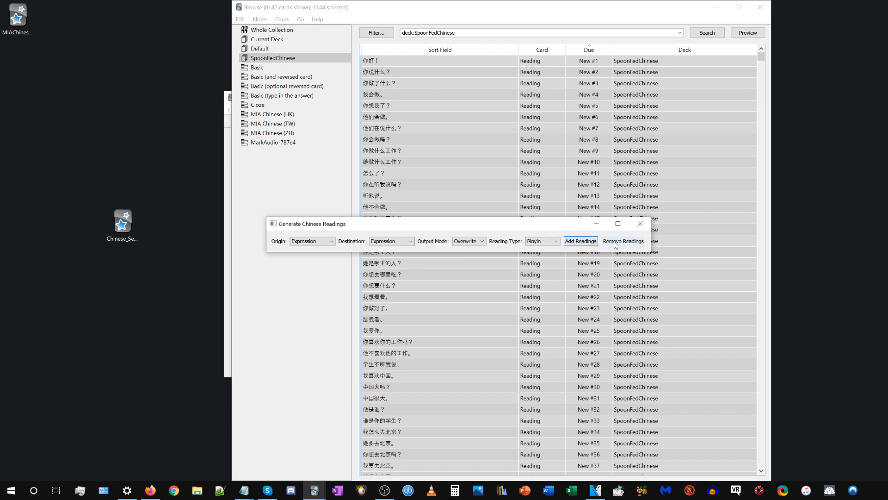
pyautogui.moveTo(305, 226); pyautogui.dragTo(350, 226)
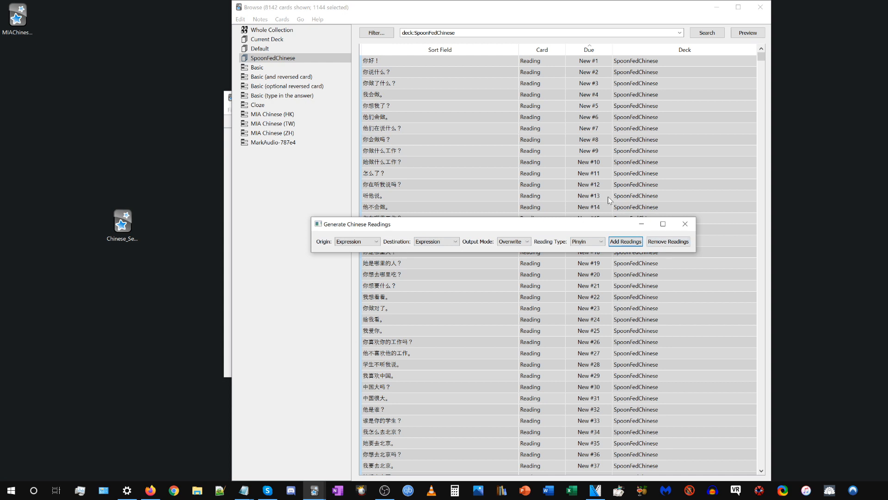
pyautogui.click(625, 241)
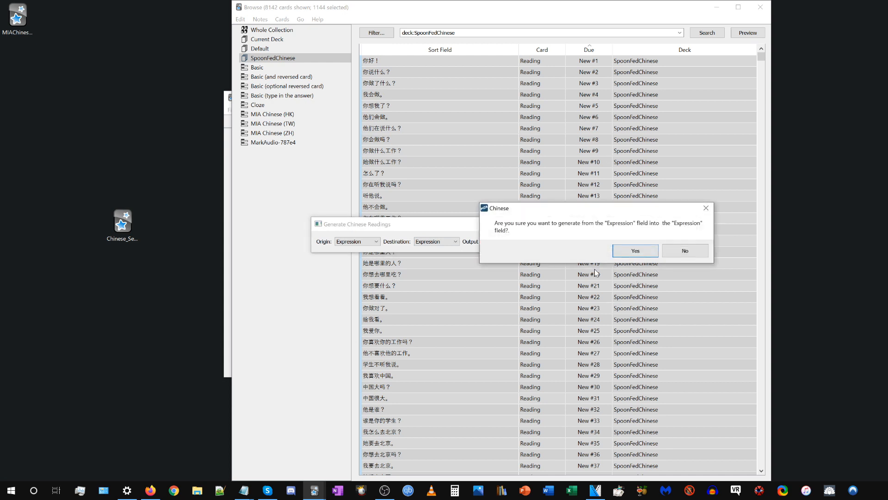
pyautogui.click(625, 255)
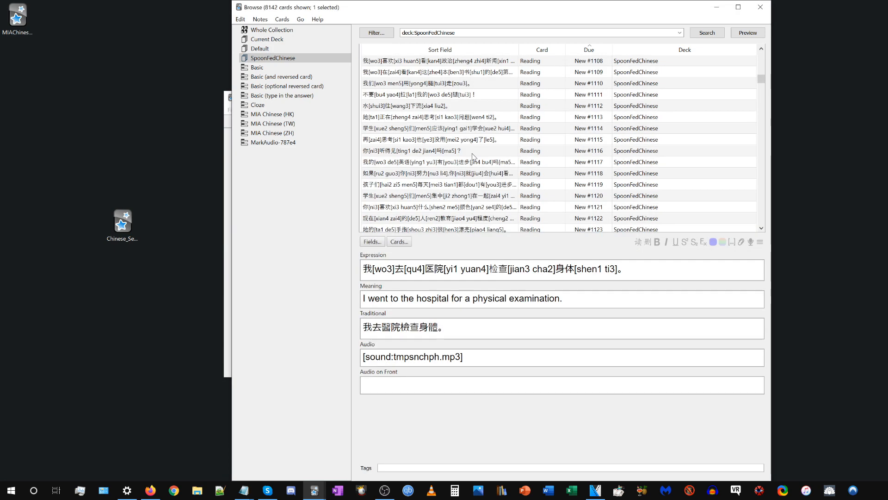
# Examine the generated readings in the Expression field of several cards between New #1071 and New #959.
pyautogui.scroll(14, 471, 152)
pyautogui.click(444, 119)
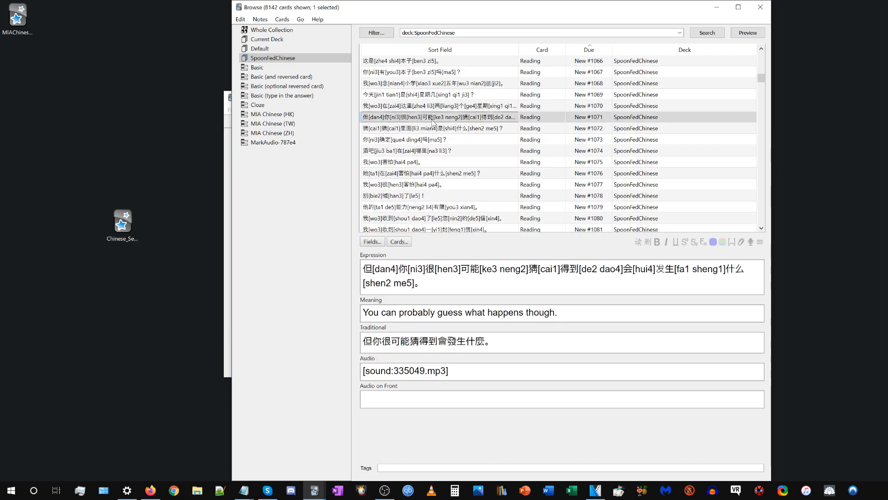
pyautogui.scroll(10, 437, 141)
pyautogui.click(438, 142)
pyautogui.scroll(6, 438, 142)
pyautogui.click(439, 143)
pyautogui.scroll(9, 438, 143)
pyautogui.click(438, 142)
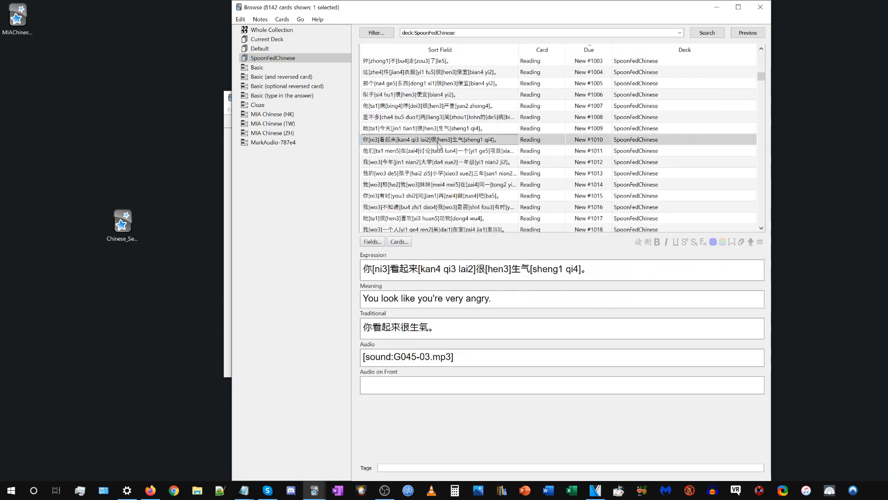
pyautogui.scroll(8, 438, 142)
pyautogui.scroll(5, 438, 143)
pyautogui.click(438, 141)
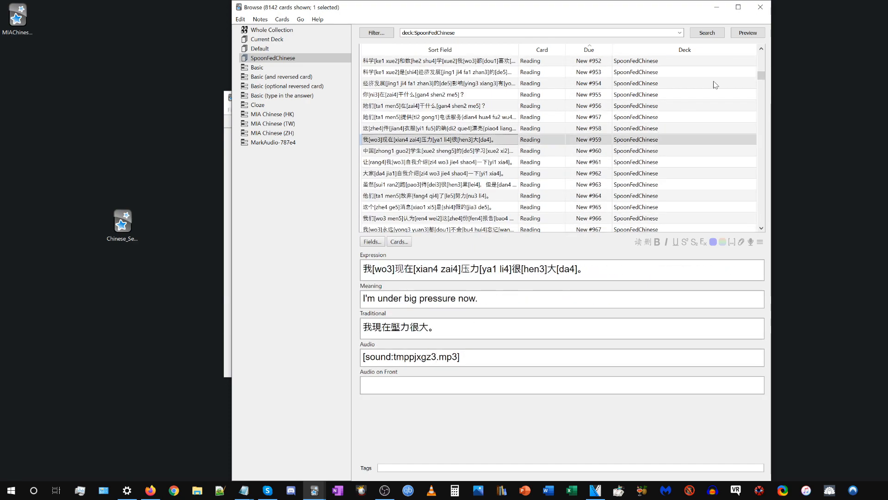
# Preview the front and back of card New #959, and close the preview and the card browser.
pyautogui.click(748, 32)
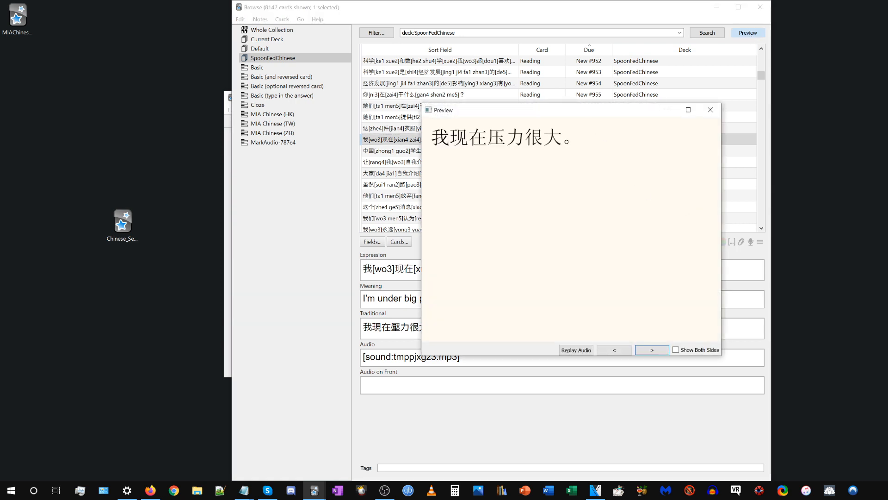
pyautogui.moveTo(432, 137); pyautogui.dragTo(660, 132)
pyautogui.click(585, 266)
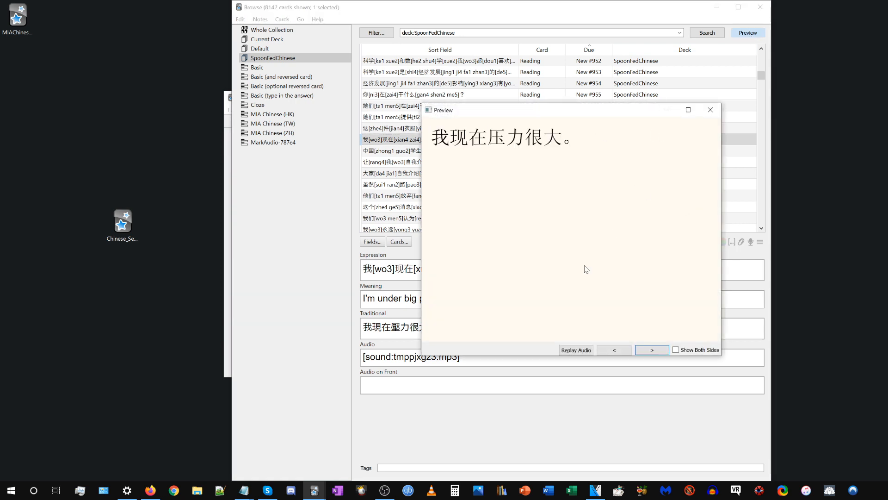
pyautogui.click(651, 349)
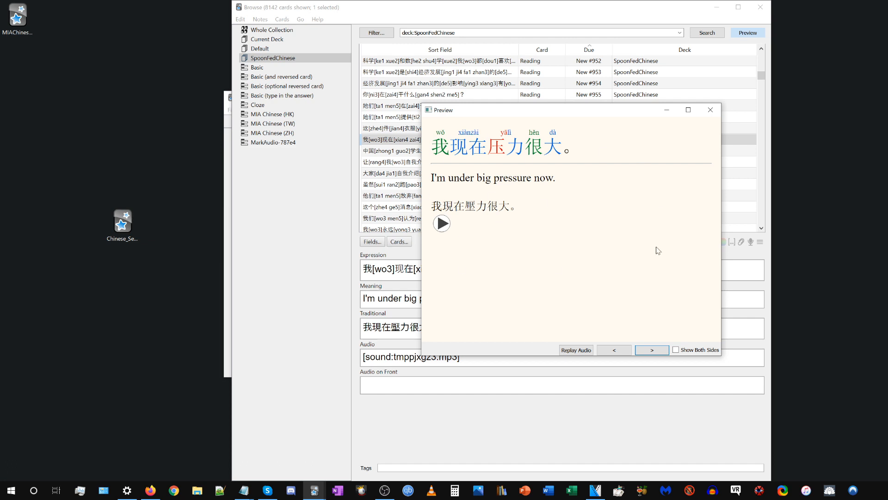
pyautogui.moveTo(526, 207); pyautogui.dragTo(429, 207)
pyautogui.click(513, 222)
pyautogui.click(711, 110)
pyautogui.scroll(8, 669, 107)
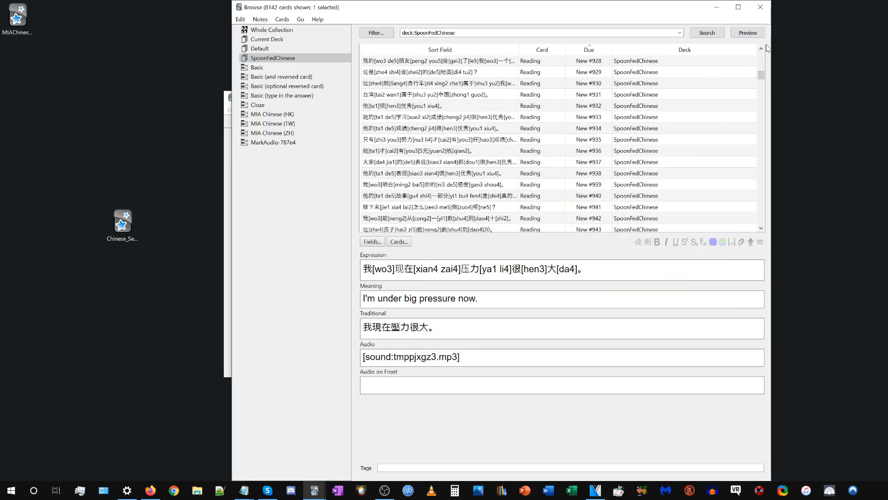
pyautogui.click(761, 7)
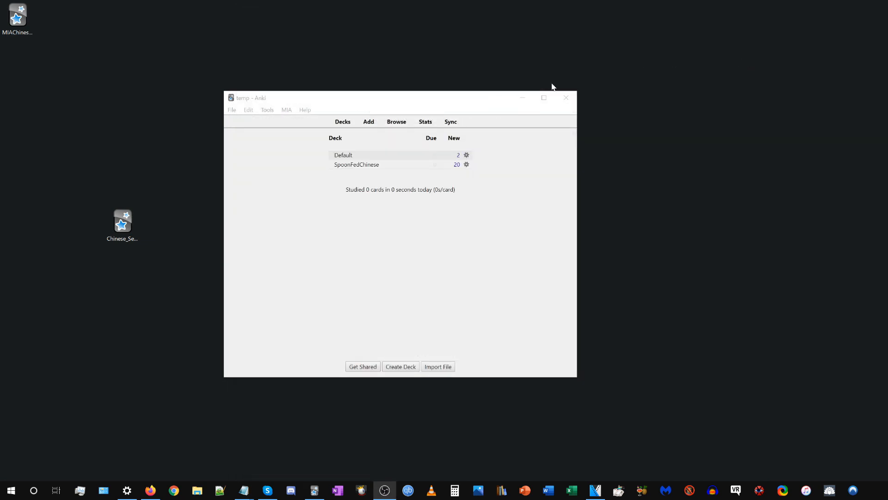
# Start studying the Default deck and delete the note whose front shows "Audio".
pyautogui.click(344, 155)
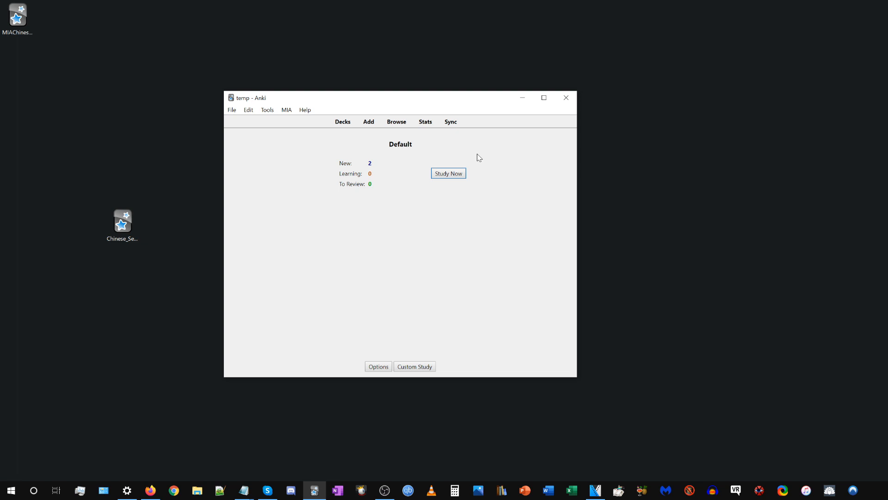
pyautogui.click(448, 174)
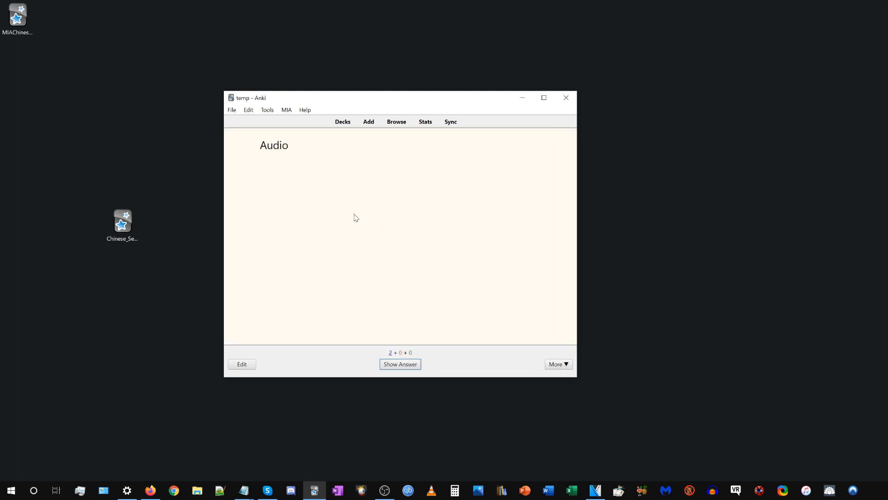
pyautogui.hotkey('ctrl', 'Delete')
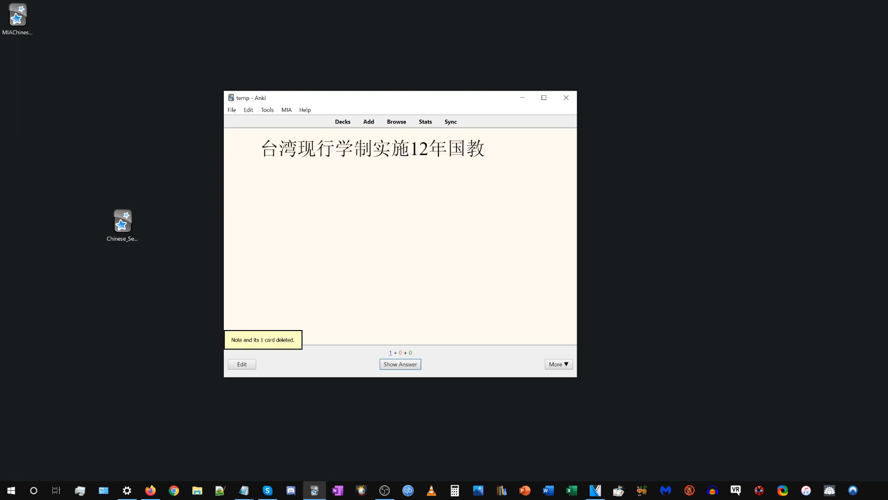
# Check the raw bracketed readings in the card's front sentence and reveal the card's answer.
pyautogui.click(369, 232)
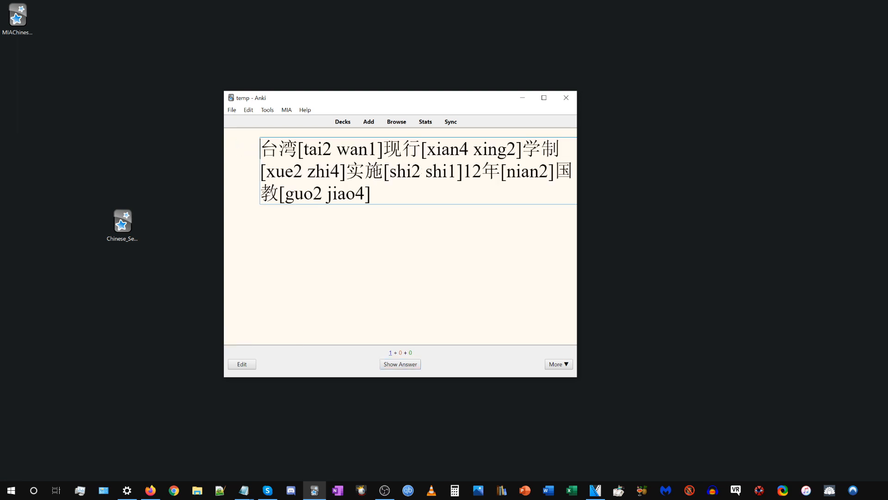
pyautogui.click(380, 275)
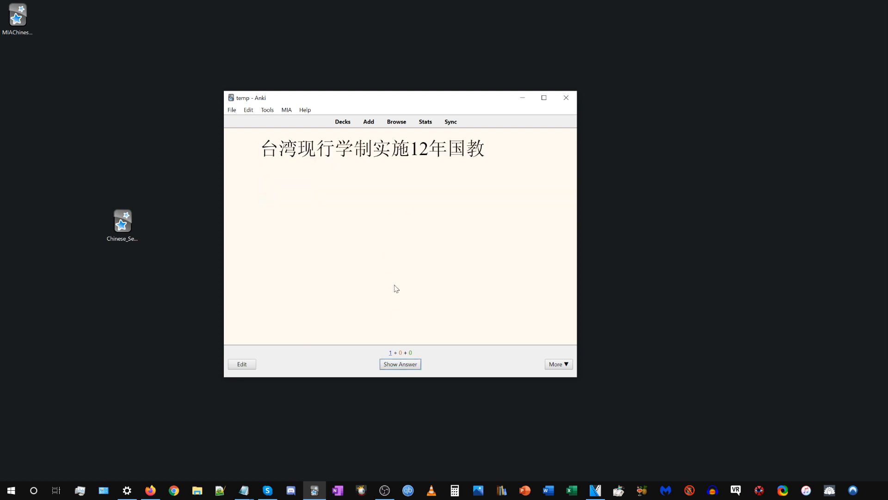
pyautogui.click(395, 365)
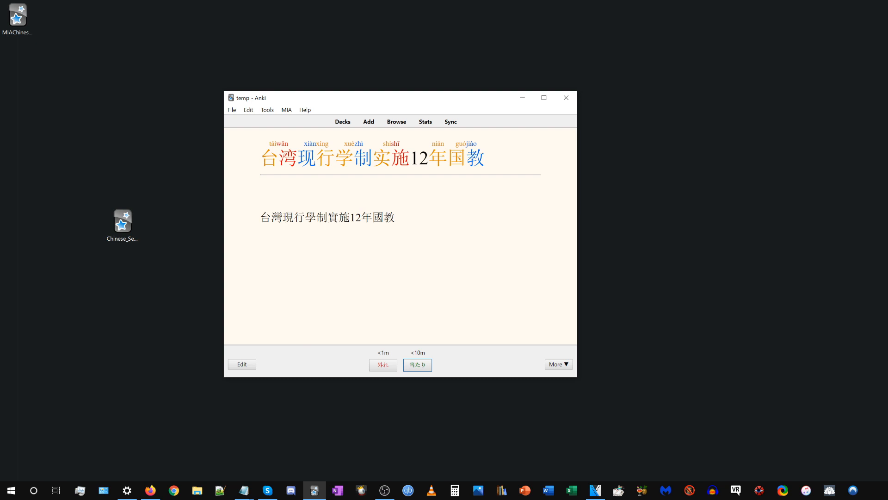
# Edit the reading of 台 directly on the card's answer side to tai1, and restore it to tai2.
pyautogui.click(373, 159)
pyautogui.hotkey('shift', 'Left')
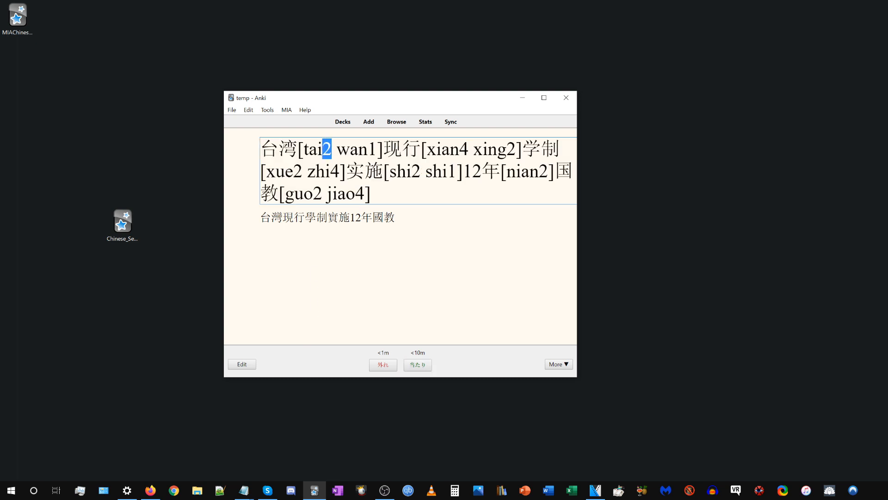
pyautogui.write('1')
pyautogui.click(377, 268)
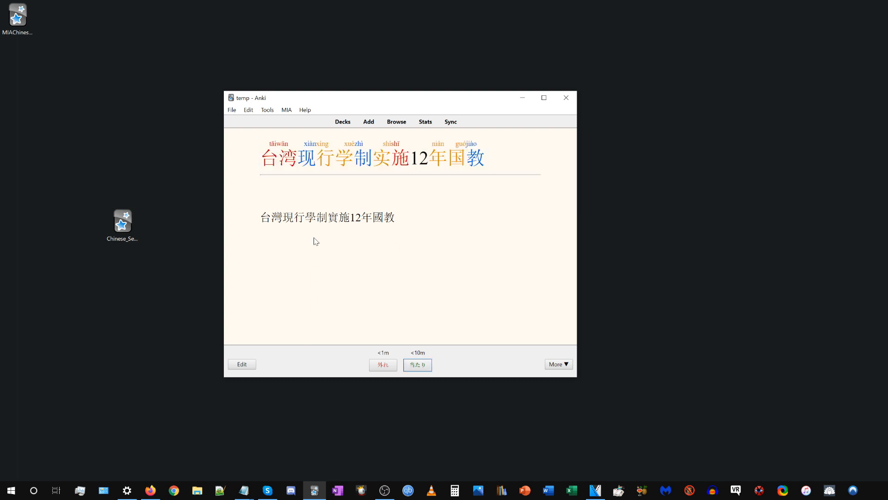
pyautogui.click(313, 176)
pyautogui.hotkey('shift', 'Left')
pyautogui.write('2')
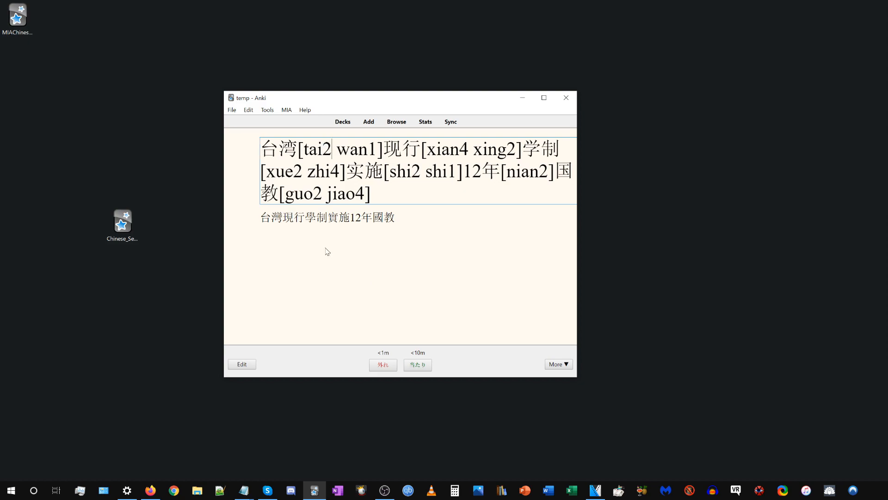
pyautogui.click(329, 254)
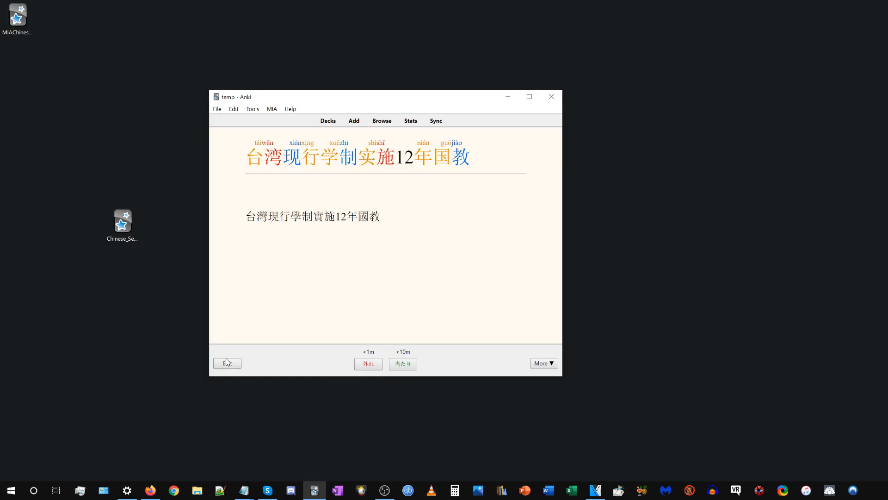
# Open the card's note editor, try tone 1 for the tai reading in Expression, and restore tone 2.
pyautogui.click(227, 362)
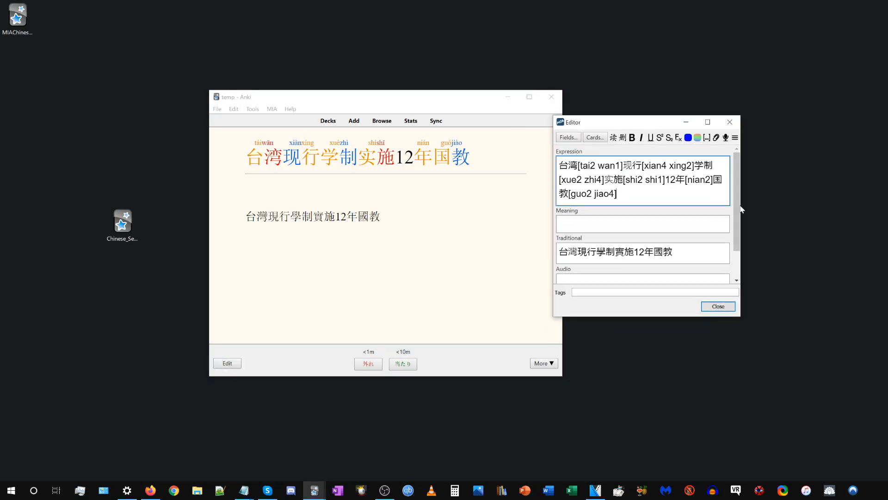
pyautogui.moveTo(745, 305); pyautogui.dragTo(805, 293)
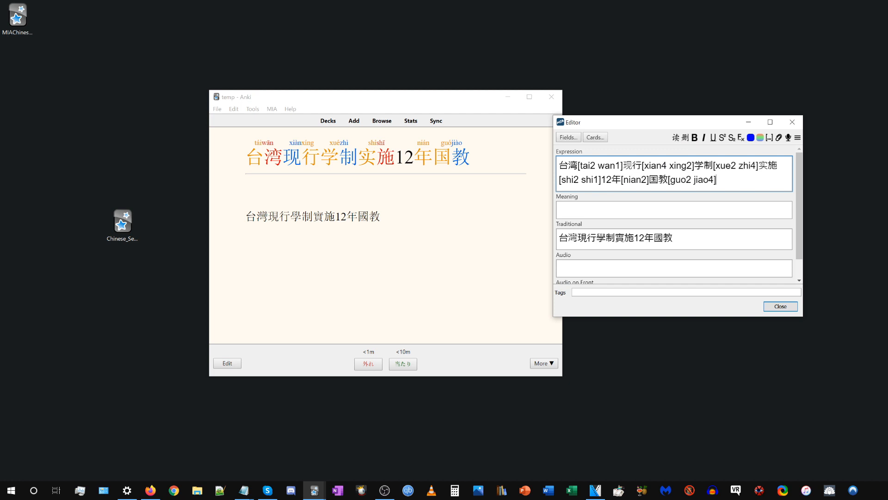
pyautogui.moveTo(593, 180); pyautogui.dragTo(591, 166)
pyautogui.click(595, 165)
pyautogui.press('BackSpace')
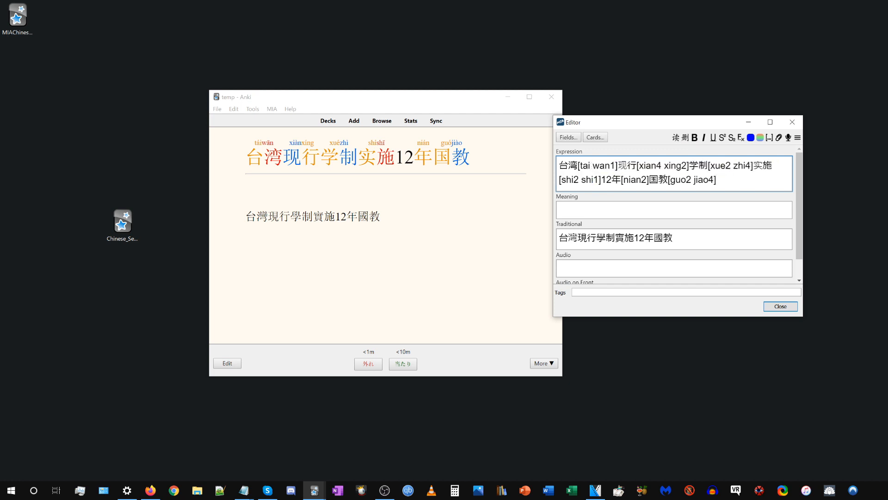
pyautogui.write('1')
pyautogui.press('BackSpace')
pyautogui.write('2')
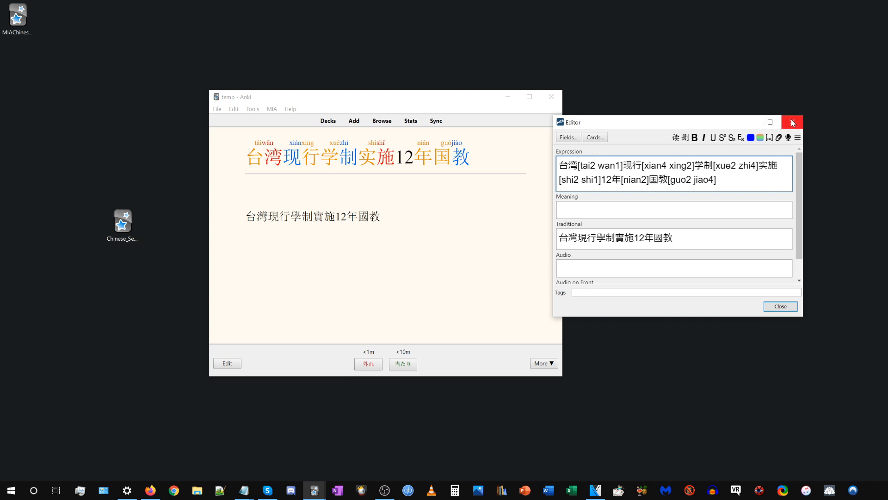
# Close the note editor and return to the deck list.
pyautogui.click(792, 122)
pyautogui.click(328, 120)
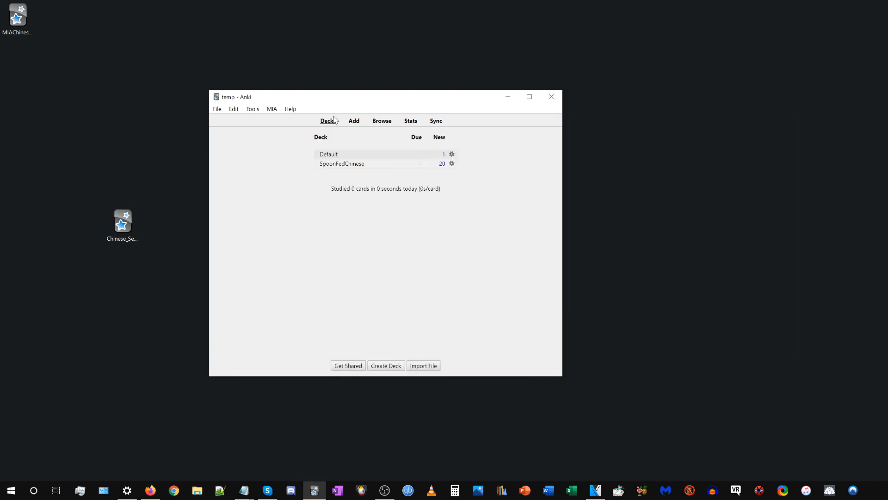
pyautogui.moveTo(334, 99); pyautogui.dragTo(355, 87)
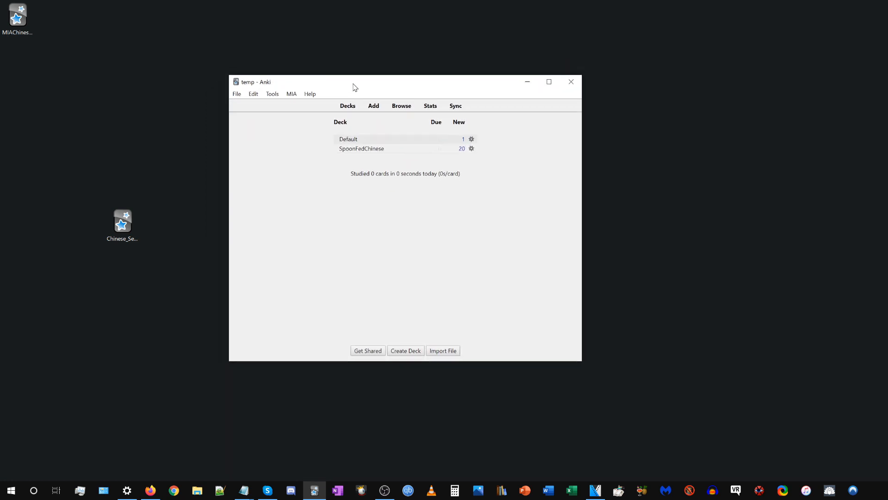
# Open the MIA add-on's Chinese Settings and reposition its window over the deck list.
pyautogui.click(290, 92)
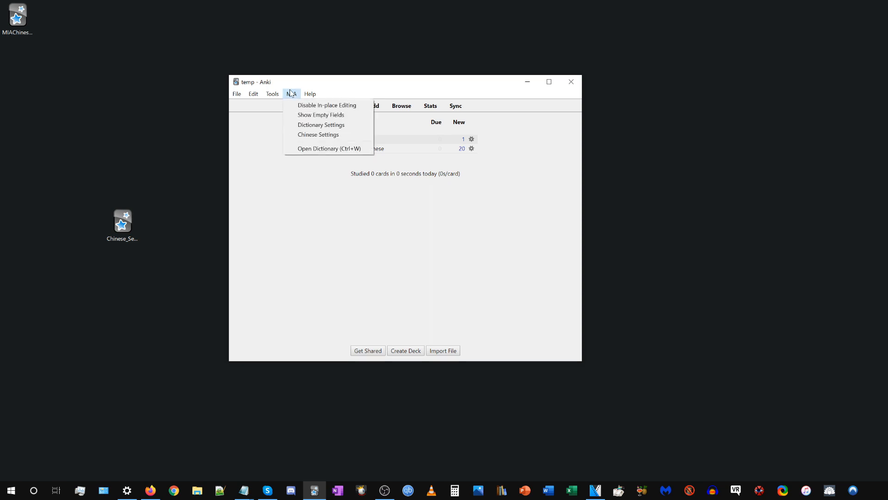
pyautogui.click(305, 134)
pyautogui.moveTo(523, 119); pyautogui.dragTo(341, 59)
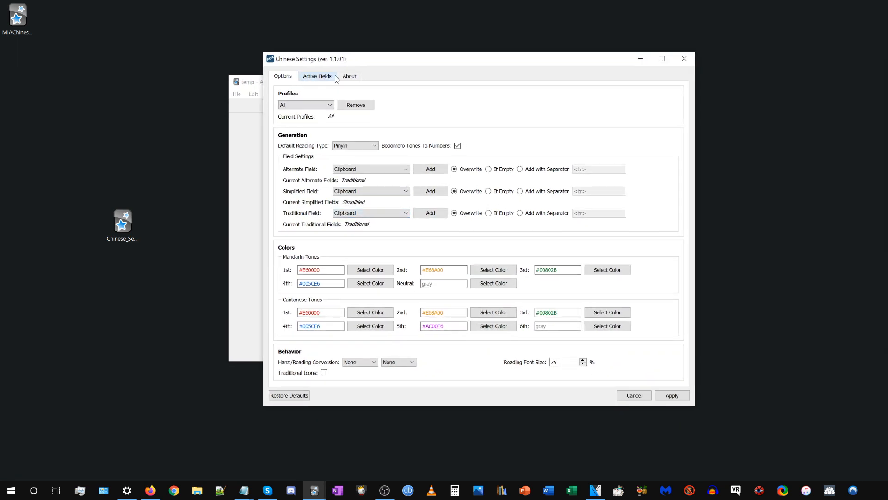
# Look through the Options, Active Fields and About pages, including the MIA Chinese (ZH) Expression back-side entry.
pyautogui.click(319, 77)
pyautogui.click(291, 80)
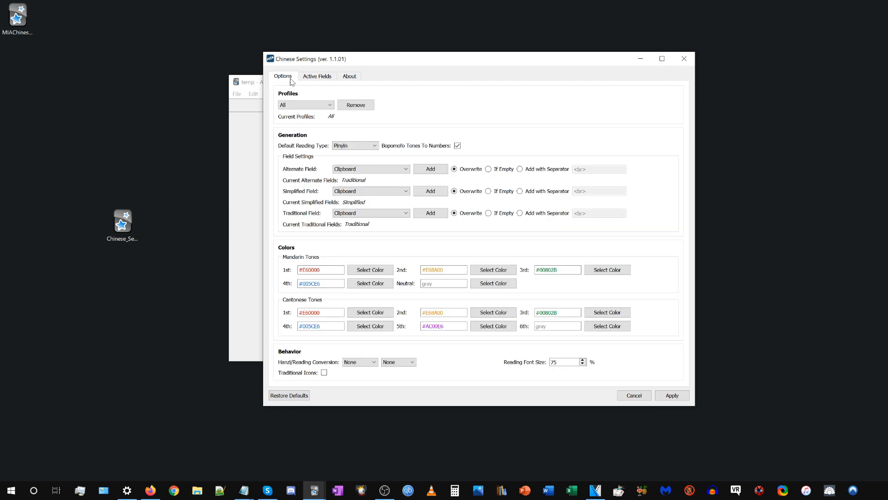
pyautogui.click(317, 79)
pyautogui.click(354, 77)
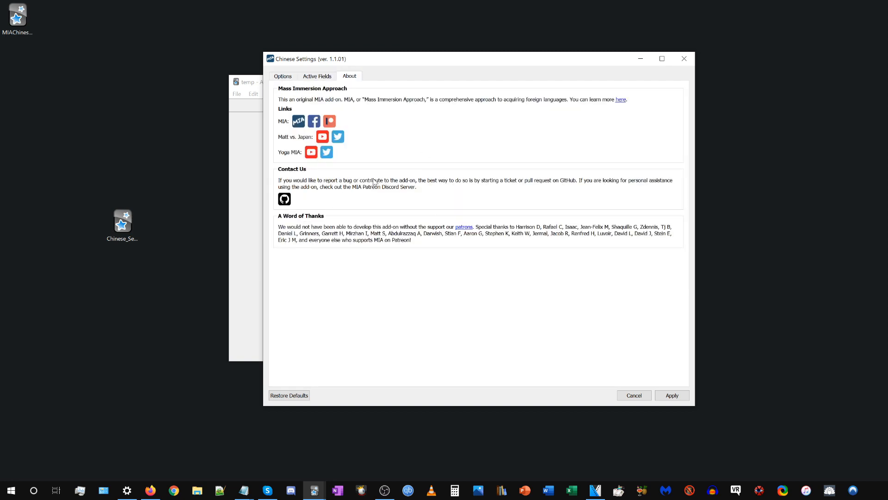
pyautogui.click(315, 77)
pyautogui.click(282, 77)
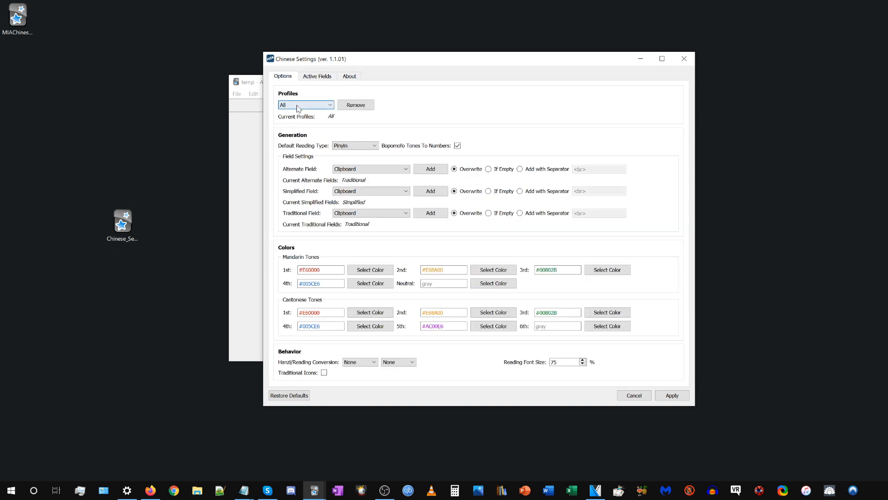
pyautogui.click(307, 78)
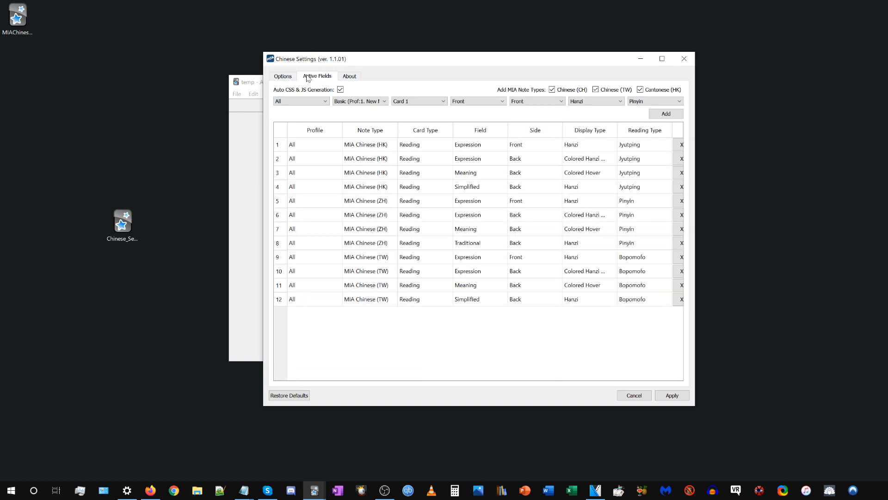
pyautogui.click(404, 218)
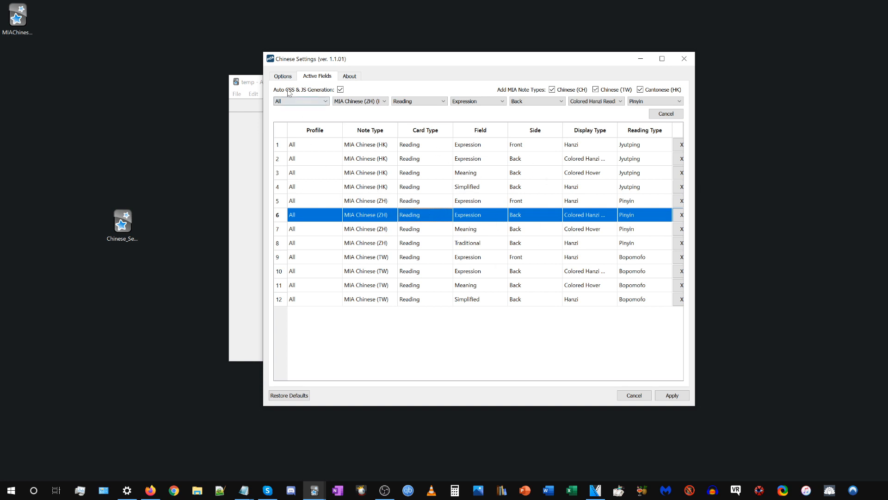
pyautogui.click(282, 77)
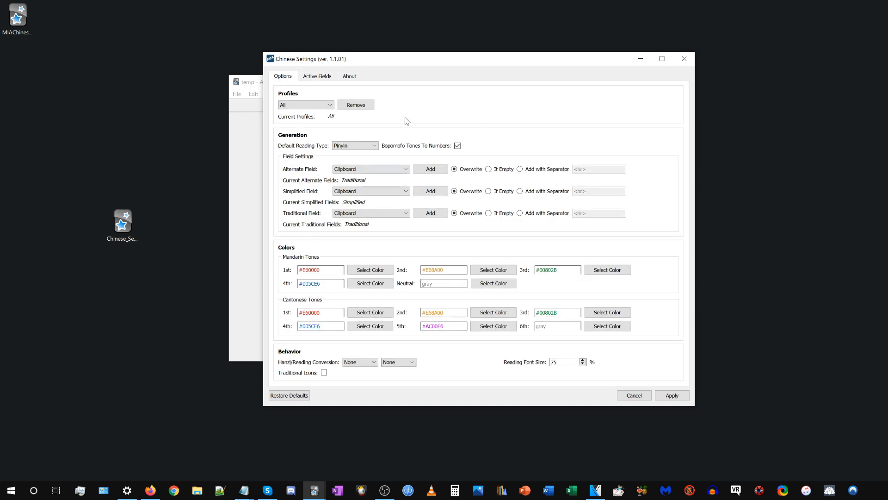
# Replace All with the temp profile in the add-on's current profiles.
pyautogui.click(300, 105)
pyautogui.click(299, 112)
pyautogui.click(317, 108)
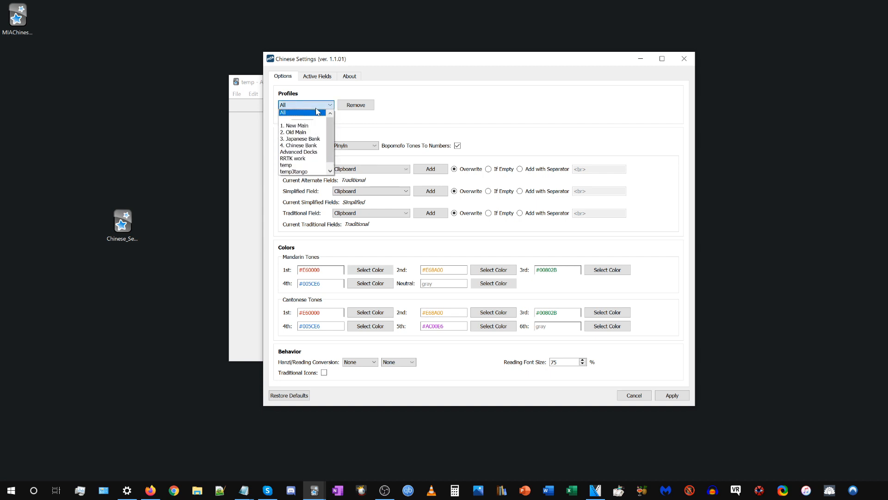
pyautogui.click(292, 165)
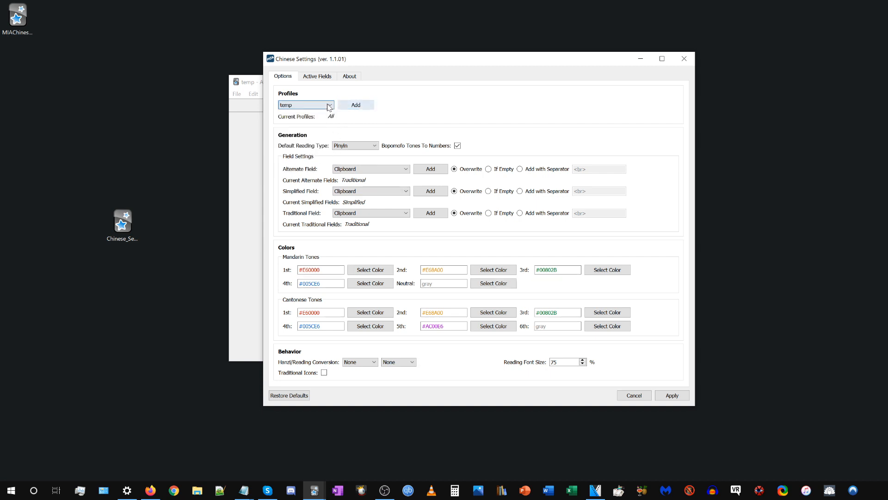
pyautogui.click(303, 107)
pyautogui.click(316, 94)
pyautogui.click(351, 104)
# Add the RRTK work profile to the add-on's current profiles.
pyautogui.click(309, 106)
pyautogui.click(296, 154)
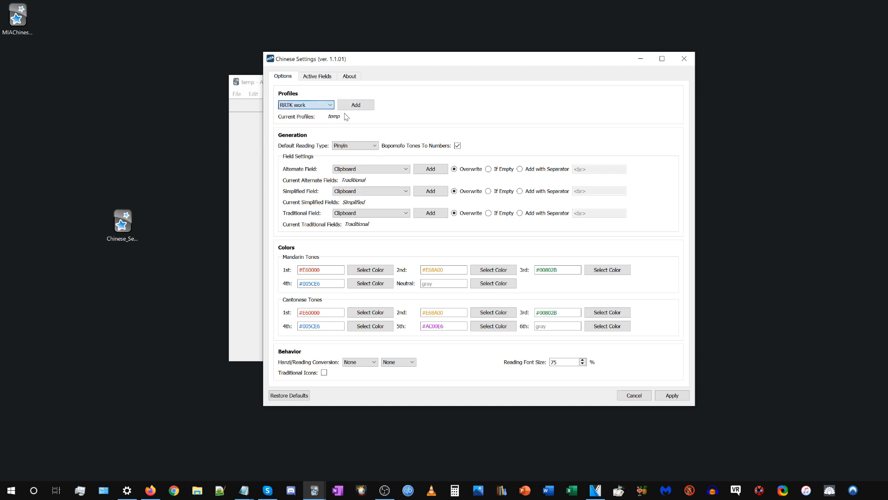
pyautogui.click(355, 105)
# Remove the temp profile from the current profiles and add it back.
pyautogui.click(307, 105)
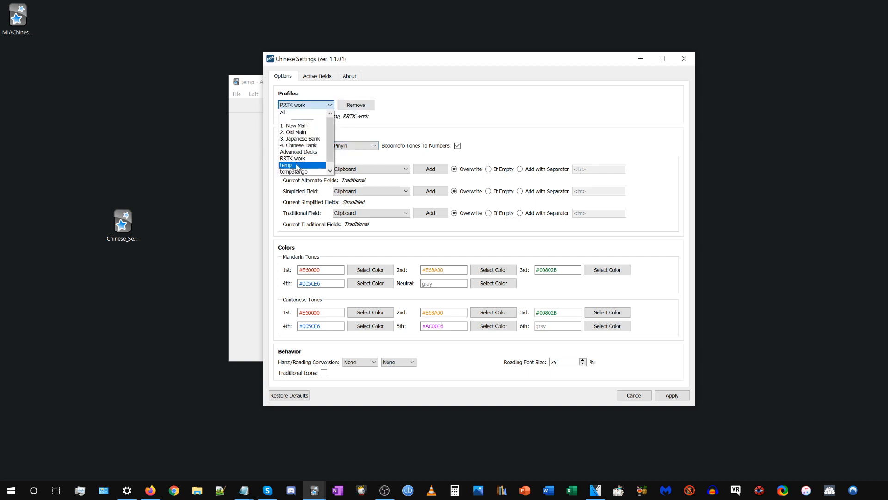
pyautogui.click(297, 165)
pyautogui.click(356, 105)
pyautogui.click(318, 105)
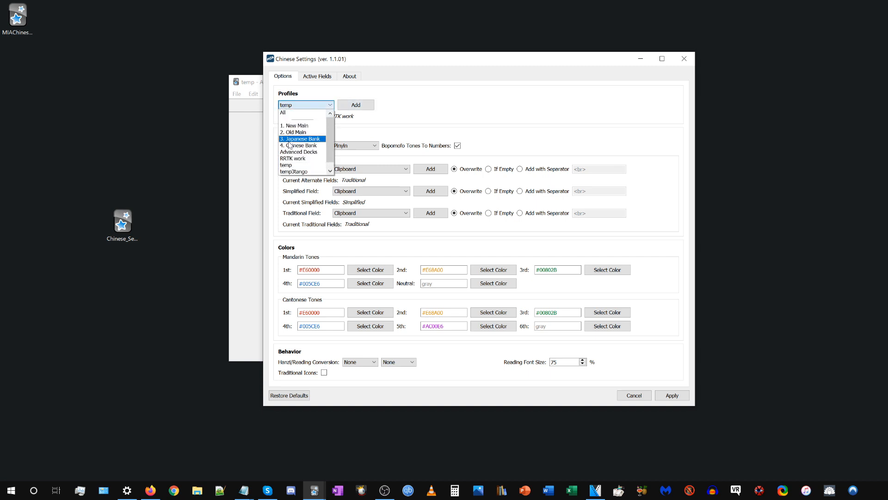
pyautogui.click(292, 165)
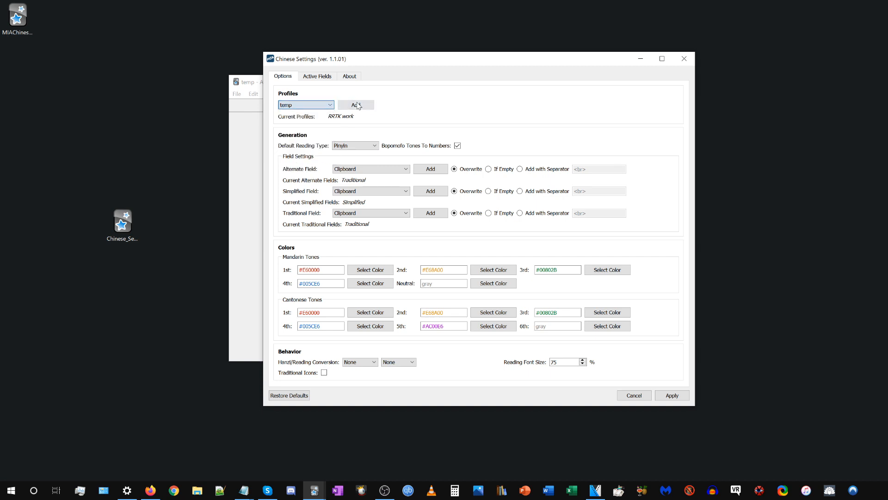
pyautogui.click(357, 105)
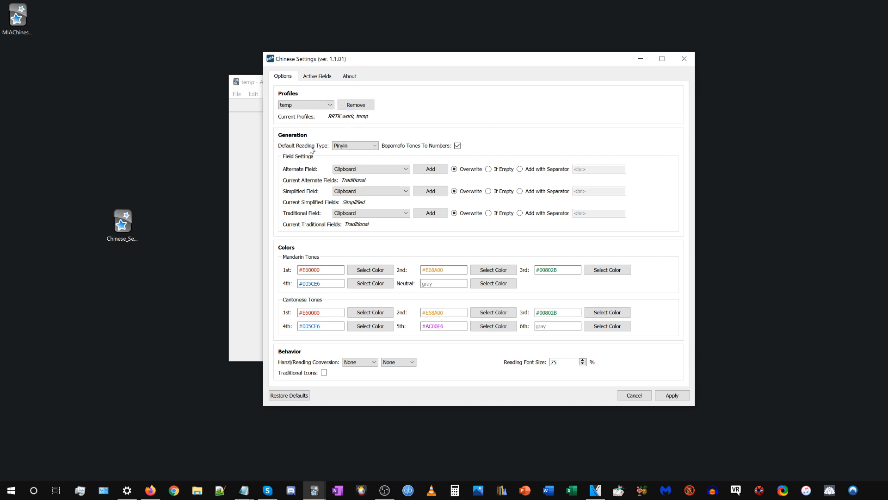
# Keep Pinyin as the default reading type and examine the MIA Chinese (TW) entries among the active fields.
pyautogui.click(356, 147)
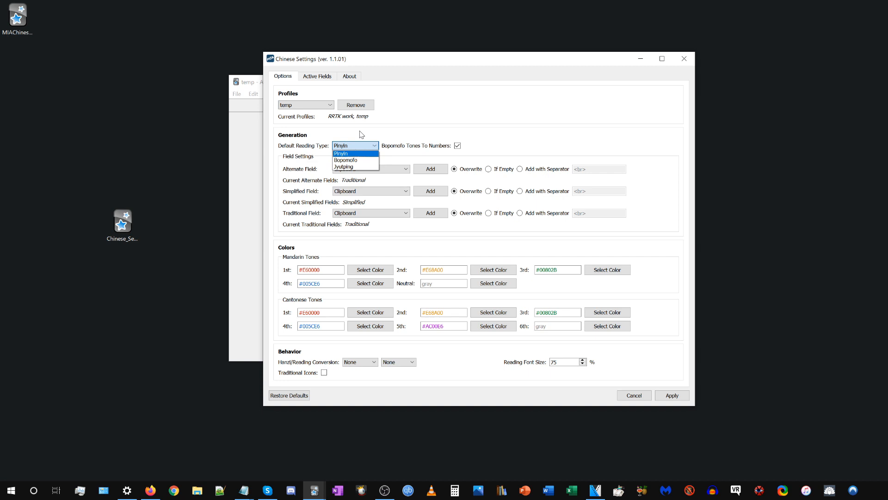
pyautogui.click(345, 154)
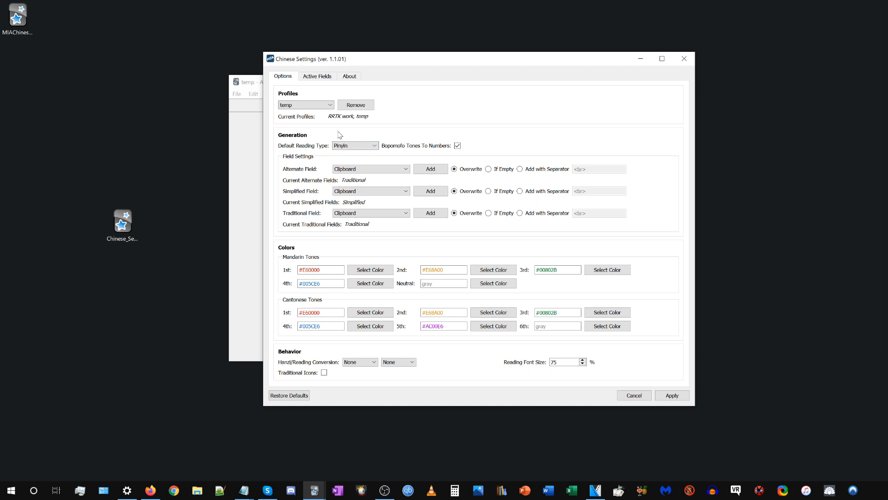
pyautogui.click(313, 80)
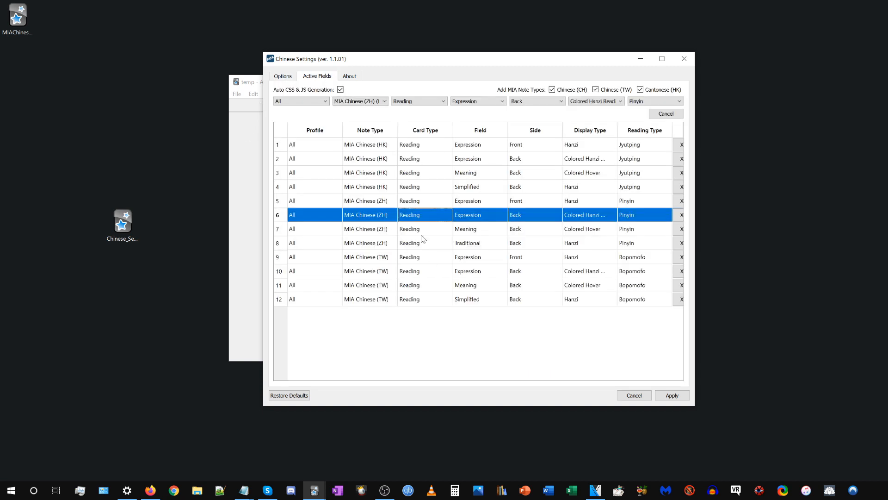
pyautogui.click(369, 300)
pyautogui.click(354, 259)
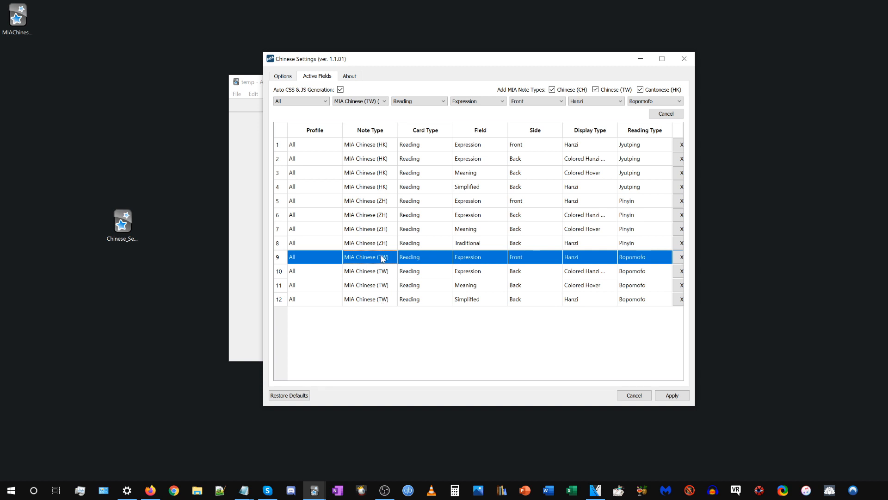
pyautogui.press('Down')
pyautogui.press('Down')
pyautogui.press('Down')
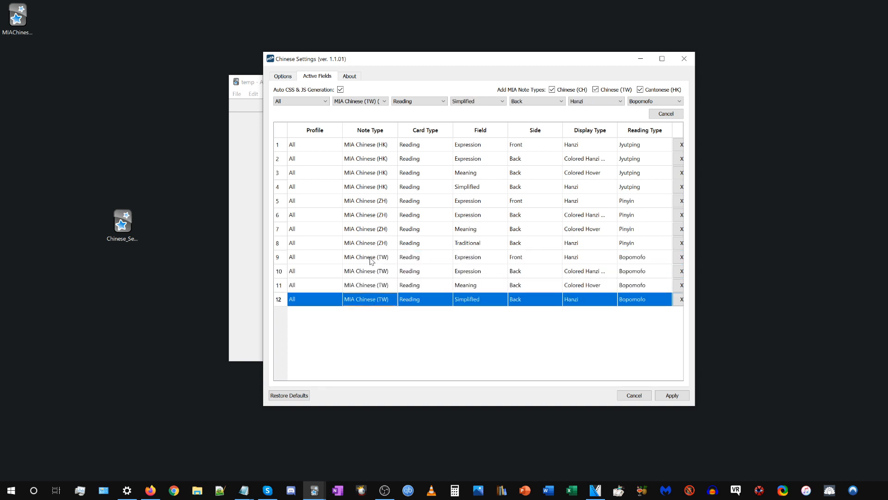
pyautogui.click(371, 260)
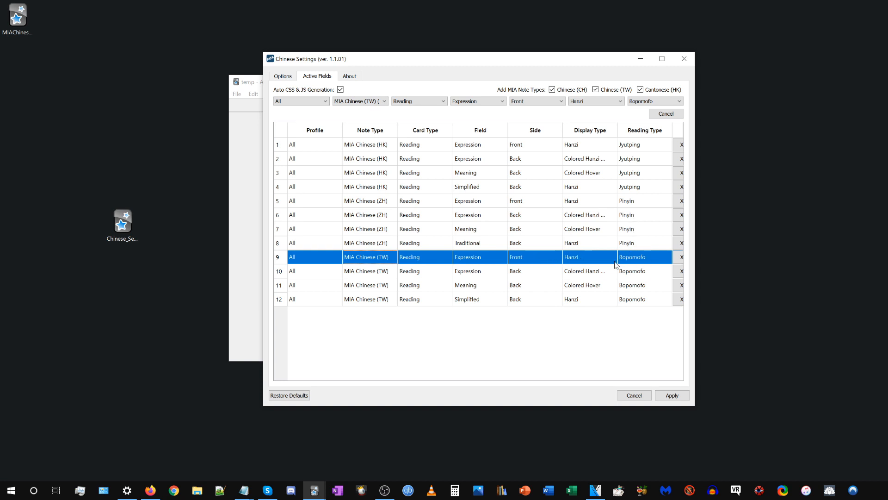
# Start a new MIA Chinese (TW) note and paste 臺灣現行學制實施12年國教 into Meaning, generating its Bopomofo readings and simplified version.
pyautogui.click(248, 270)
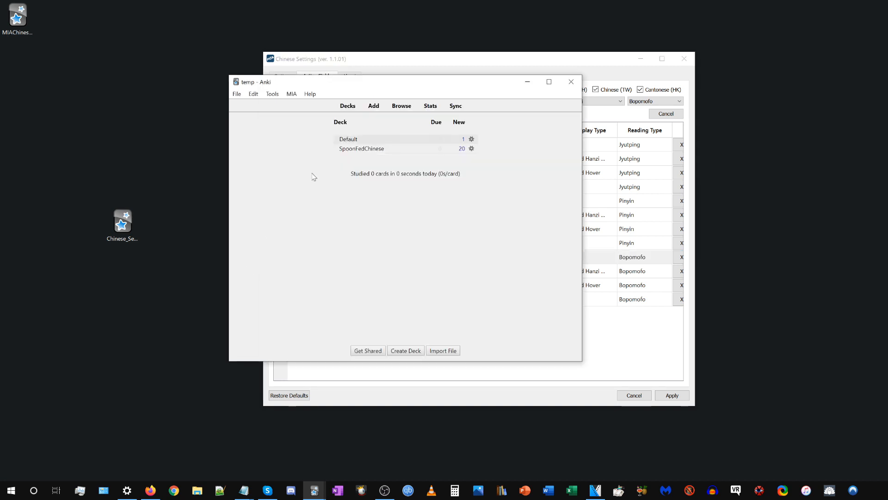
pyautogui.click(371, 103)
pyautogui.click(352, 99)
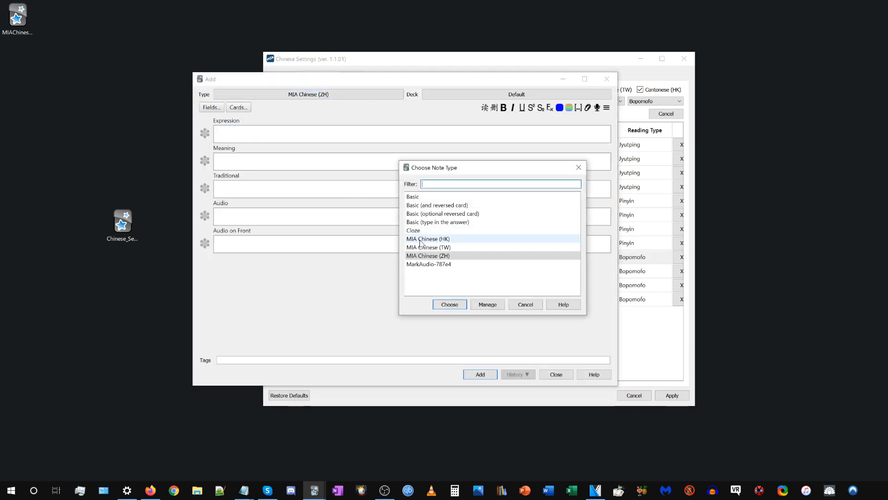
pyautogui.click(433, 247)
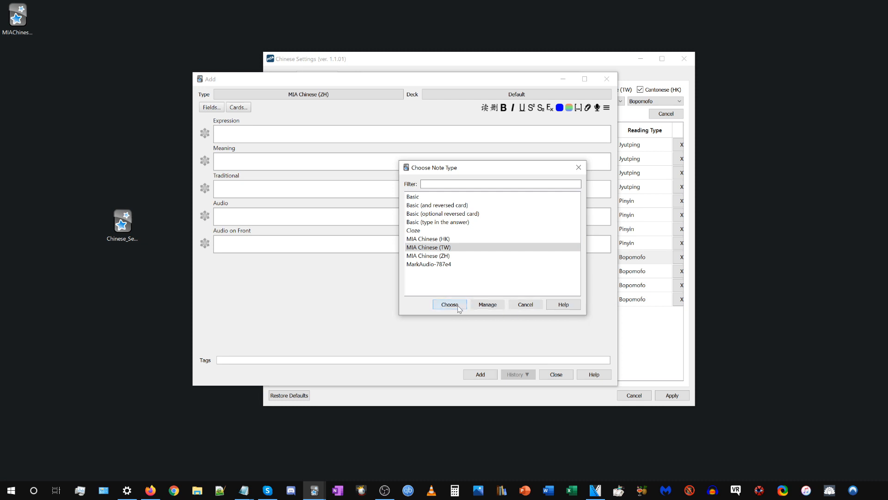
pyautogui.click(448, 304)
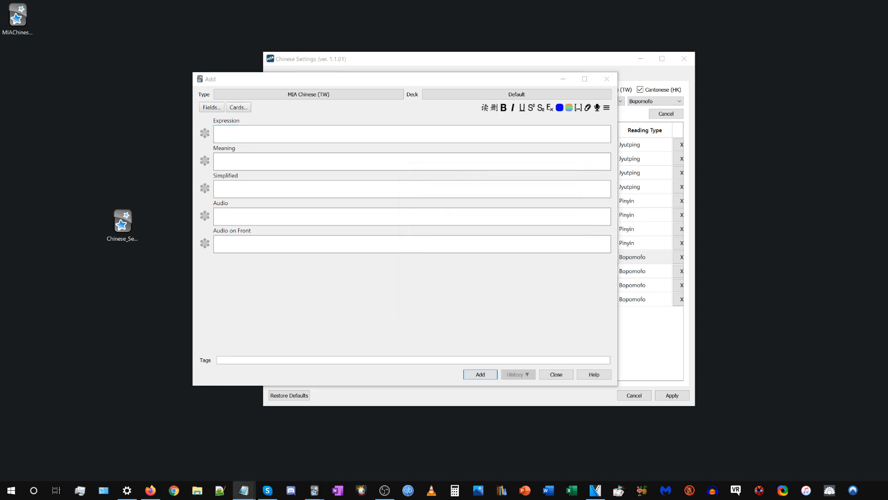
pyautogui.write('臺灣現行學制實施12年國教')
pyautogui.press('Tab')
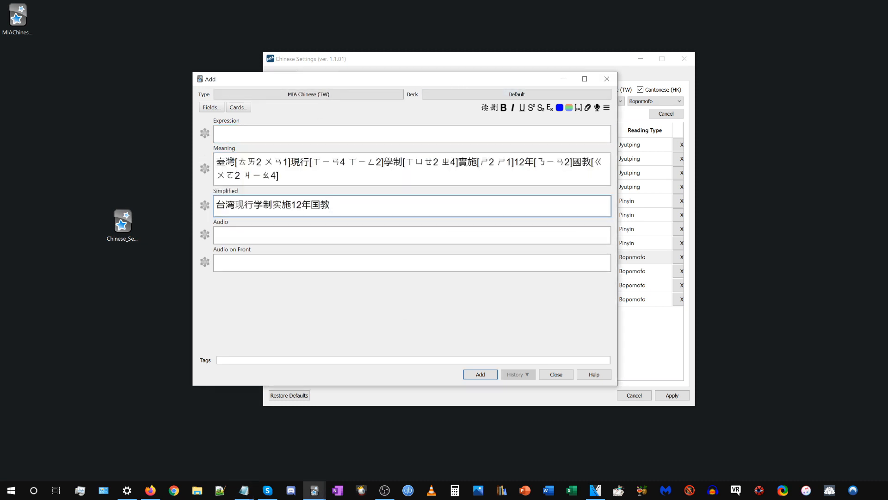
# Return to Chinese Settings and compare the default reading type with the MIA Chinese (TW) Expression front-side active field.
pyautogui.click(616, 66)
pyautogui.click(283, 75)
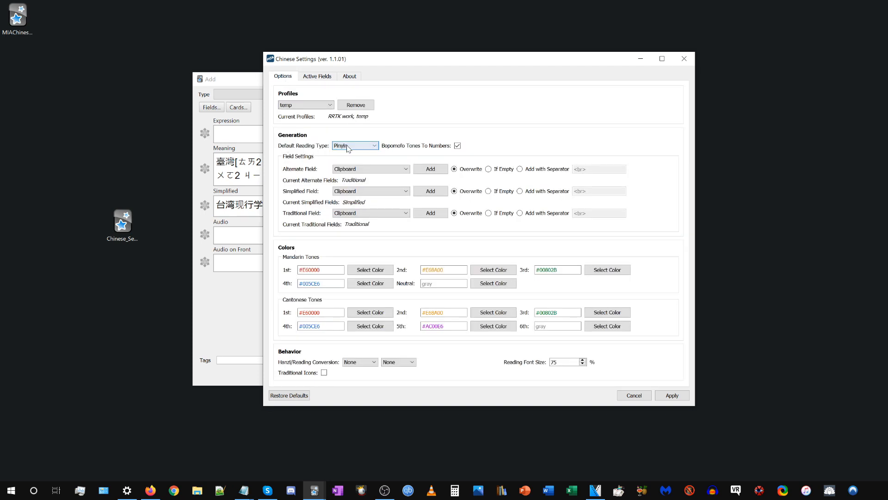
pyautogui.click(318, 75)
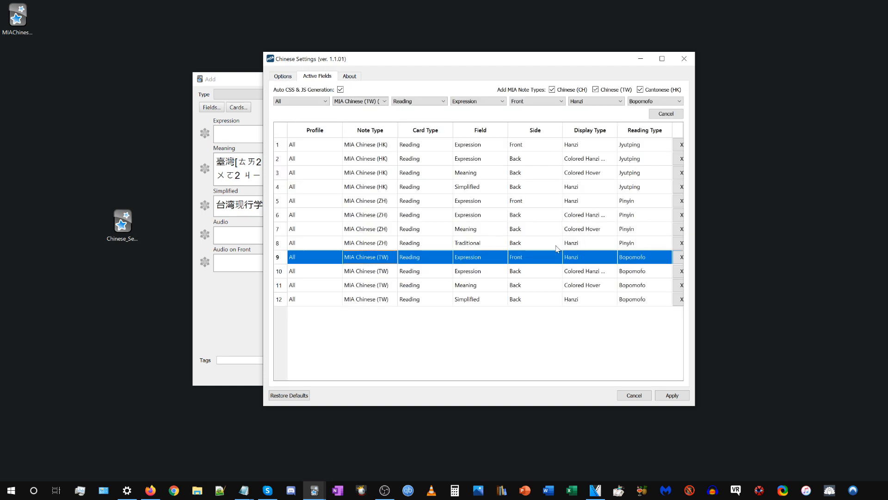
pyautogui.click(541, 258)
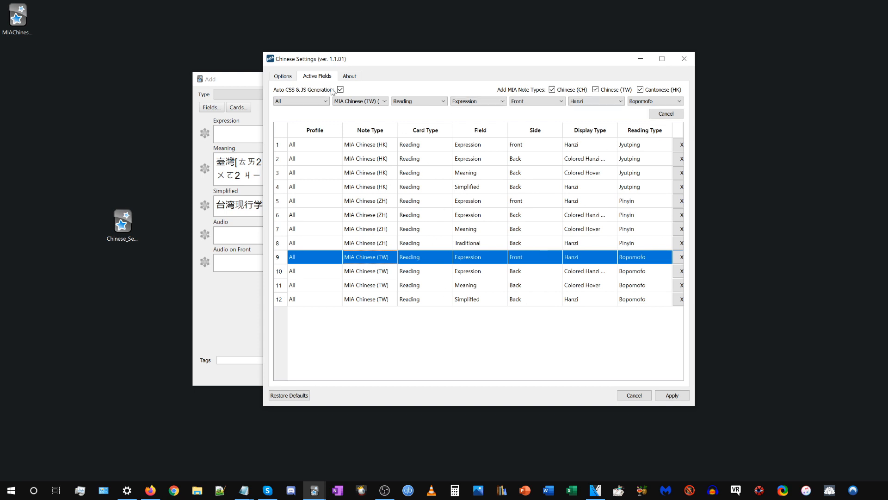
pyautogui.click(290, 77)
# Change the new note's type to Basic.
pyautogui.click(247, 131)
pyautogui.click(261, 96)
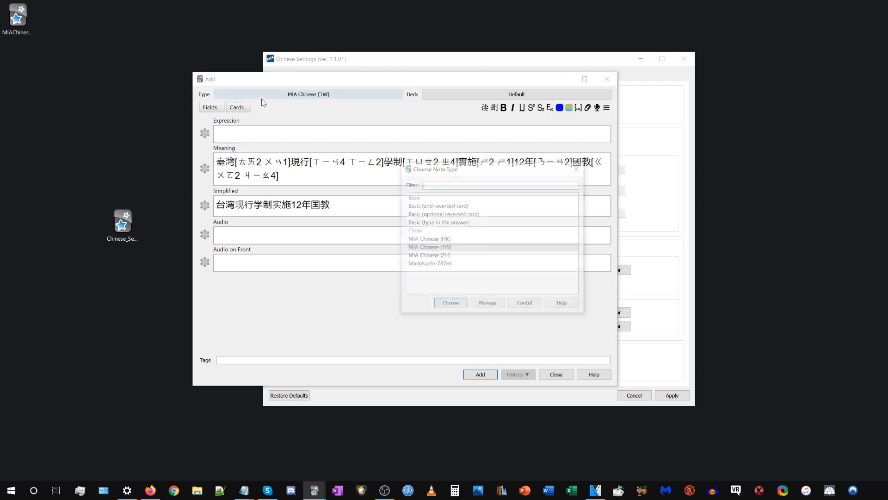
pyautogui.click(420, 197)
pyautogui.click(450, 305)
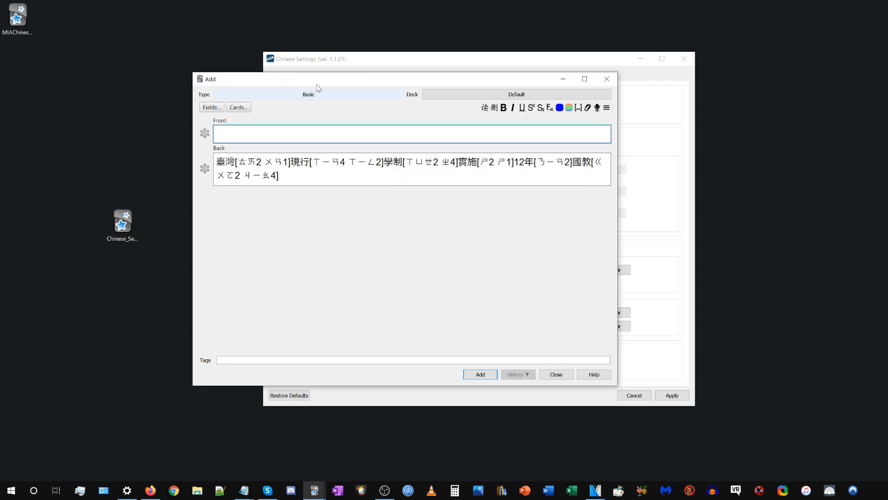
# Check the active fields in Chinese Settings for any Basic note type entry.
pyautogui.click(353, 60)
pyautogui.click(319, 77)
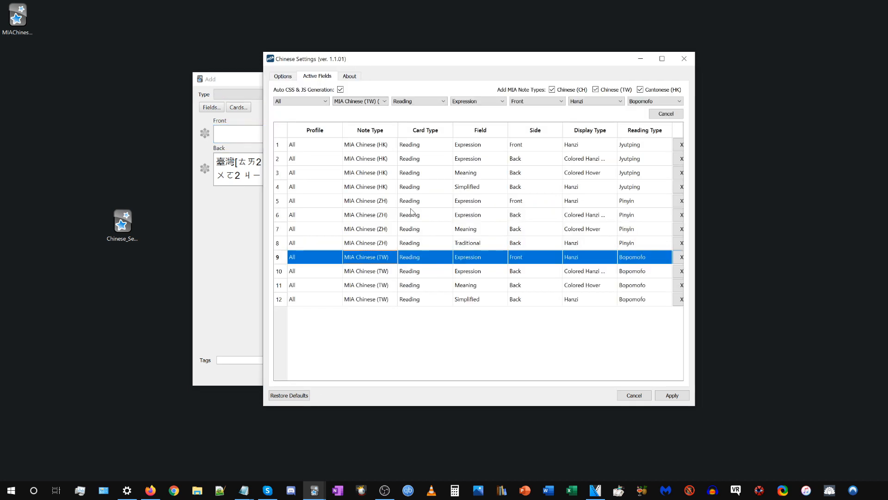
pyautogui.click(287, 77)
# Paste the Chinese sentence beginning with 中国 into the Basic note's Front field and generate its Pinyin readings.
pyautogui.click(235, 155)
pyautogui.hotkey('alt', 'Tab')
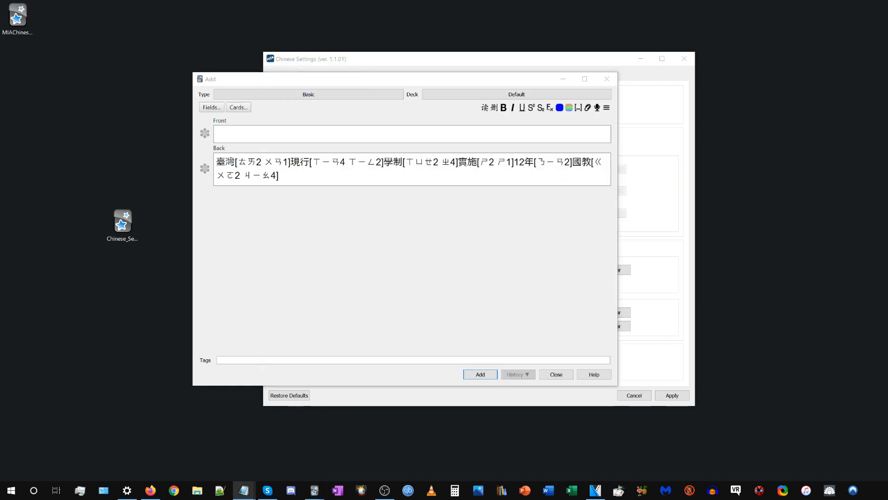
pyautogui.click(343, 134)
pyautogui.write('中国是位于东亚的国家或地理区域')
pyautogui.click(484, 108)
# Set the default reading type to Bopomofo in Chinese Settings.
pyautogui.click(361, 66)
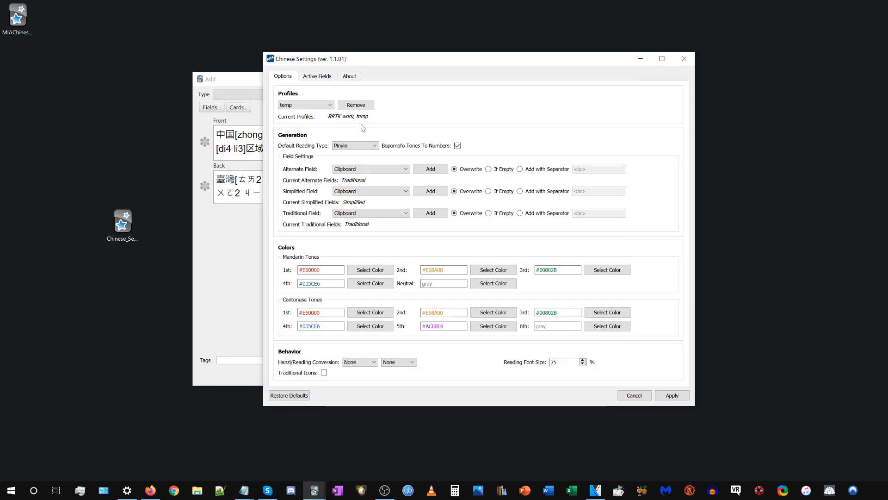
pyautogui.click(355, 146)
pyautogui.click(352, 157)
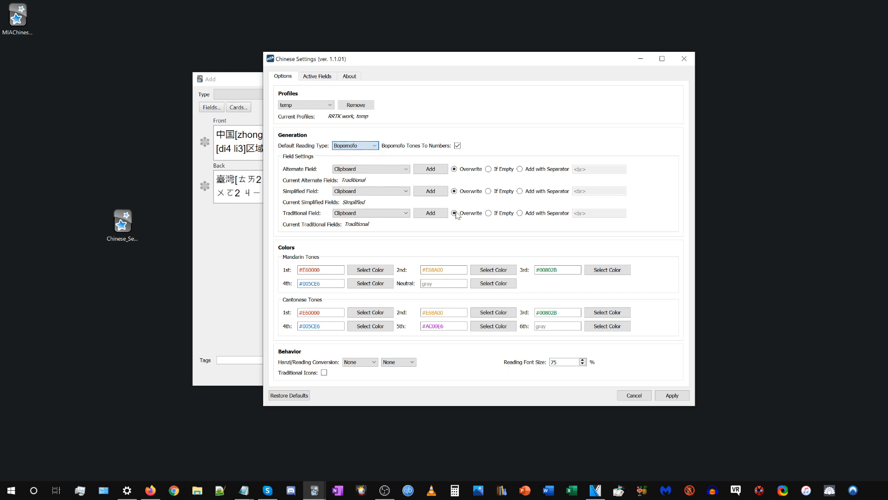
# Apply the settings and regenerate the Front field's readings as Bopomofo.
pyautogui.click(672, 394)
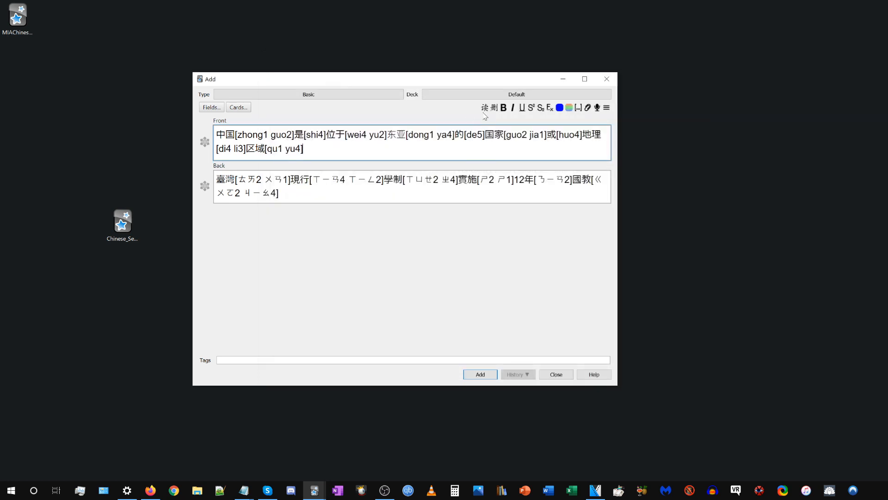
pyautogui.click(485, 108)
# Disable Bopomofo Tones To Numbers in Chinese Settings and apply the change.
pyautogui.moveTo(314, 490)
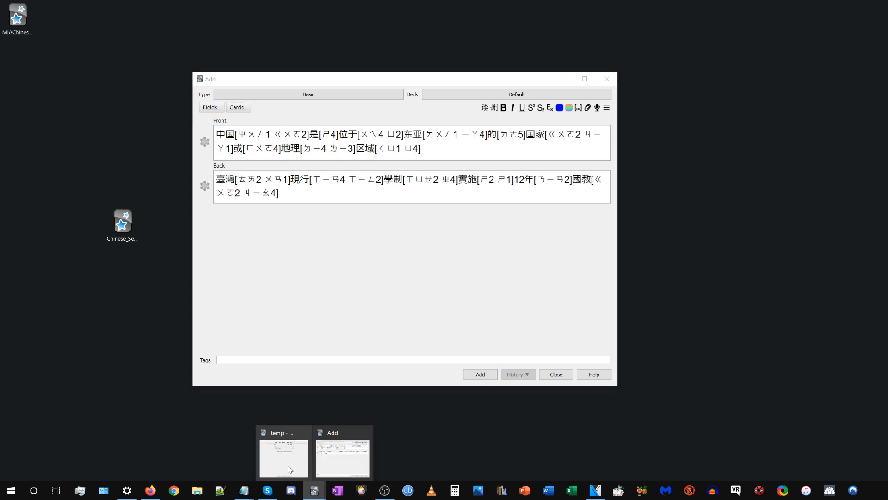
pyautogui.click(284, 432)
pyautogui.click(293, 93)
pyautogui.click(306, 134)
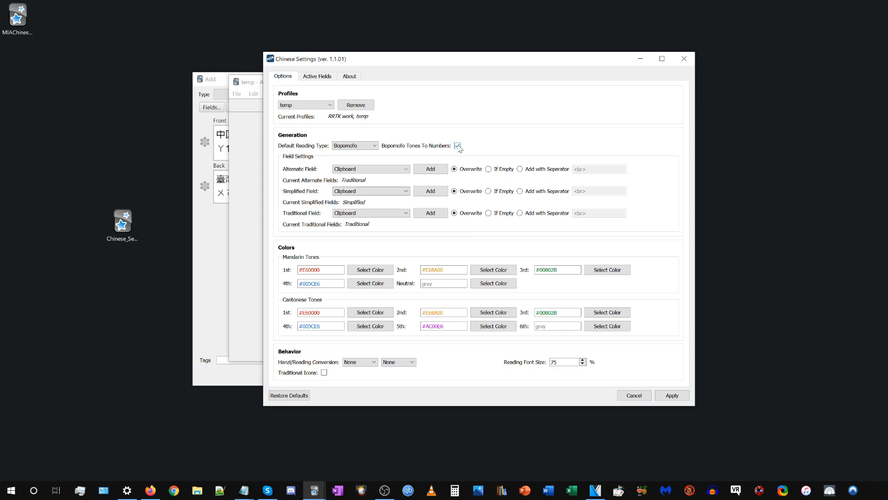
pyautogui.moveTo(460, 148)
pyautogui.click(457, 145)
pyautogui.click(670, 395)
# Regenerate the Front field's Bopomofo readings with tone marks and highlight a mark in the first reading.
pyautogui.click(224, 236)
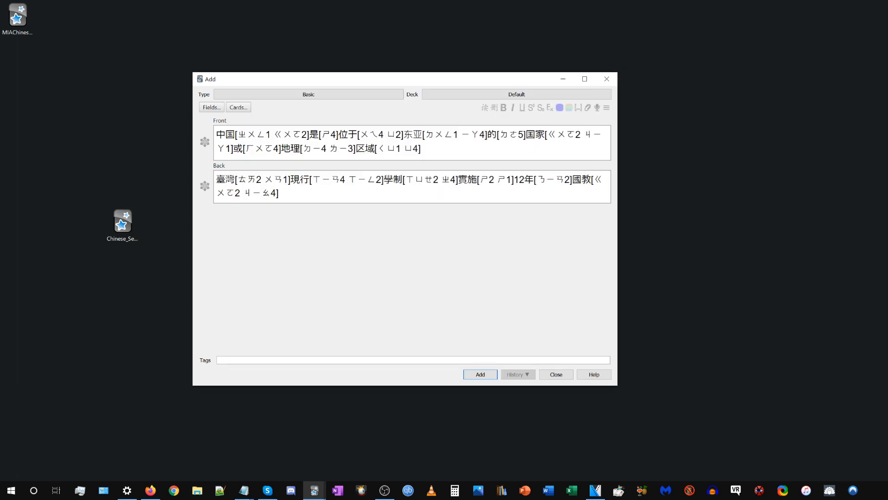
pyautogui.click(492, 144)
pyautogui.click(484, 108)
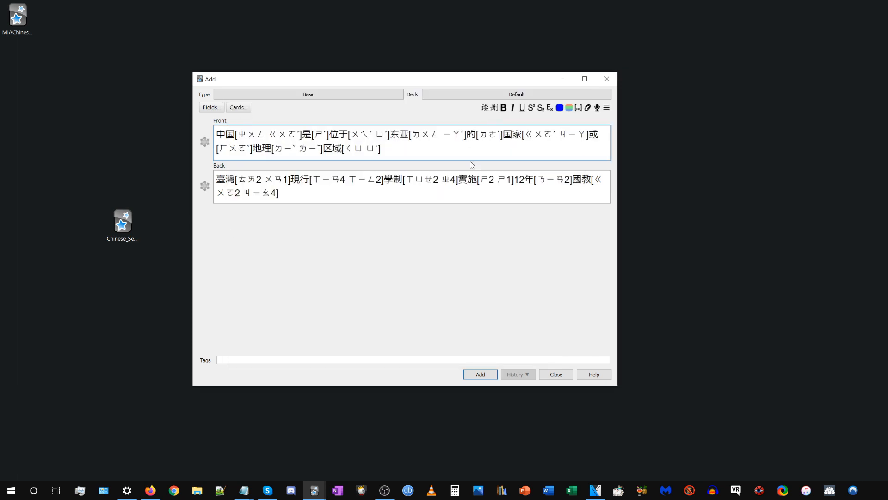
pyautogui.moveTo(302, 135); pyautogui.dragTo(297, 135)
pyautogui.click(387, 135)
# Remove Traditional from the alternate fields in Chinese Settings.
pyautogui.moveTo(315, 489)
pyautogui.click(287, 449)
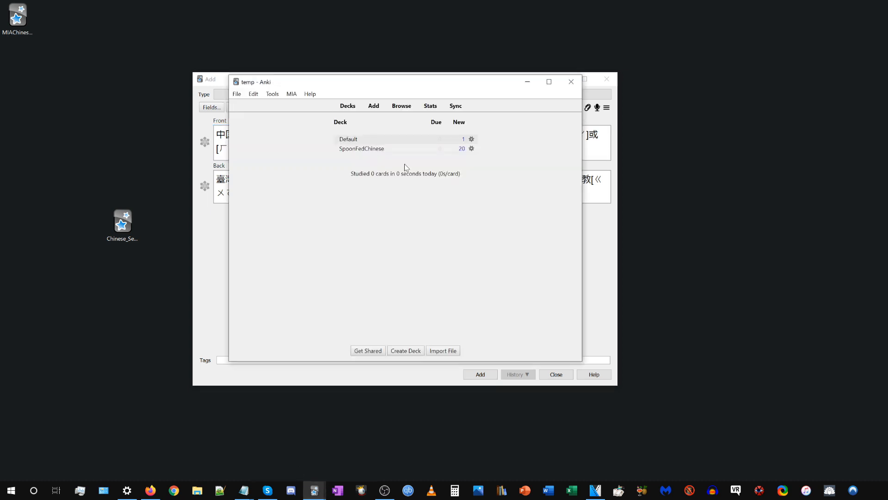
pyautogui.click(292, 93)
pyautogui.click(318, 134)
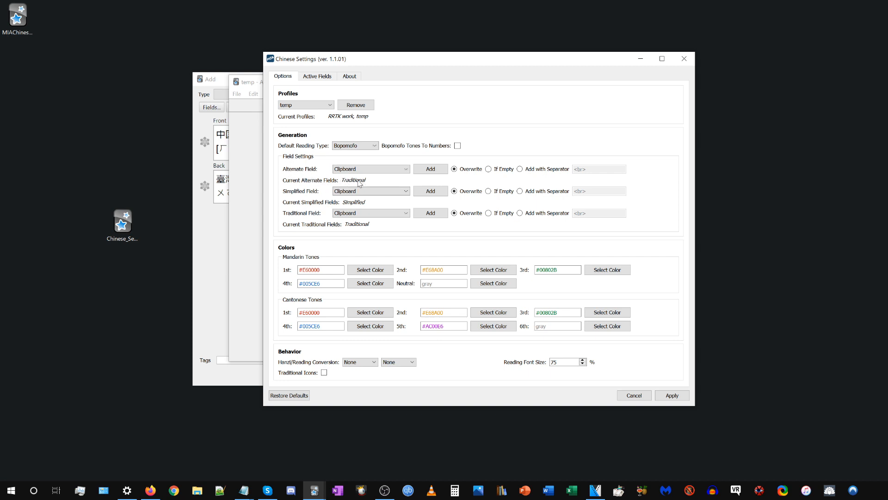
pyautogui.click(344, 173)
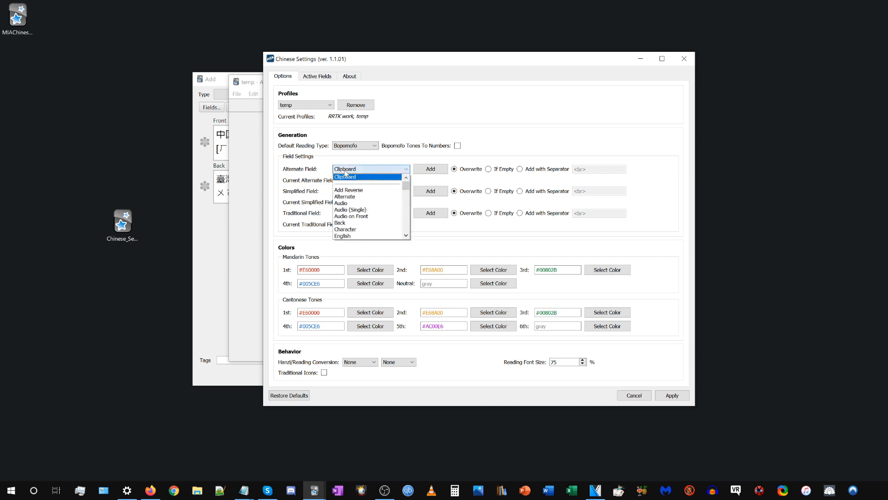
pyautogui.scroll(-2, 360, 226)
pyautogui.scroll(-6, 360, 230)
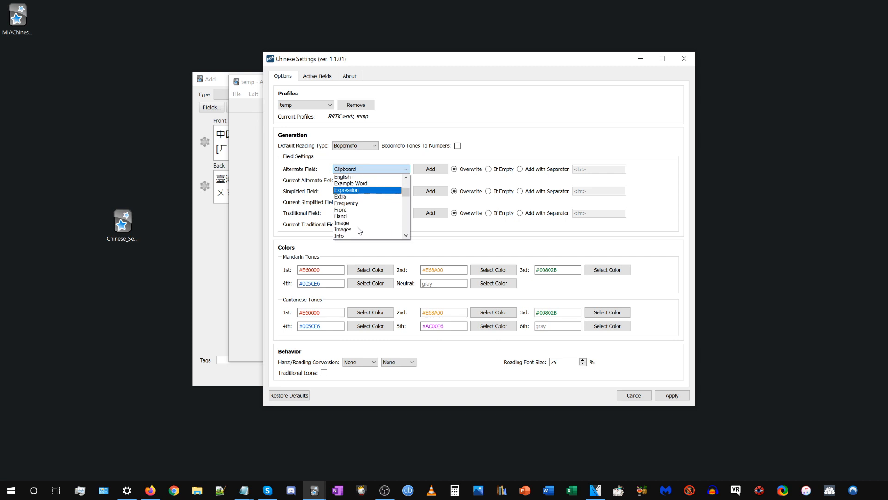
pyautogui.click(359, 230)
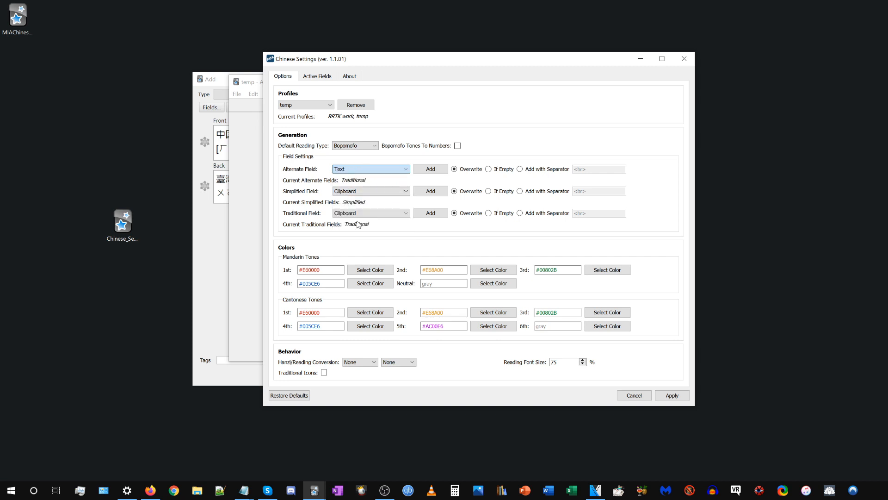
pyautogui.click(366, 169)
pyautogui.click(357, 216)
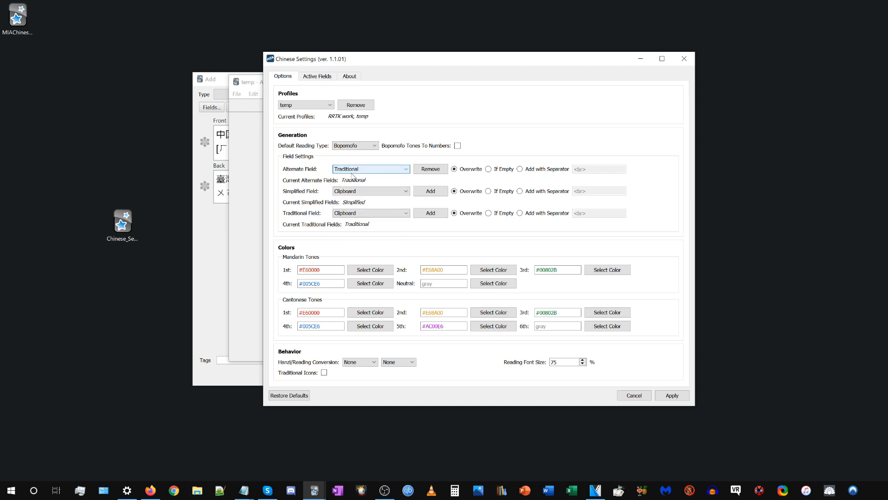
pyautogui.click(424, 169)
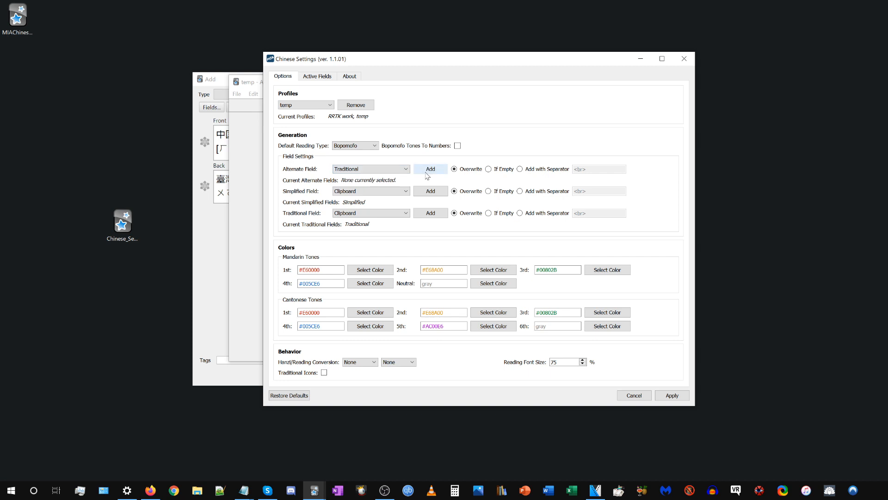
# Add Audio on Front as an alternate field and apply the settings.
pyautogui.click(341, 172)
pyautogui.scroll(5, 365, 203)
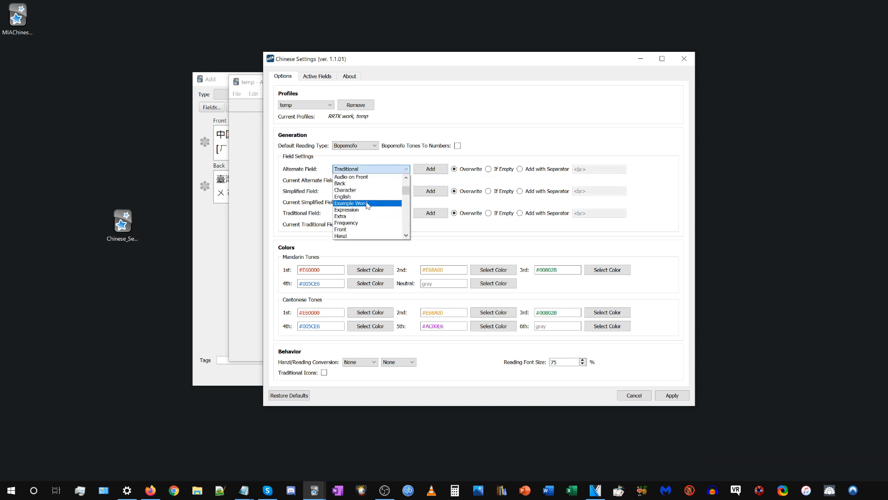
pyautogui.scroll(2, 366, 205)
pyautogui.click(367, 216)
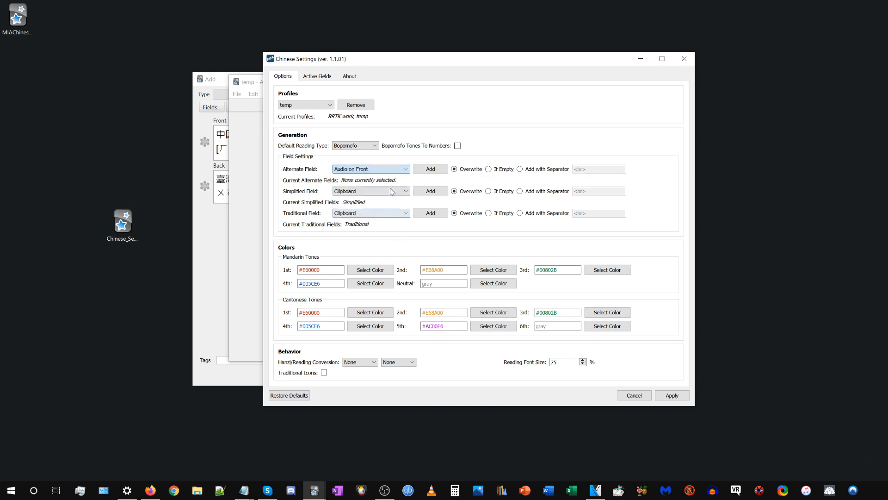
pyautogui.click(430, 170)
pyautogui.click(672, 395)
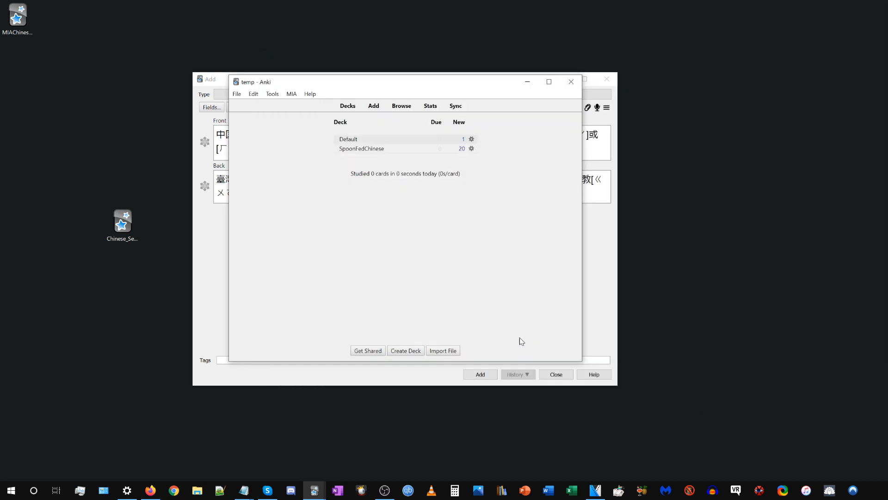
# Change the note type to MIA Chinese (TW) and add the current note.
pyautogui.click(274, 94)
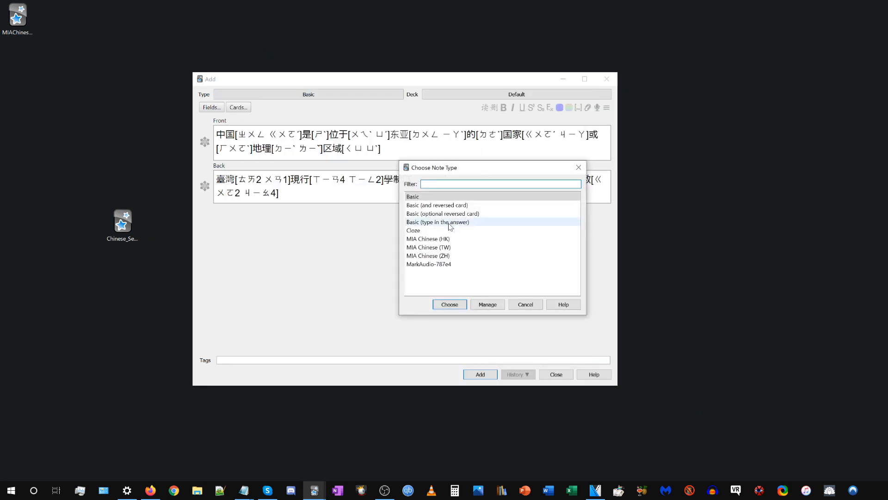
pyautogui.click(435, 247)
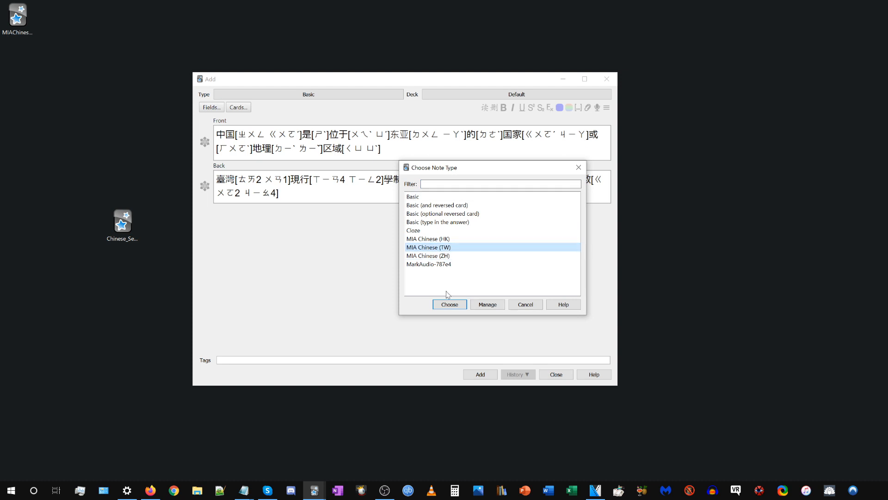
pyautogui.click(450, 304)
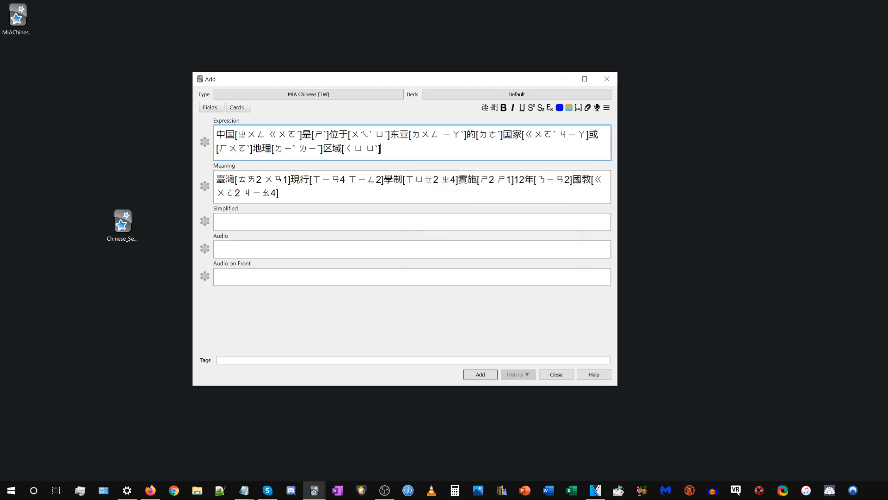
pyautogui.hotkey('ctrl', 'Return')
# Paste the simplified sentence beginning with 中国 into the Expression field and generate its readings and variants.
pyautogui.hotkey('alt', 'Tab')
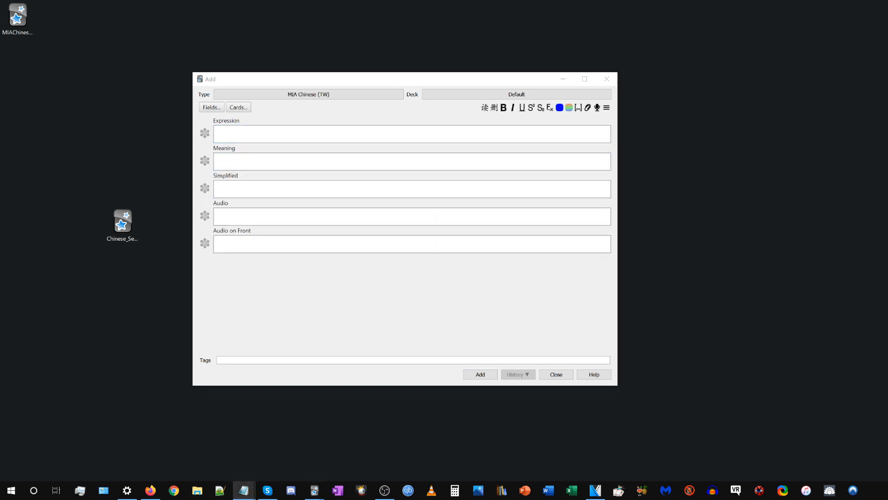
pyautogui.hotkey('alt', 'Tab')
pyautogui.write('中国是位于东亚的国家或地理区域')
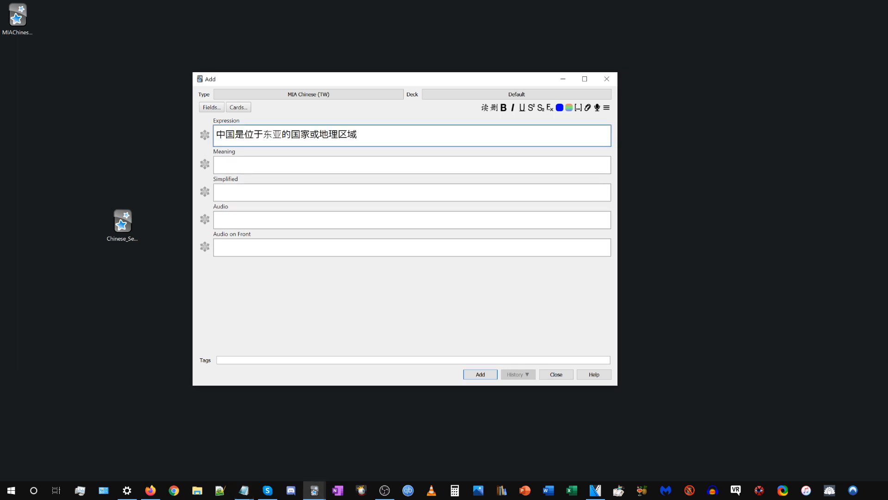
pyautogui.click(485, 109)
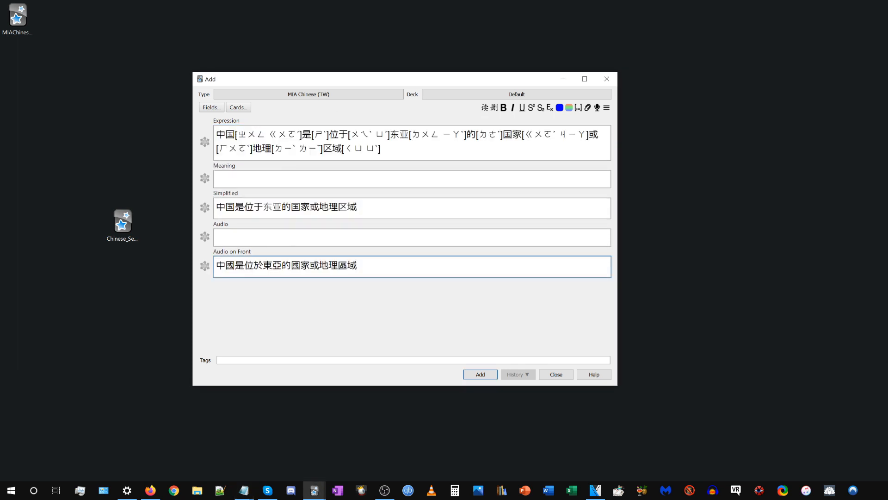
# Cut the traditional sentence from Audio on Front and paste it over the Expression field's content.
pyautogui.moveTo(357, 265); pyautogui.dragTo(185, 268)
pyautogui.click(272, 265)
pyautogui.hotkey('ctrl', 'a')
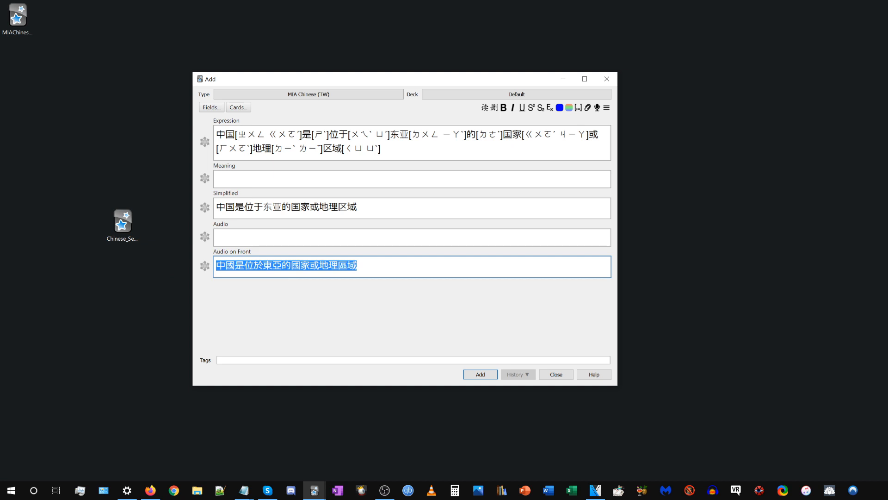
pyautogui.click(291, 266)
pyautogui.hotkey('ctrl', 'a')
pyautogui.hotkey('ctrl', 'x')
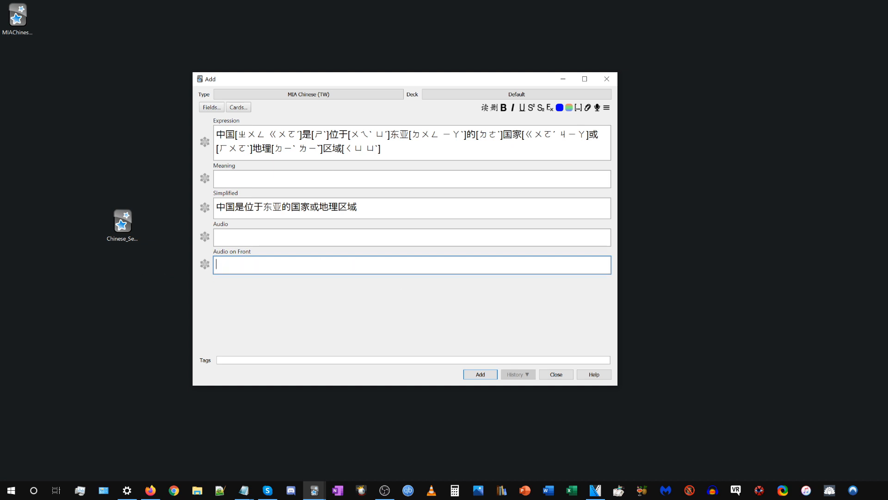
pyautogui.hotkey('shift', 'Tab')
pyautogui.hotkey('shift', 'Tab')
pyautogui.hotkey('shift', 'Tab')
pyautogui.hotkey('shift', 'Tab')
pyautogui.hotkey('ctrl', 'a')
pyautogui.hotkey('ctrl', 'v')
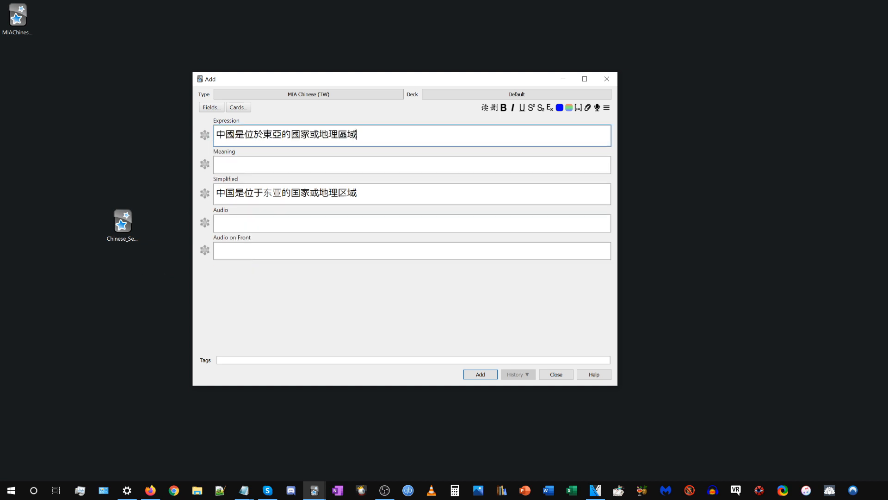
# Move the traditional sentence from Expression to Meaning and generate its Bopomofo readings and variants.
pyautogui.hotkey('ctrl', 'a')
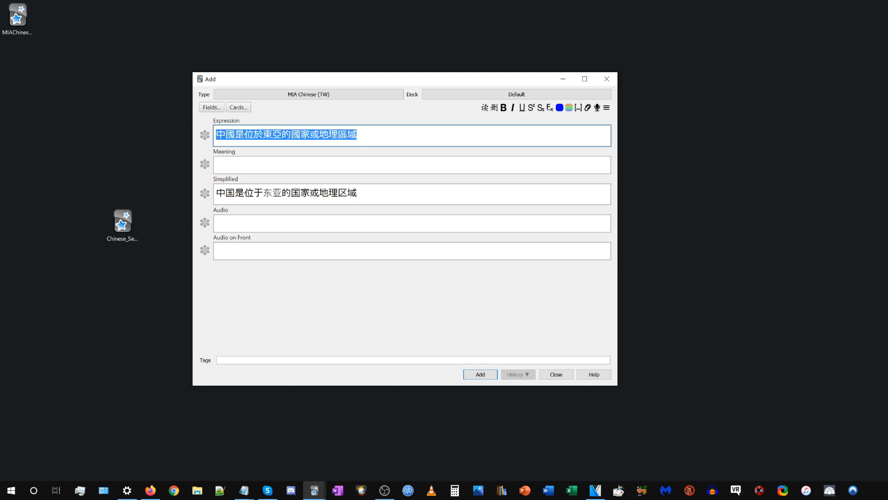
pyautogui.hotkey('ctrl', 'x')
pyautogui.press('Tab')
pyautogui.hotkey('ctrl', 'v')
pyautogui.hotkey('ctrl', 'a')
pyautogui.click(348, 253)
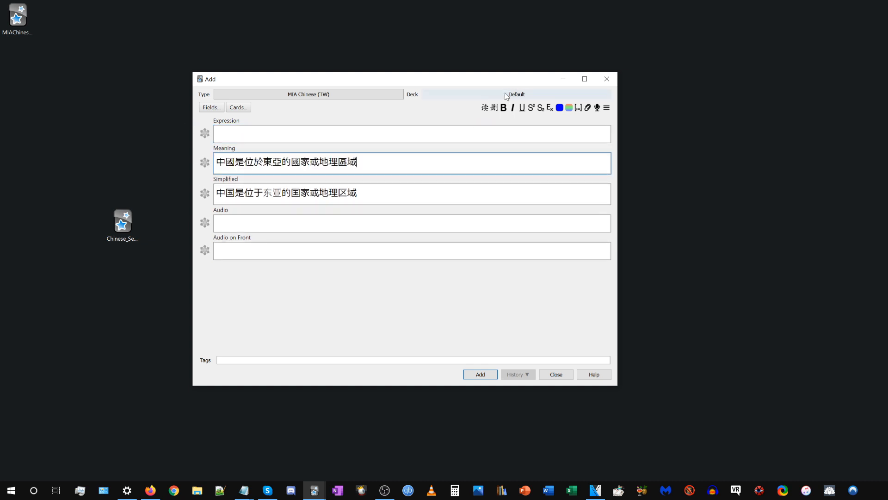
pyautogui.click(348, 296)
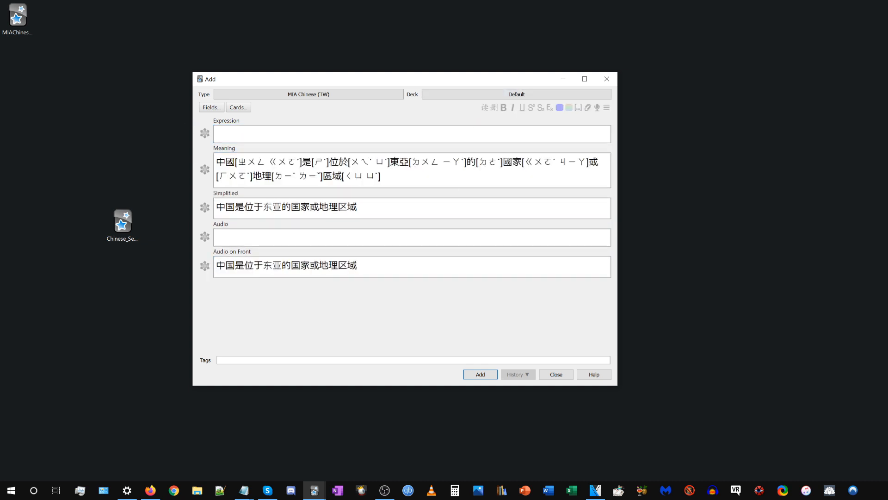
# Remove Audio on Front from the alternate fields in Chinese Settings and choose If Empty for the alternate field.
pyautogui.click(315, 490)
pyautogui.click(291, 469)
pyautogui.click(291, 91)
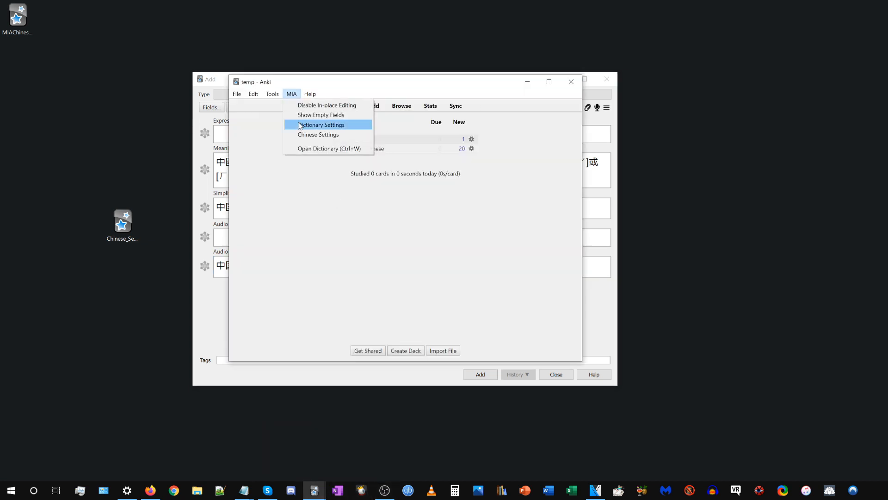
pyautogui.click(323, 134)
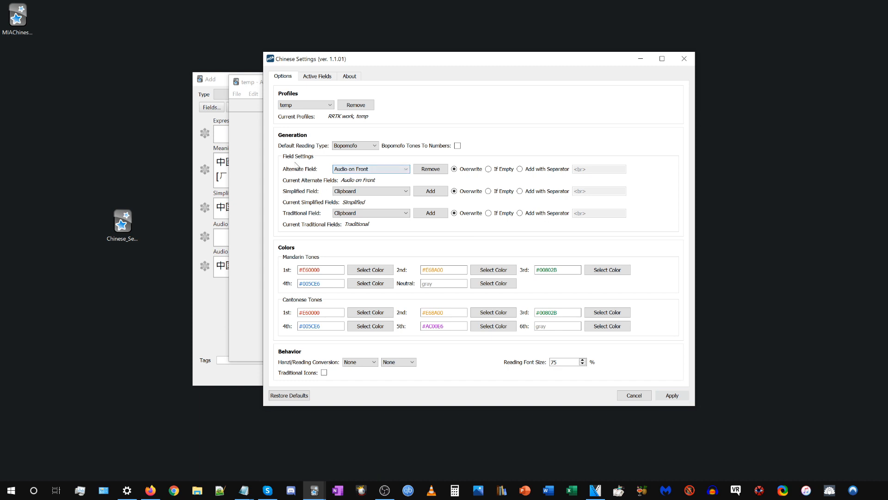
pyautogui.click(346, 172)
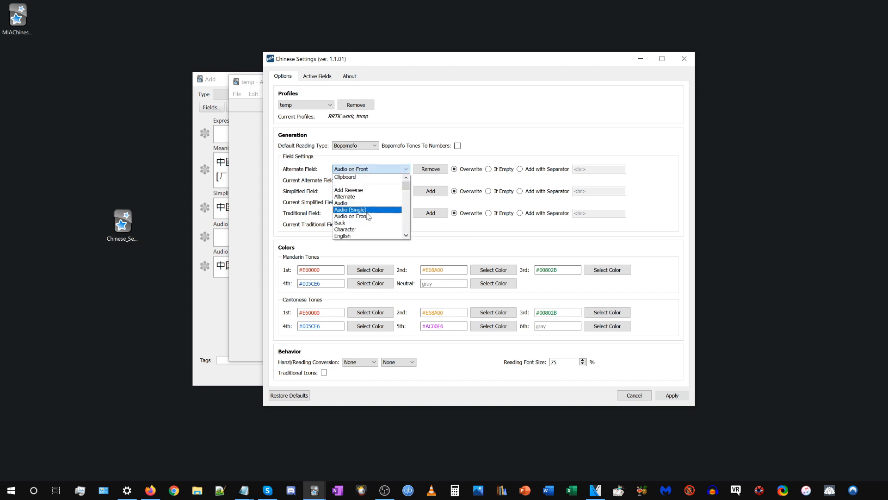
pyautogui.click(368, 217)
pyautogui.click(389, 169)
pyautogui.click(368, 216)
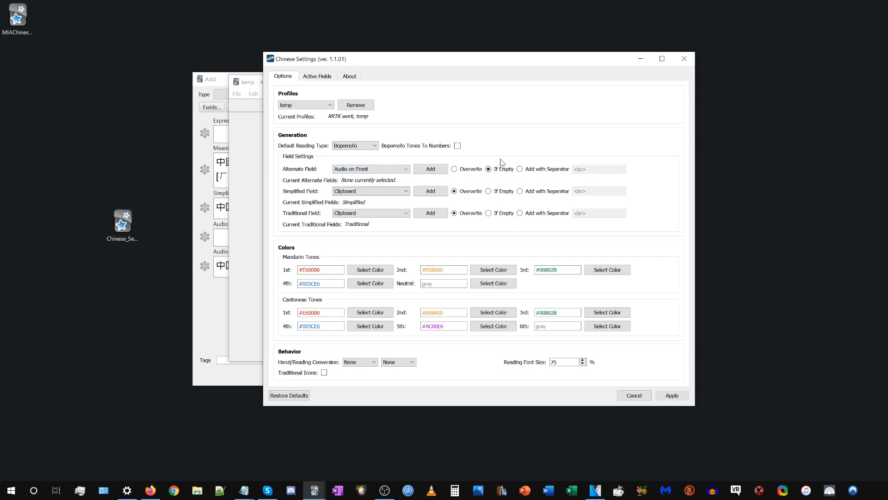
# Set the alternate field to Add with Separator using <br>, add Audio on Front to it, and apply the settings.
pyautogui.click(521, 170)
pyautogui.moveTo(592, 169); pyautogui.dragTo(573, 170)
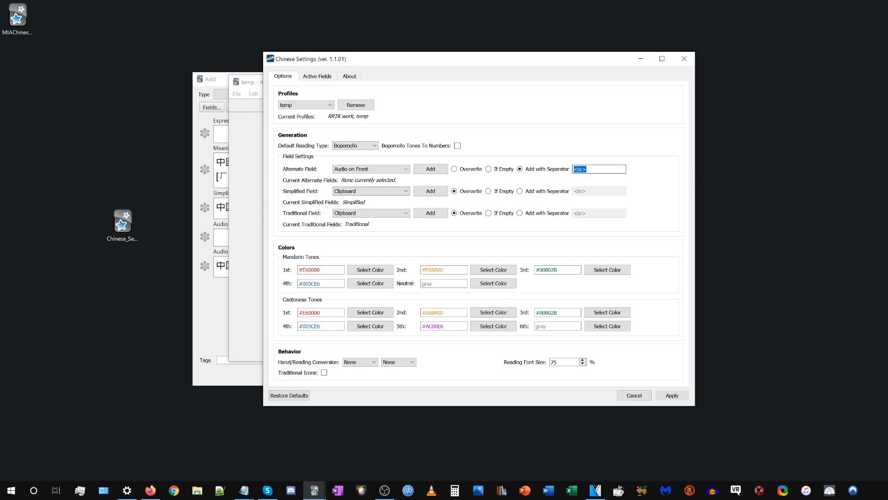
pyautogui.click(588, 170)
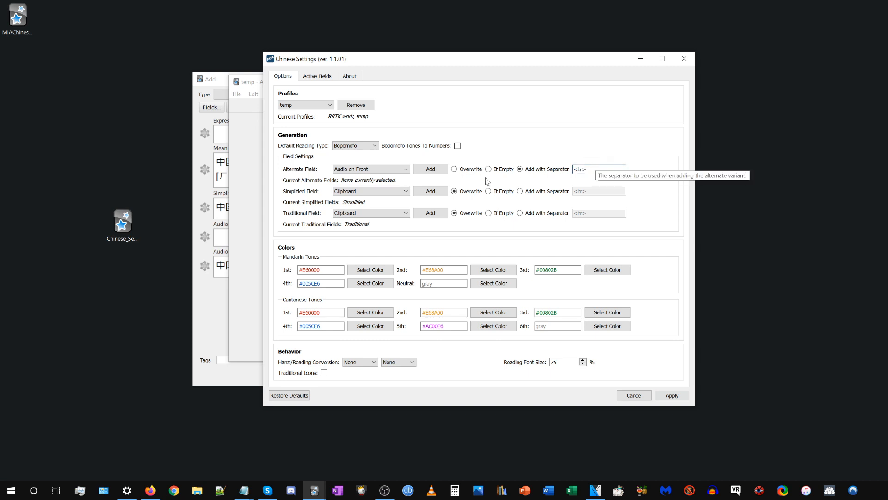
pyautogui.click(364, 170)
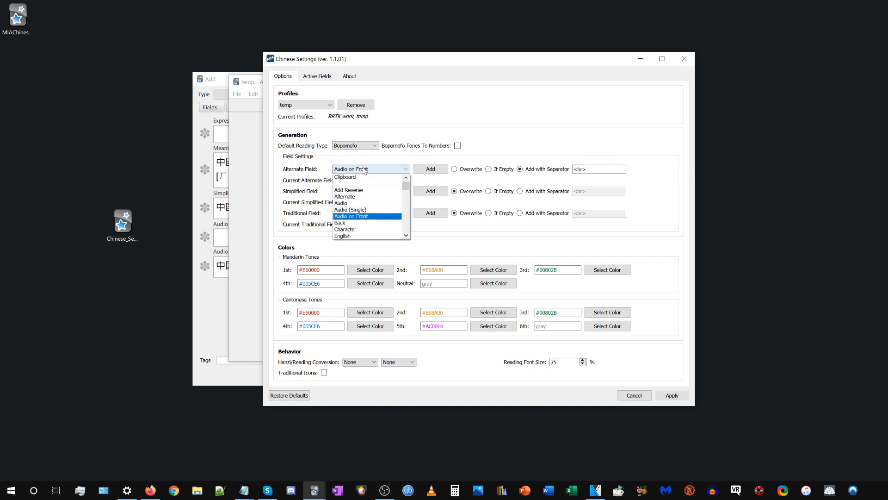
pyautogui.click(364, 216)
pyautogui.click(439, 170)
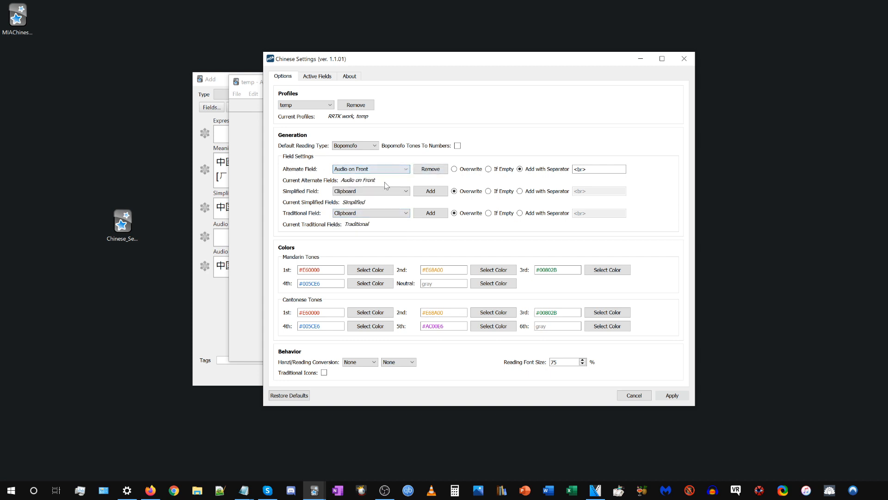
pyautogui.click(661, 396)
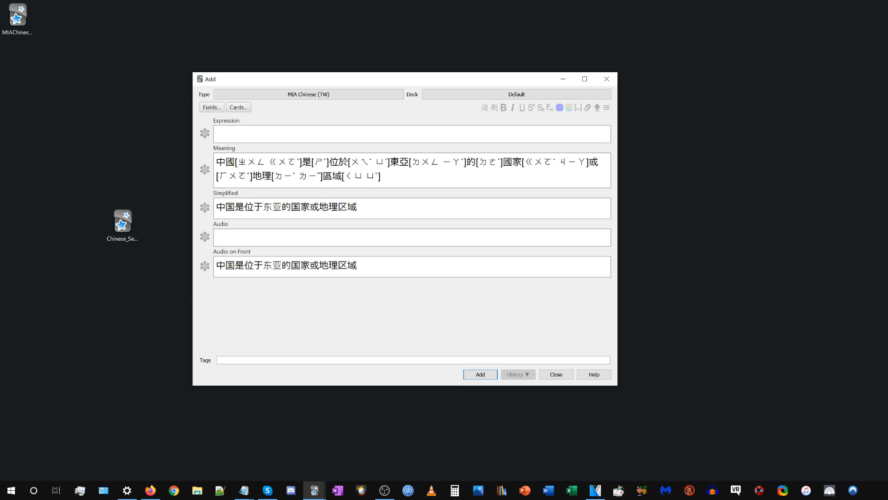
# Replace the Audio on Front content with the sample text sdfasdhfkljasdhfasfd and clear the Meaning field.
pyautogui.hotkey('ctrl', 'a')
pyautogui.write('sdfasdhfkljasdhfasfd')
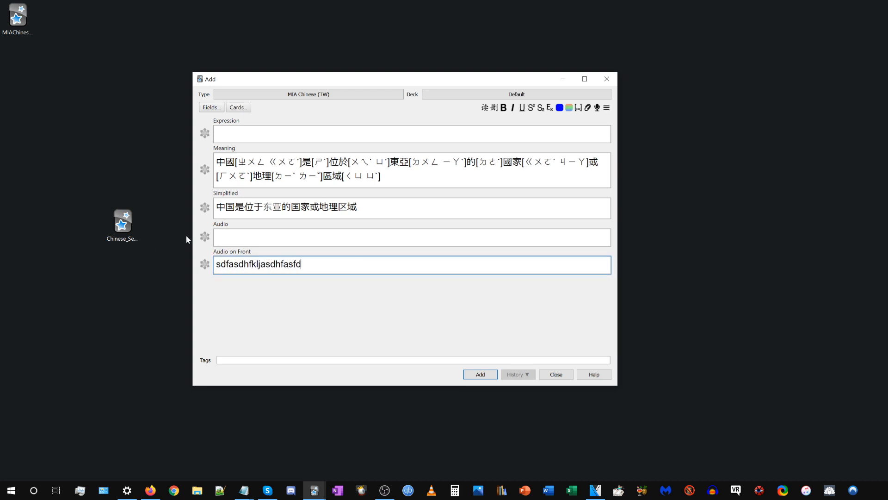
pyautogui.click(378, 181)
pyautogui.hotkey('ctrl', 'a')
pyautogui.press('BackSpace')
# Cut the simplified sentence from the Simplified field, paste it into Expression and generate its Bopomofo readings and variants.
pyautogui.click(329, 190)
pyautogui.hotkey('ctrl', 'a')
pyautogui.hotkey('ctrl', 'x')
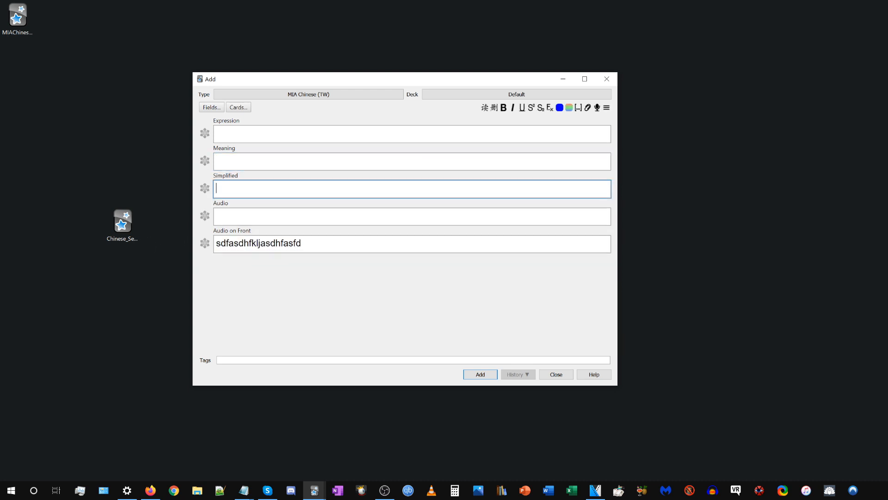
pyautogui.click(303, 135)
pyautogui.hotkey('ctrl', 'v')
pyautogui.click(486, 109)
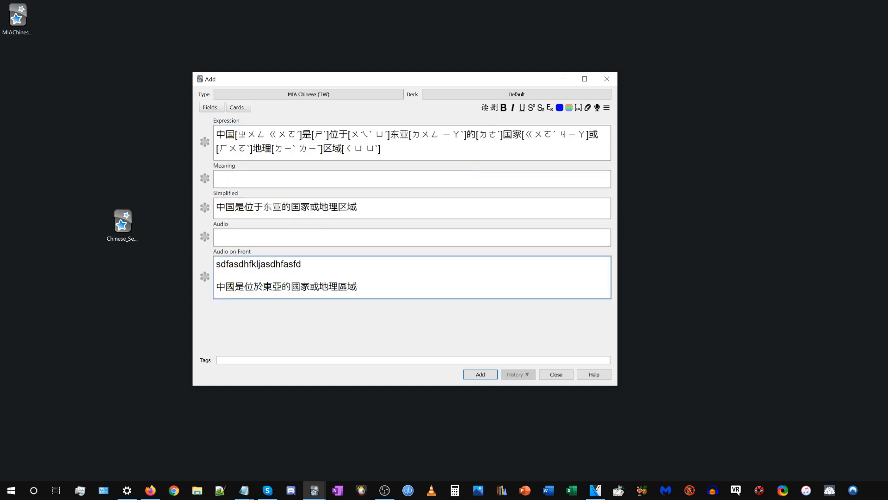
pyautogui.moveTo(359, 287); pyautogui.dragTo(148, 295)
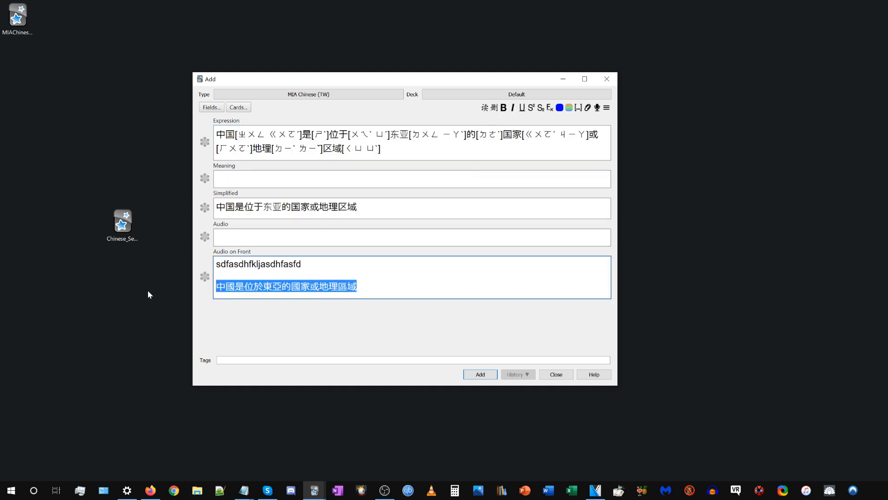
pyautogui.click(329, 287)
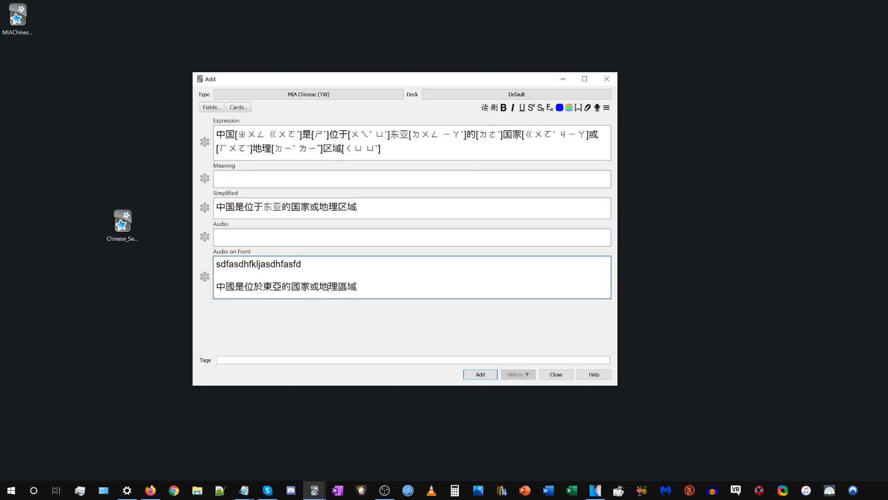
# Copy the traditional sentence from Audio on Front over the Expression content and generate its readings and variants.
pyautogui.moveTo(358, 287); pyautogui.dragTo(167, 294)
pyautogui.hotkey('ctrl', 'c')
pyautogui.click(363, 149)
pyautogui.hotkey('ctrl', 'a')
pyautogui.hotkey('ctrl', 'v')
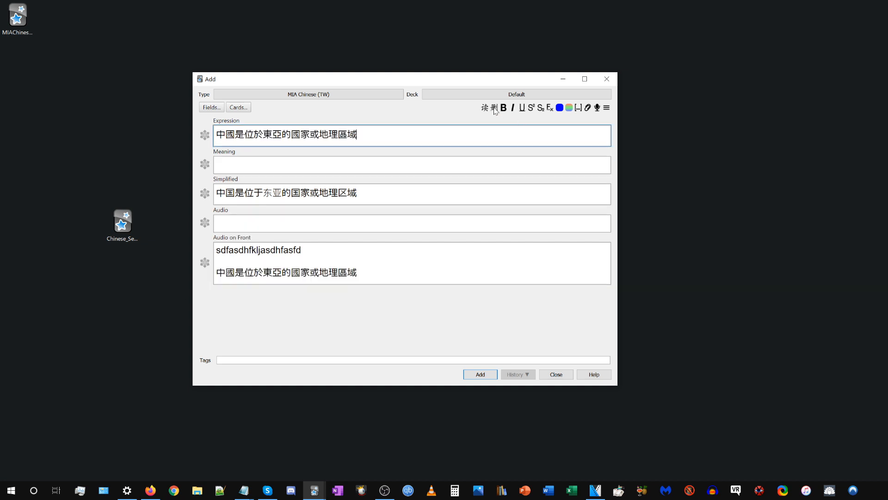
pyautogui.click(484, 110)
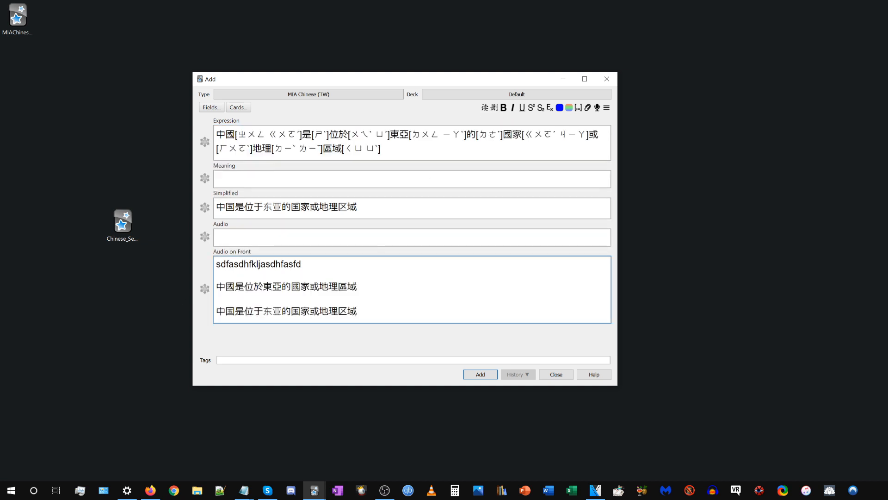
pyautogui.moveTo(348, 311); pyautogui.dragTo(216, 311)
pyautogui.click(273, 312)
# Set the alternate field to Overwrite in Chinese Settings and apply the change.
pyautogui.moveTo(317, 490)
pyautogui.click(277, 445)
pyautogui.click(291, 94)
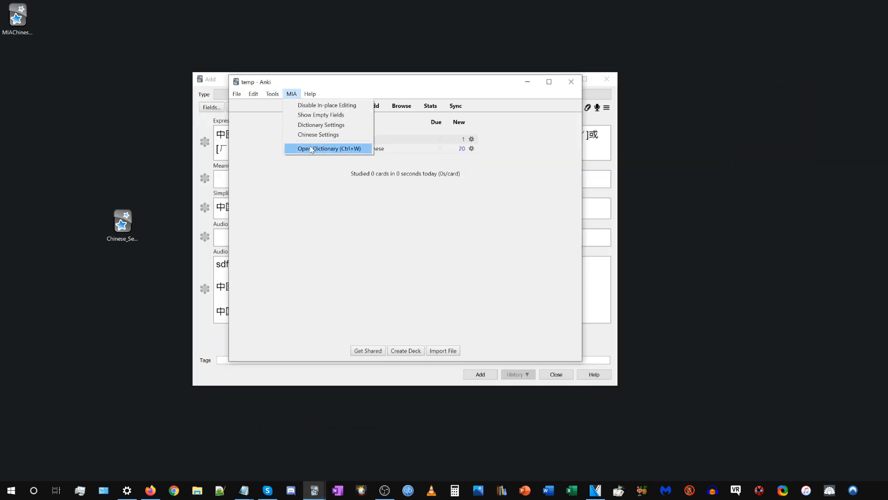
pyautogui.click(310, 138)
pyautogui.click(466, 171)
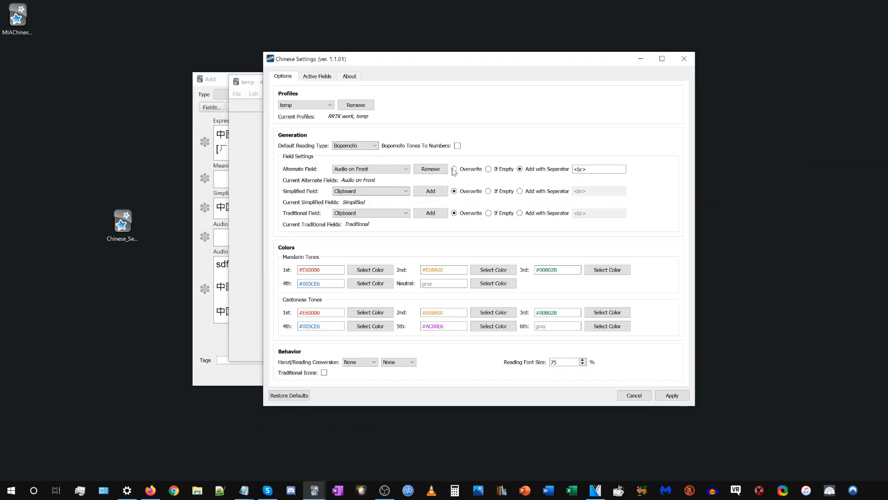
pyautogui.click(672, 396)
pyautogui.click(600, 340)
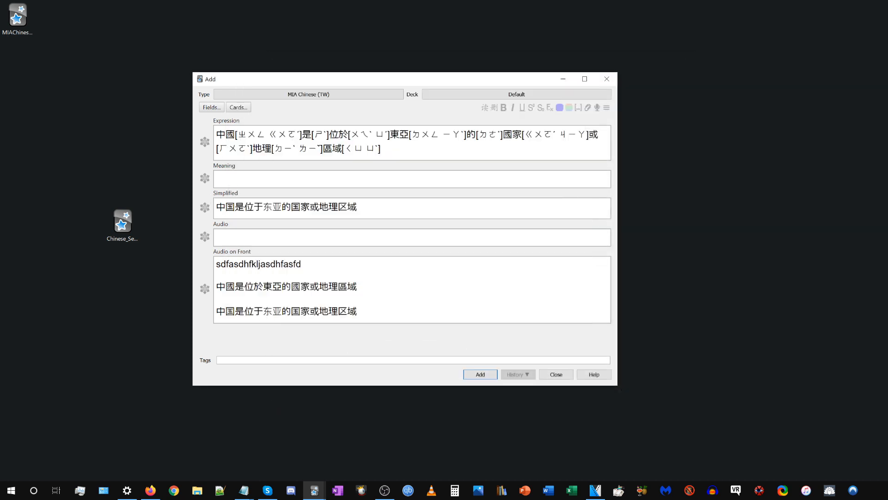
# Replace the Expression content with the sentence 臺灣現行學制實施12年國教 and generate its readings and variants.
pyautogui.click(499, 145)
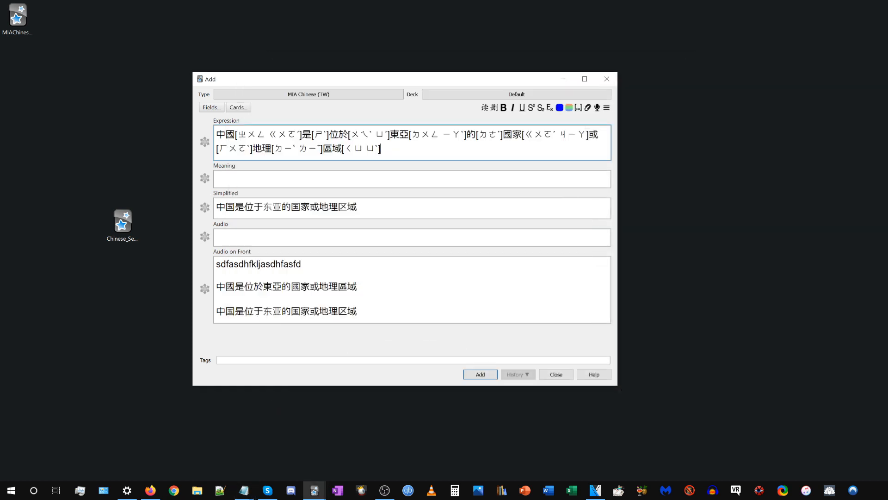
pyautogui.hotkey('ctrl', 'a')
pyautogui.hotkey('ctrl', 'v')
pyautogui.hotkey('ctrl', 'a')
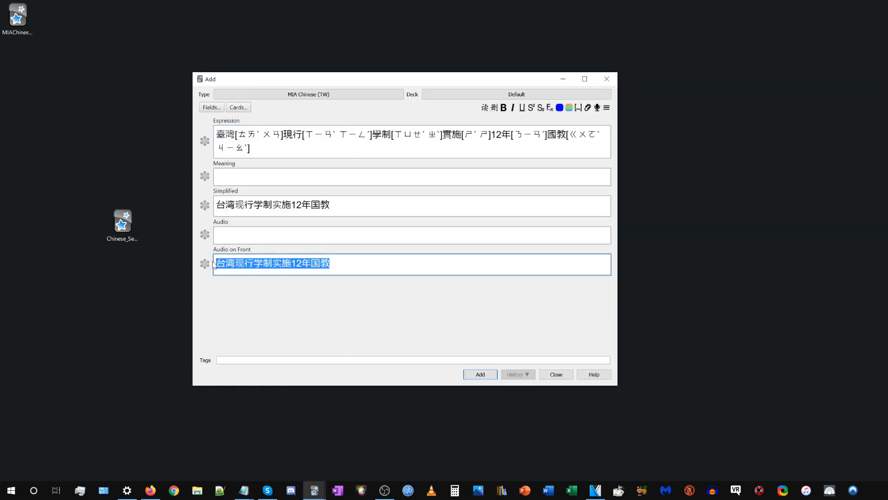
pyautogui.click(243, 263)
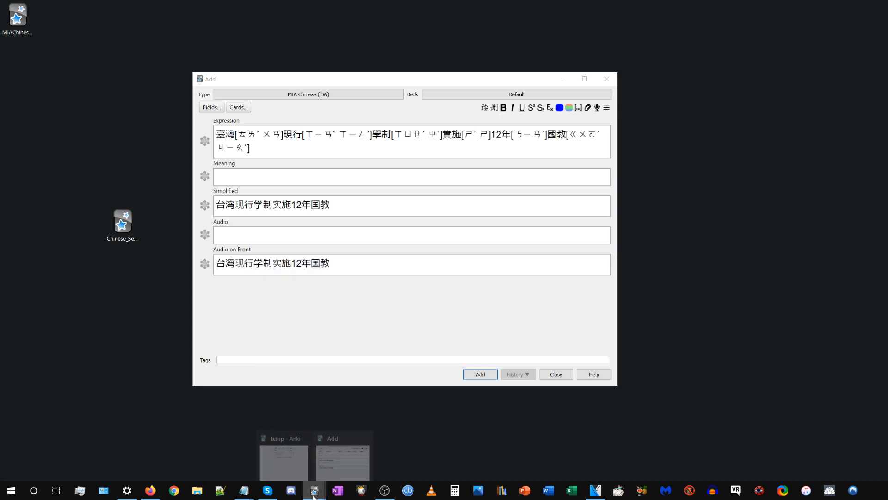
# Add Audio on Front to the simplified fields in Chinese Settings.
pyautogui.click(289, 458)
pyautogui.click(291, 93)
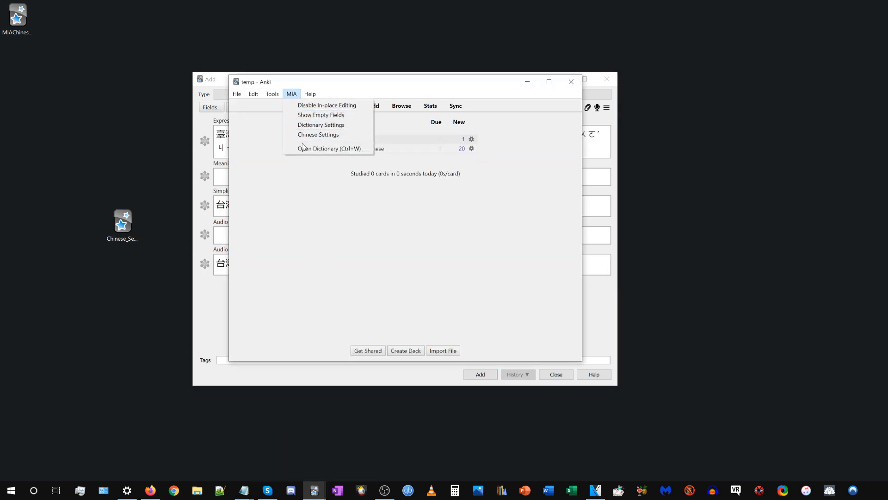
pyautogui.click(306, 133)
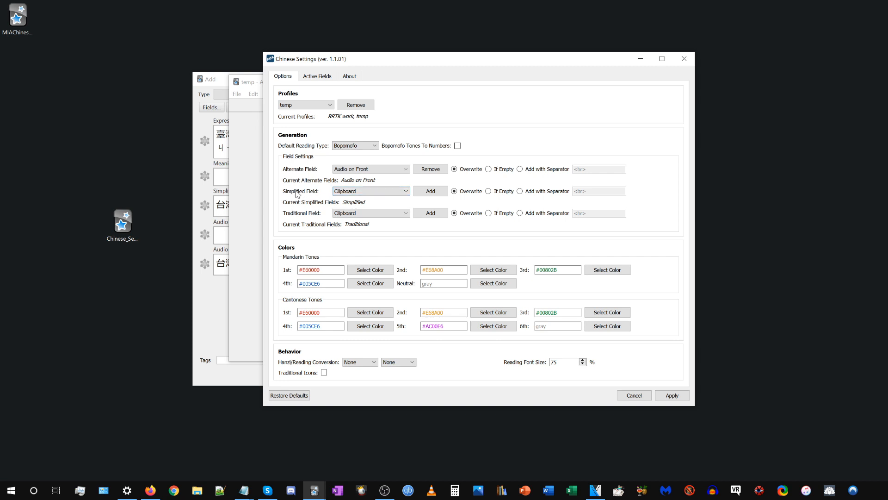
pyautogui.click(366, 192)
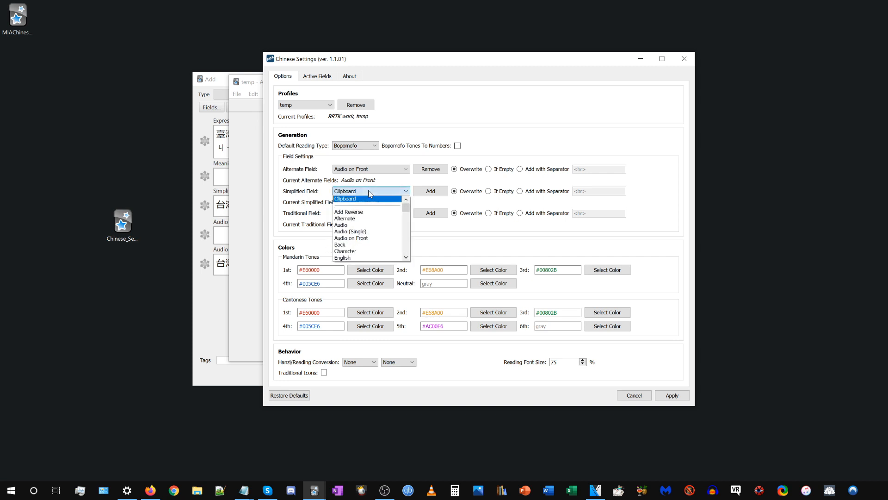
pyautogui.click(365, 238)
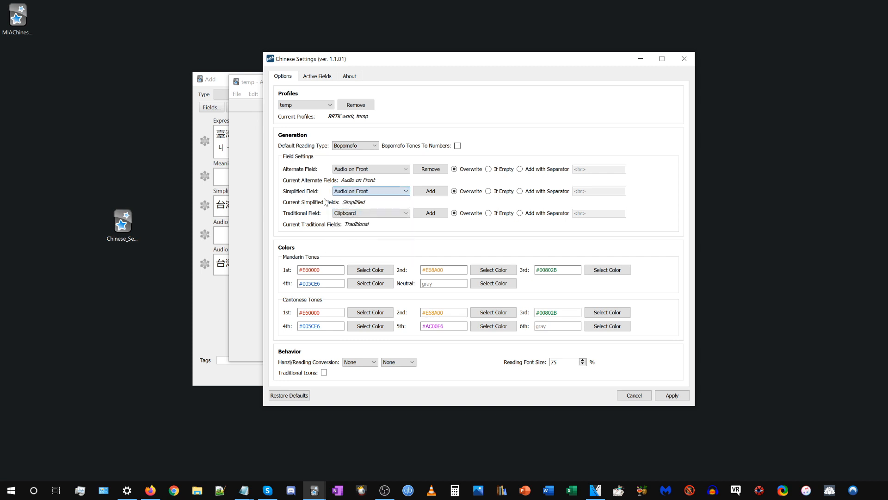
pyautogui.click(436, 196)
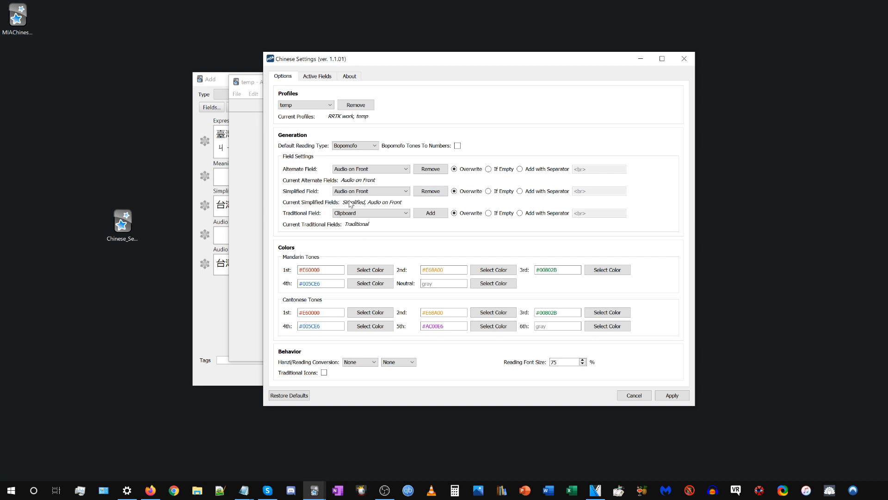
# Remove Simplified from the simplified fields and Audio on Front from the alternate fields, and apply the settings.
pyautogui.click(397, 193)
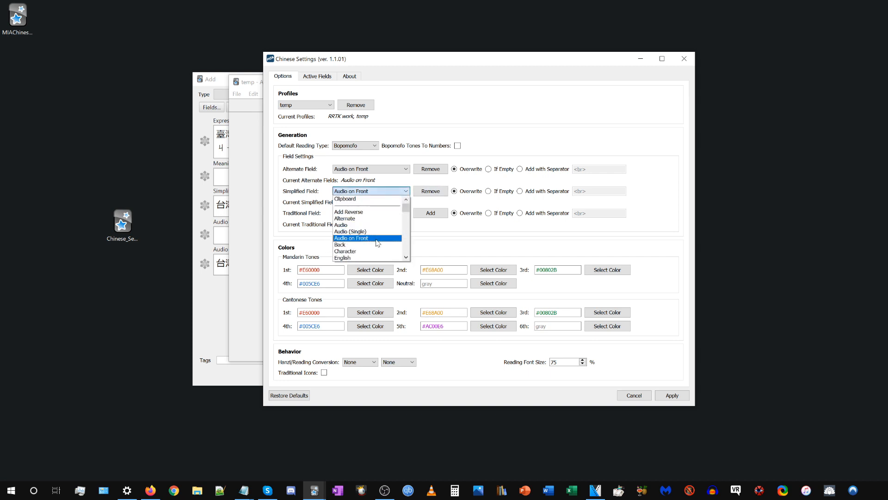
pyautogui.scroll(-6, 378, 243)
pyautogui.scroll(-4, 378, 243)
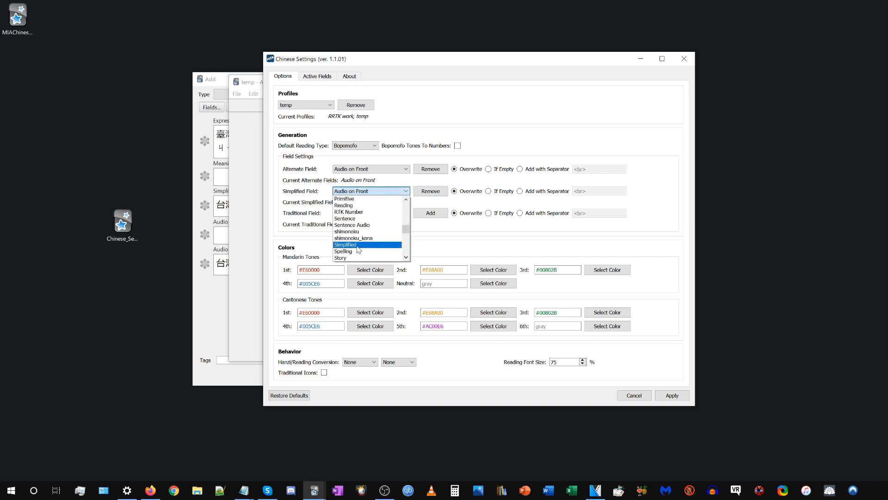
pyautogui.click(366, 242)
pyautogui.click(430, 192)
pyautogui.click(430, 192)
pyautogui.click(431, 169)
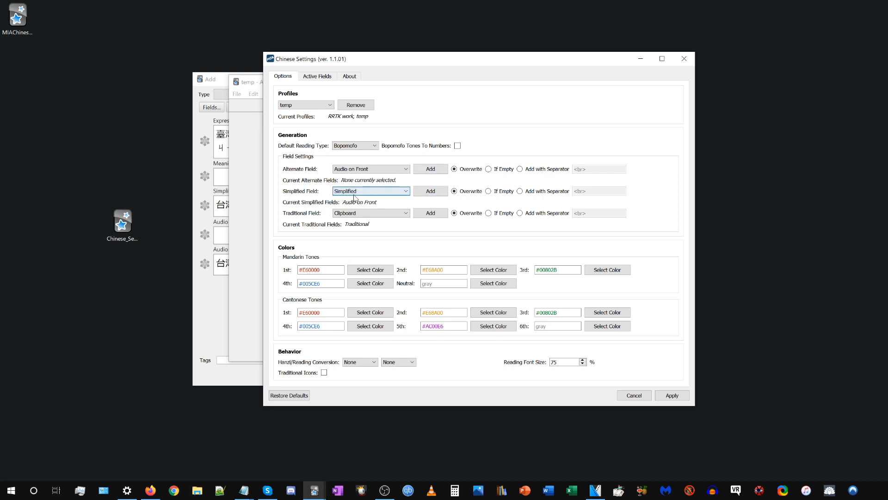
pyautogui.click(671, 396)
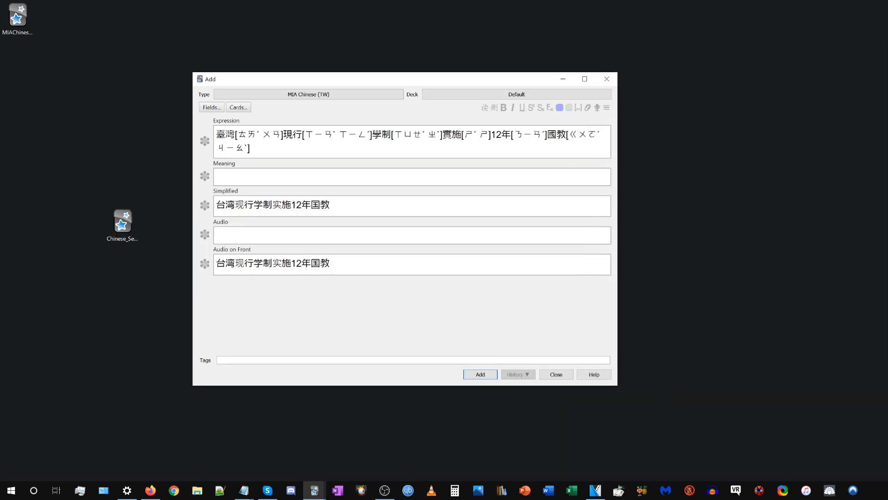
# Clear the Simplified and Audio on Front fields of the new note.
pyautogui.moveTo(346, 207); pyautogui.dragTo(171, 196)
pyautogui.press('BackSpace')
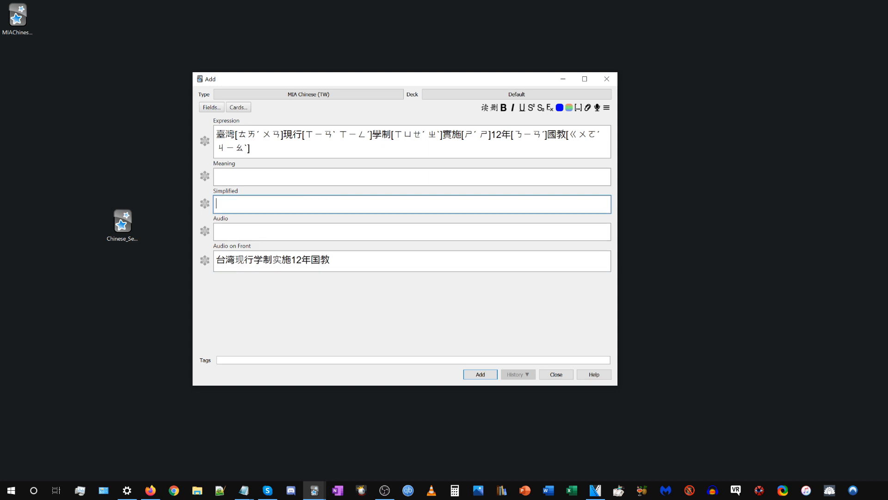
pyautogui.moveTo(342, 260); pyautogui.dragTo(204, 259)
pyautogui.press('BackSpace')
# Paste the plain sentence 臺灣現行學制實施12年國教 over the Expression content and generate its readings and simplified variant.
pyautogui.click(371, 148)
pyautogui.hotkey('alt', 'Tab')
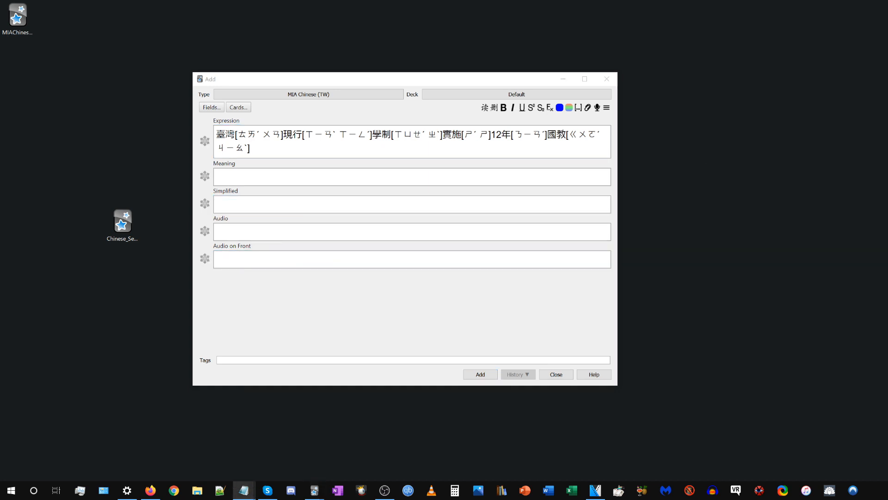
pyautogui.click(407, 147)
pyautogui.hotkey('ctrl', 'a')
pyautogui.write('臺灣現行學制實施12年國教')
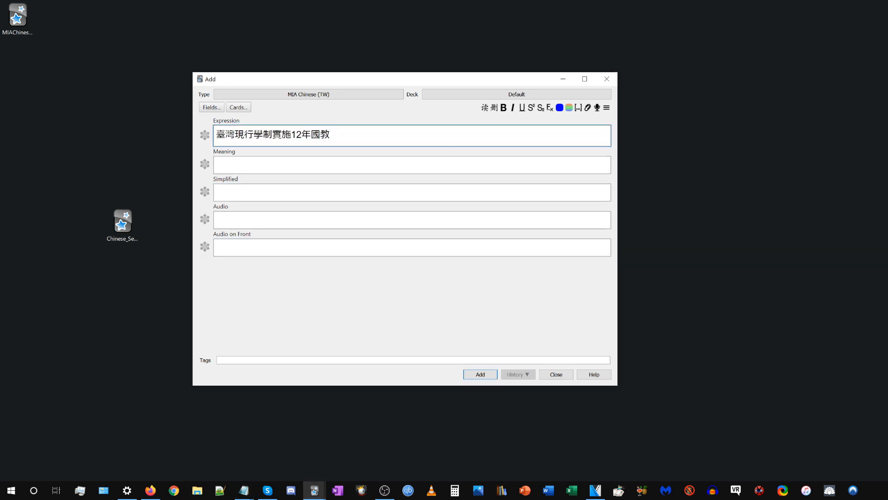
pyautogui.click(485, 108)
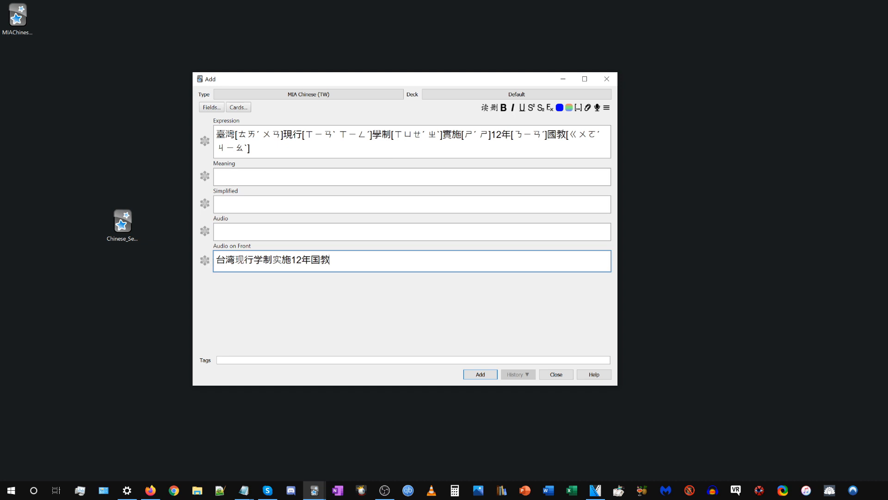
# Cut the simplified sentence from Audio on Front, paste it over the Expression content and generate its readings.
pyautogui.hotkey('ctrl', 'a')
pyautogui.press('Right')
pyautogui.moveTo(331, 260); pyautogui.dragTo(200, 254)
pyautogui.hotkey('ctrl', 'x')
pyautogui.click(324, 143)
pyautogui.hotkey('ctrl', 'a')
pyautogui.hotkey('ctrl', 'v')
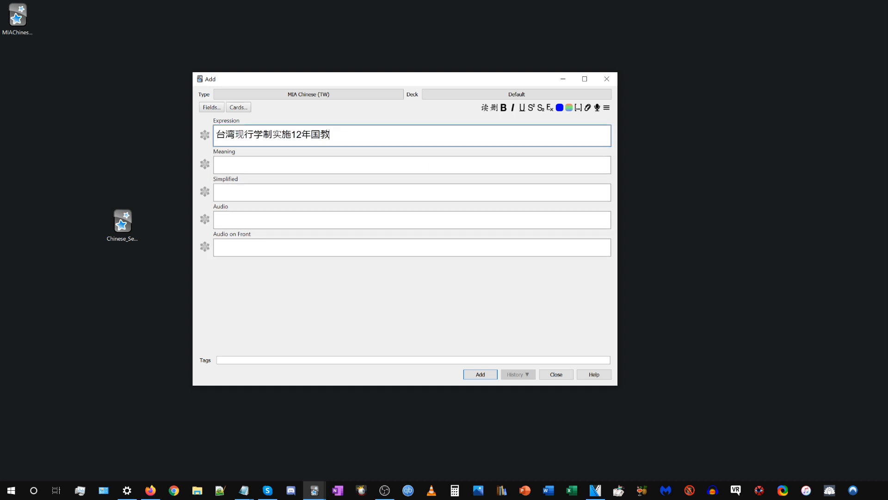
pyautogui.click(485, 108)
pyautogui.moveTo(344, 259); pyautogui.dragTo(198, 265)
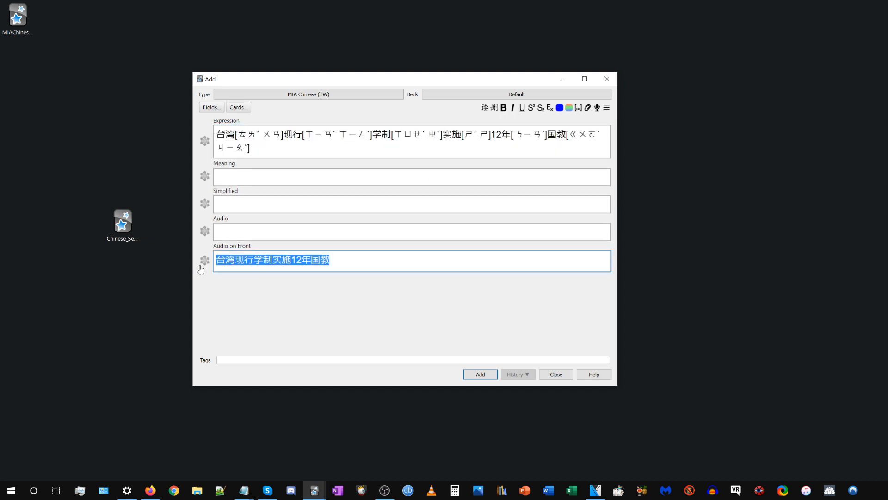
pyautogui.click(225, 260)
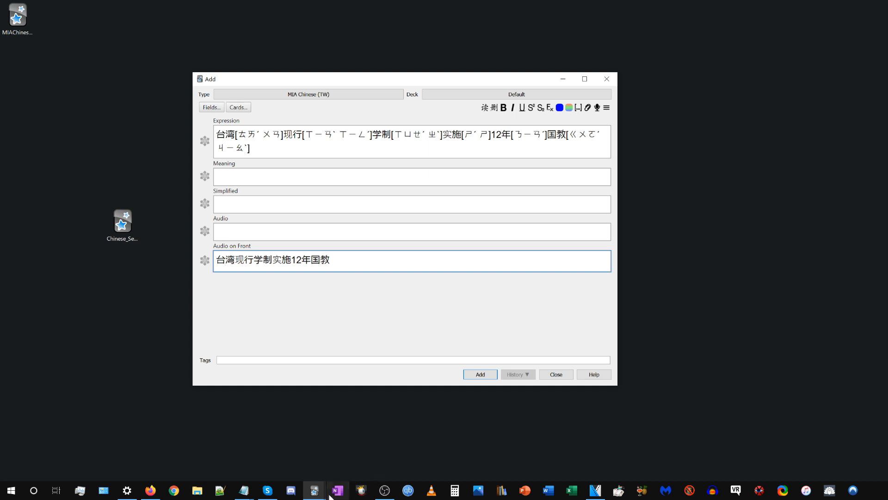
# Reopen Chinese Settings and look at the fields offered for the alternate and simplified fields.
pyautogui.moveTo(315, 490)
pyautogui.click(286, 451)
pyautogui.click(301, 98)
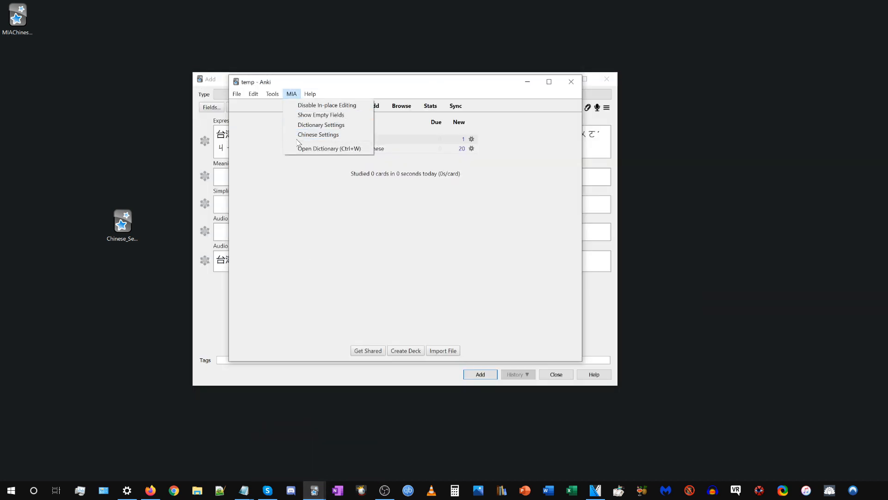
pyautogui.click(299, 138)
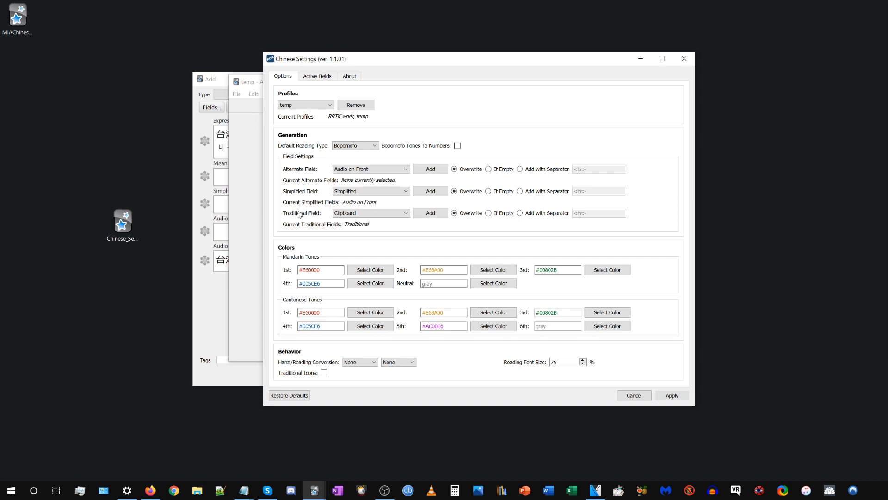
pyautogui.click(353, 169)
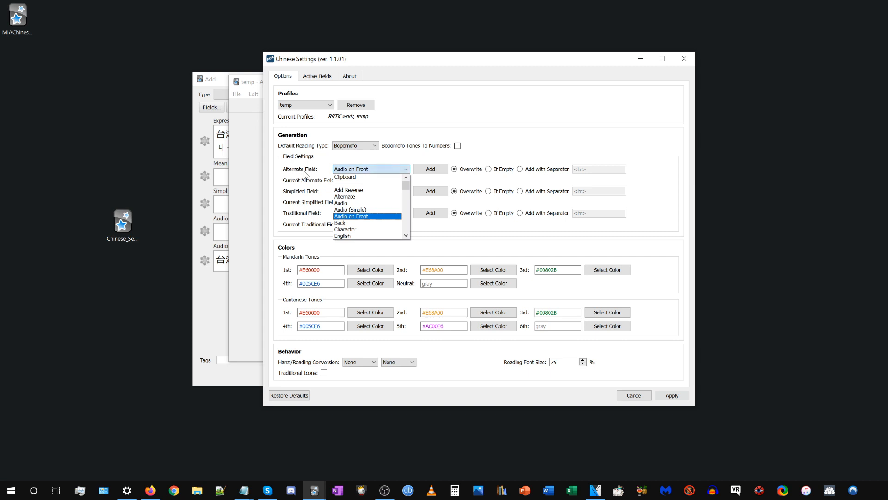
pyautogui.click(316, 172)
pyautogui.click(354, 191)
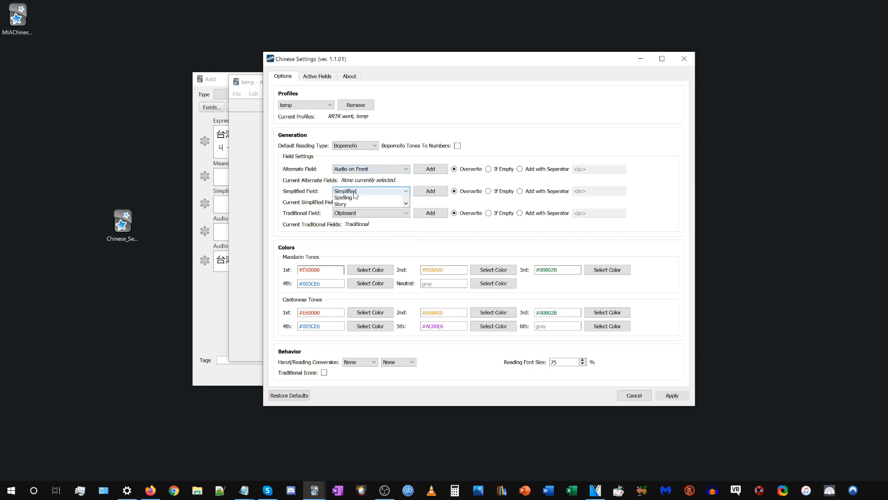
pyautogui.click(321, 194)
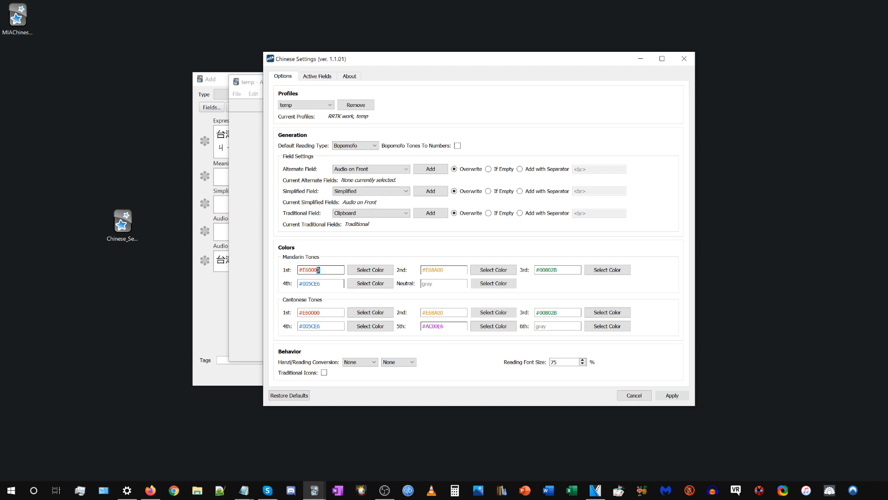
# Look at the colour picker for the first Mandarin tone and close it without choosing a colour.
pyautogui.moveTo(319, 270); pyautogui.dragTo(298, 270)
pyautogui.click(320, 269)
pyautogui.click(370, 270)
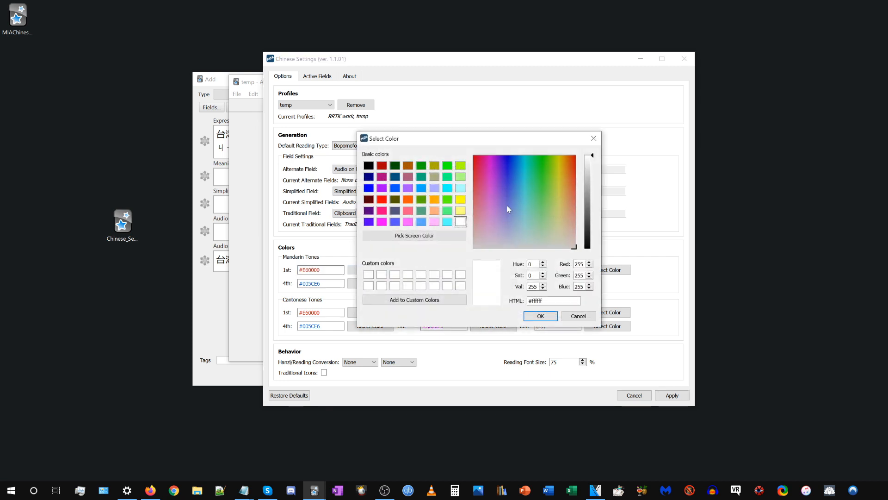
pyautogui.click(594, 138)
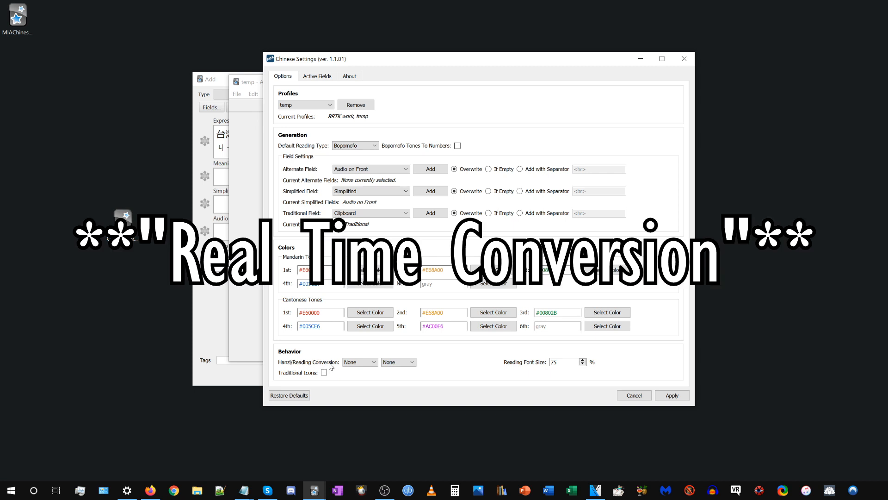
# Set the Hanzi/Reading Conversion to Traditional characters and Bopomofo readings.
pyautogui.click(363, 363)
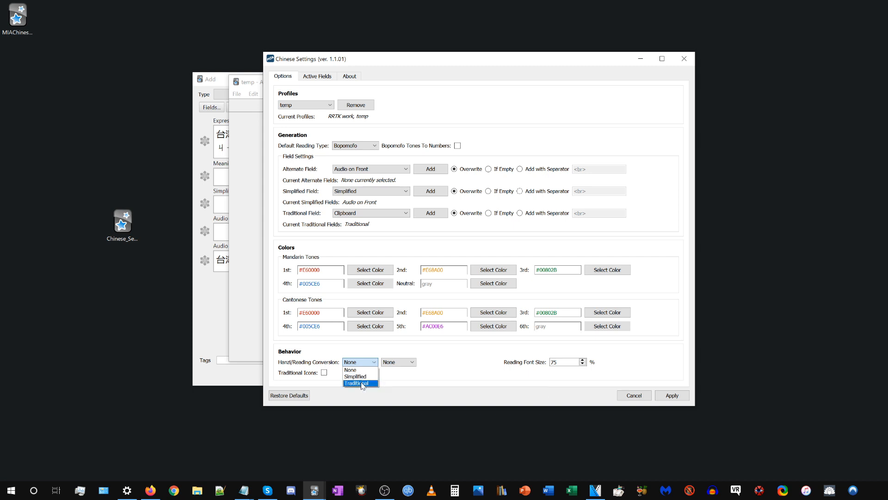
pyautogui.click(356, 383)
pyautogui.click(394, 364)
pyautogui.click(395, 383)
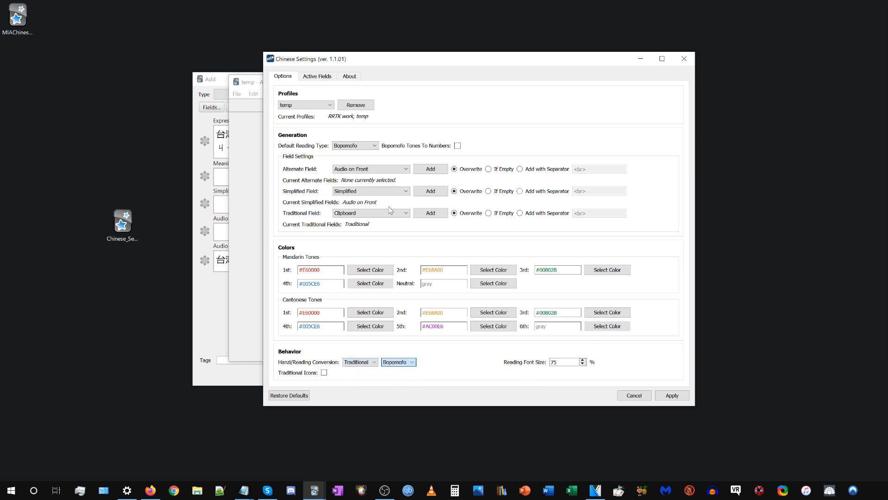
# Set the default reading type to Pinyin, enable Bopomofo Tones To Numbers and apply the settings.
pyautogui.click(354, 145)
pyautogui.click(353, 154)
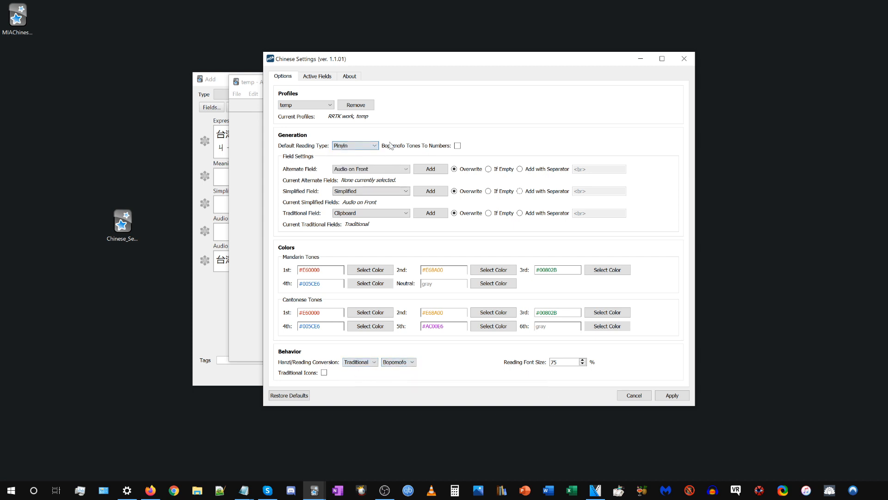
pyautogui.click(458, 146)
pyautogui.click(671, 395)
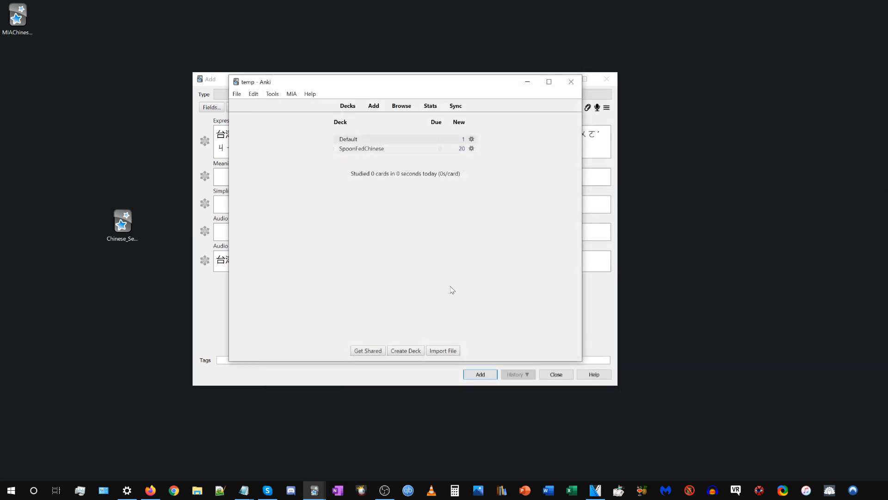
# Paste the simplified sentence 你和你爸爸长得一模一样! into the new note's empty Expression field and generate its readings.
pyautogui.click(604, 297)
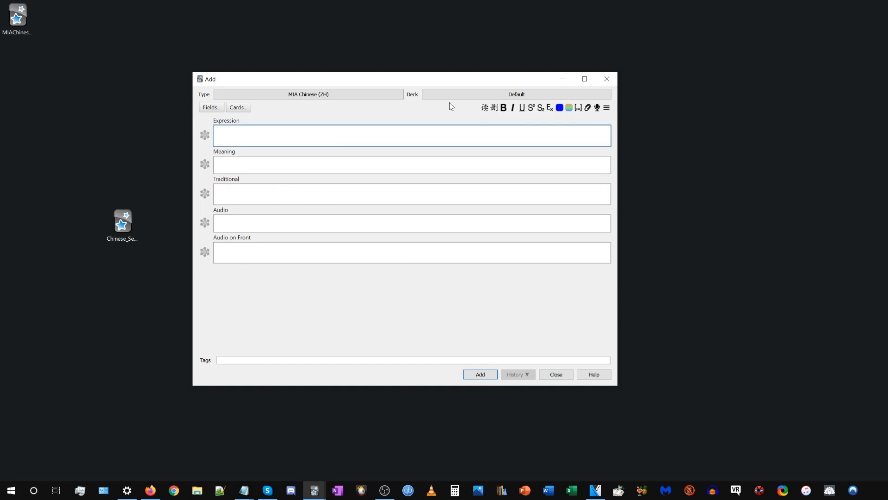
pyautogui.write('你和你爸爸长得一模一样！')
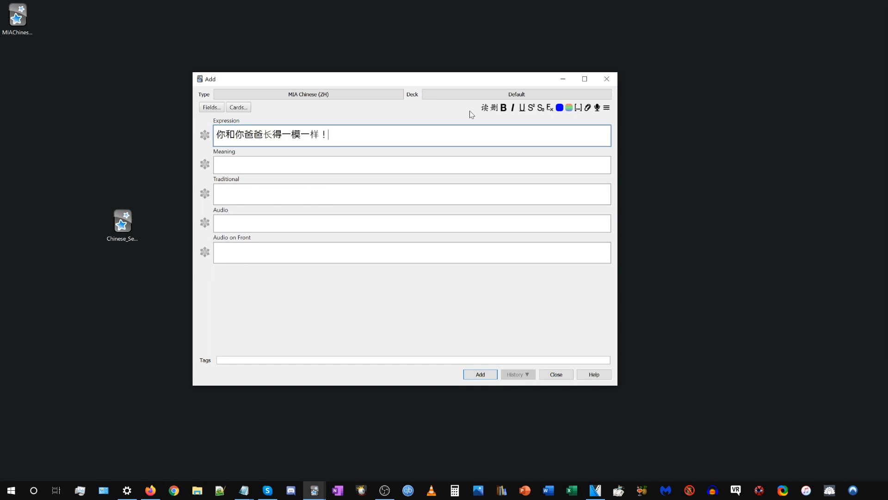
pyautogui.click(488, 109)
pyautogui.hotkey('ctrl', 'z')
pyautogui.hotkey('ctrl', 'z')
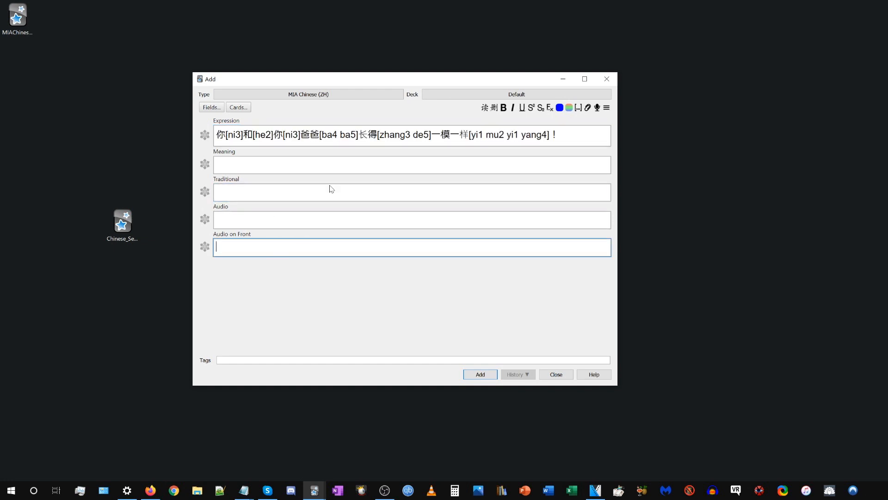
pyautogui.click(463, 135)
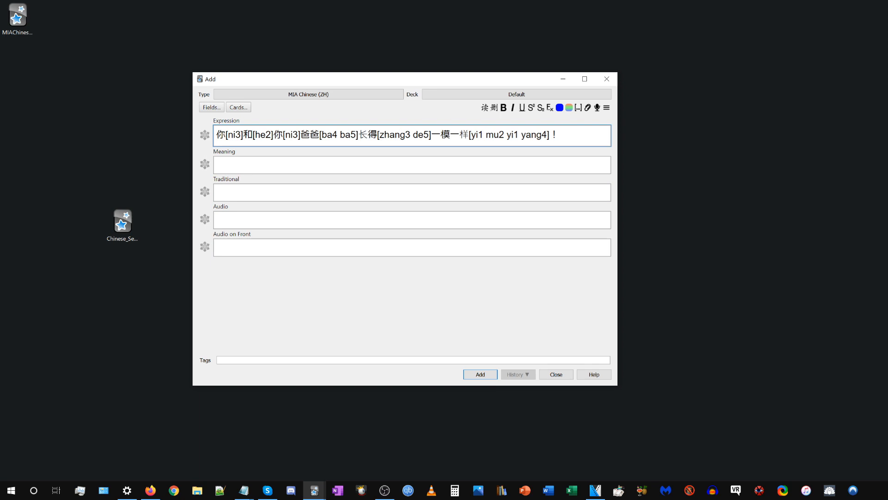
# Examine the card template preview of the sentence against the note's Expression text, skim the front template code and close the card types.
pyautogui.click(237, 106)
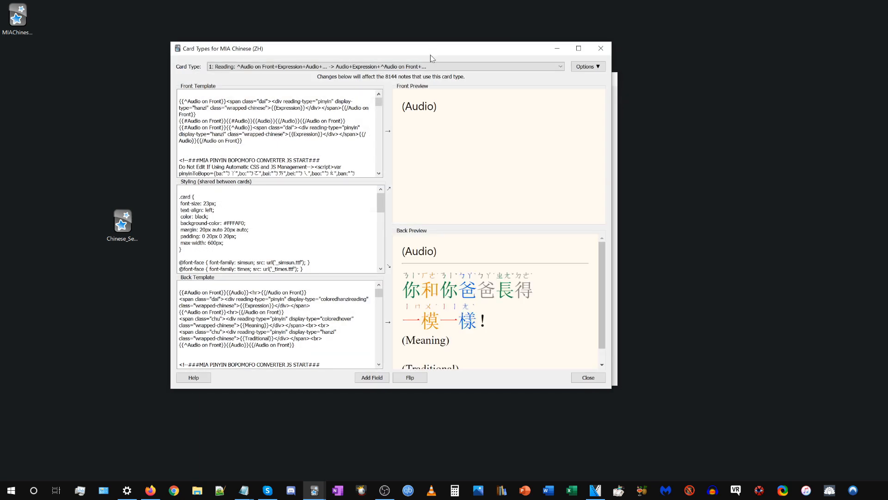
pyautogui.moveTo(430, 54); pyautogui.dragTo(683, 49)
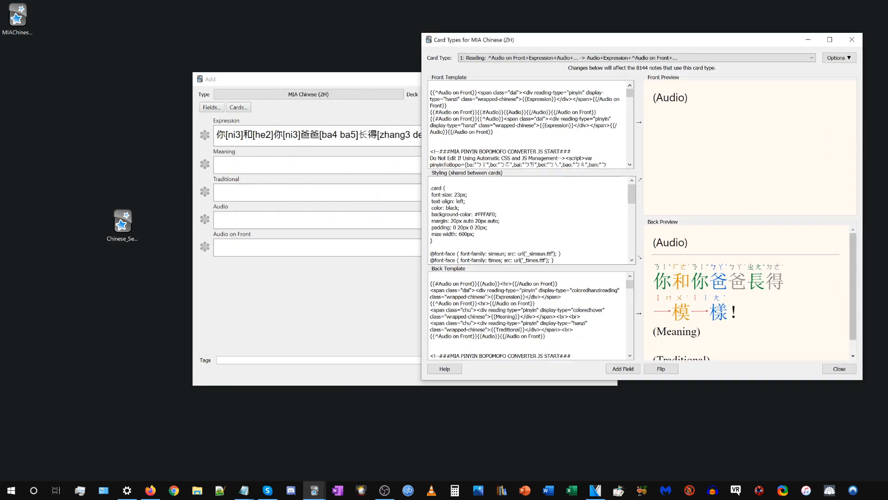
pyautogui.doubleClick(720, 313)
pyautogui.click(647, 266)
pyautogui.moveTo(597, 43); pyautogui.dragTo(406, 196)
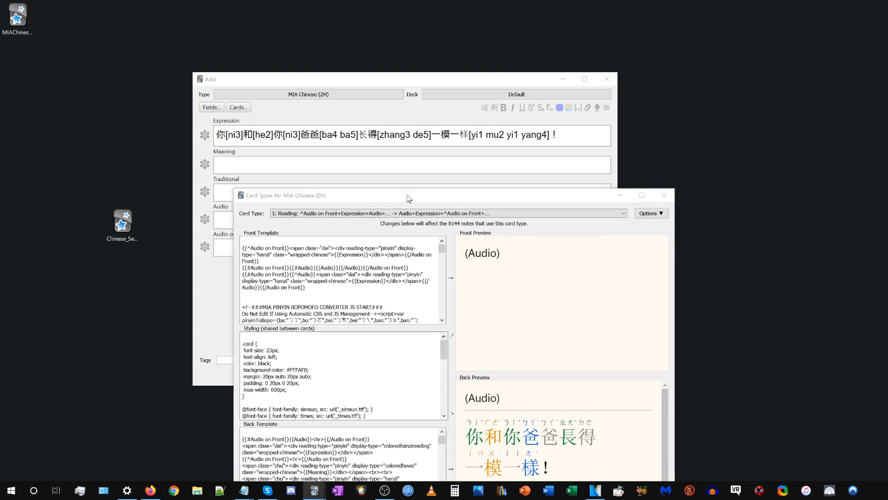
pyautogui.click(391, 139)
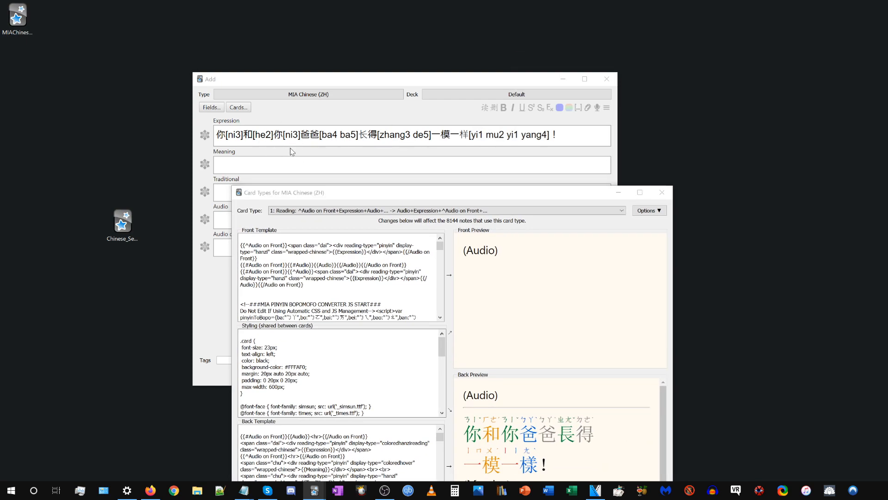
pyautogui.moveTo(343, 198); pyautogui.dragTo(414, 60)
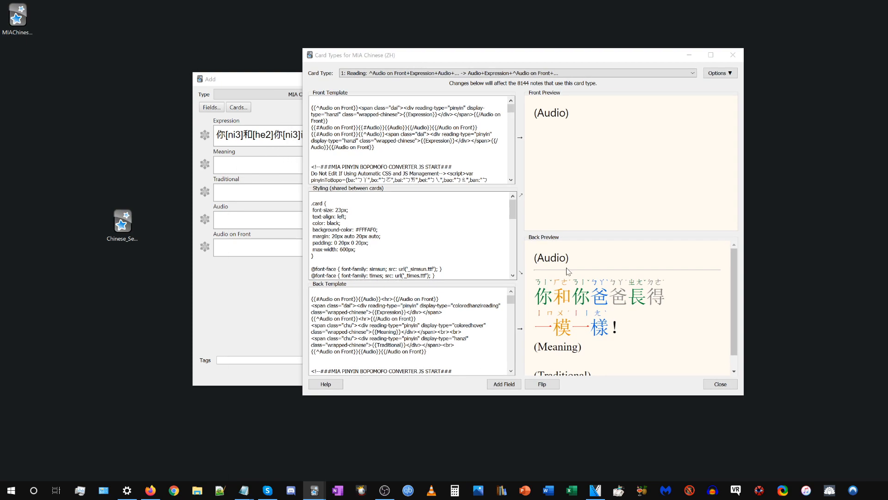
pyautogui.moveTo(511, 108); pyautogui.dragTo(510, 160)
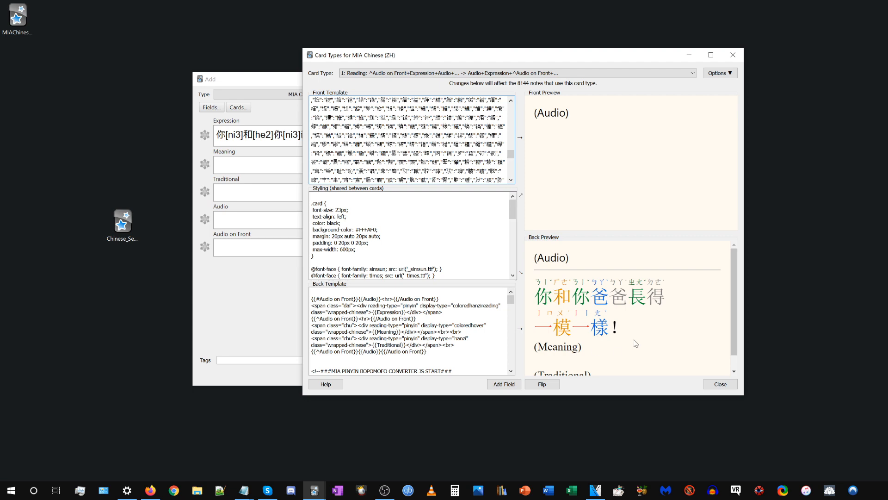
pyautogui.click(734, 56)
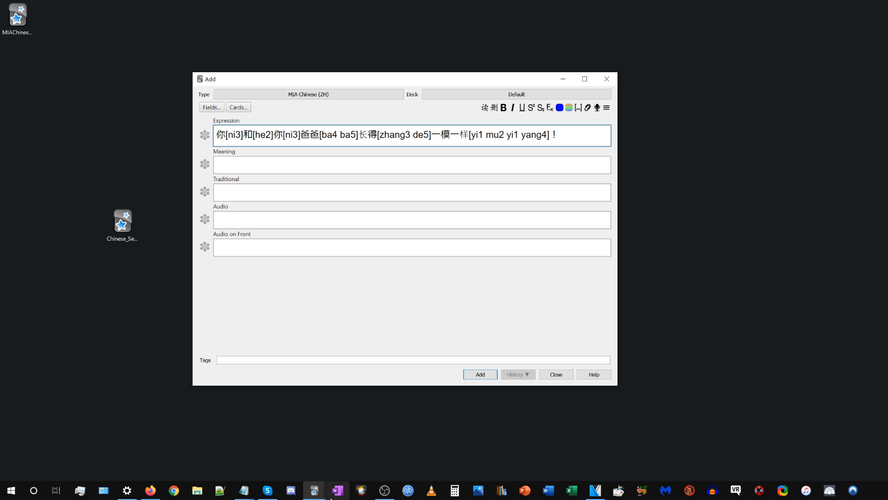
# Reopen Chinese Settings, place it beside the note and review the Expression text with its readings.
pyautogui.click(315, 490)
pyautogui.click(302, 466)
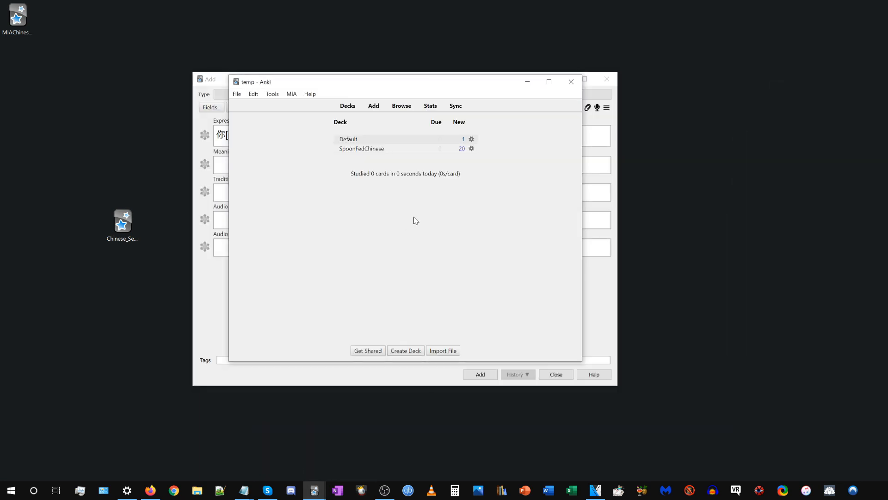
pyautogui.click(293, 94)
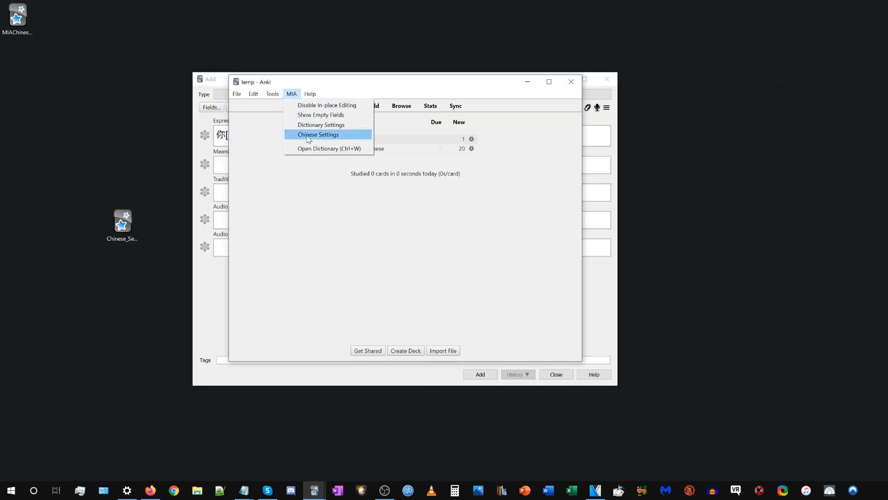
pyautogui.click(308, 135)
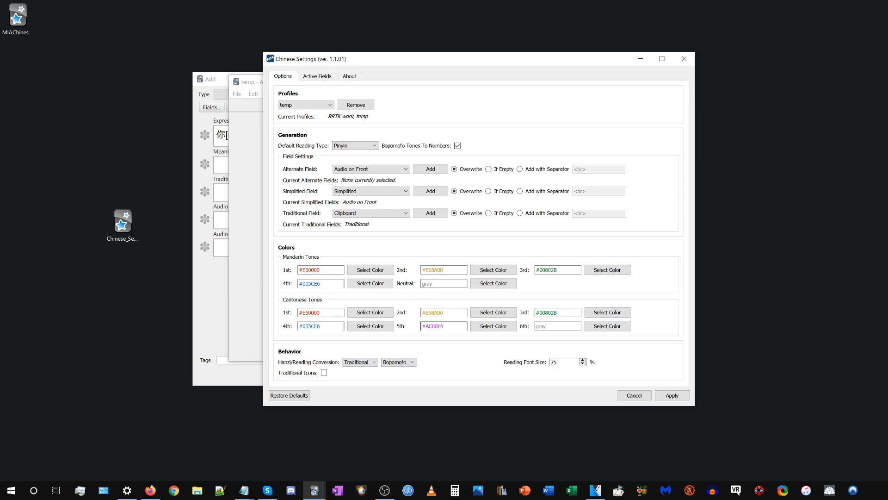
pyautogui.moveTo(336, 63); pyautogui.dragTo(439, 76)
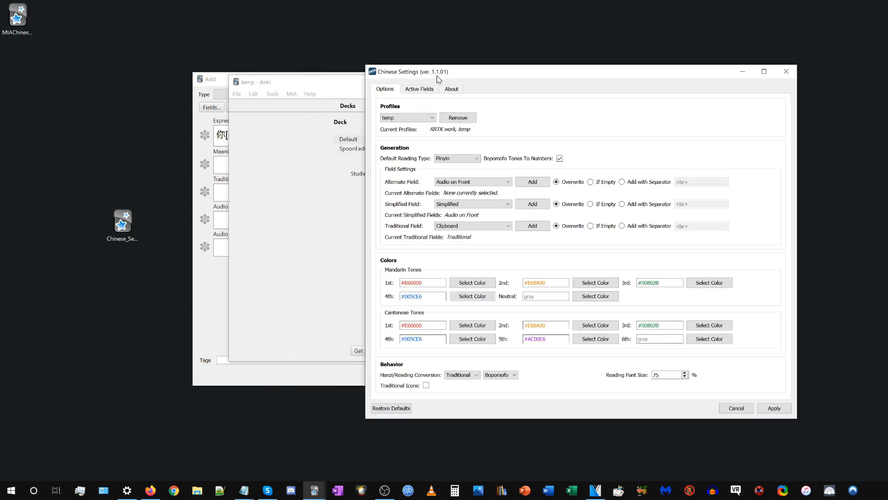
pyautogui.click(205, 192)
pyautogui.click(202, 191)
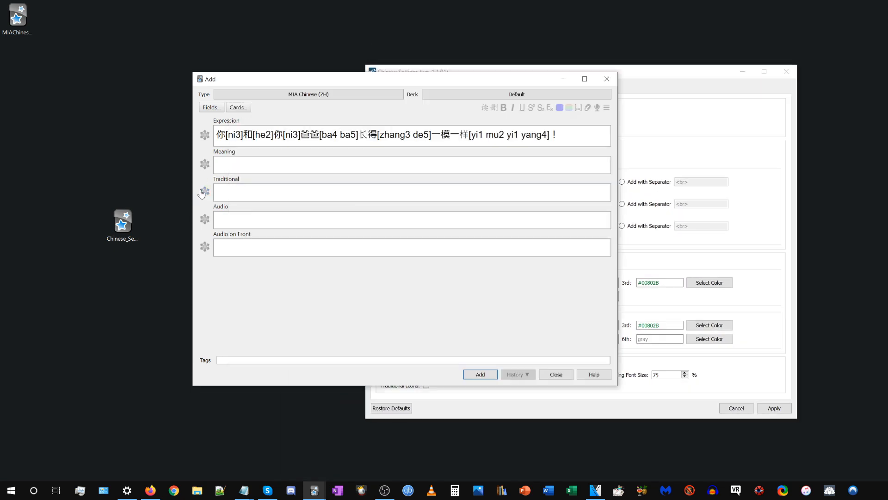
pyautogui.moveTo(559, 134); pyautogui.dragTo(125, 138)
pyautogui.click(709, 144)
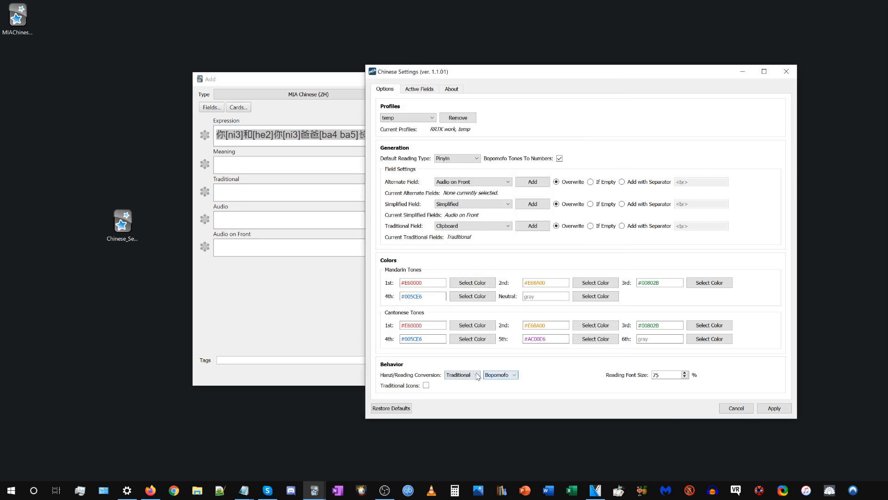
# Set the Hanzi/Reading Conversion to None and Pinyin, enable Traditional Icons and apply the settings.
pyautogui.click(462, 375)
pyautogui.click(462, 382)
pyautogui.click(499, 375)
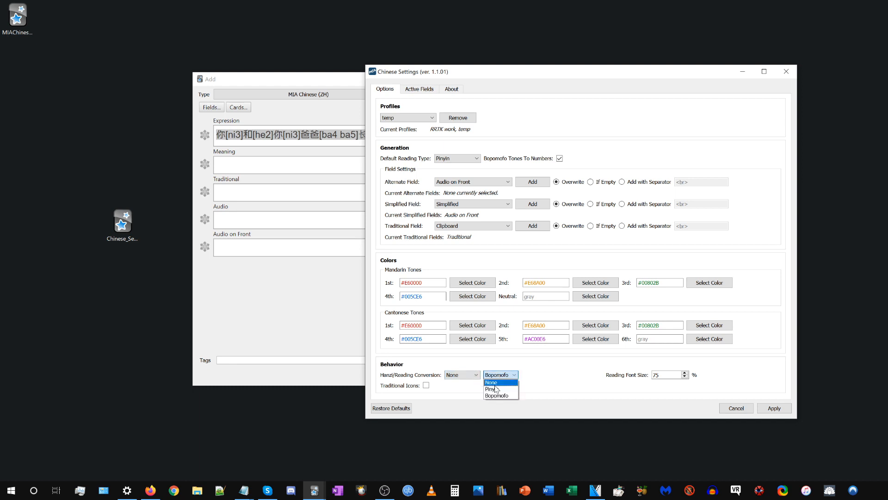
pyautogui.click(495, 389)
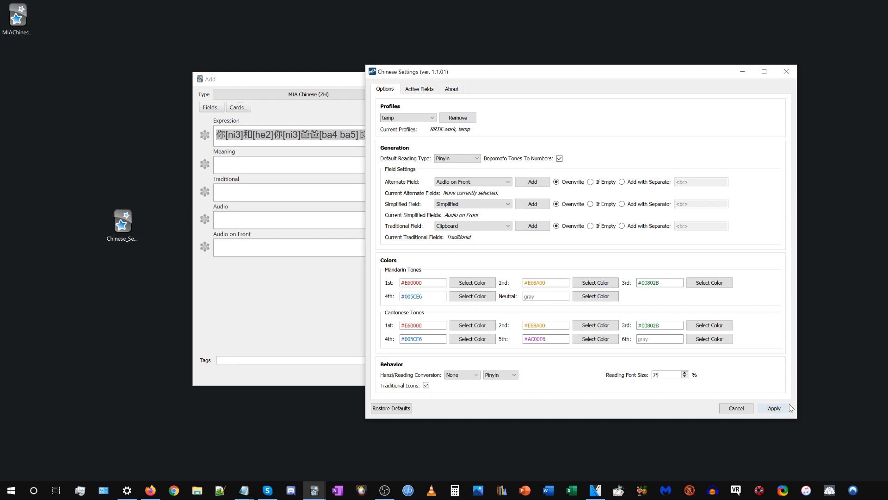
pyautogui.click(775, 408)
# Close the unsaved note, discarding its input, and start a new note to see the editor's reading icons.
pyautogui.click(607, 79)
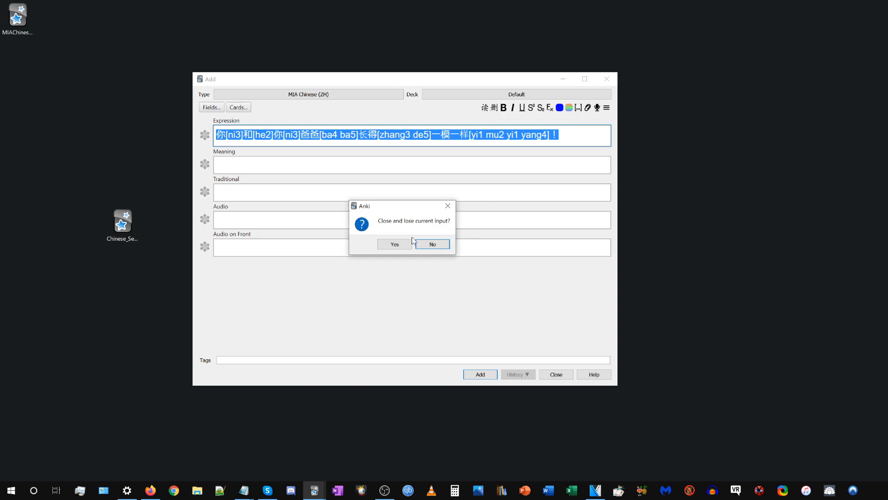
pyautogui.click(396, 244)
pyautogui.click(317, 496)
pyautogui.click(318, 496)
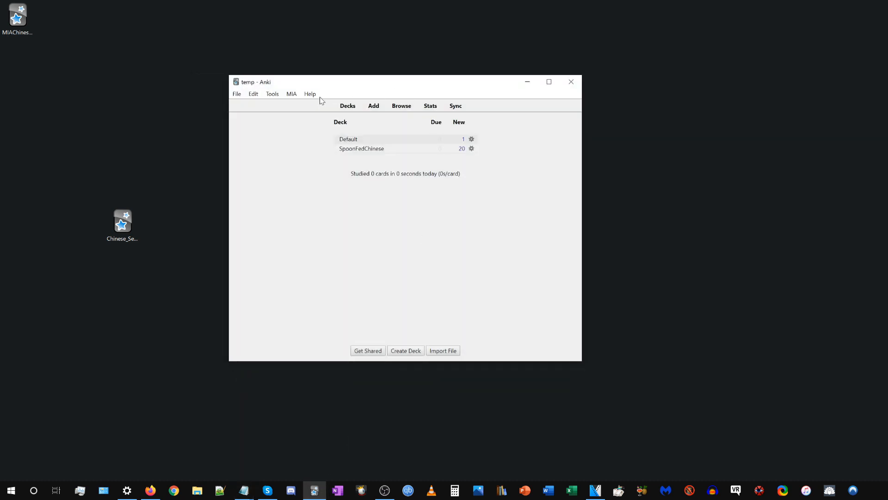
pyautogui.click(373, 106)
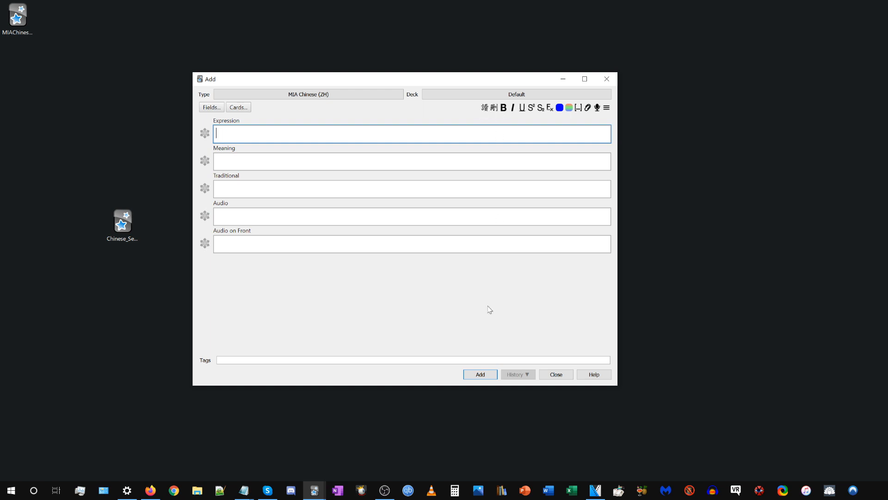
# Reopen Chinese Settings, set the Reading Font Size to 25% and apply it.
pyautogui.click(314, 490)
pyautogui.click(293, 470)
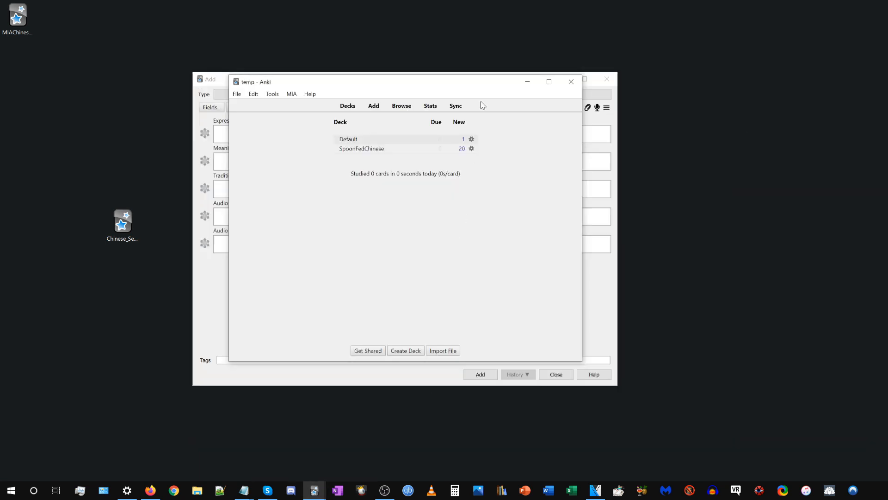
pyautogui.moveTo(483, 82); pyautogui.dragTo(468, 138)
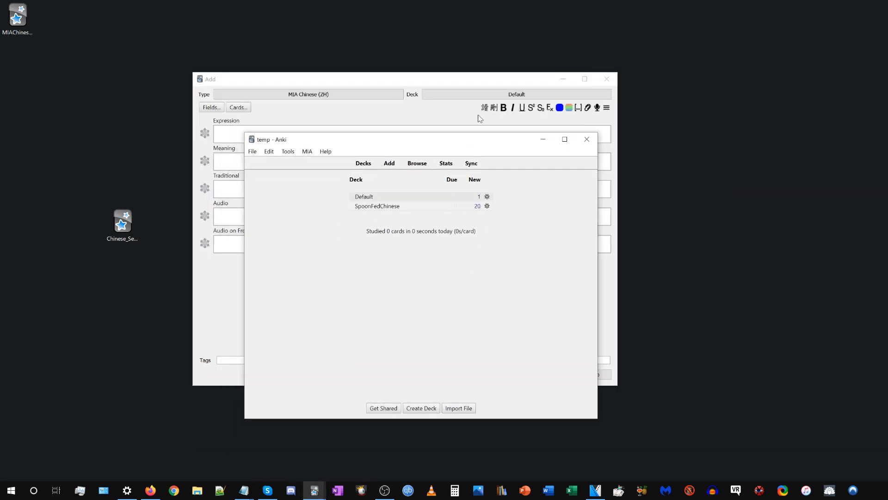
pyautogui.click(308, 151)
pyautogui.click(323, 196)
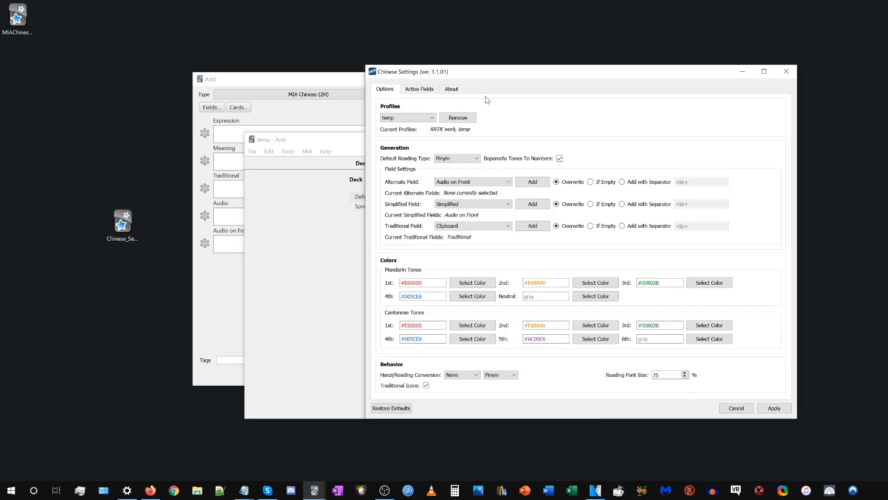
pyautogui.moveTo(483, 74); pyautogui.dragTo(431, 188)
pyautogui.click(436, 166)
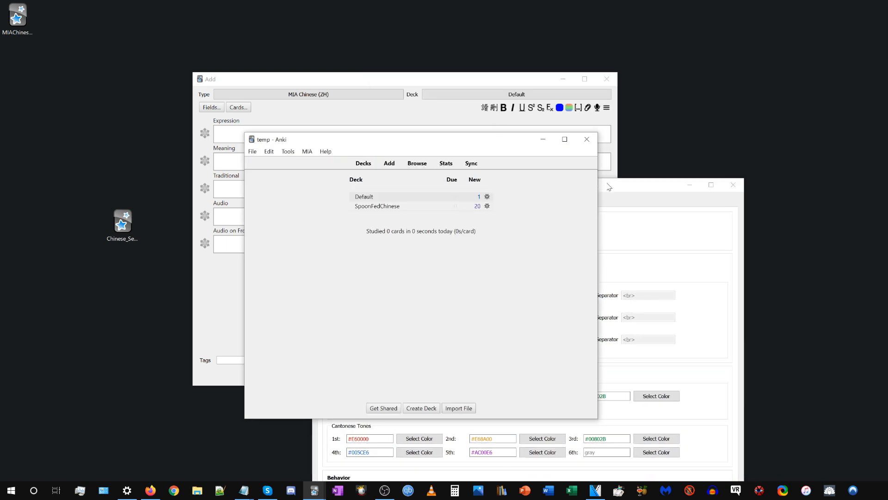
pyautogui.moveTo(608, 184); pyautogui.dragTo(593, 59)
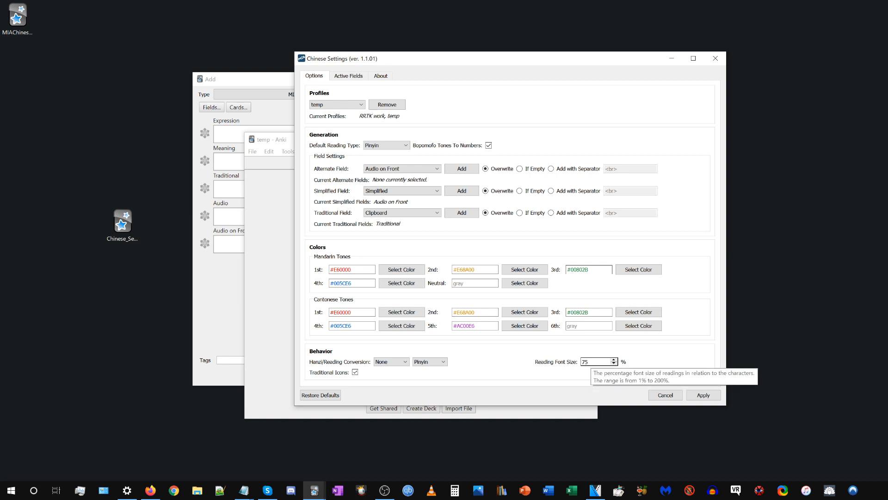
pyautogui.moveTo(591, 362); pyautogui.dragTo(575, 363)
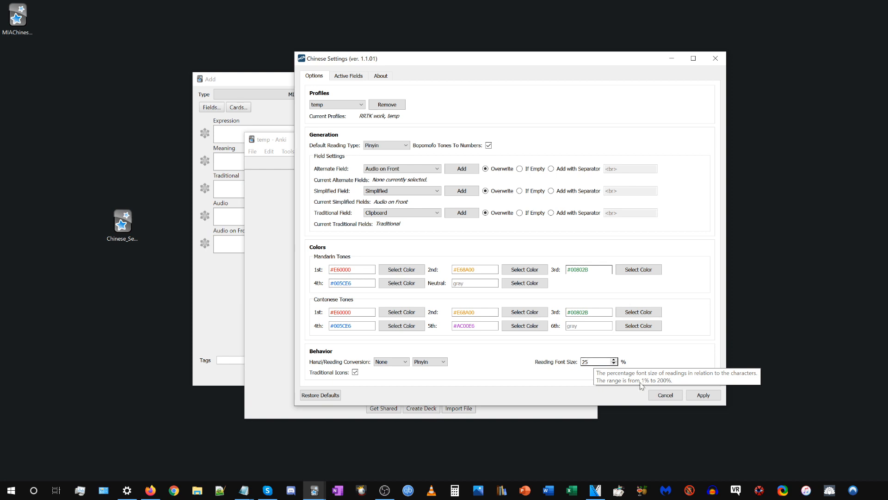
pyautogui.click(704, 395)
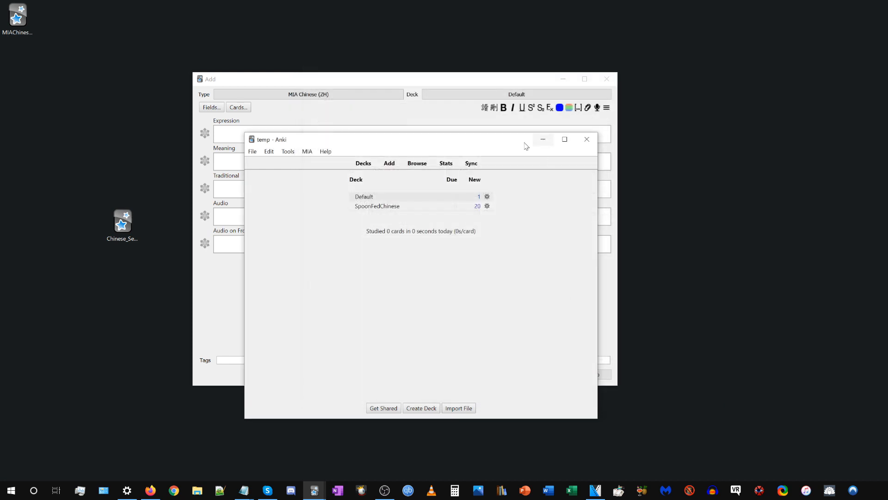
# Study the Default deck's card and reveal its answer to check the size of the readings above the hanzi.
pyautogui.click(364, 197)
pyautogui.click(463, 217)
pyautogui.click(430, 406)
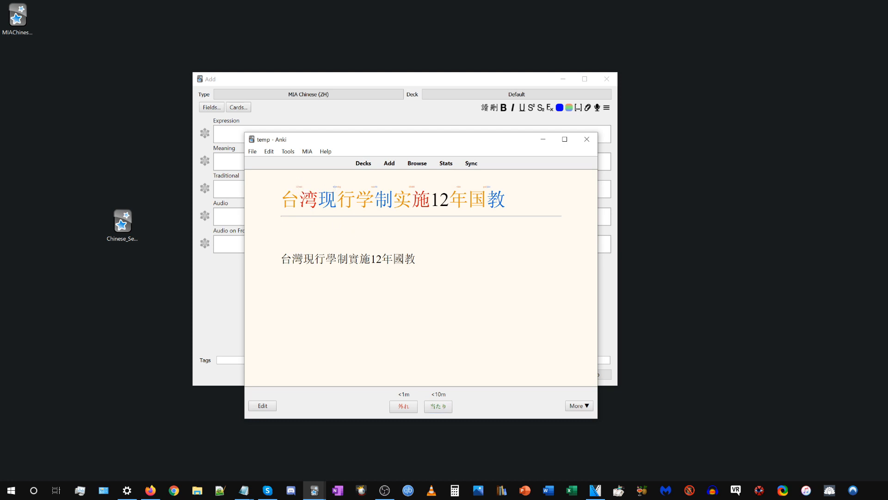
pyautogui.moveTo(524, 200); pyautogui.dragTo(339, 201)
pyautogui.click(382, 241)
# Reopen Chinese Settings, set the Reading Font Size to 75% and apply it.
pyautogui.click(307, 151)
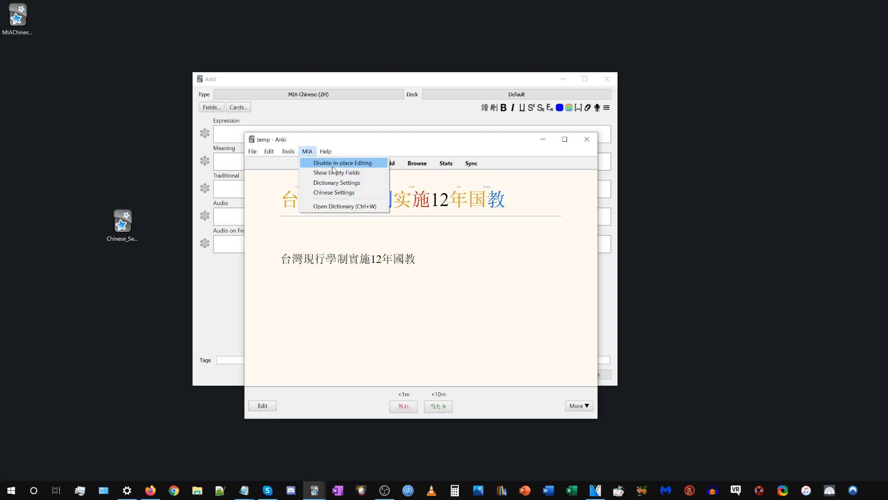
pyautogui.click(337, 193)
pyautogui.click(597, 362)
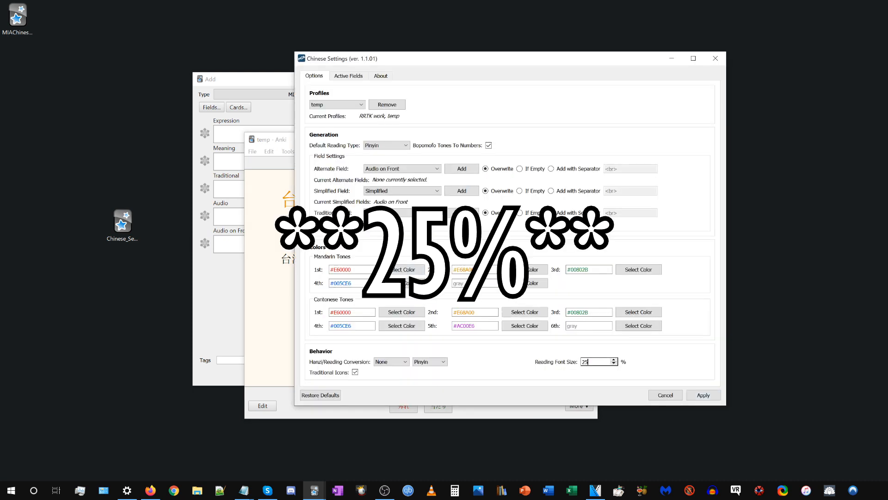
pyautogui.press('BackSpace')
pyautogui.press('BackSpace')
pyautogui.write('7')
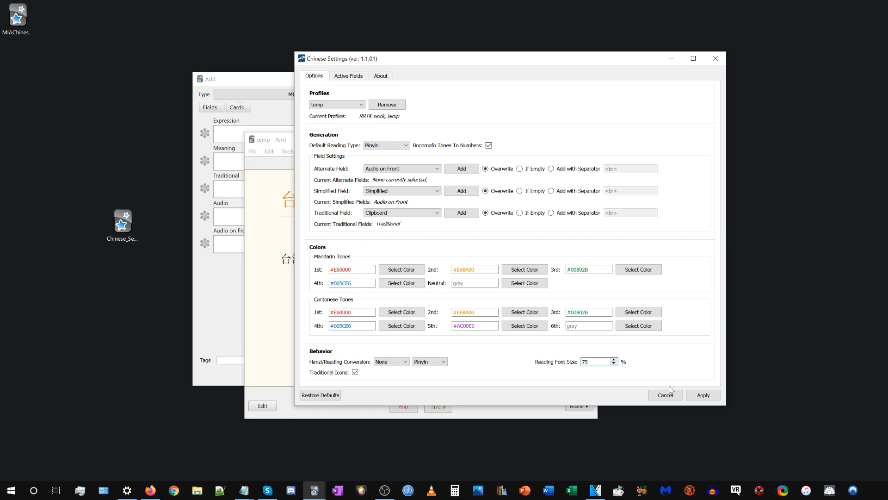
pyautogui.click(703, 395)
# Return to the deck list, study the Default deck again and reveal the card's answer with the resized readings.
pyautogui.click(363, 165)
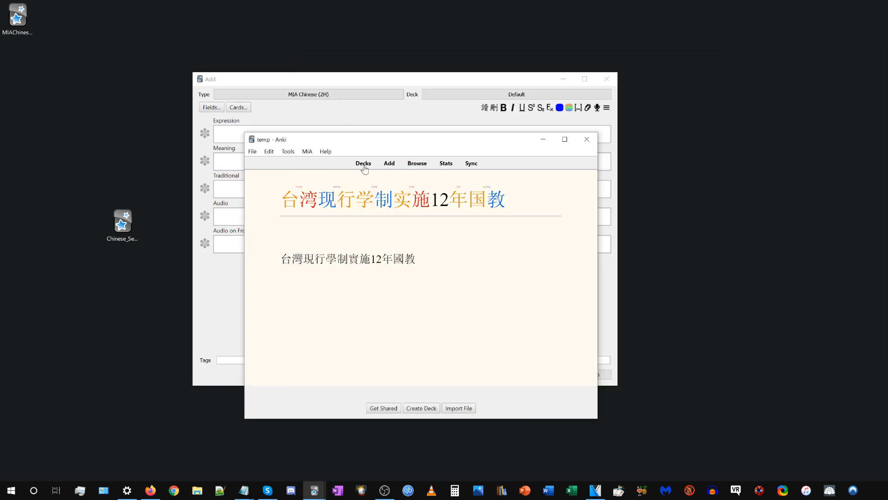
pyautogui.click(364, 197)
pyautogui.click(470, 215)
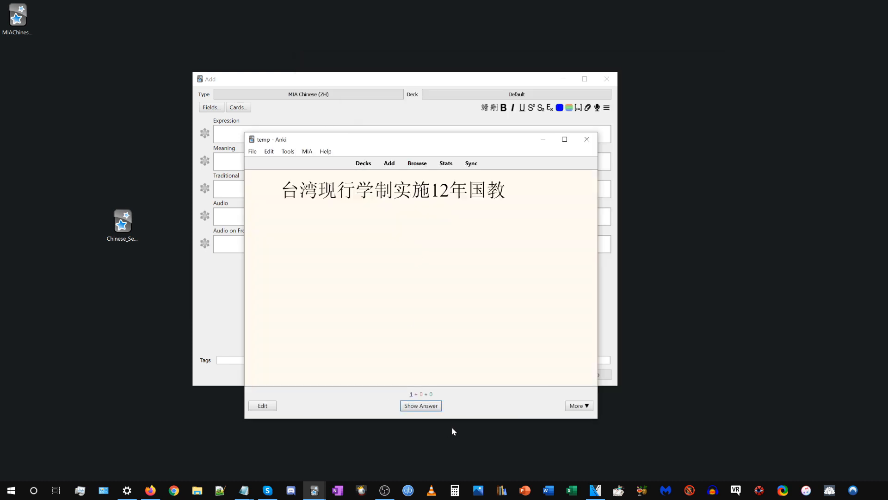
pyautogui.click(428, 409)
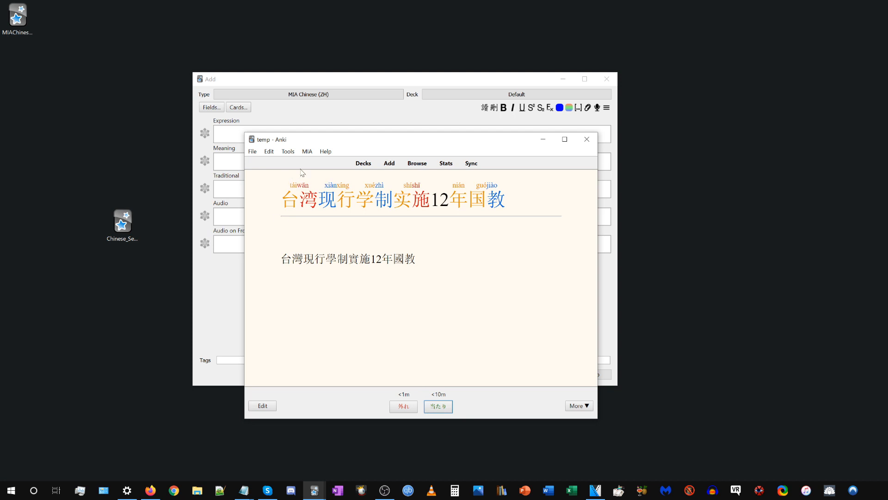
# Reopen Chinese Settings, show the Active Fields list with its Auto CSS & JS Generation option and move the window aside.
pyautogui.click(307, 151)
pyautogui.click(324, 198)
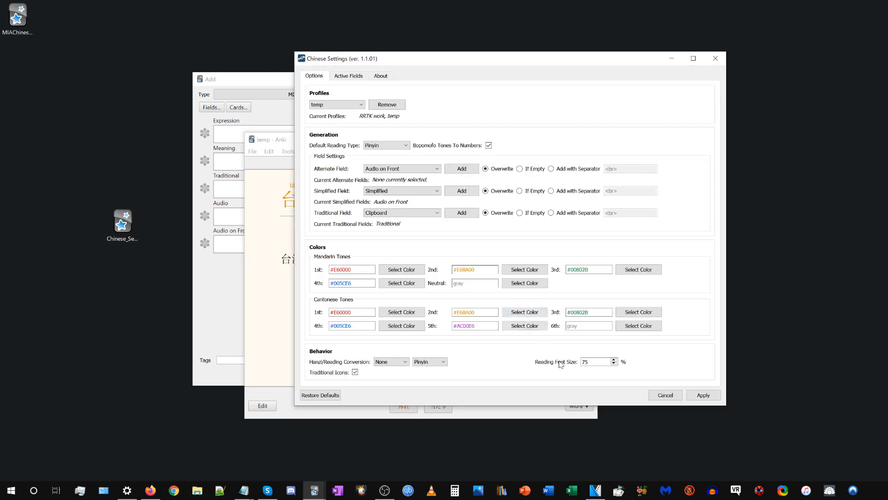
pyautogui.doubleClick(585, 362)
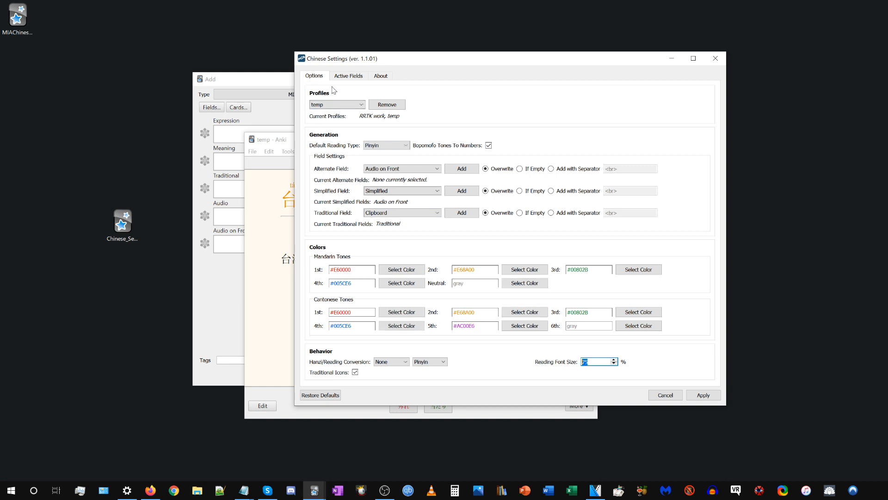
pyautogui.click(348, 76)
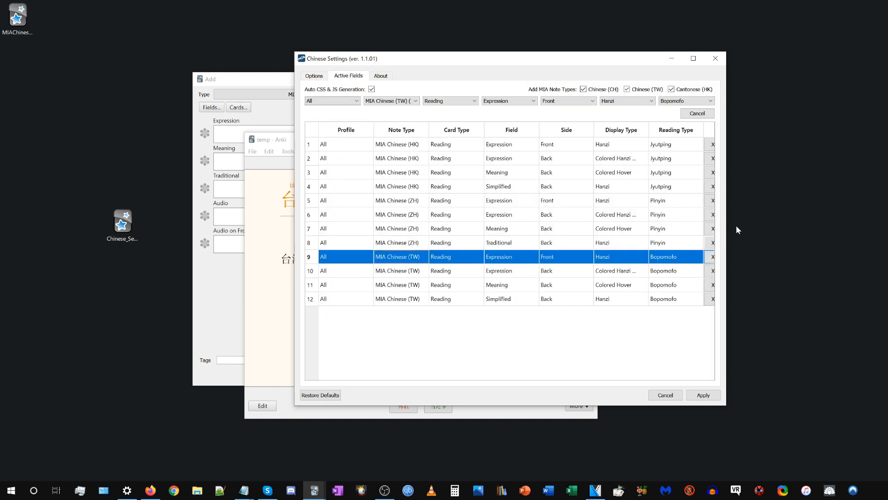
pyautogui.click(476, 320)
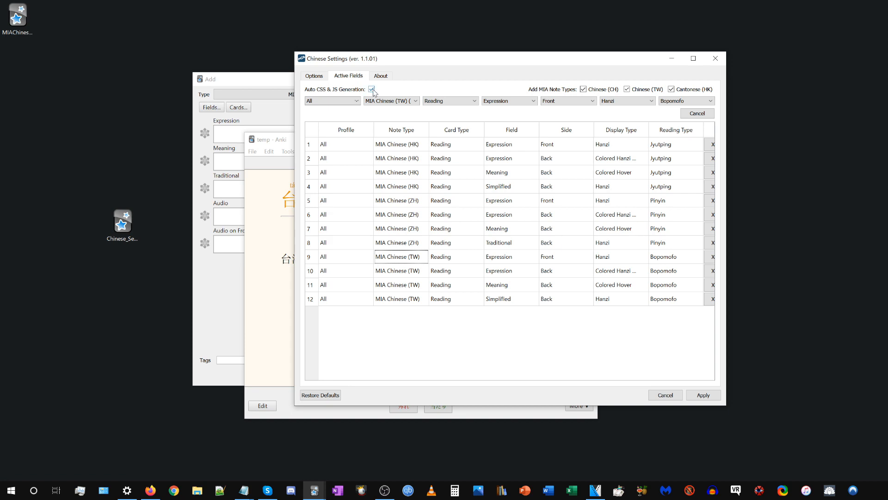
pyautogui.moveTo(390, 60); pyautogui.dragTo(417, 58)
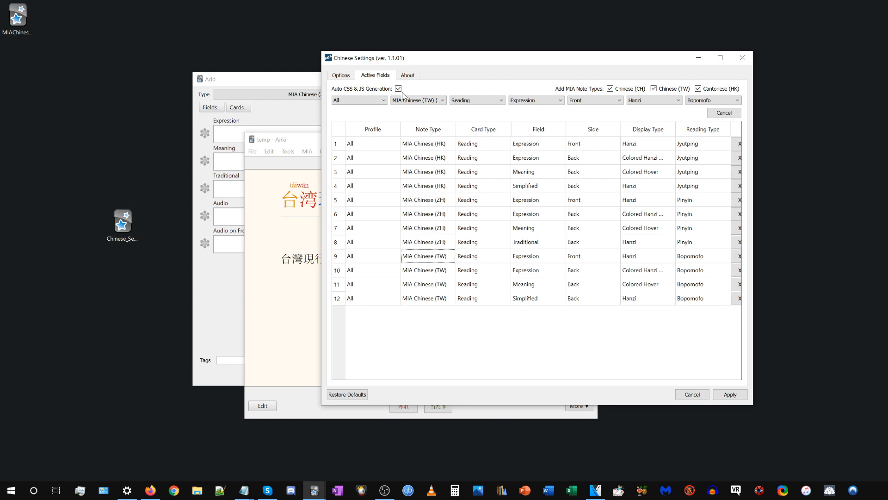
# Open the MIA Chinese (ZH) card templates from the browser and delete a block of converter script from the Front Template.
pyautogui.click(316, 172)
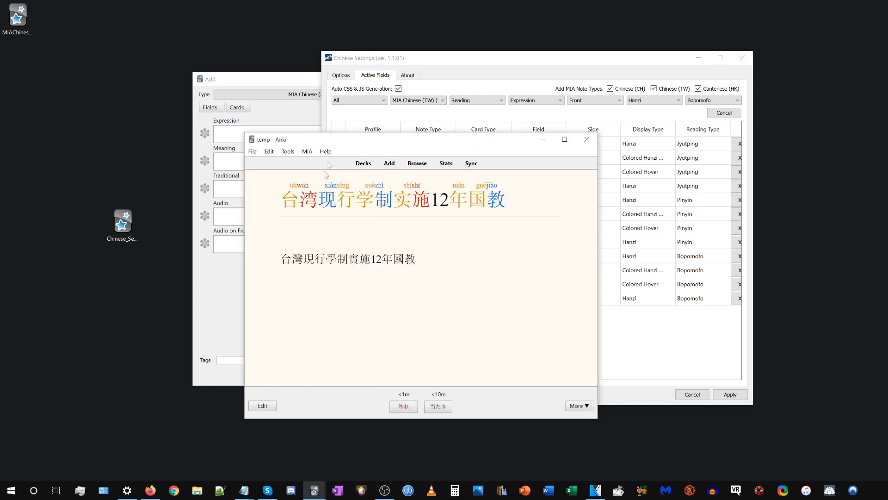
pyautogui.click(418, 165)
pyautogui.click(399, 241)
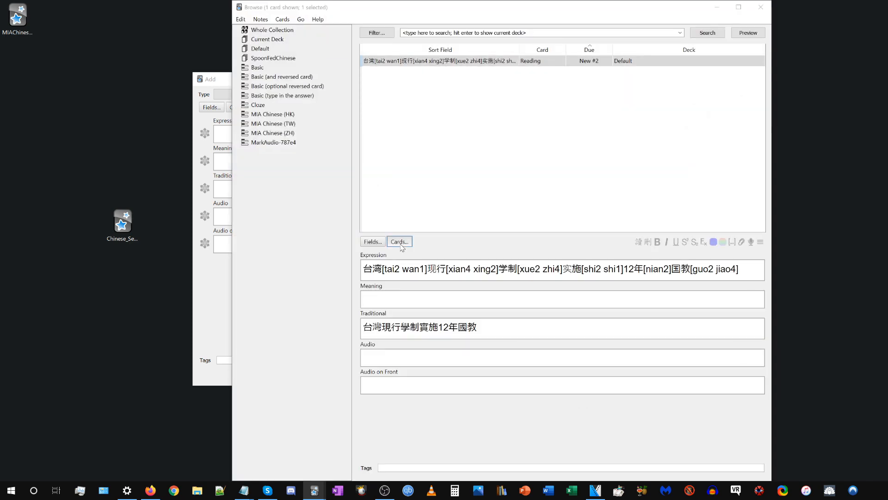
pyautogui.moveTo(387, 132); pyautogui.dragTo(435, 181)
pyautogui.moveTo(434, 118); pyautogui.dragTo(442, 153)
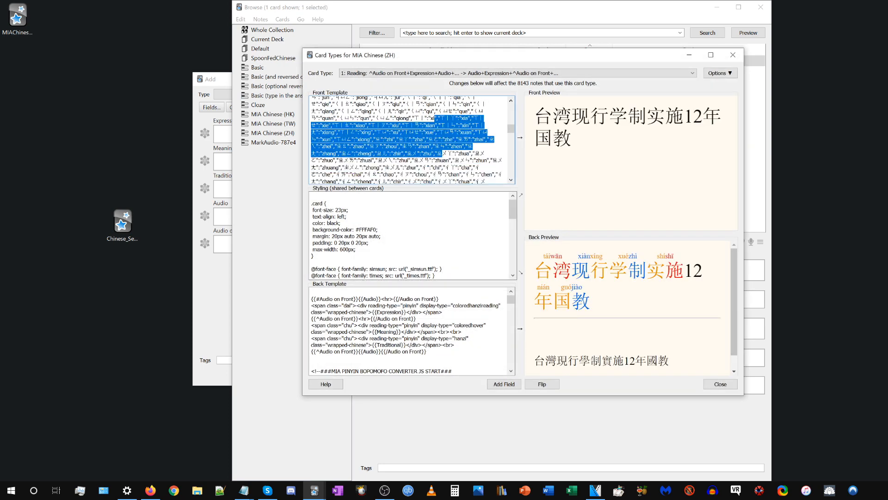
pyautogui.press('Delete')
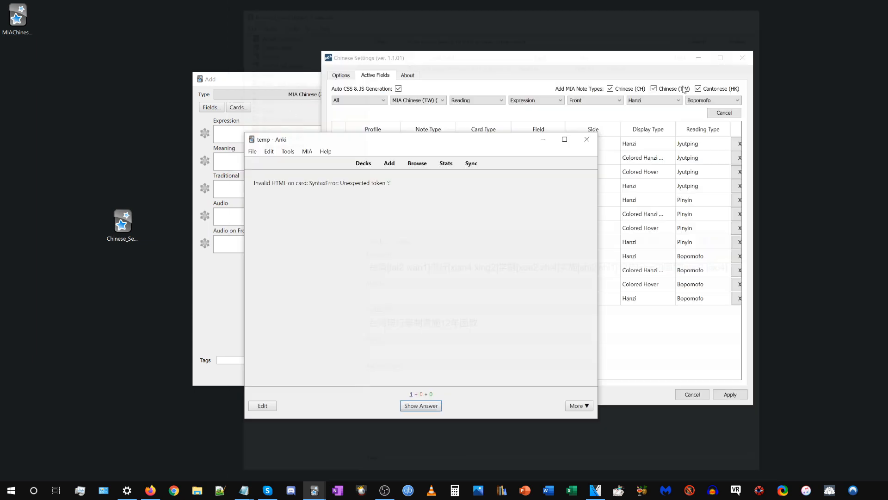
# Look through the Active Fields entries for the MIA Chinese (ZH) and MIA Chinese (HK) back sides.
pyautogui.click(629, 218)
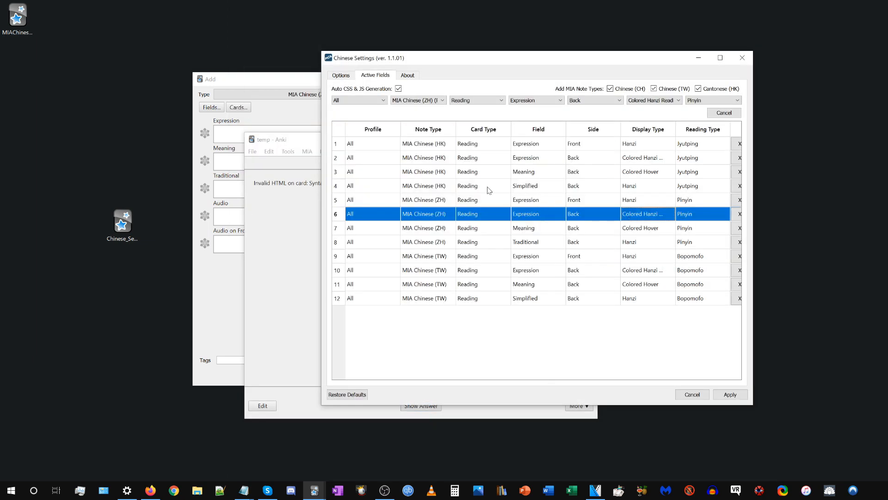
pyautogui.click(487, 161)
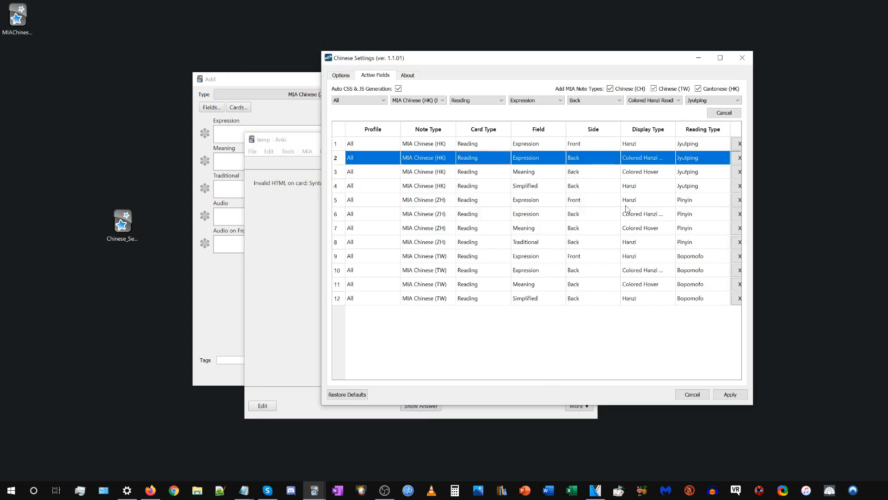
pyautogui.click(379, 229)
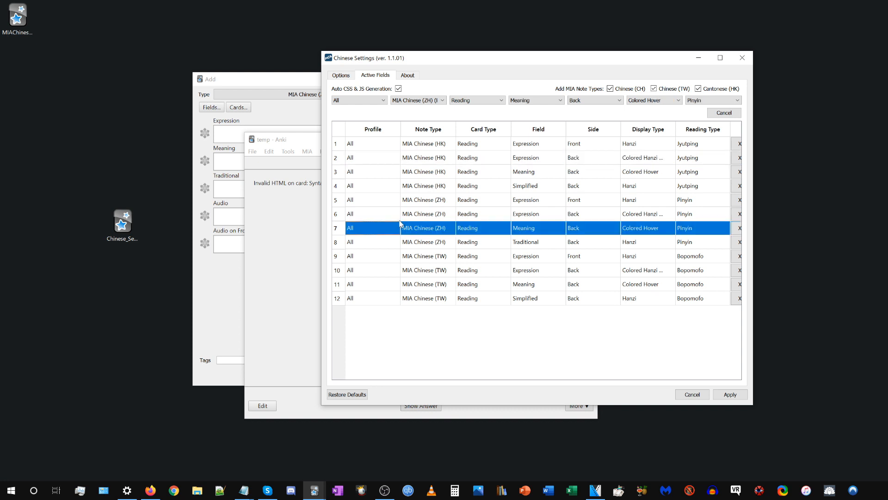
# Start studying the SpoonFedChinese deck and open the current note's card templates from its editor.
pyautogui.click(283, 224)
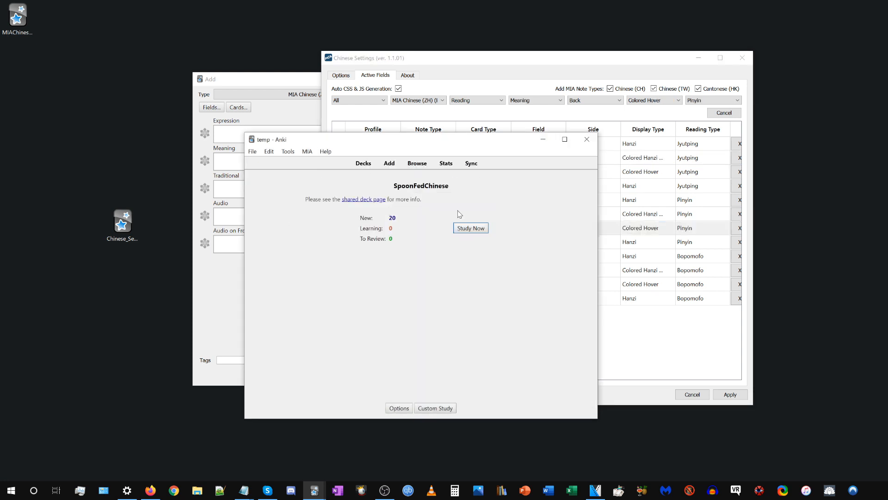
pyautogui.click(470, 228)
pyautogui.press('e')
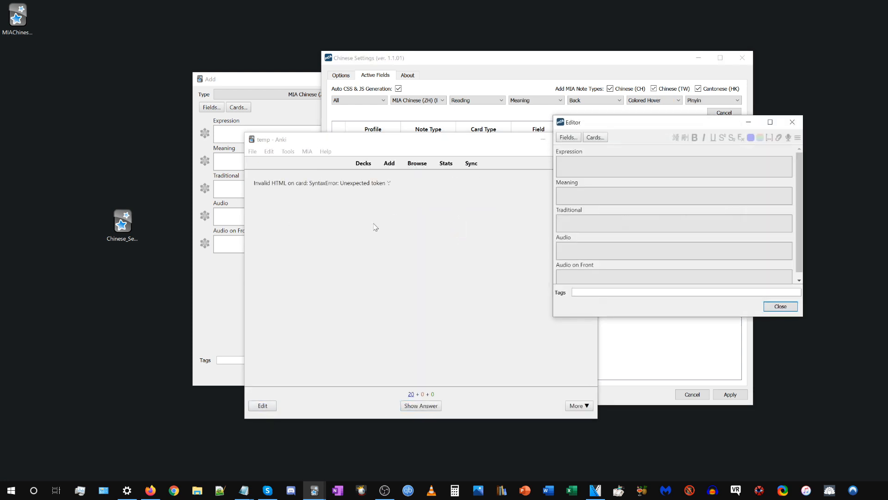
pyautogui.click(596, 138)
# Examine the MIA Chinese (ZH) Front Template's script and preview, and close the template window and note editor.
pyautogui.moveTo(447, 59); pyautogui.dragTo(297, 78)
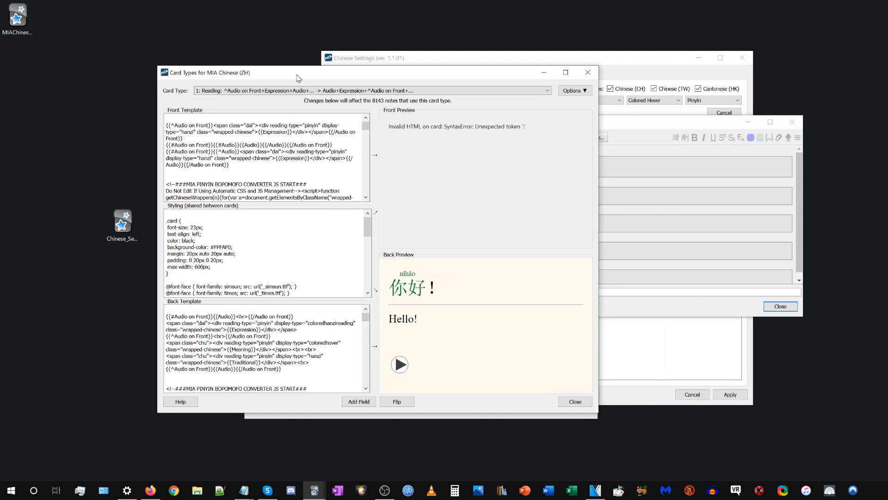
pyautogui.scroll(-6, 264, 158)
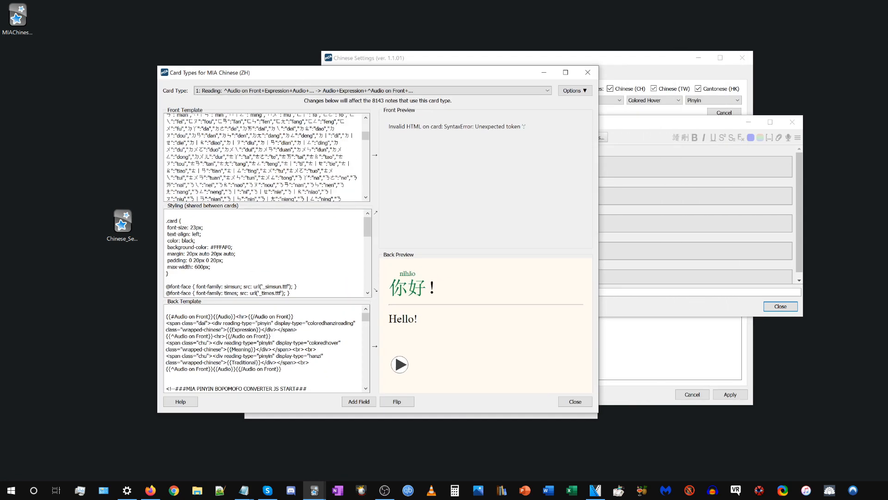
pyautogui.scroll(6, 263, 157)
pyautogui.click(183, 139)
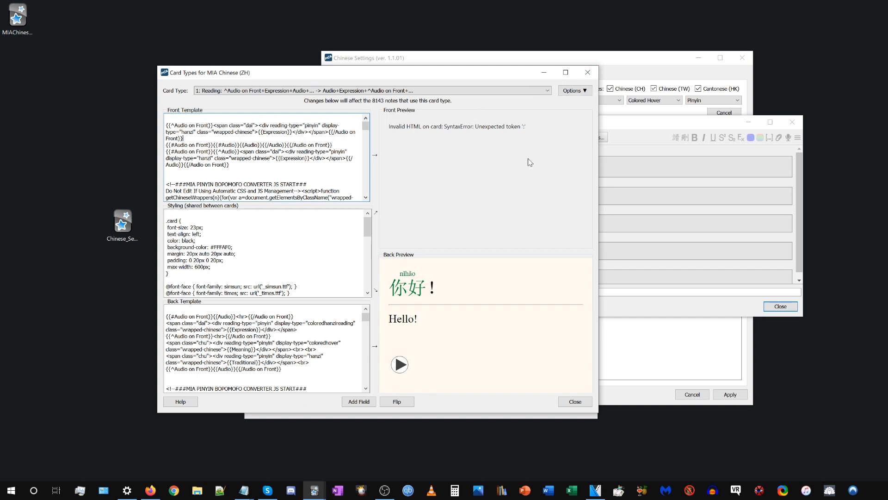
pyautogui.click(587, 73)
pyautogui.click(793, 121)
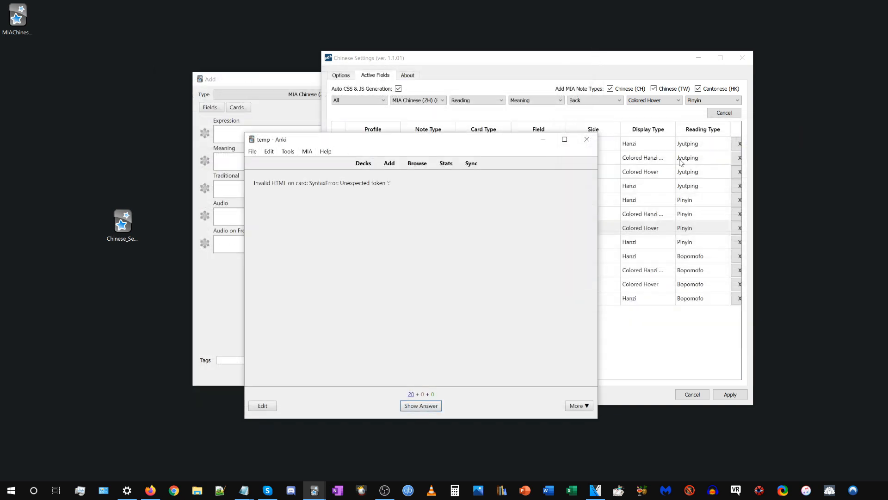
# Switch Auto CSS & JS Generation off and back on, select the MIA Chinese (ZH) front Expression entry, and close Chinese Settings without applying.
pyautogui.click(479, 51)
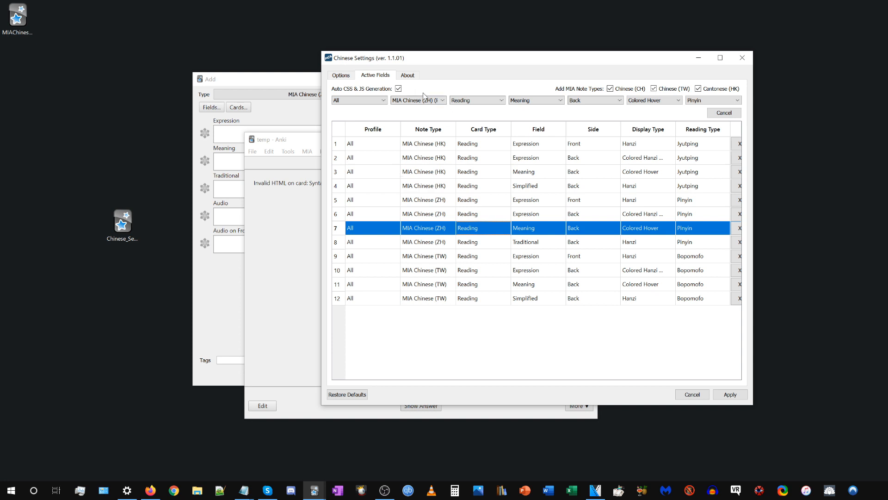
pyautogui.click(399, 89)
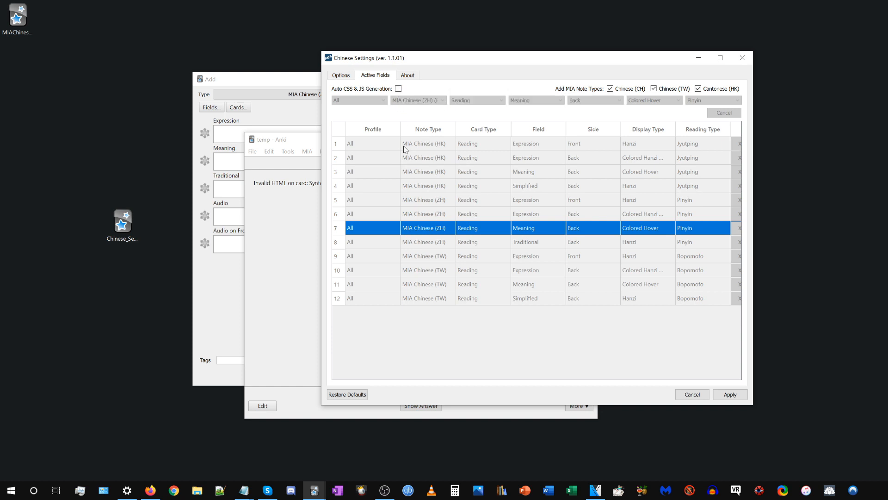
pyautogui.click(399, 89)
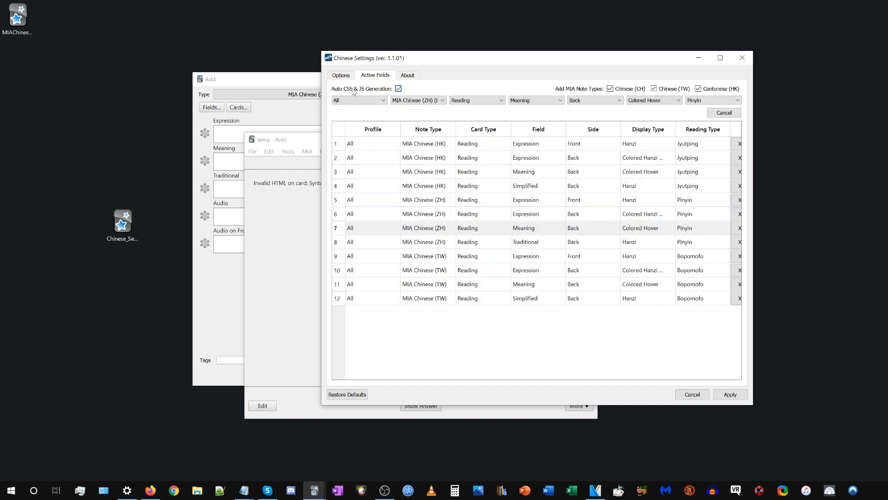
pyautogui.click(504, 203)
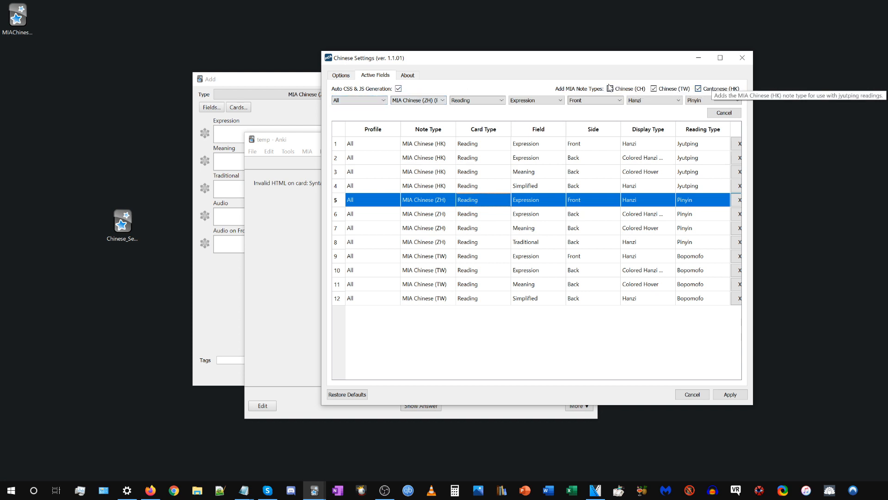
pyautogui.click(743, 58)
# Open the note type manager and delete the unused MIA Chinese (HK) and MIA Chinese (TW) note types.
pyautogui.click(307, 152)
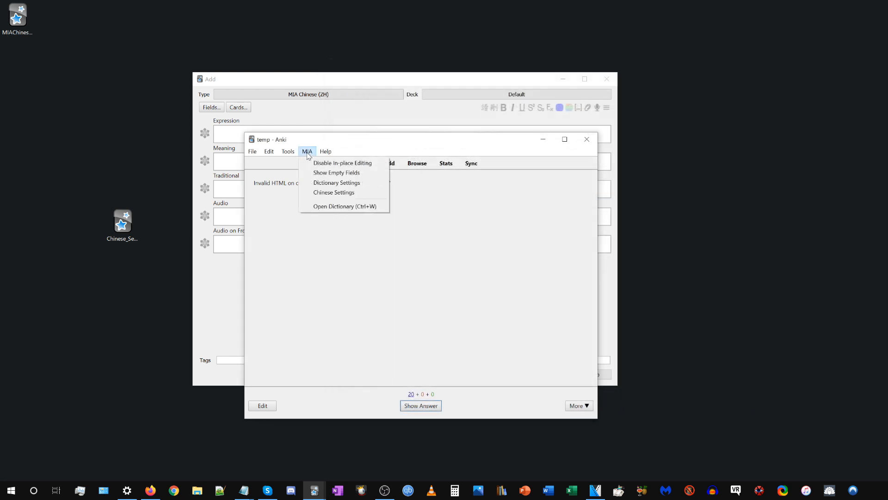
pyautogui.moveTo(288, 151)
pyautogui.click(324, 234)
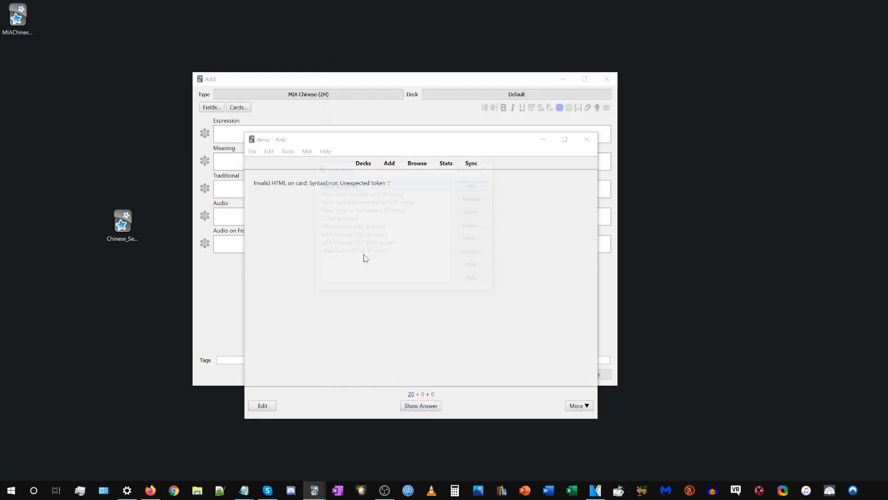
pyautogui.click(475, 212)
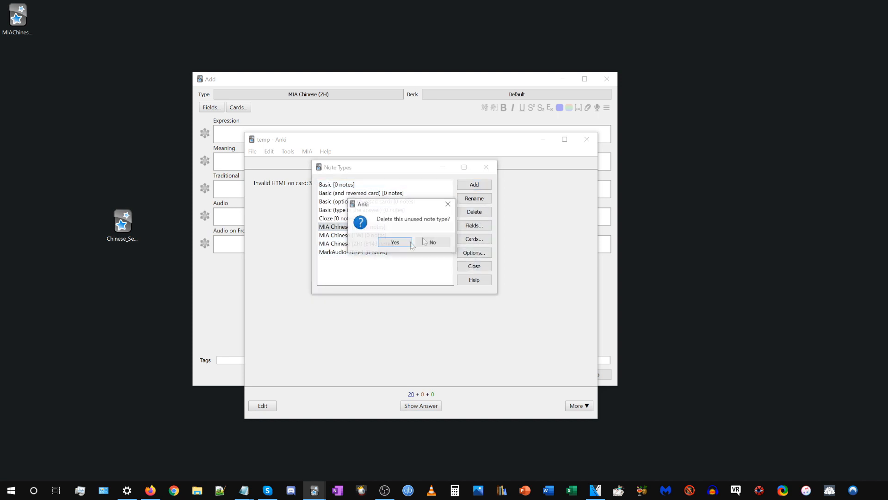
pyautogui.press('Return')
pyautogui.click(477, 216)
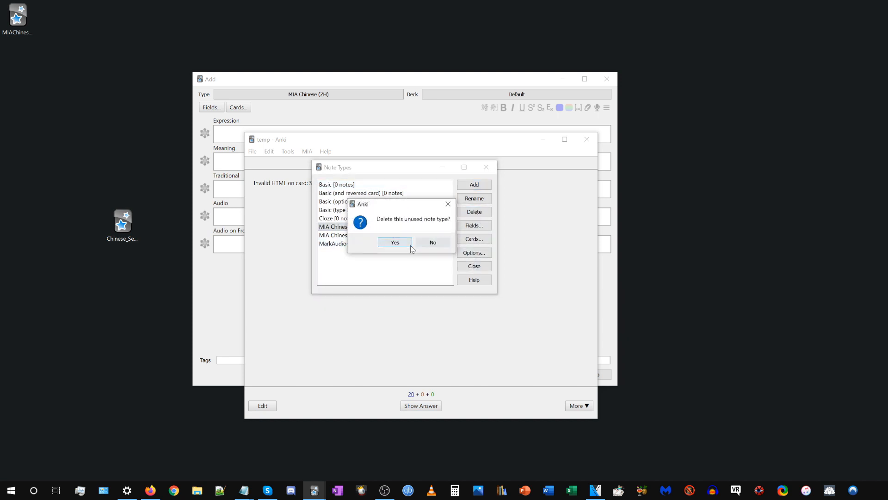
pyautogui.press('Return')
# Close the note type manager and the temp profile's main window.
pyautogui.click(362, 229)
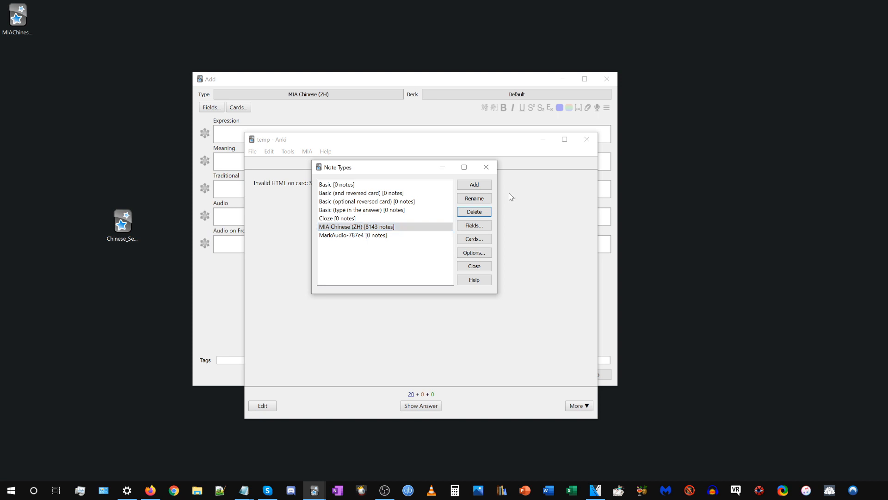
pyautogui.click(486, 167)
pyautogui.click(587, 140)
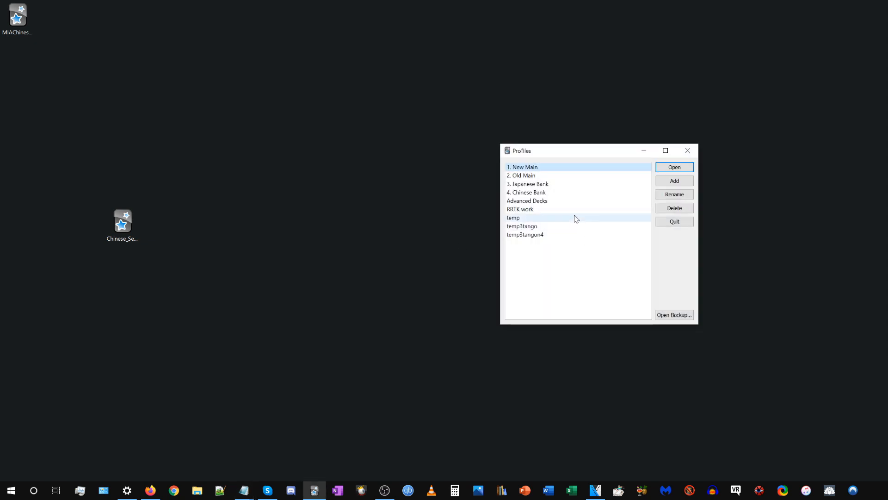
# Reopen the temp profile, check the note type manager for MIA Chinese (HK) and MIA Chinese (TW), and close the manager.
pyautogui.click(575, 218)
pyautogui.click(673, 168)
pyautogui.click(288, 151)
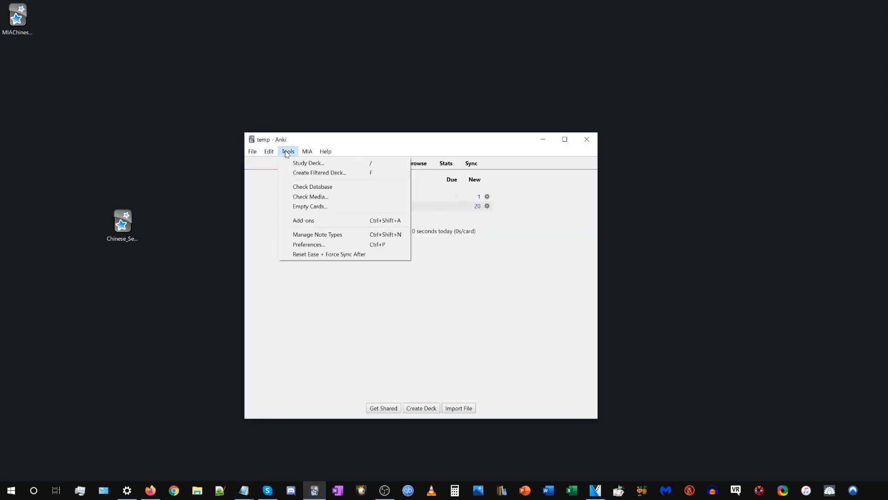
pyautogui.click(309, 234)
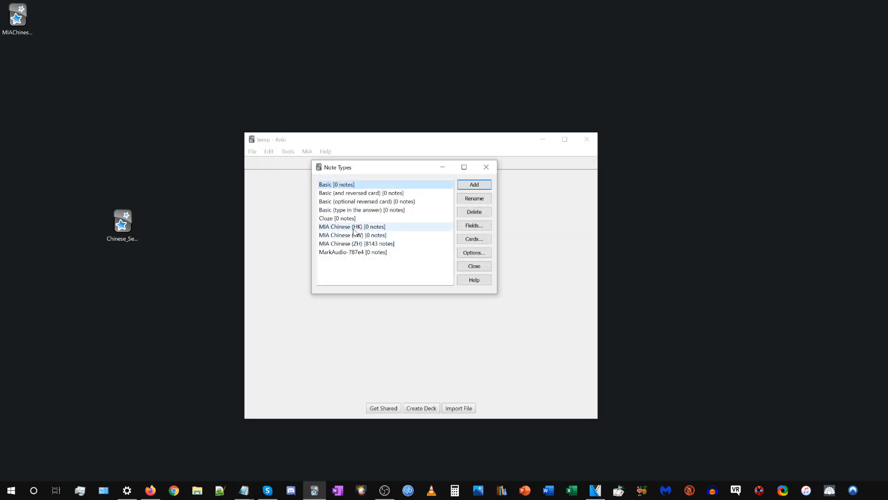
pyautogui.click(359, 227)
pyautogui.click(360, 236)
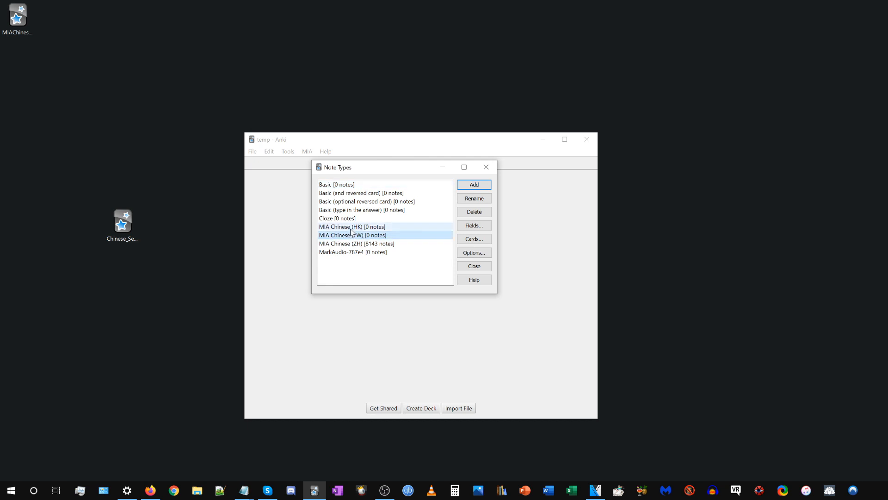
pyautogui.click(351, 227)
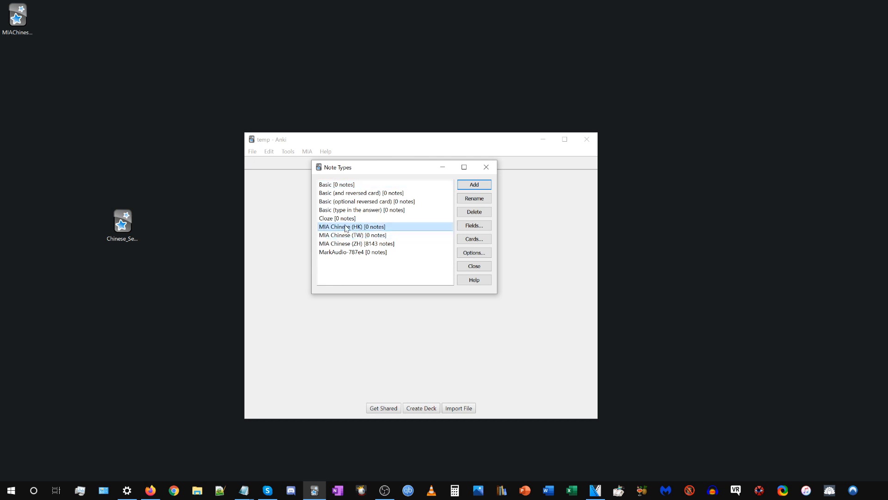
pyautogui.click(370, 236)
pyautogui.click(486, 167)
# Open the Active Fields section of Chinese Settings and select the MIA Chinese (ZH) front Expression entry, followed by its Meaning entry.
pyautogui.click(307, 152)
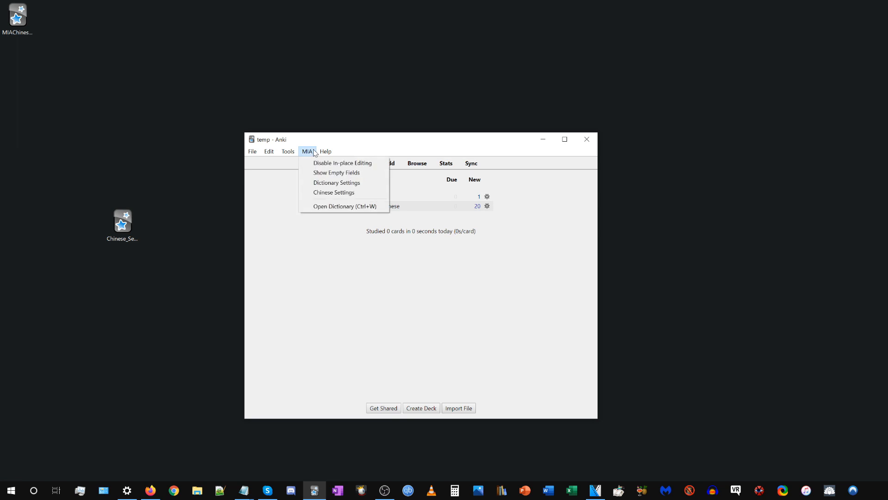
pyautogui.click(323, 191)
pyautogui.click(504, 138)
pyautogui.moveTo(563, 118); pyautogui.dragTo(419, 63)
pyautogui.click(453, 208)
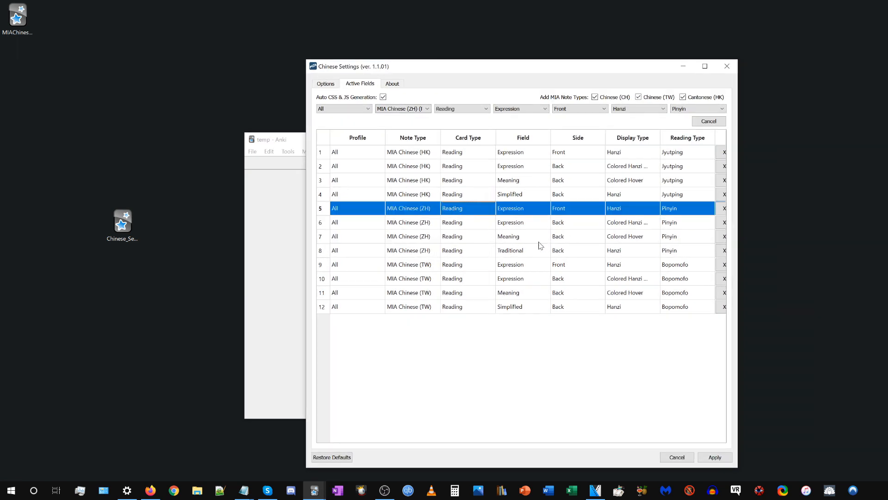
pyautogui.click(271, 186)
pyautogui.click(667, 236)
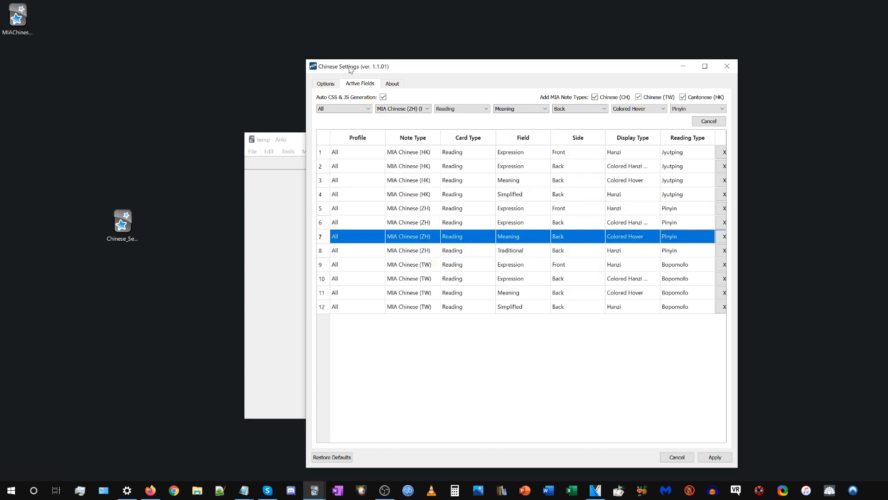
pyautogui.moveTo(350, 66); pyautogui.dragTo(349, 62)
# Turn off adding the Chinese (TW) and Cantonese (HK) MIA note types and apply the Chinese Settings.
pyautogui.click(637, 93)
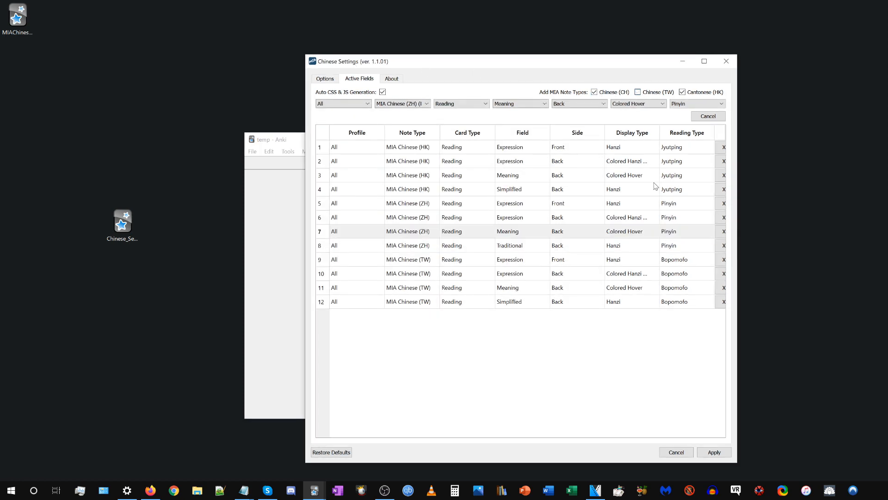
pyautogui.click(566, 249)
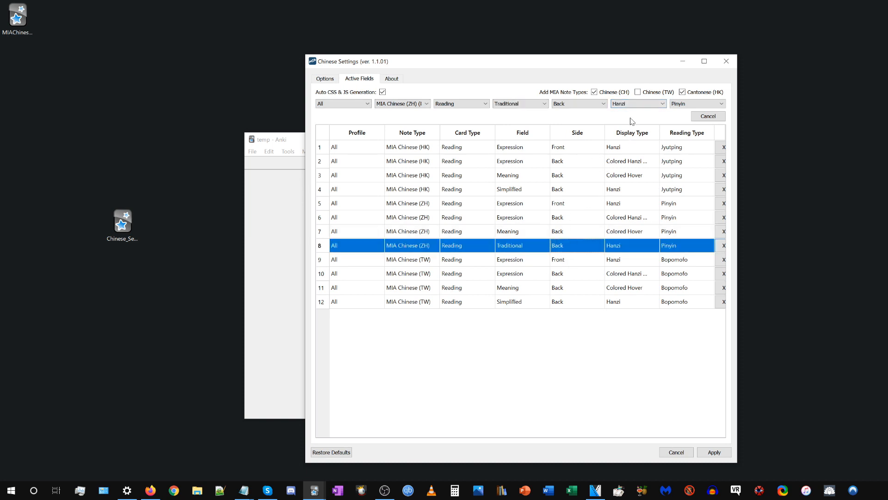
pyautogui.click(638, 93)
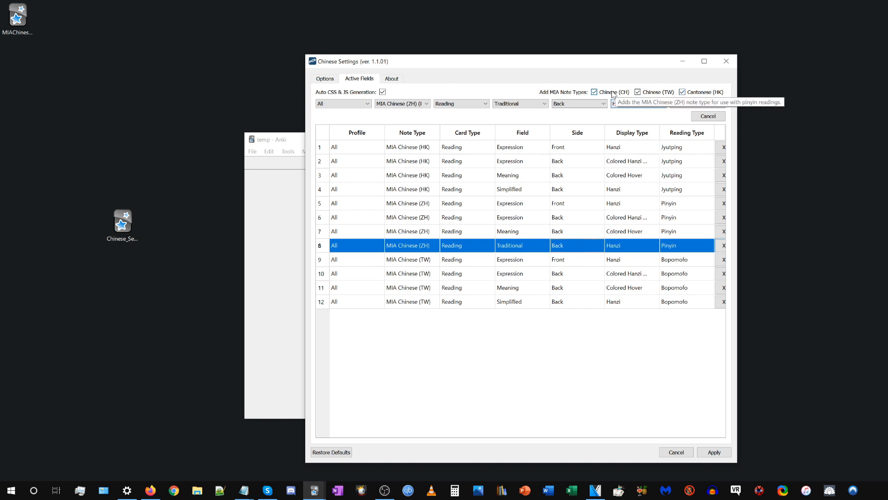
pyautogui.click(638, 92)
pyautogui.click(682, 92)
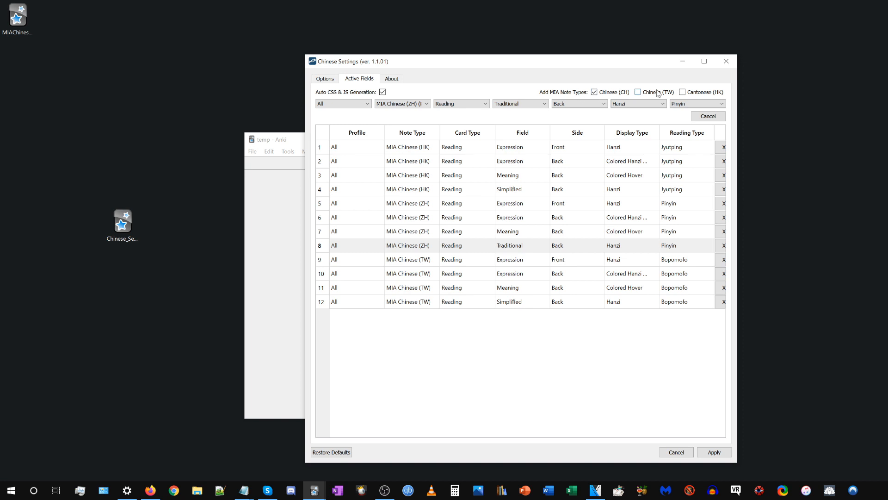
pyautogui.click(713, 453)
# Delete the MIA Chinese (TW) and MIA Chinese (HK) note types in the note type manager and close it.
pyautogui.click(288, 151)
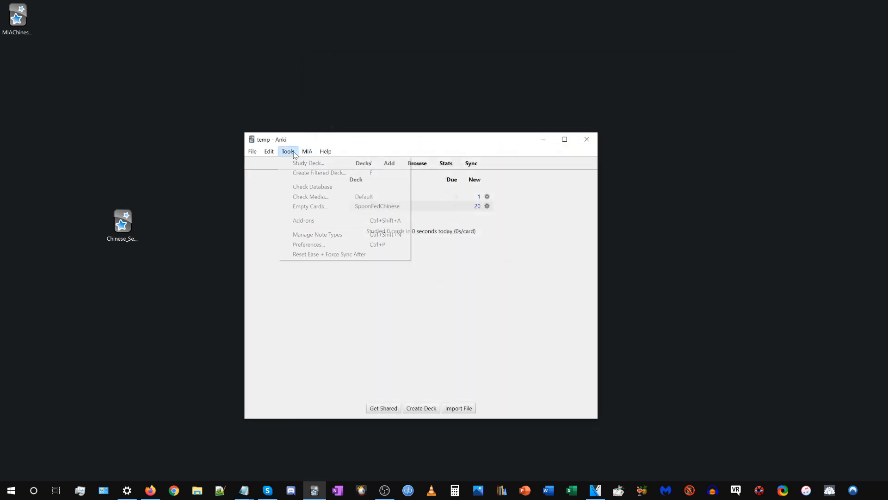
pyautogui.click(316, 237)
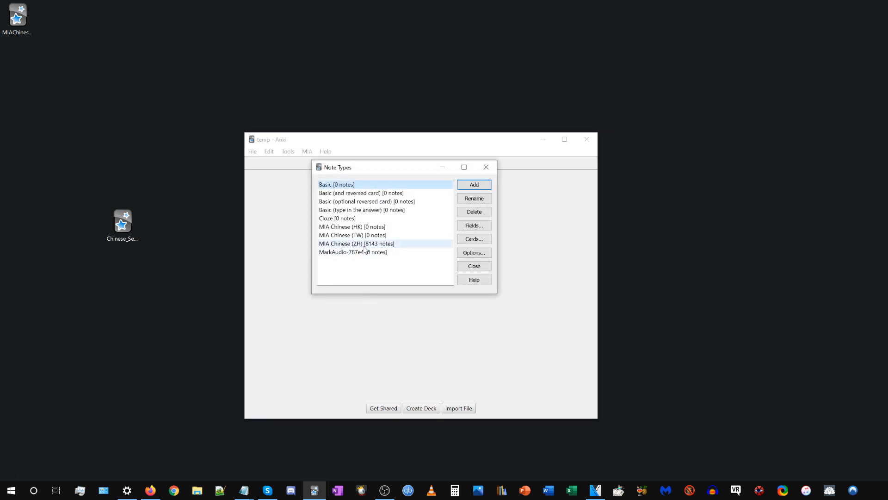
pyautogui.click(407, 235)
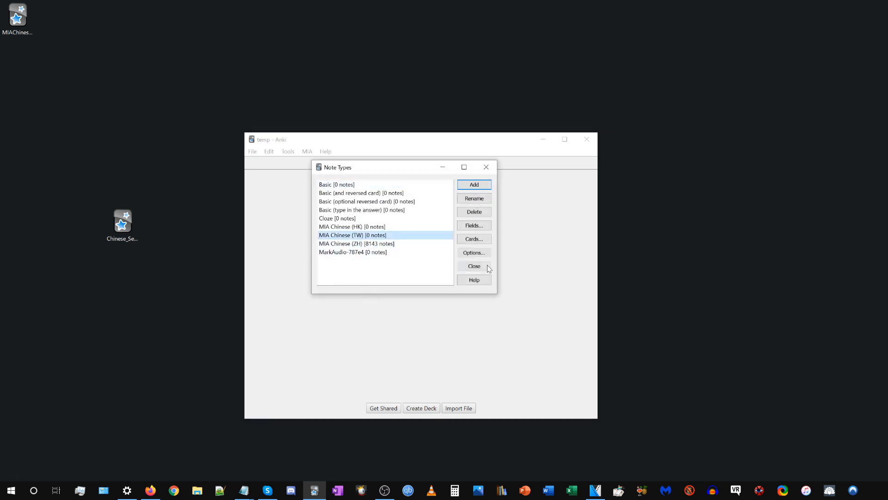
pyautogui.click(478, 212)
pyautogui.click(401, 242)
pyautogui.click(401, 227)
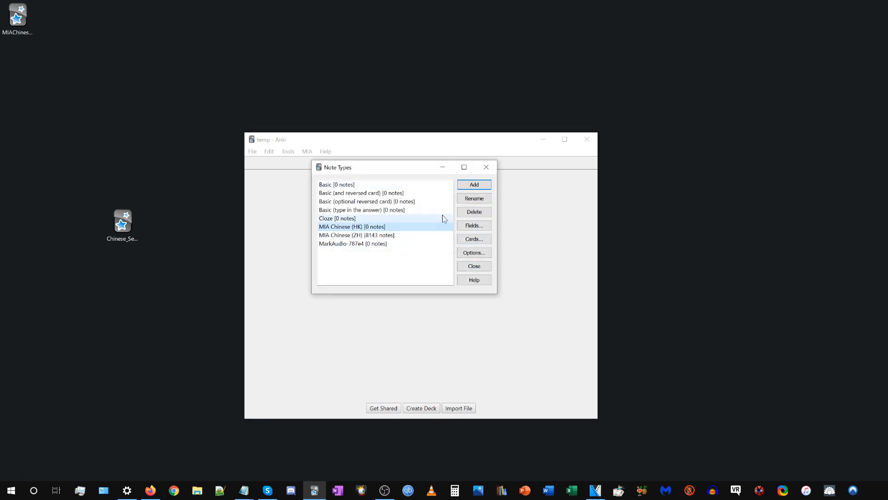
pyautogui.click(474, 211)
pyautogui.click(396, 243)
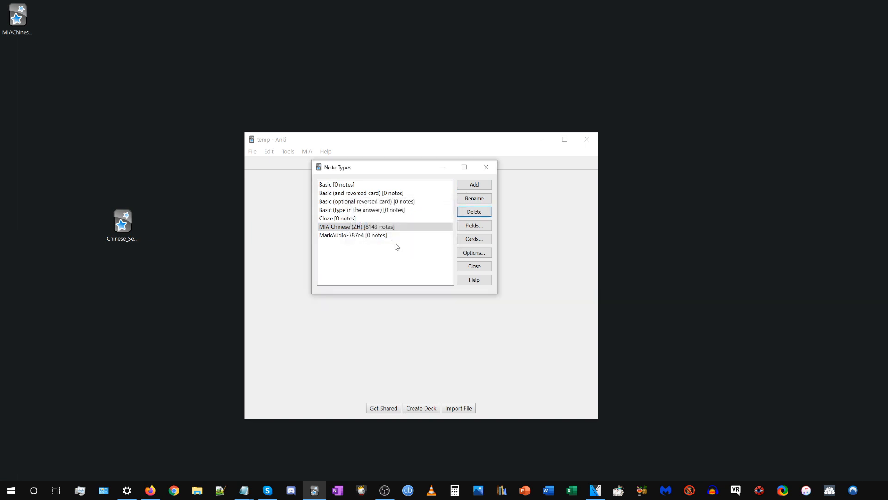
pyautogui.click(486, 167)
# Review the Active Fields entries and enabled MIA note types in Chinese Settings, and close the settings without applying.
pyautogui.click(307, 151)
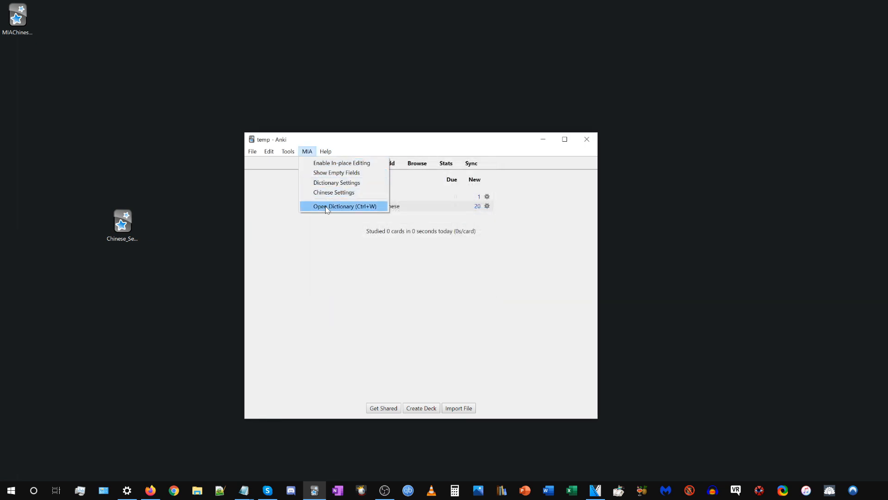
pyautogui.click(334, 192)
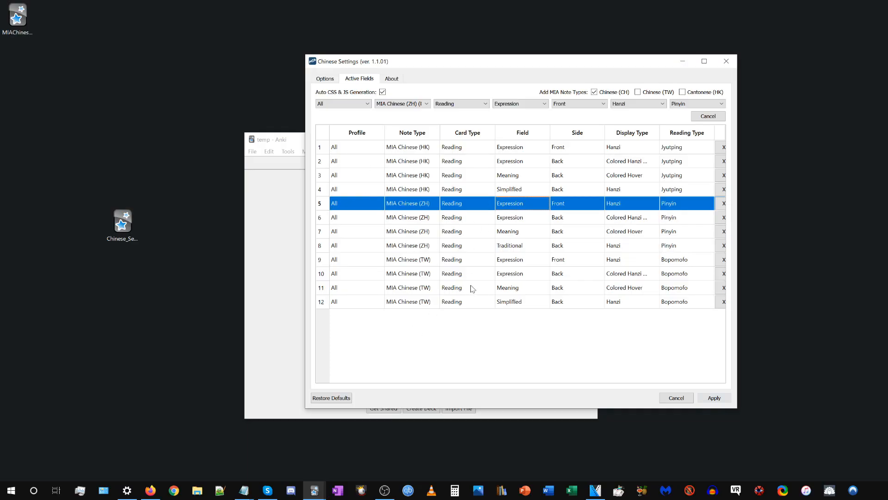
pyautogui.click(726, 62)
# Start adding a new note and set its note type to Basic.
pyautogui.click(388, 165)
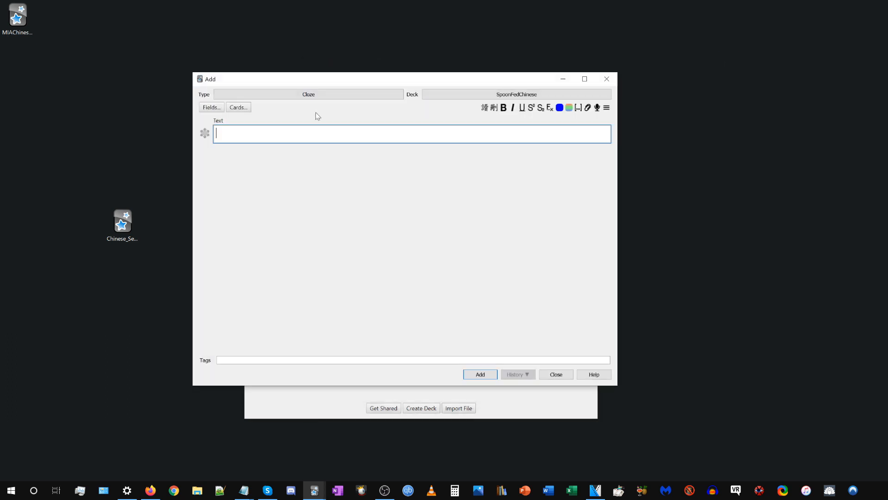
pyautogui.click(317, 95)
pyautogui.click(428, 196)
pyautogui.click(450, 305)
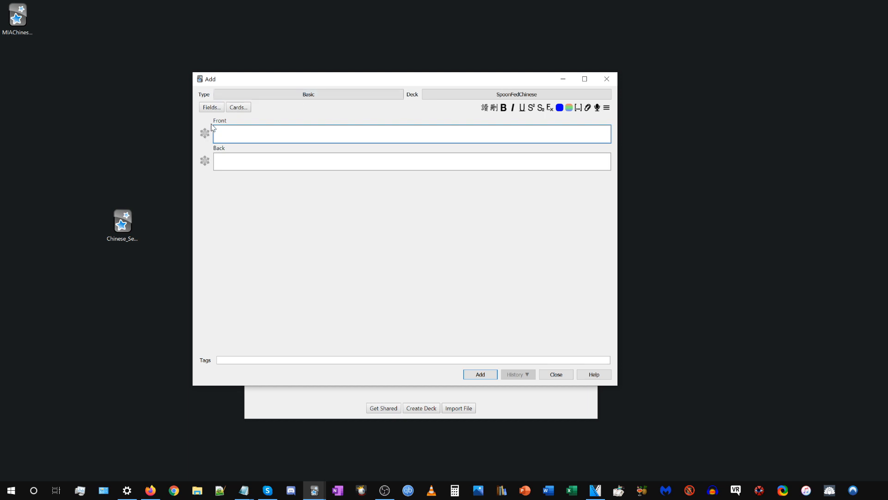
# Paste 中国是位于东亚的国家或地理区域 into the note's Front field and move the Add window clear of the main window.
pyautogui.press('Tab')
pyautogui.hotkey('shift', 'Tab')
pyautogui.hotkey('alt', 'Tab')
pyautogui.hotkey('alt', 'Tab')
pyautogui.write('中国是位于东亚的国家或地理区域')
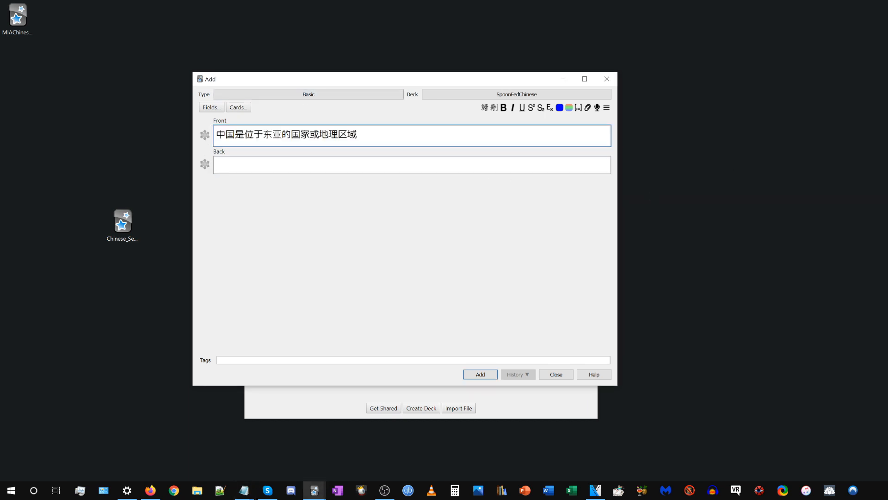
pyautogui.moveTo(123, 223); pyautogui.dragTo(52, 223)
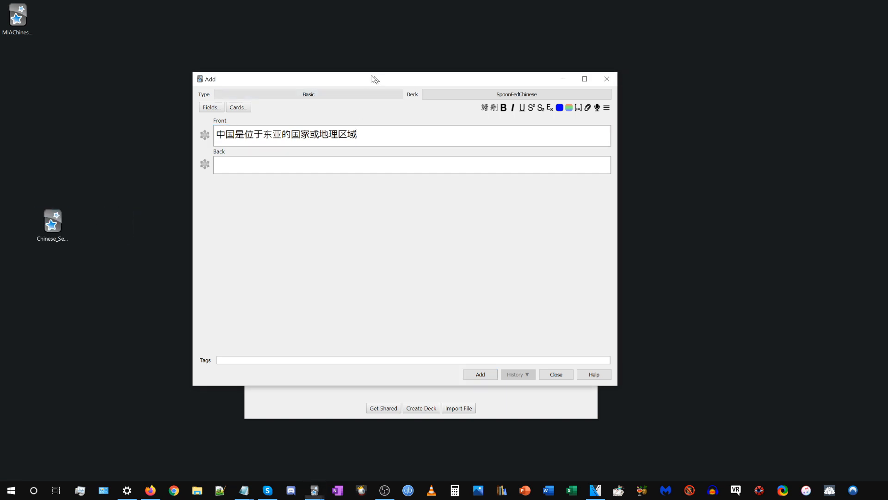
pyautogui.moveTo(377, 79); pyautogui.dragTo(305, 57)
pyautogui.hotkey('ctrl', 'a')
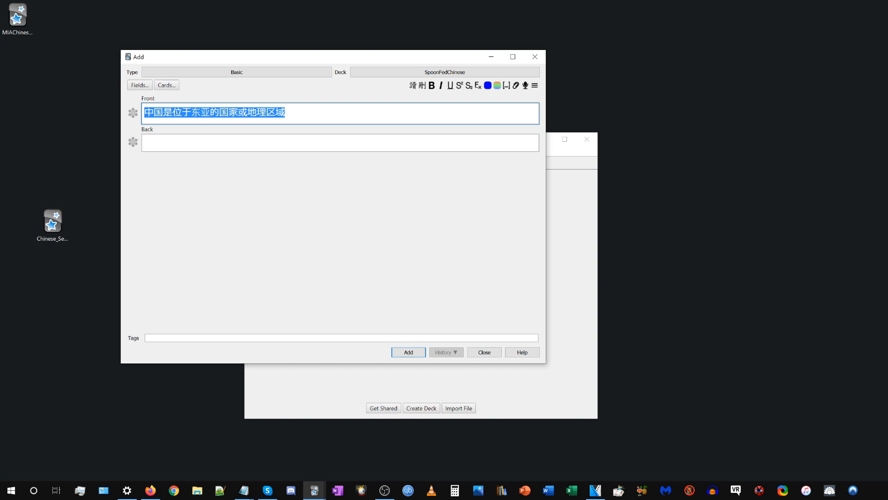
pyautogui.click(324, 112)
# Reopen Chinese Settings and browse the profile and note type choices for the MIA Chinese (ZH) front Expression entry.
pyautogui.click(584, 211)
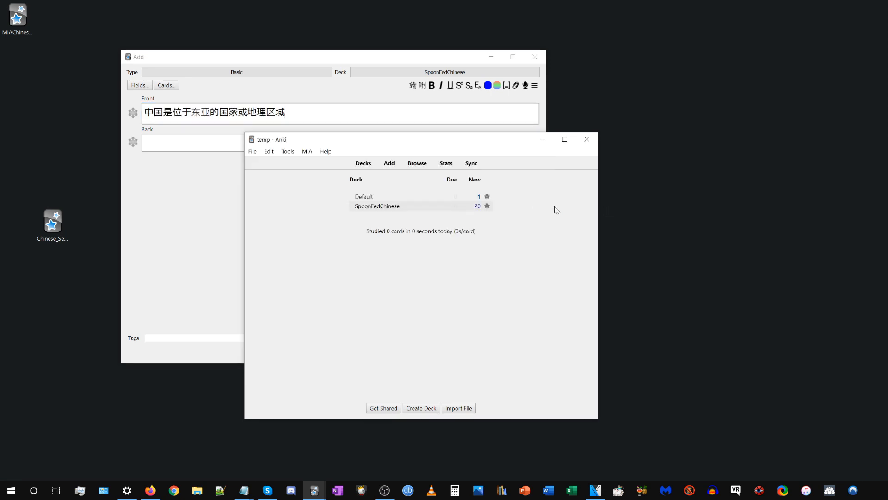
pyautogui.click(307, 151)
pyautogui.click(324, 192)
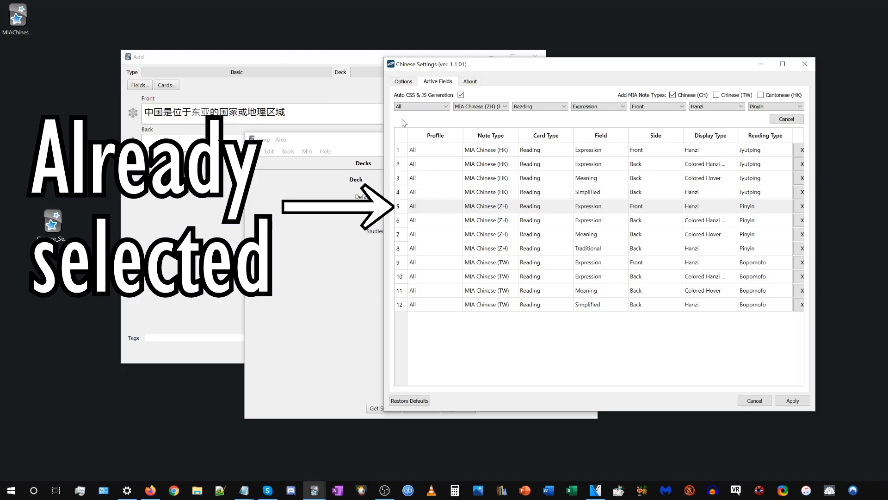
pyautogui.click(407, 107)
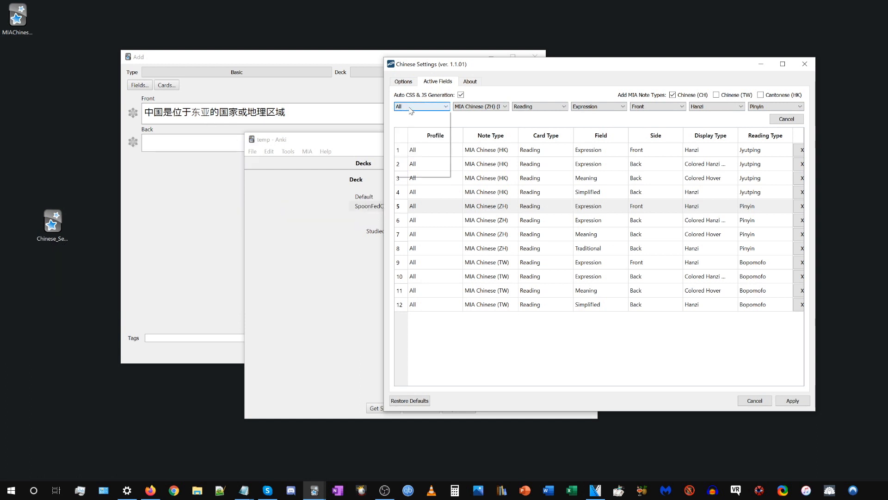
pyautogui.click(403, 116)
pyautogui.click(491, 108)
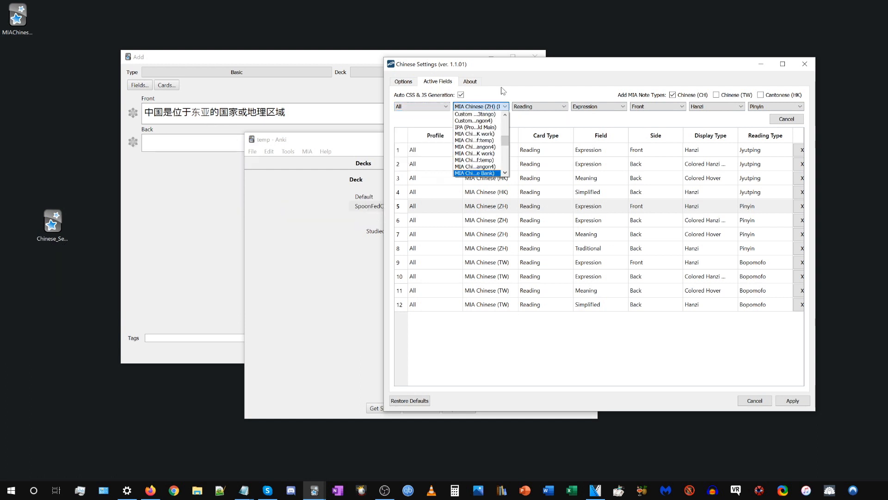
pyautogui.scroll(5, 489, 122)
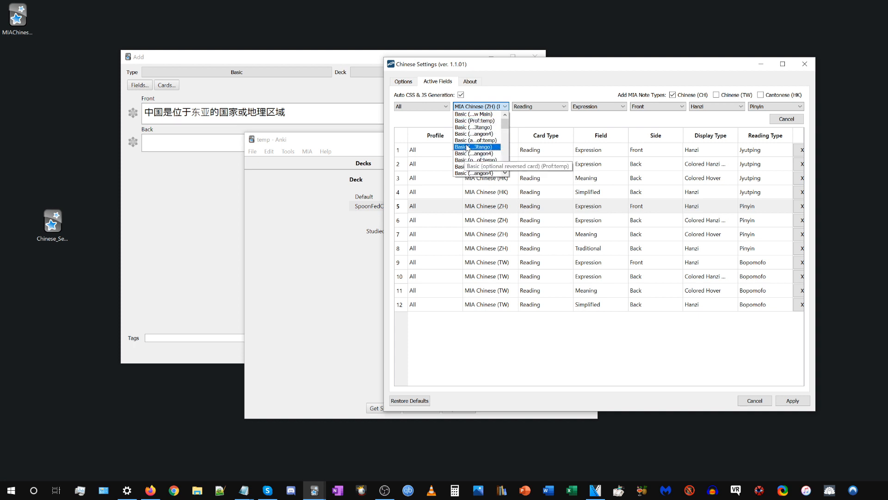
pyautogui.click(472, 107)
# Set the active field entry's profile to temp, its note type to Basic and its card type to Card 1.
pyautogui.click(435, 108)
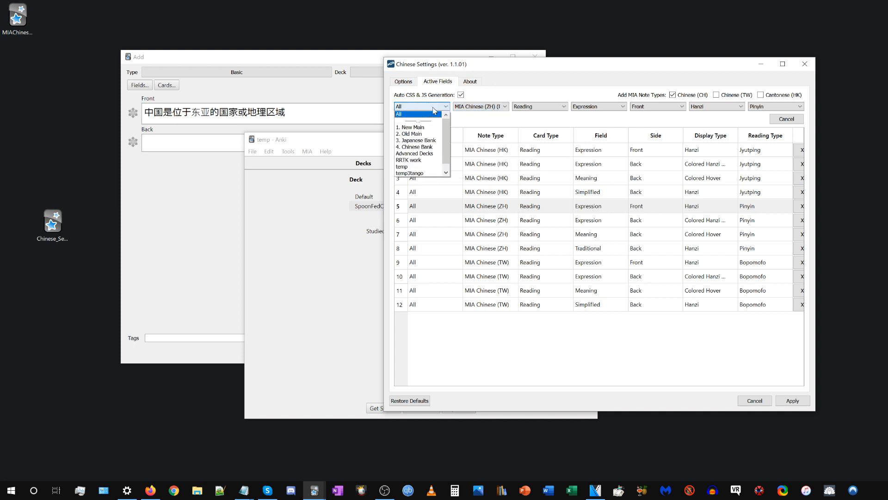
pyautogui.click(413, 166)
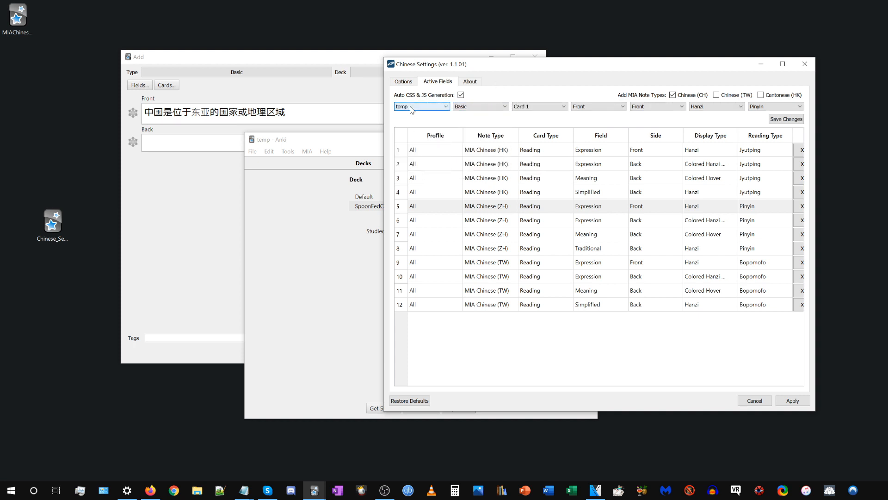
pyautogui.click(481, 106)
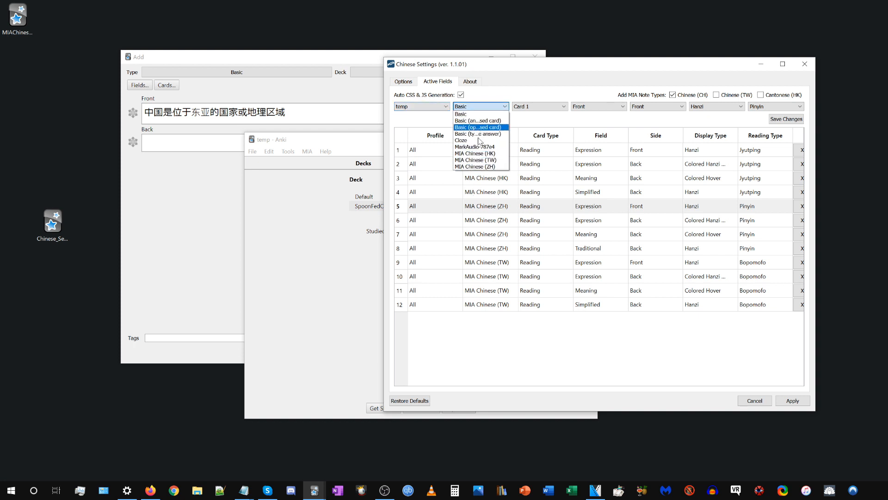
pyautogui.click(470, 115)
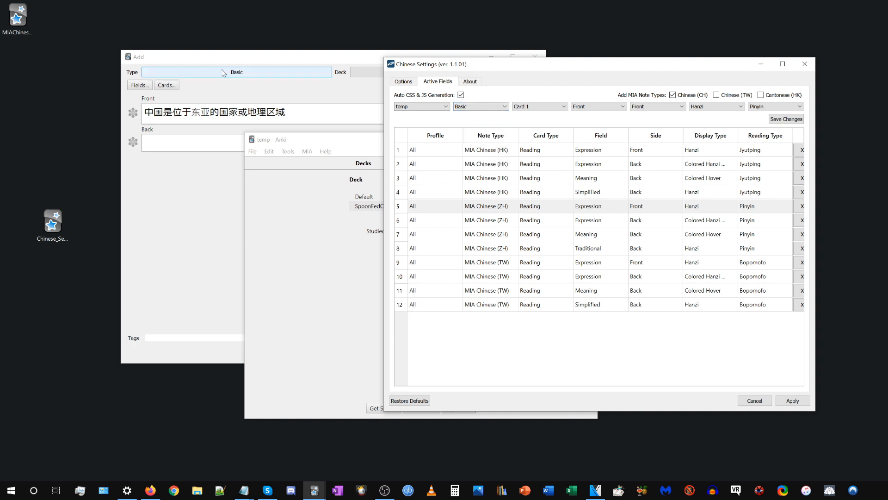
pyautogui.click(542, 107)
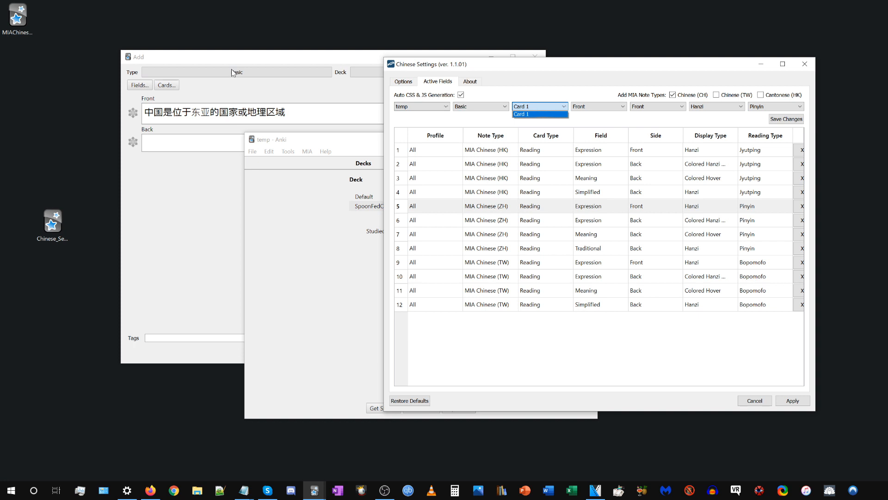
pyautogui.click(533, 89)
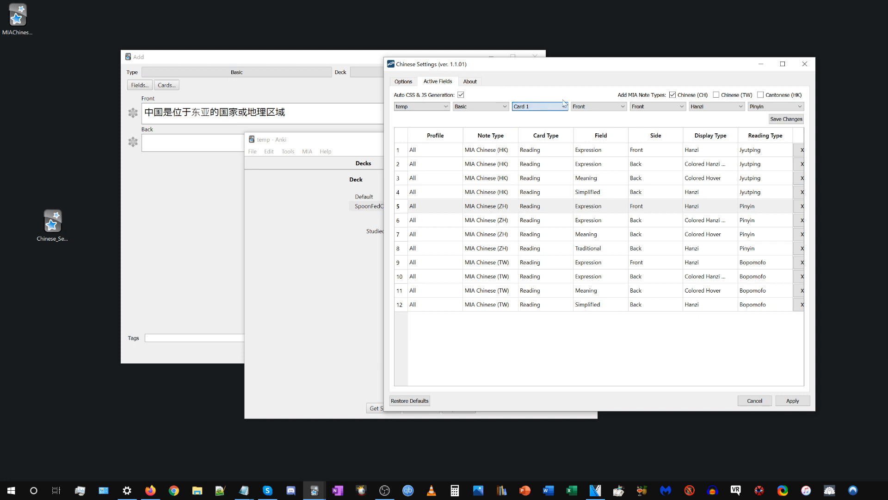
# Choose Front as both the entry's field and its card side, and open the display type choices.
pyautogui.click(595, 109)
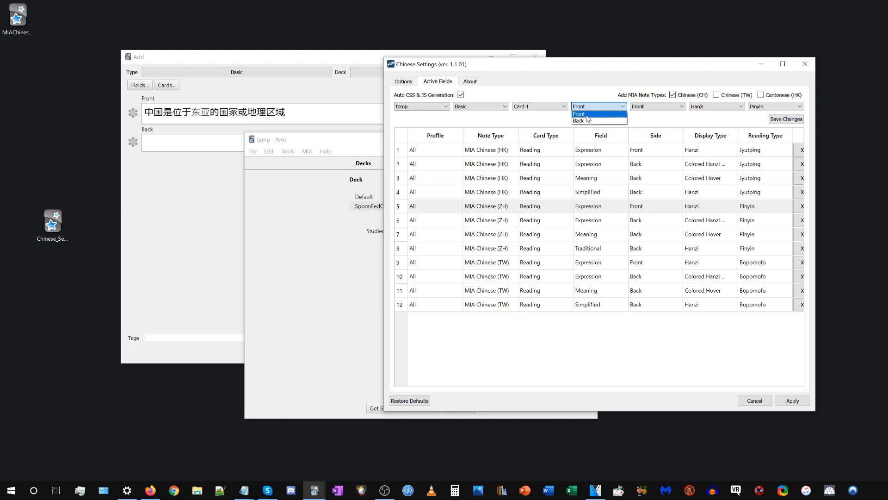
pyautogui.click(585, 116)
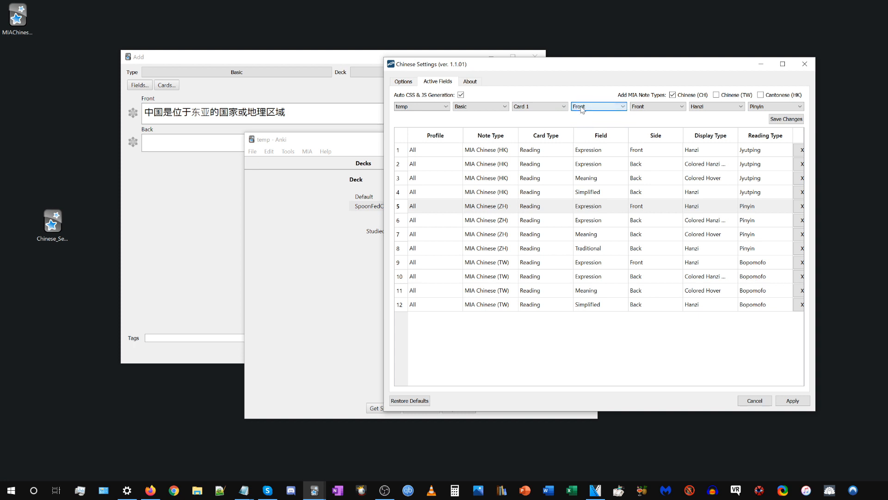
pyautogui.click(651, 109)
pyautogui.click(603, 107)
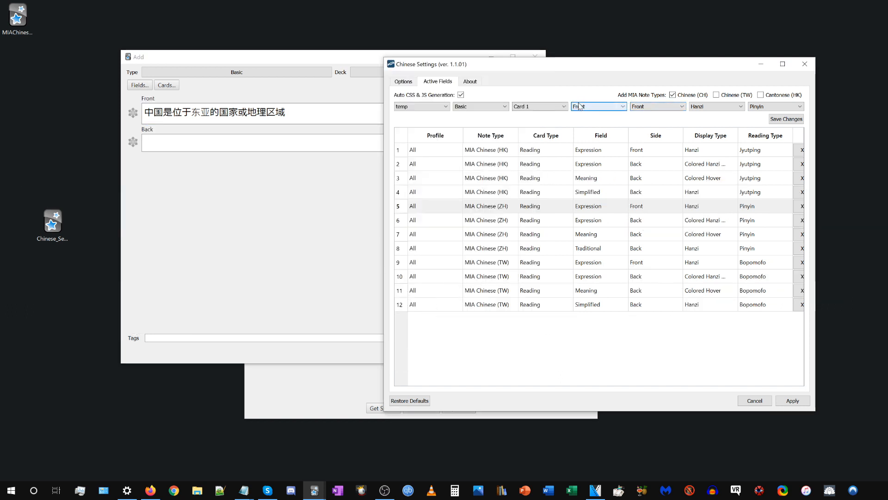
pyautogui.click(586, 106)
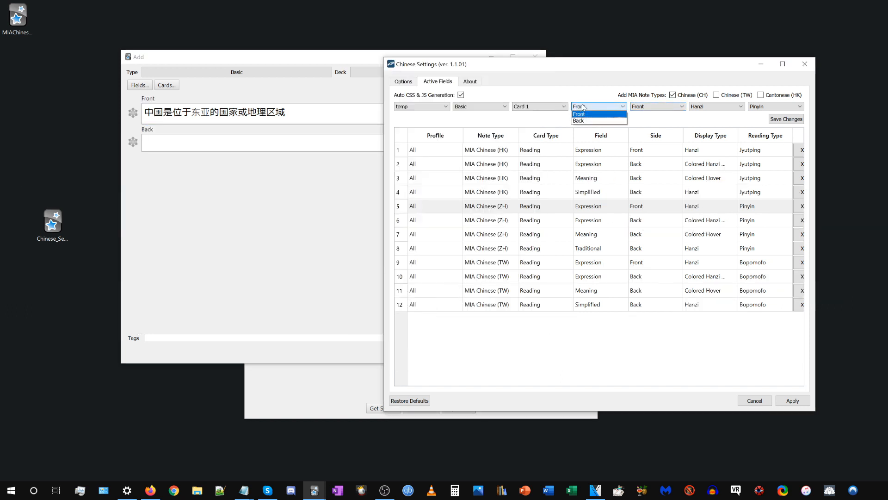
pyautogui.click(584, 114)
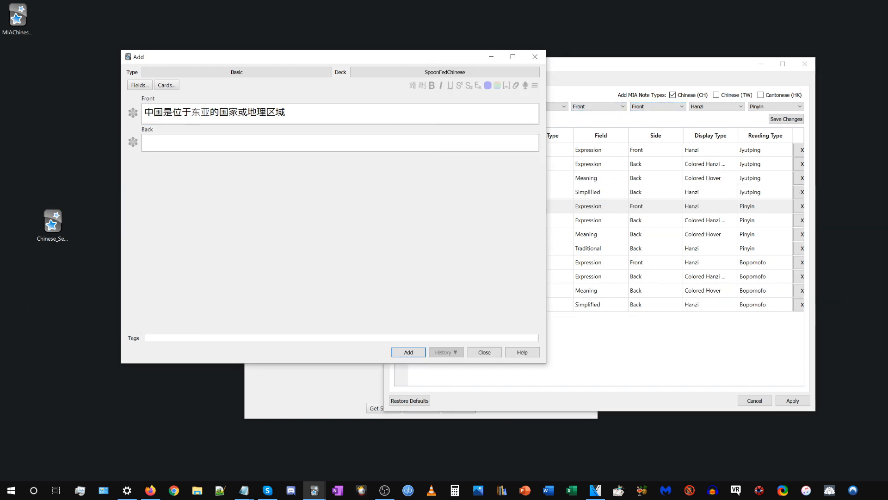
pyautogui.click(585, 89)
pyautogui.click(647, 108)
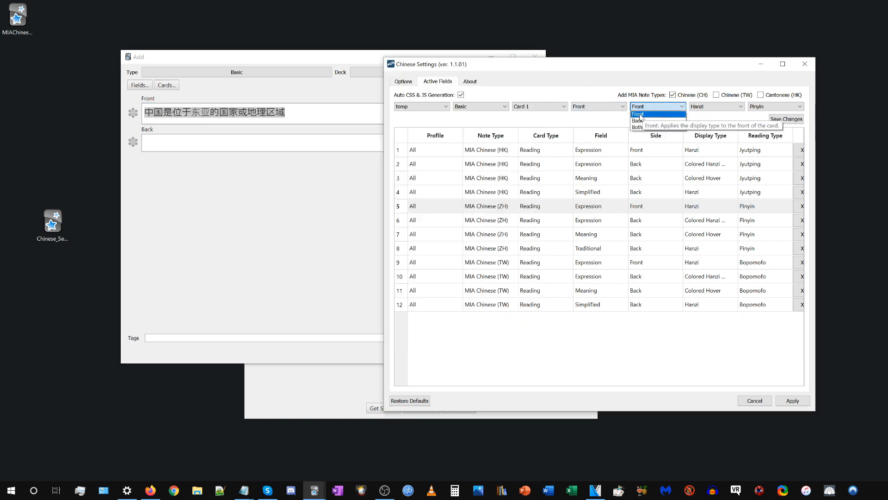
pyautogui.click(637, 109)
pyautogui.click(710, 107)
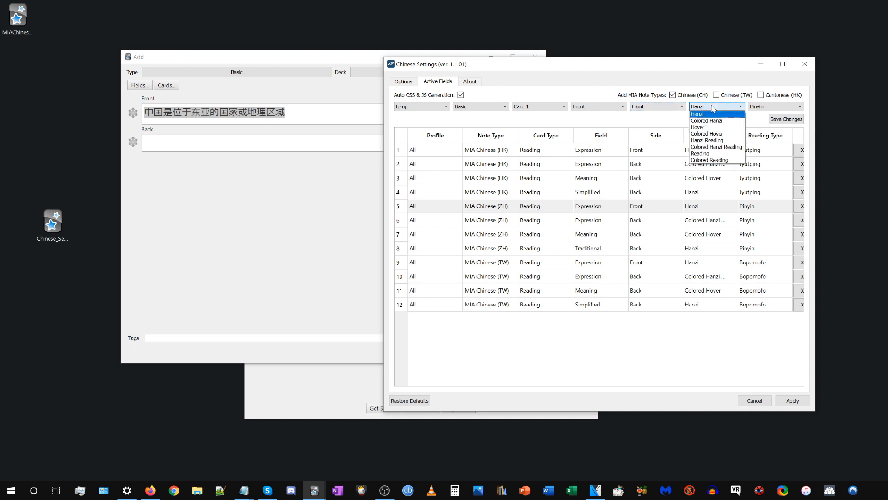
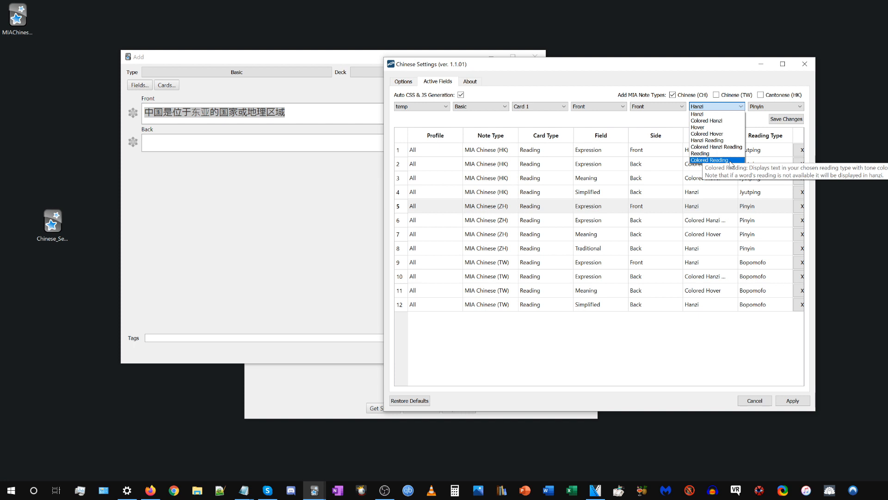
# Set the entry's display type to Hanzi and its reading type to Pinyin, and save the changes.
pyautogui.click(701, 114)
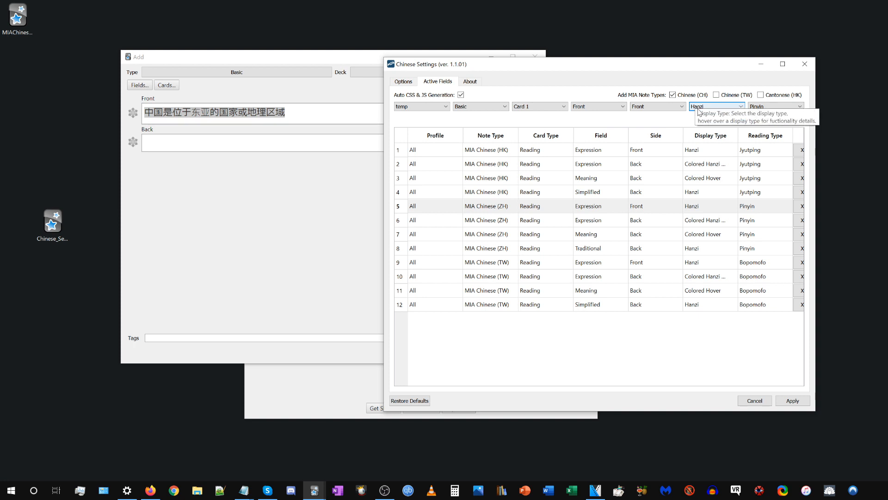
pyautogui.click(783, 110)
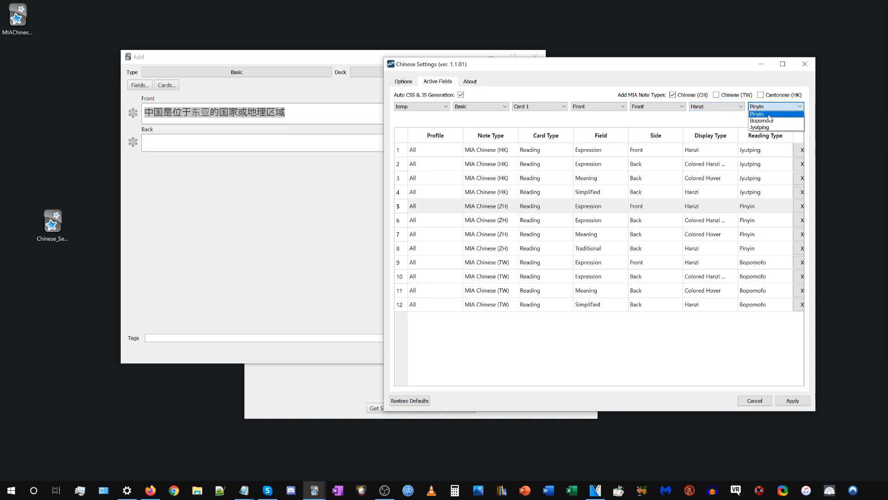
pyautogui.click(775, 113)
pyautogui.click(782, 121)
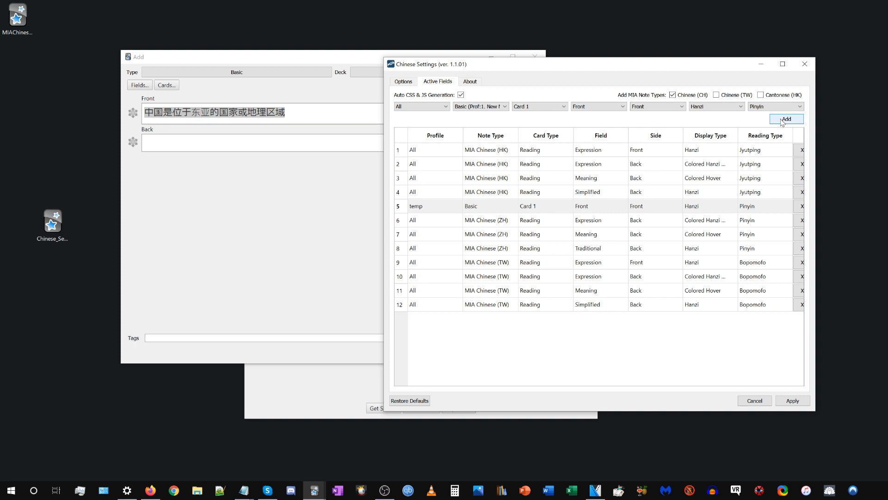
# Restore the add-on's default settings and return to the list of active fields.
pyautogui.click(543, 204)
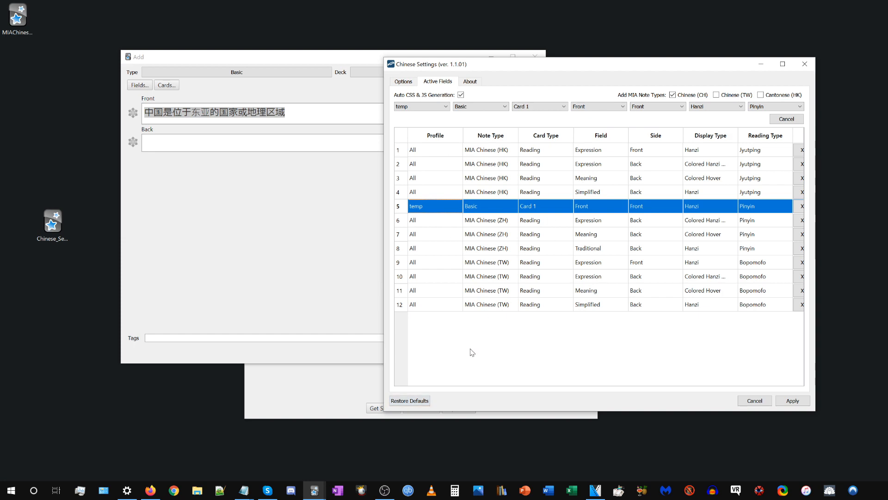
pyautogui.click(413, 402)
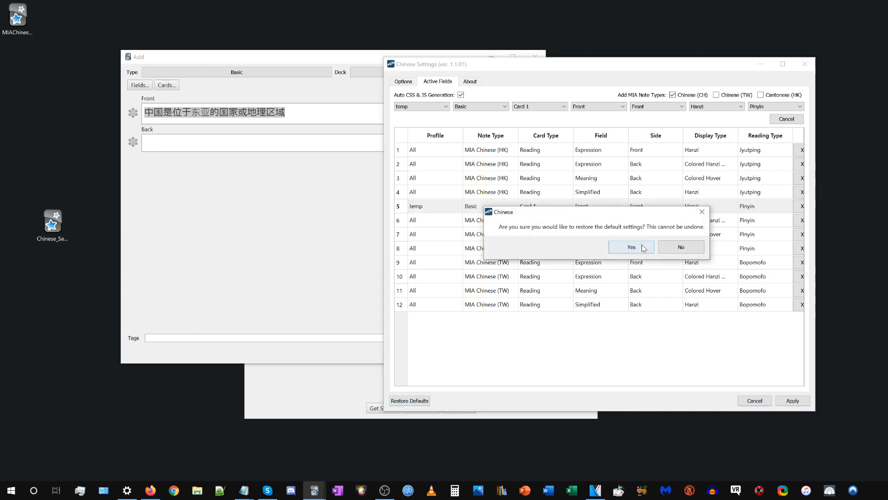
pyautogui.click(642, 246)
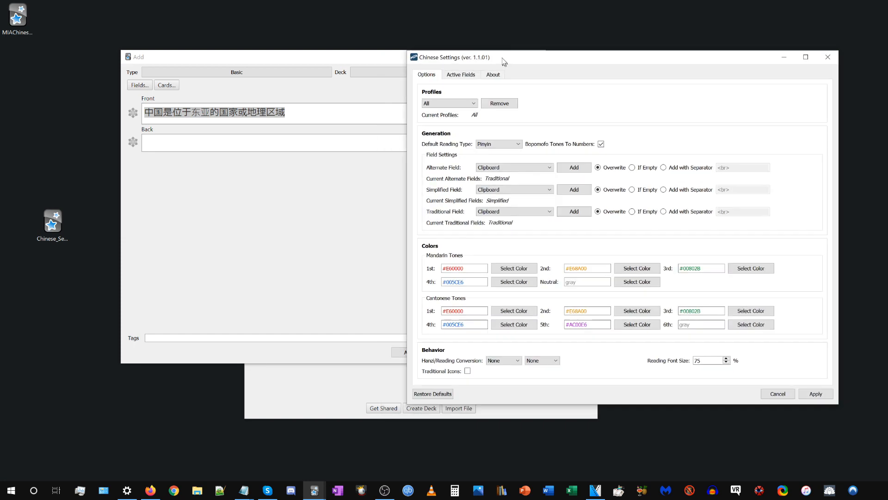
pyautogui.click(442, 71)
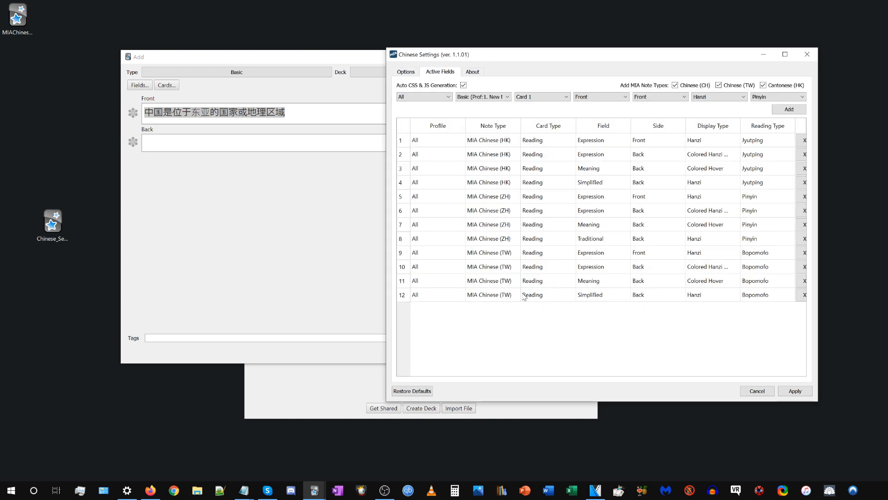
# Load the MIA Chinese (ZH) front Expression entry for editing and try Meaning as its field.
pyautogui.click(532, 198)
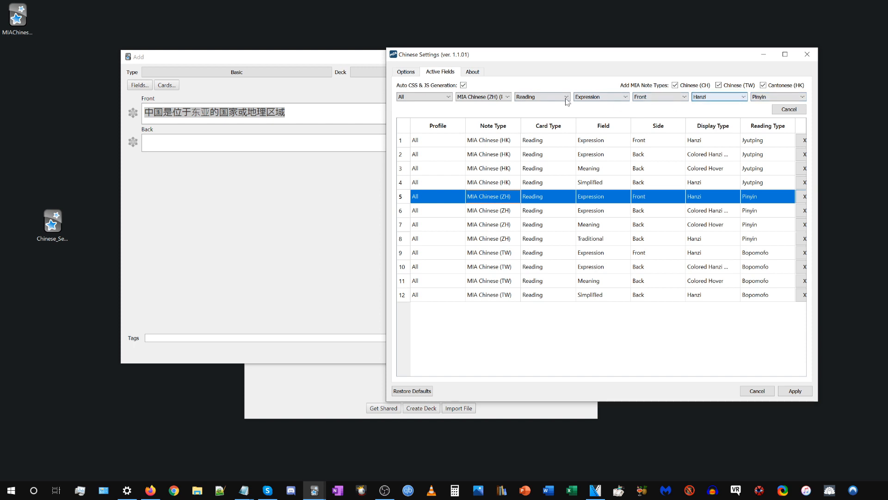
pyautogui.click(602, 197)
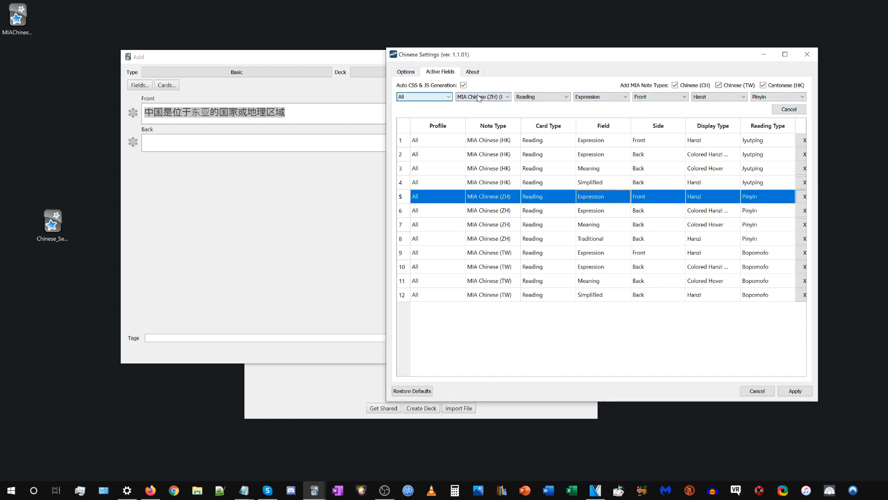
pyautogui.click(539, 97)
pyautogui.click(597, 97)
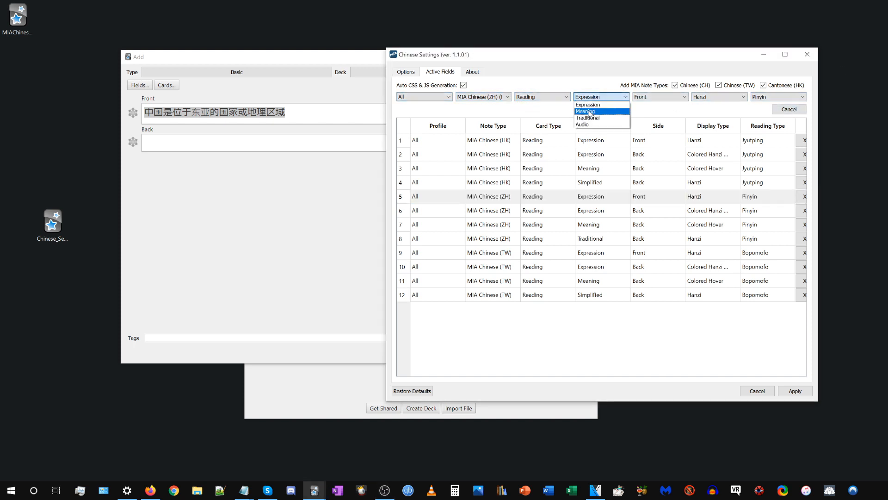
pyautogui.click(590, 112)
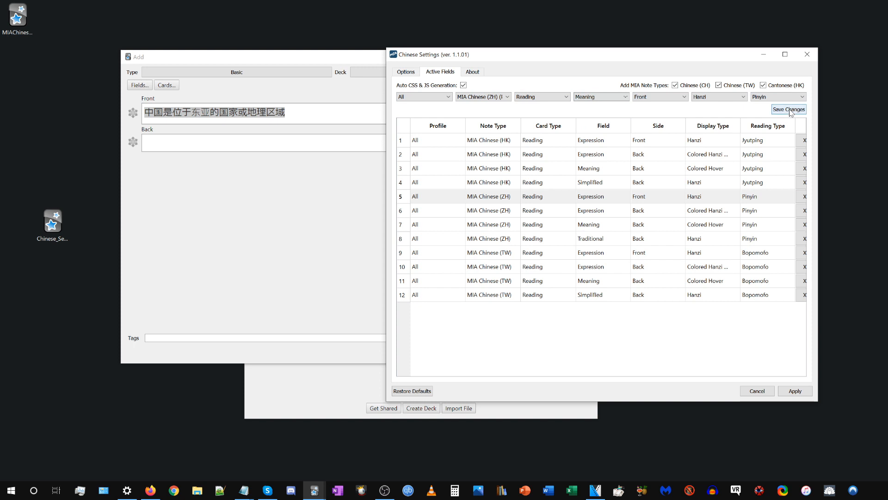
pyautogui.click(644, 338)
# Load several of the existing active field entries for editing in turn, and cancel the edit.
pyautogui.click(609, 188)
pyautogui.click(606, 200)
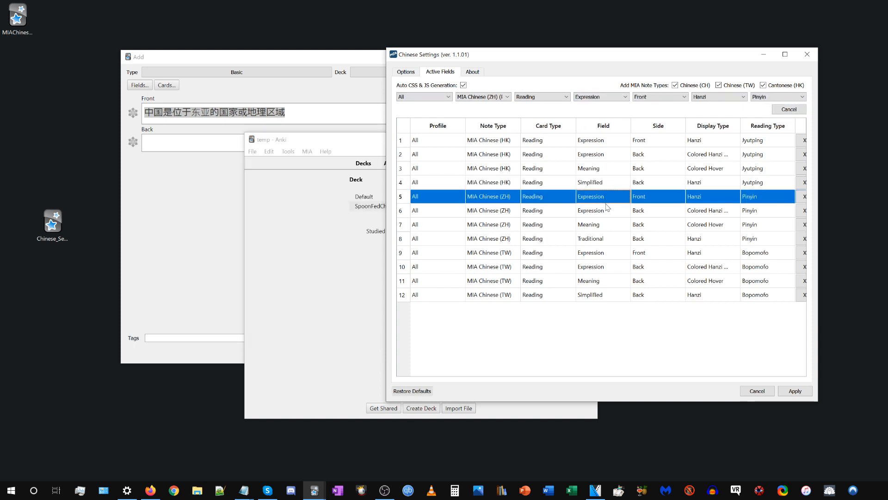
pyautogui.click(607, 239)
pyautogui.click(605, 209)
pyautogui.click(605, 144)
pyautogui.click(611, 271)
pyautogui.click(606, 158)
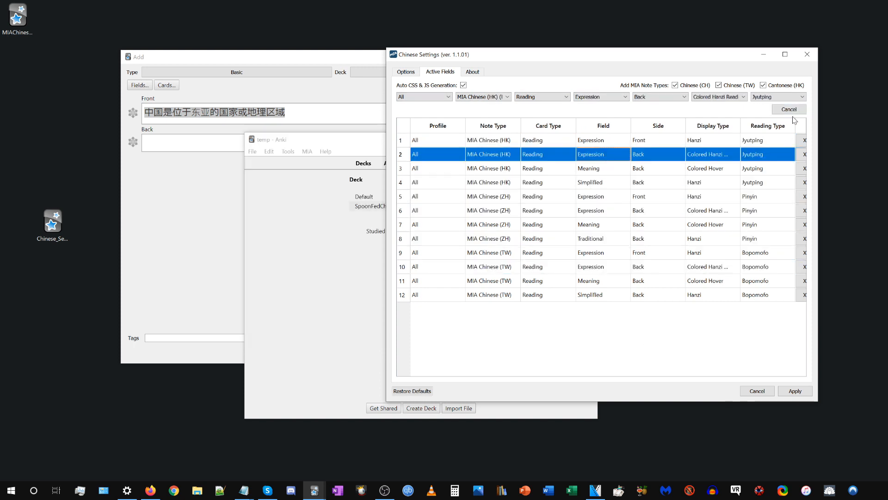
pyautogui.click(790, 110)
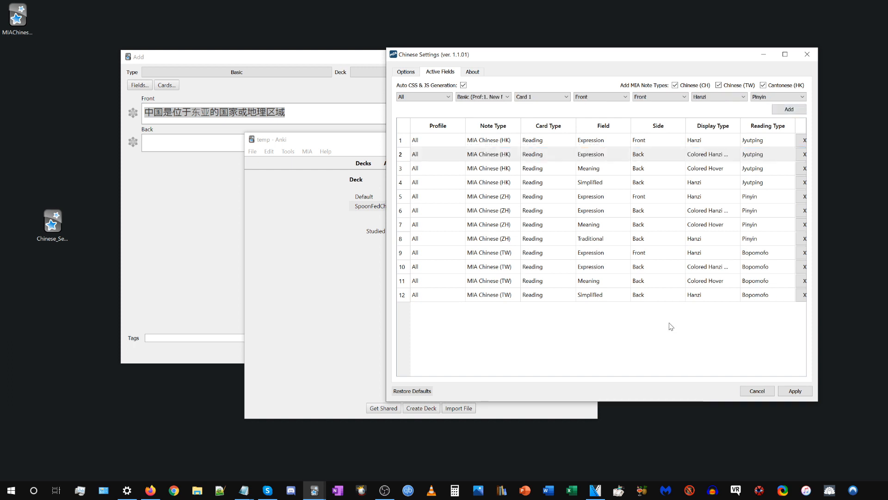
# Add an active field for profile temp, note type Basic, Card 1, field Front, side Front, display type Hanzi and reading type Pinyin.
pyautogui.click(428, 98)
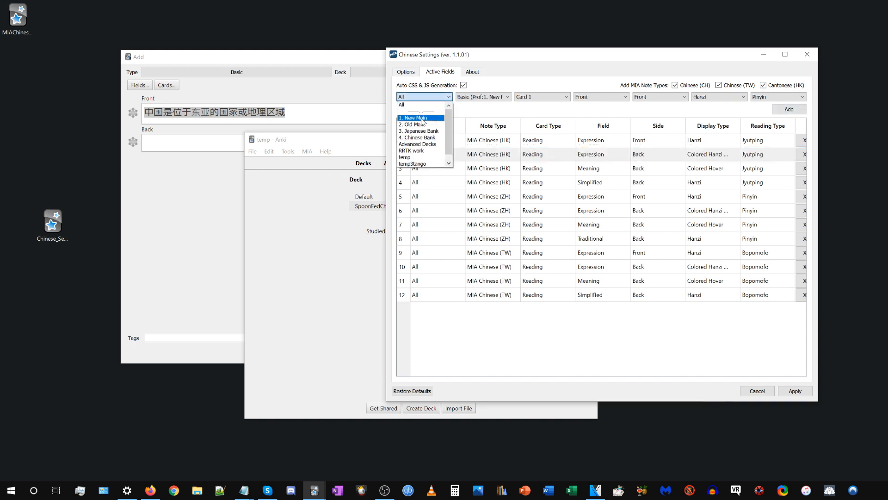
pyautogui.click(414, 156)
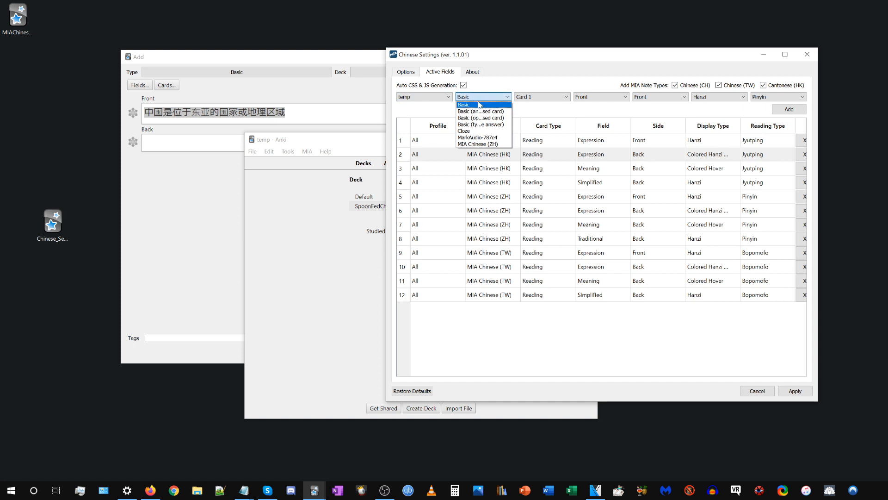
pyautogui.click(480, 104)
pyautogui.click(541, 97)
pyautogui.click(532, 105)
pyautogui.click(604, 96)
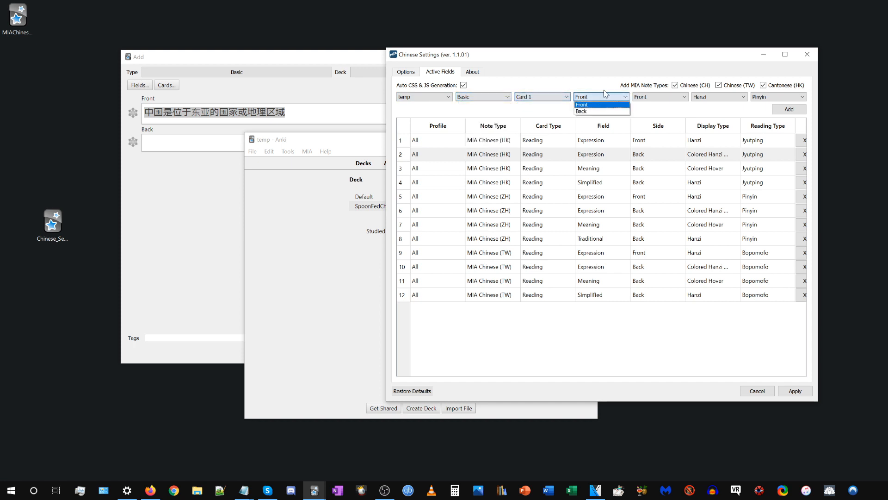
pyautogui.click(582, 105)
pyautogui.click(657, 97)
pyautogui.click(641, 105)
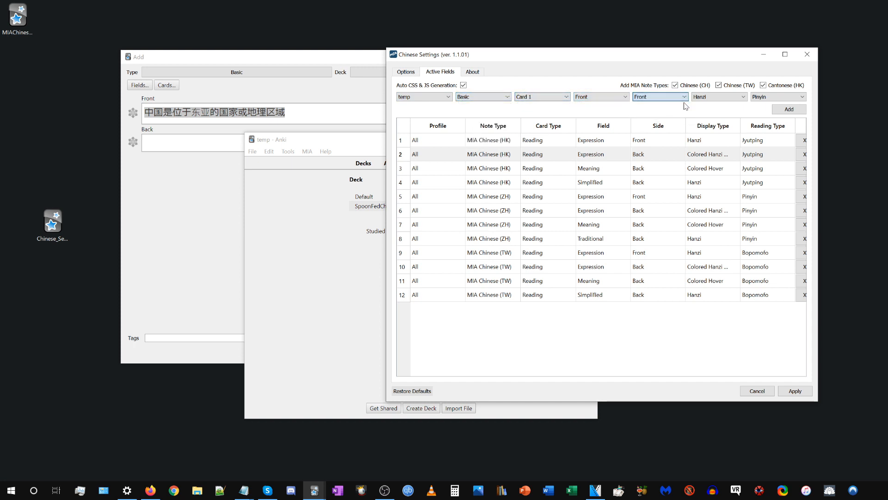
pyautogui.click(715, 101)
pyautogui.click(792, 110)
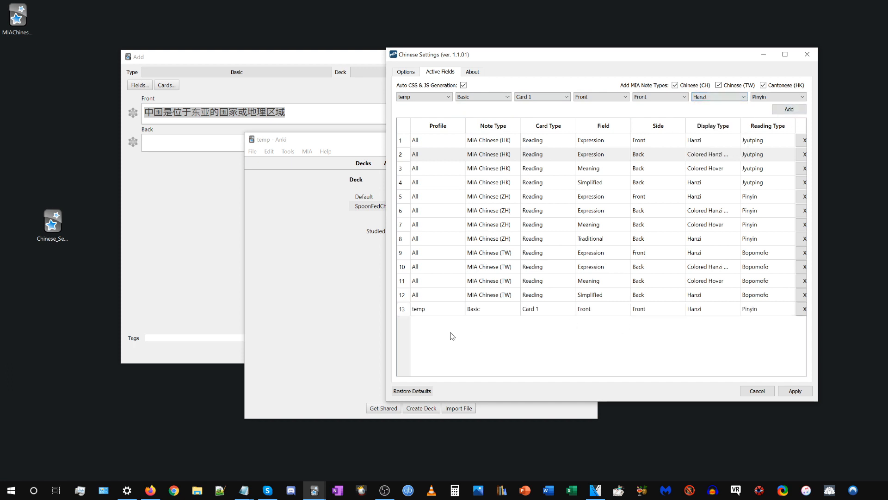
# Load the new temp Basic entry for editing, keep Front as its side, and cancel the edit.
pyautogui.click(474, 308)
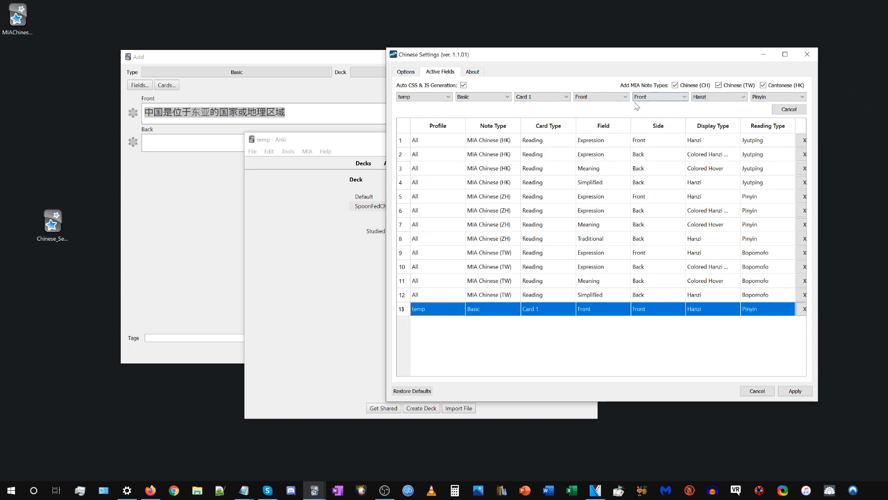
pyautogui.click(654, 97)
pyautogui.click(654, 105)
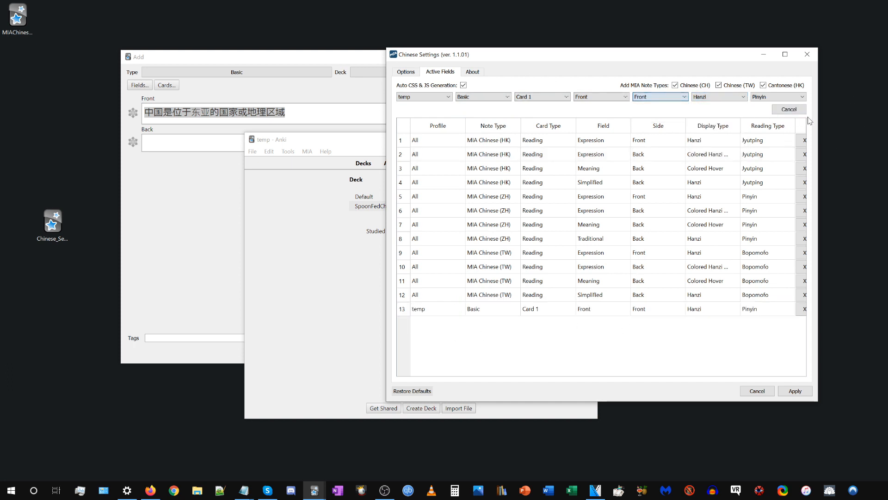
# Add a temp Basic Card 1 entry for field Front on the Back side with Colored Hanzi Reading and Pinyin, and apply the settings.
pyautogui.click(426, 96)
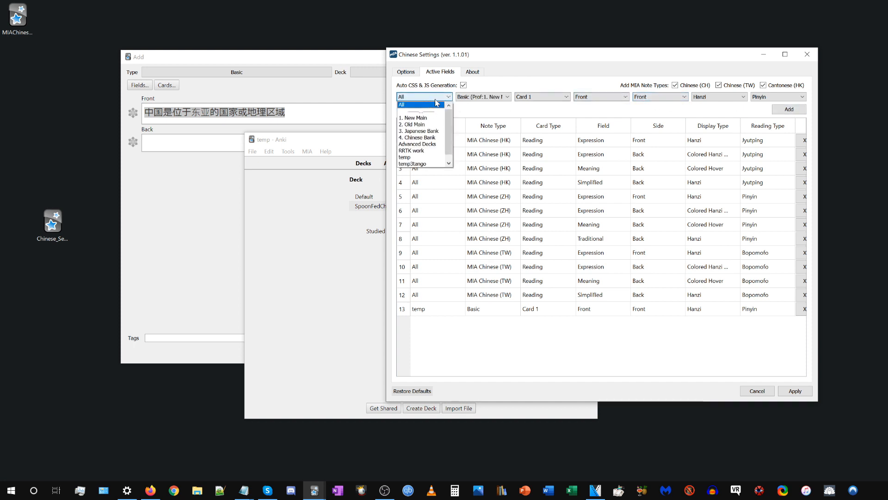
pyautogui.click(443, 127)
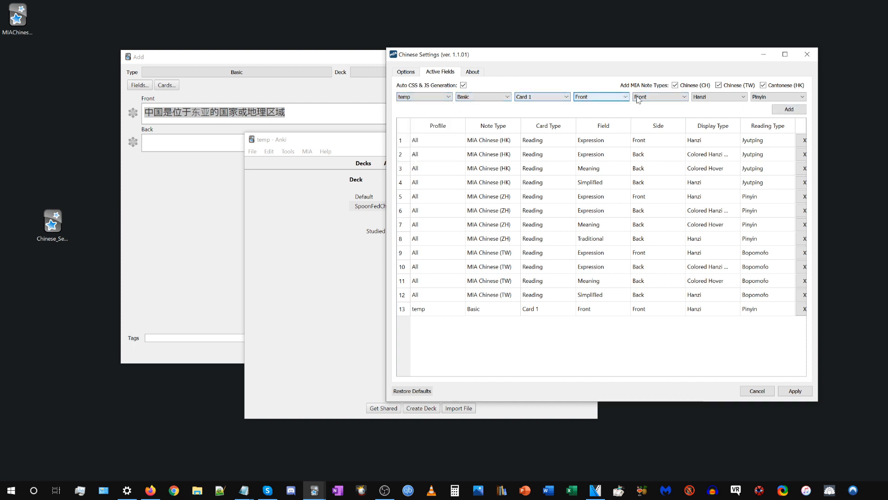
pyautogui.click(654, 97)
pyautogui.click(651, 111)
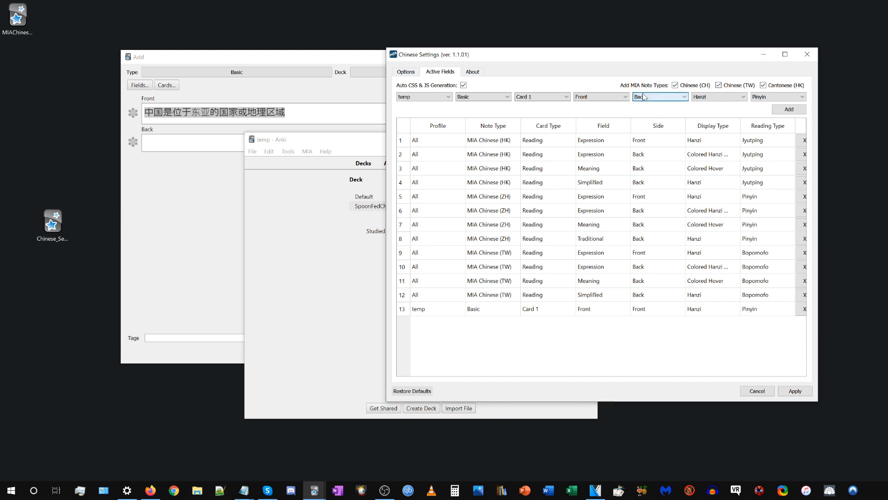
pyautogui.click(720, 97)
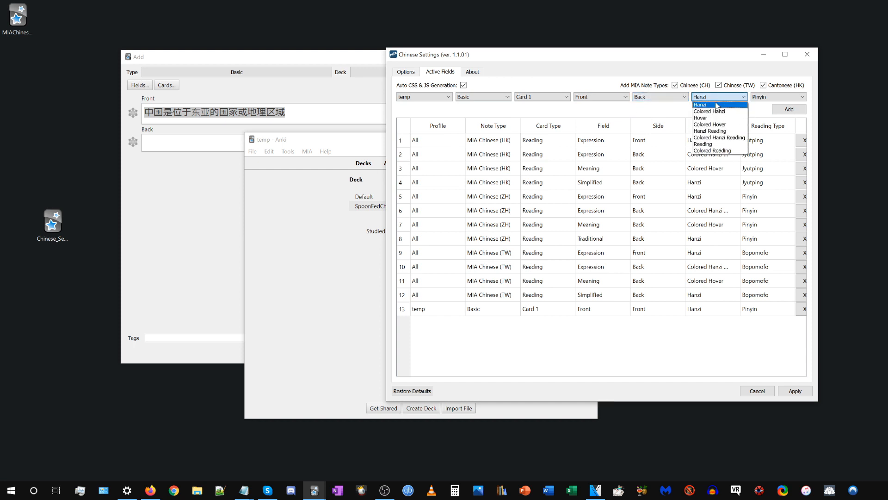
pyautogui.click(718, 137)
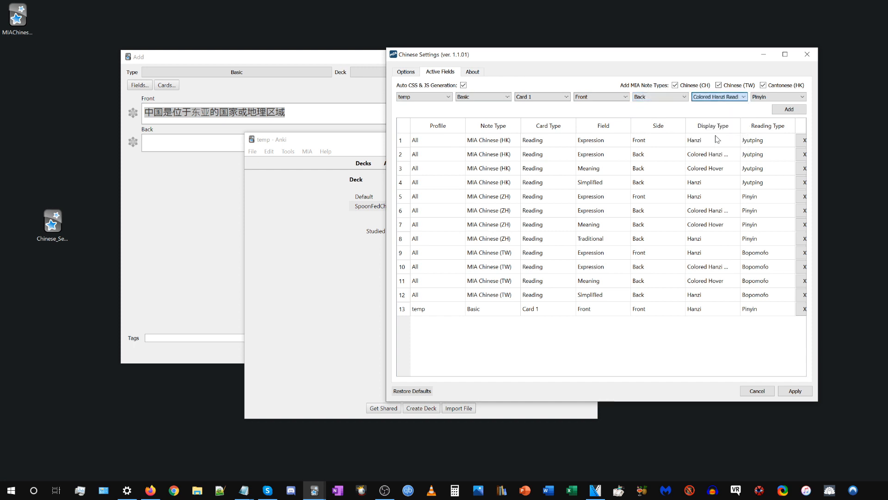
pyautogui.click(782, 108)
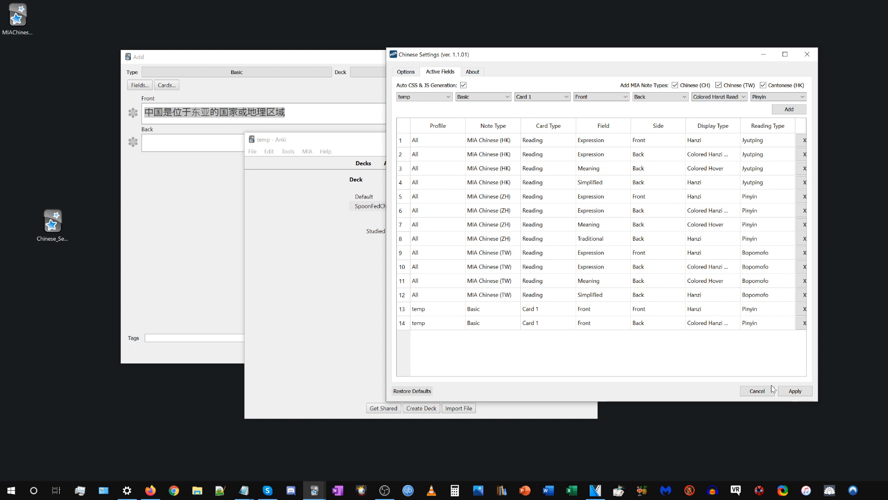
pyautogui.click(795, 392)
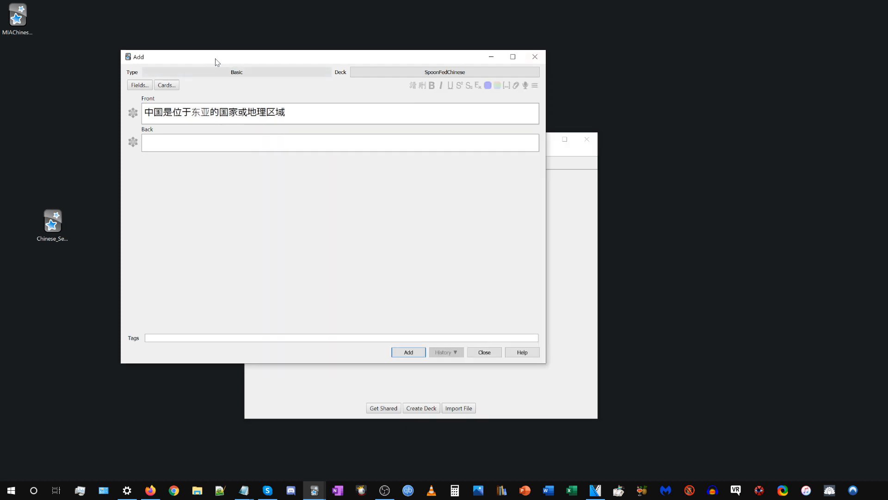
# Move the Add window clear and examine the generated code in the Basic note type's card templates.
pyautogui.moveTo(218, 59); pyautogui.dragTo(366, 67)
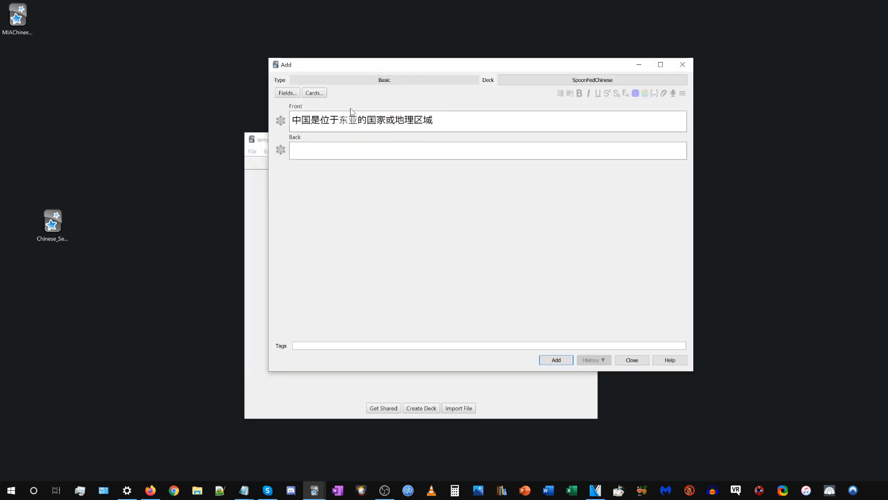
pyautogui.click(313, 93)
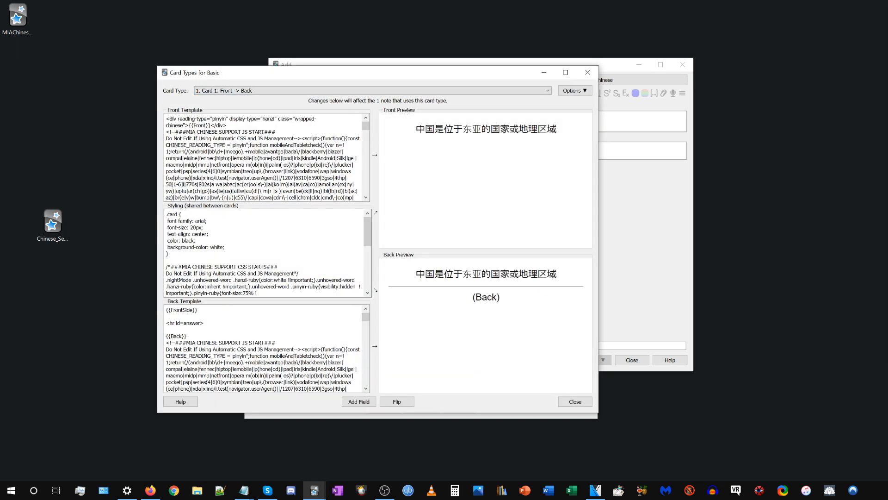
pyautogui.scroll(-20, 263, 157)
pyautogui.scroll(-5, 263, 347)
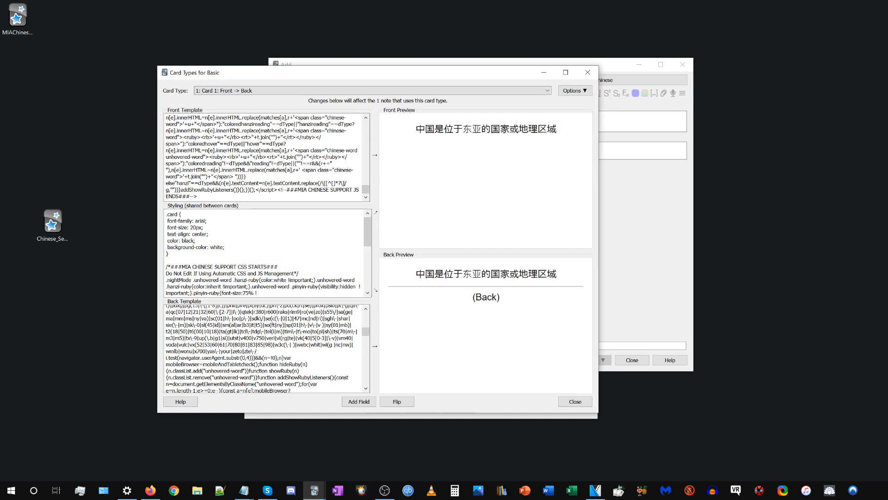
pyautogui.scroll(-5, 263, 347)
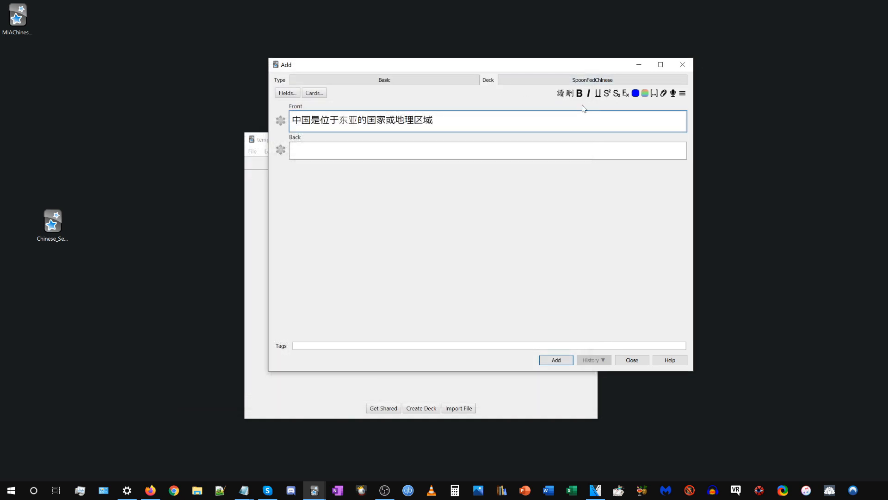
# Generate pinyin readings for the sentence in the Front field and check it in the Basic card template previews.
pyautogui.click(561, 93)
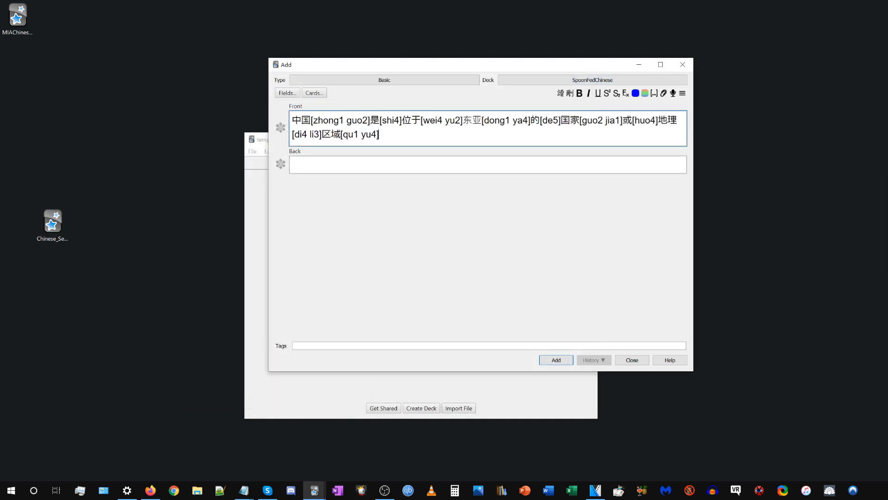
pyautogui.click(314, 93)
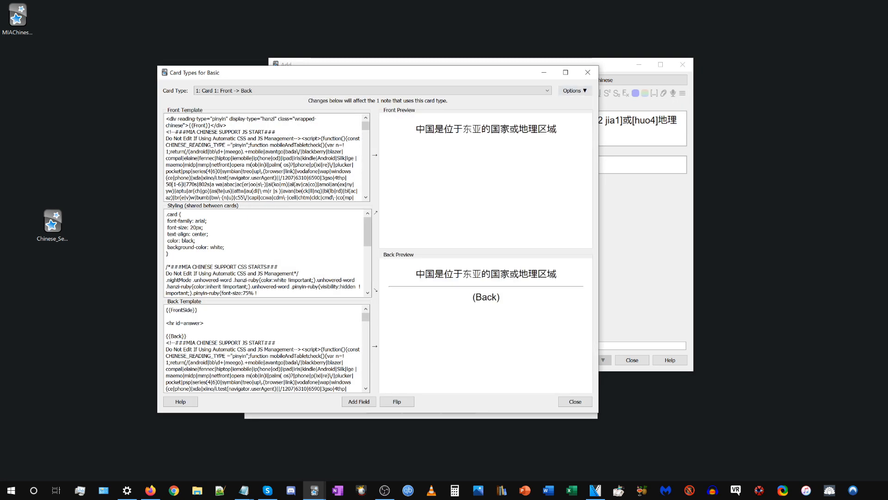
pyautogui.moveTo(425, 129); pyautogui.dragTo(560, 128)
pyautogui.click(559, 142)
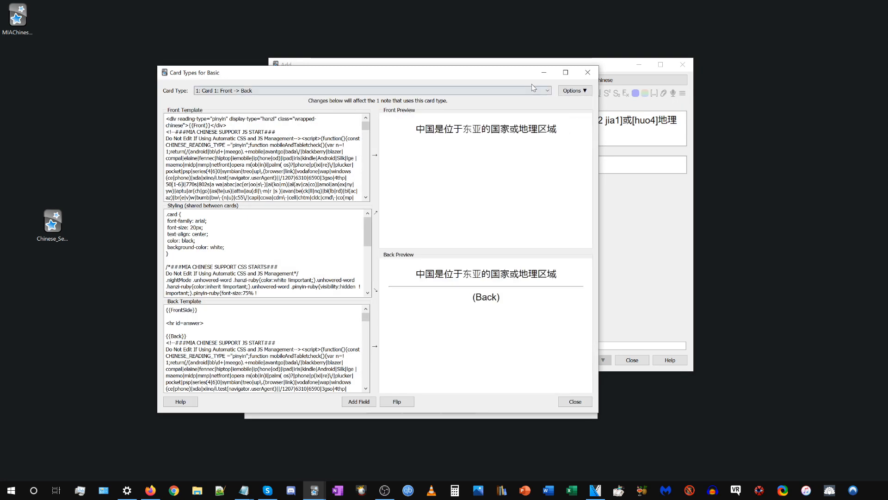
# Replace {{FrontSide}} with {{Front}} in the Basic note type's Back Template for Card 1, and close the card types window.
pyautogui.moveTo(426, 274); pyautogui.dragTo(510, 274)
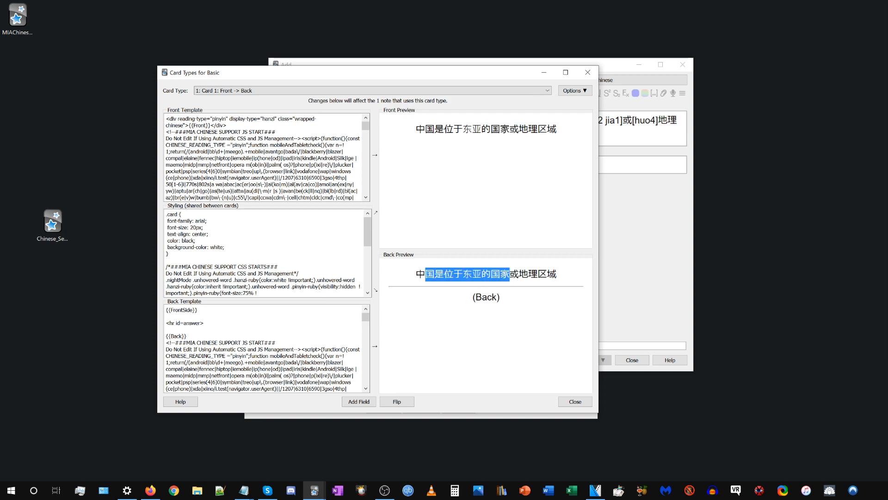
pyautogui.click(511, 275)
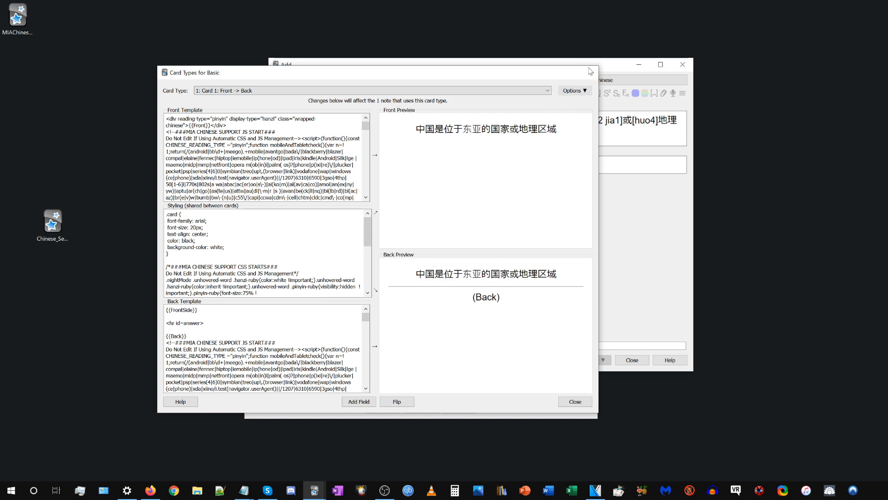
pyautogui.click(589, 71)
pyautogui.click(315, 93)
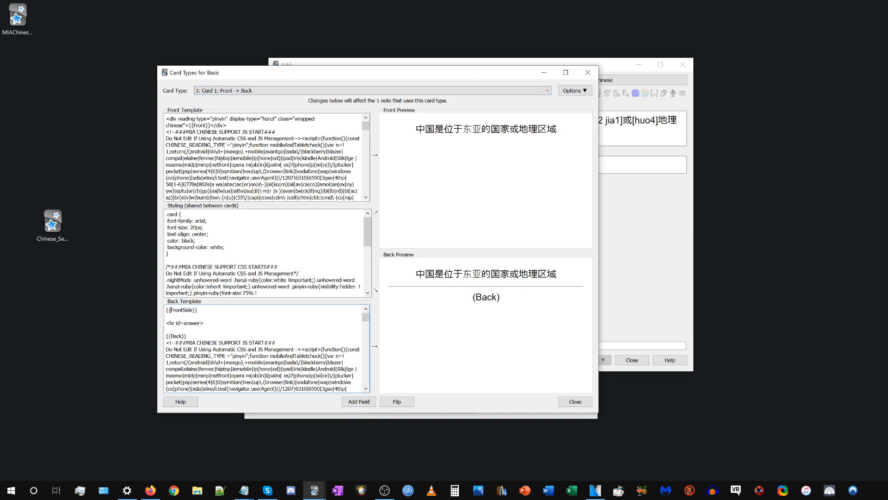
pyautogui.moveTo(169, 310); pyautogui.dragTo(190, 310)
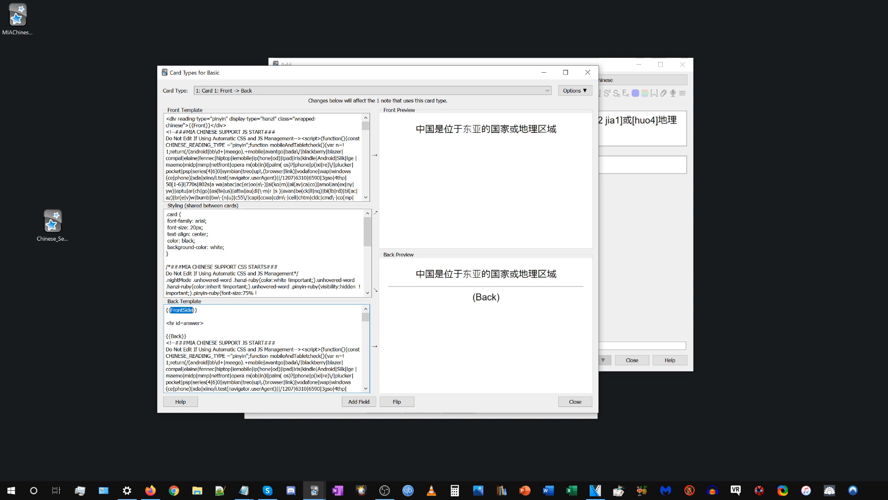
pyautogui.write('Front')
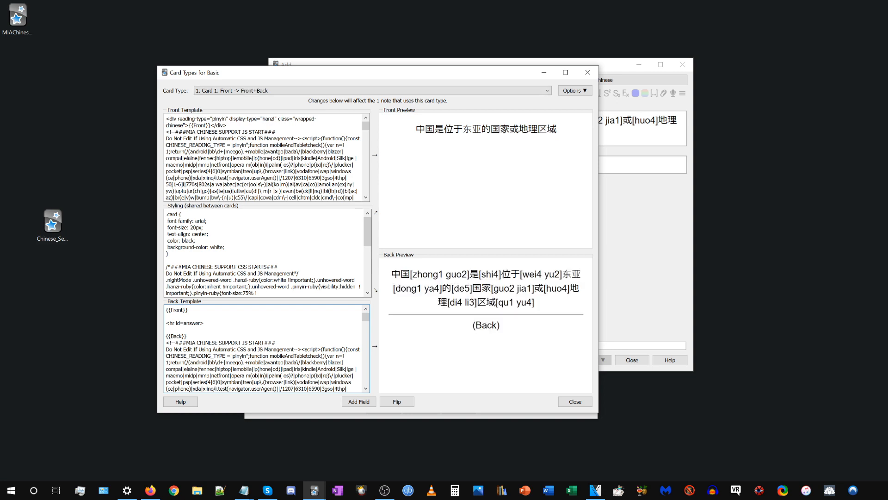
pyautogui.click(588, 72)
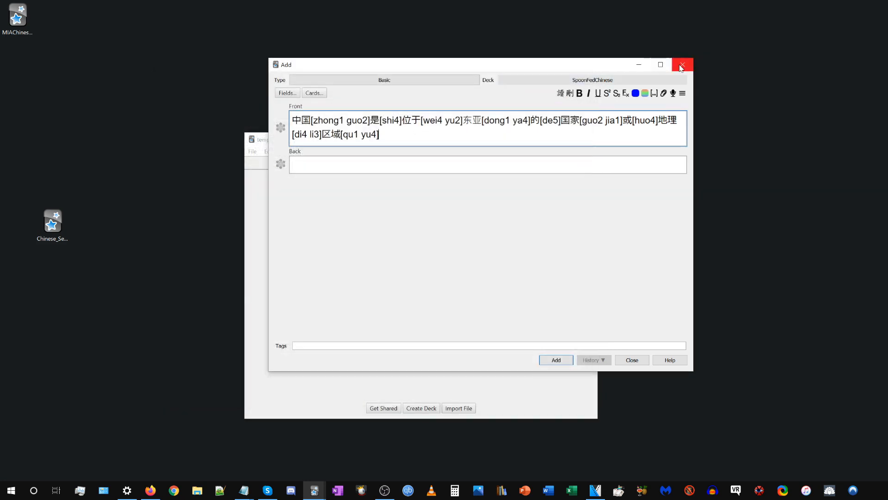
# Close the Add window, load the temp Basic entry with Back side in the Chinese settings' active fields, and apply the settings.
pyautogui.click(683, 64)
pyautogui.click(470, 230)
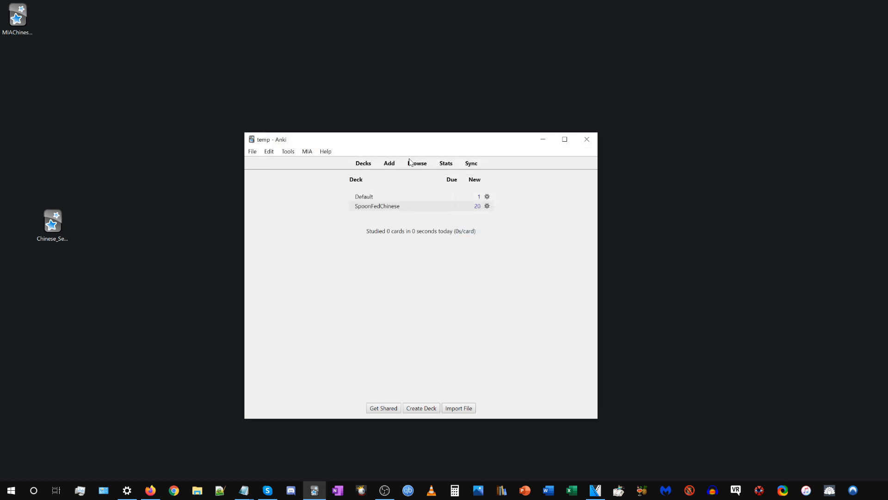
pyautogui.click(307, 152)
pyautogui.click(332, 193)
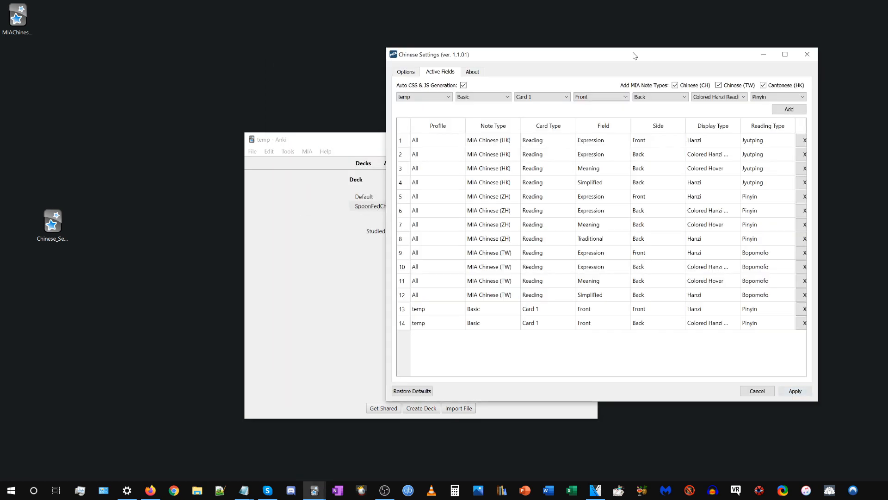
pyautogui.click(562, 325)
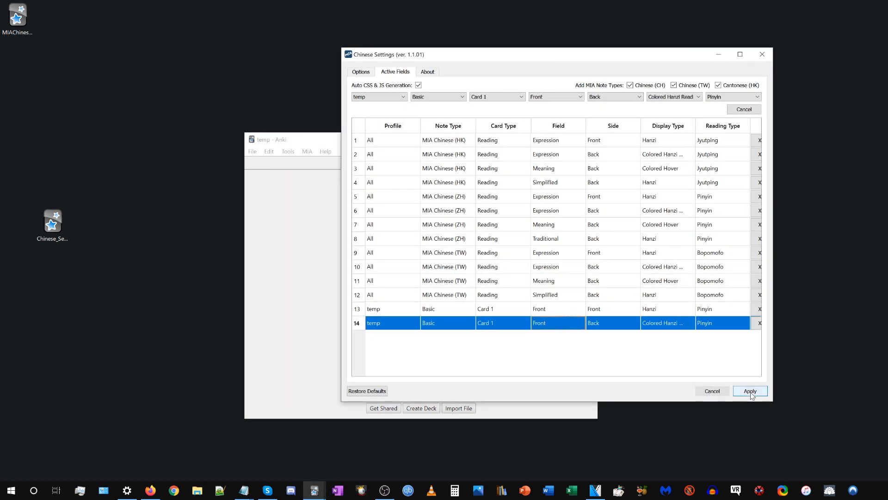
pyautogui.click(757, 391)
# Start studying the Default deck, and add a new Basic note with the copied sentence and pinyin readings in Front.
pyautogui.click(376, 197)
pyautogui.click(463, 214)
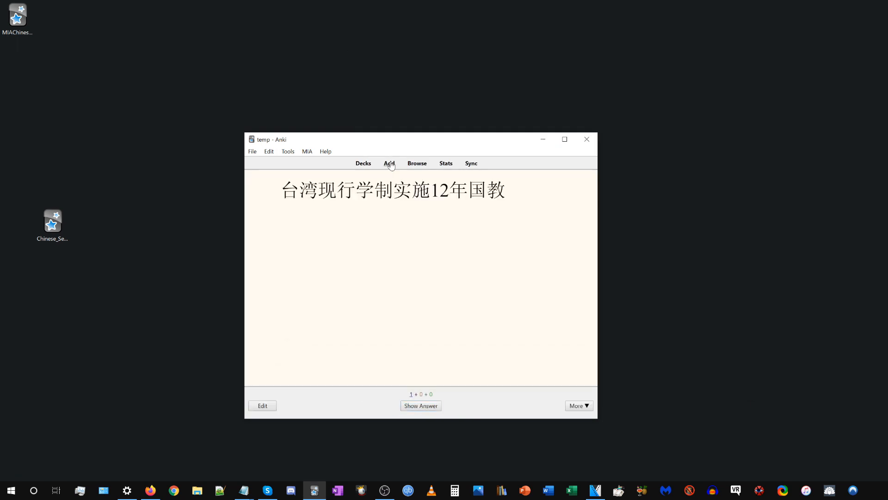
pyautogui.click(389, 163)
pyautogui.write('中国是位于东亚的国家或地理区域')
pyautogui.click(402, 81)
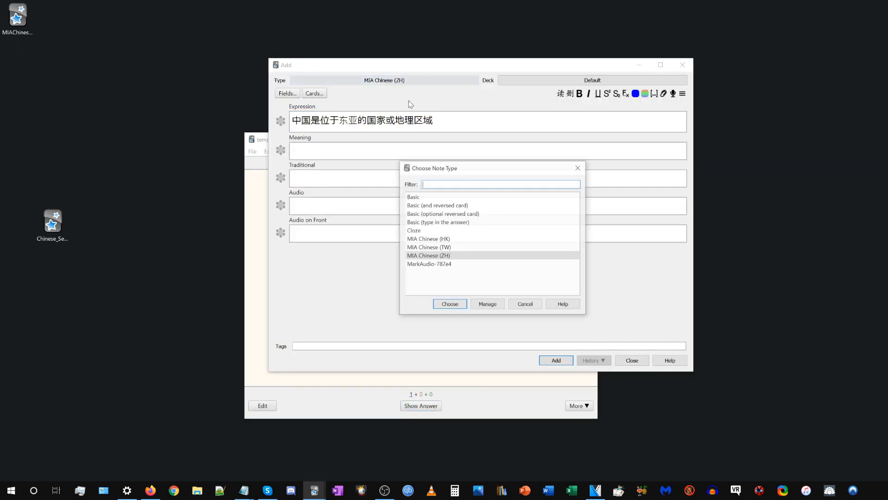
pyautogui.click(418, 196)
pyautogui.click(449, 302)
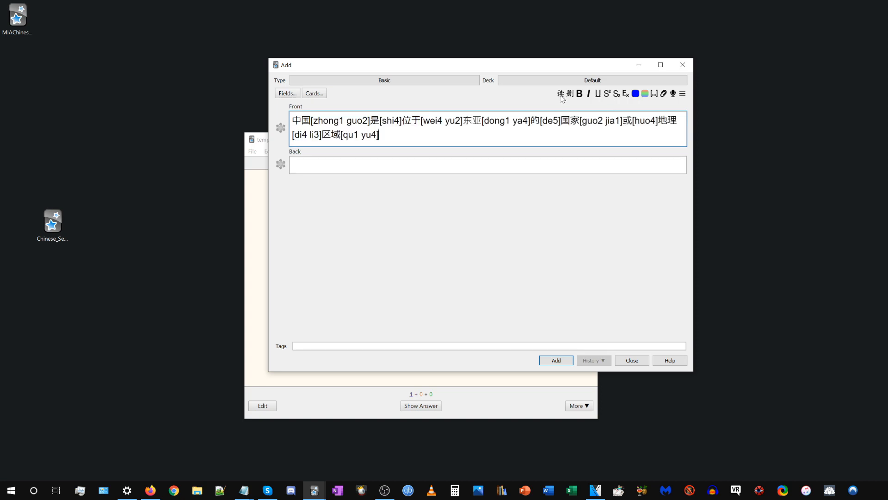
# Check the front and back previews of the sentence in the Basic note's card templates.
pyautogui.click(314, 93)
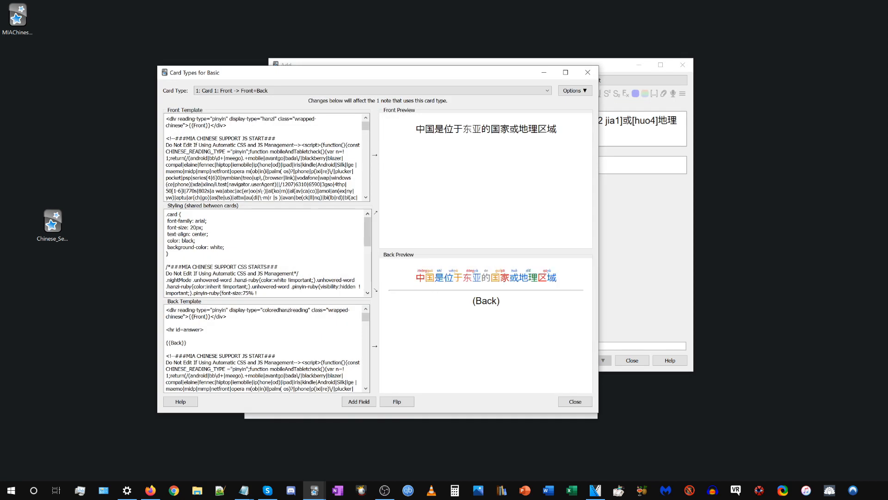
pyautogui.moveTo(424, 130); pyautogui.dragTo(594, 134)
pyautogui.click(565, 132)
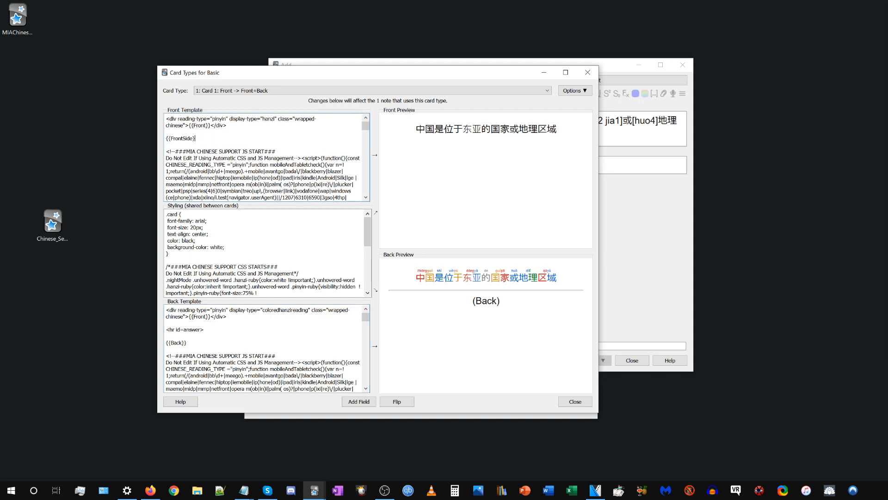
# Try a {{FrontSide}} tag below the wrapped Front field in the Front Template, and delete it.
pyautogui.write('}')
pyautogui.moveTo(198, 138); pyautogui.dragTo(166, 138)
pyautogui.press('BackSpace')
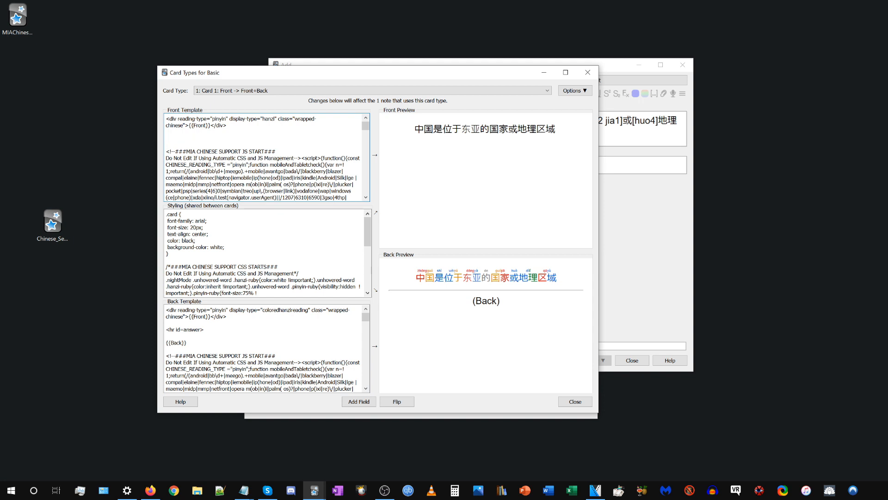
# Compare the wrapper code and display types around {{Front}} in the Front and Back templates, and close the card types window.
pyautogui.moveTo(228, 125); pyautogui.dragTo(166, 119)
pyautogui.moveTo(228, 317); pyautogui.dragTo(165, 310)
pyautogui.click(167, 311)
pyautogui.moveTo(228, 317)
pyautogui.mouseDown()
pyautogui.moveTo(189, 317)
pyautogui.moveTo(211, 316)
pyautogui.mouseUp()
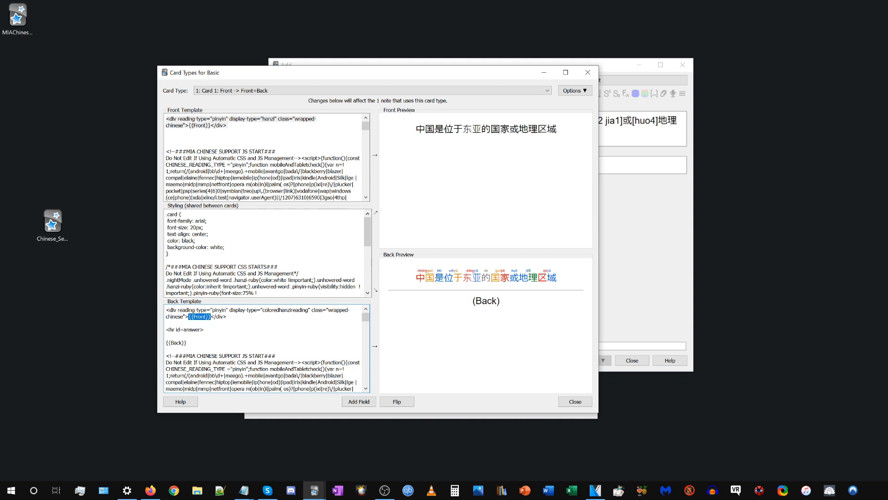
pyautogui.moveTo(262, 310); pyautogui.dragTo(306, 310)
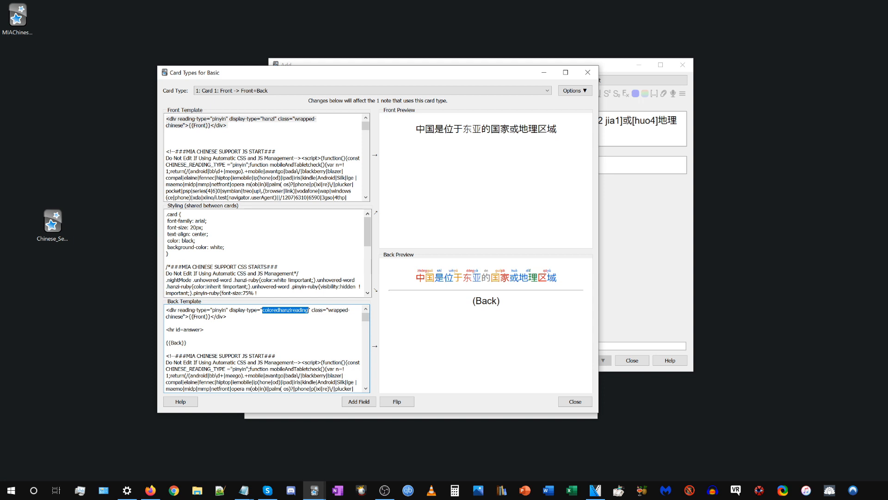
pyautogui.click(224, 119)
pyautogui.moveTo(261, 119); pyautogui.dragTo(274, 119)
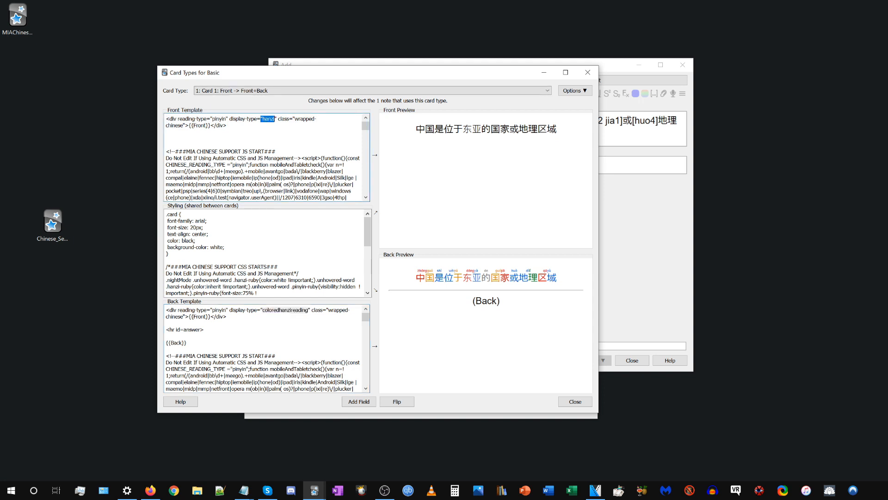
pyautogui.click(270, 132)
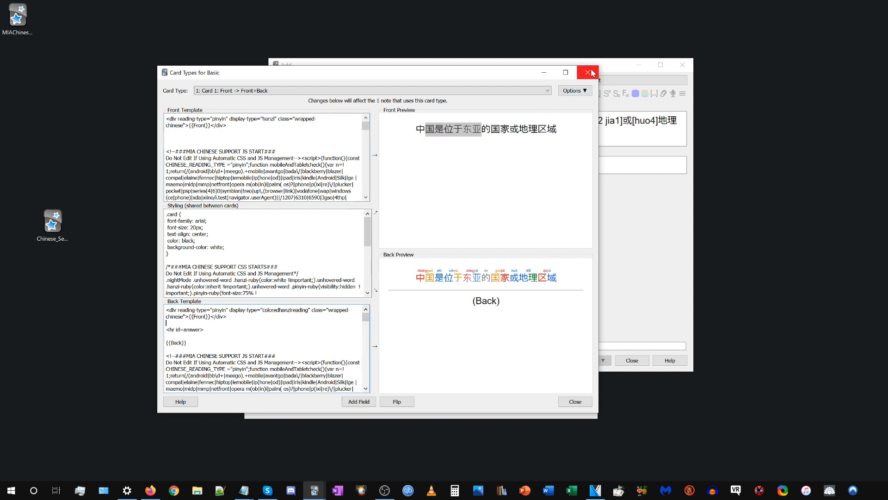
pyautogui.click(589, 73)
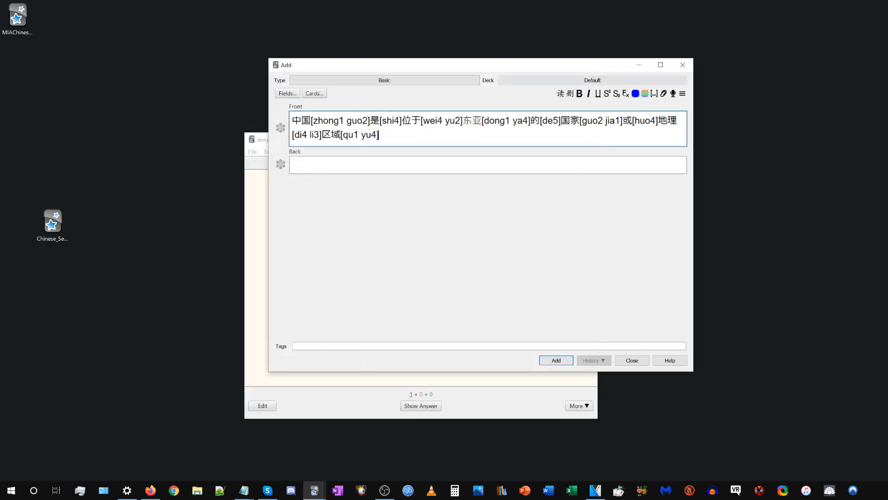
# Reopen the Chinese settings and change the temp Basic Back-side entry's reading type to Bopomofo.
pyautogui.click(261, 294)
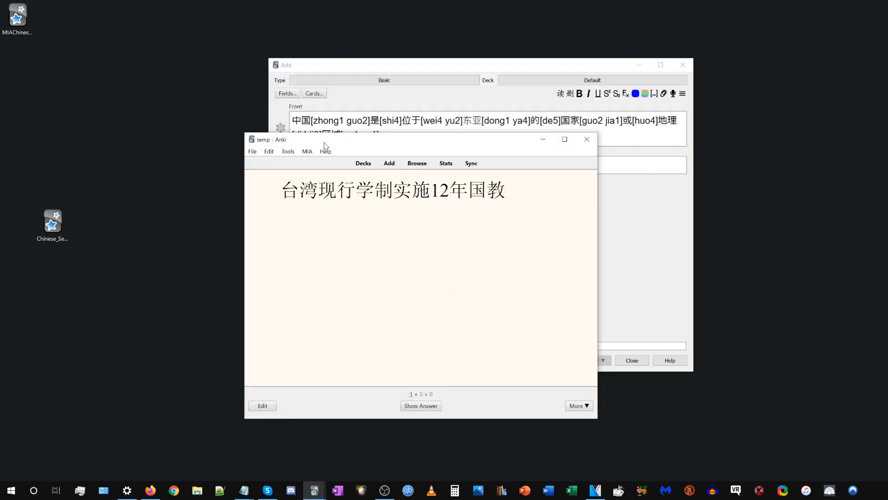
pyautogui.click(307, 151)
pyautogui.click(329, 190)
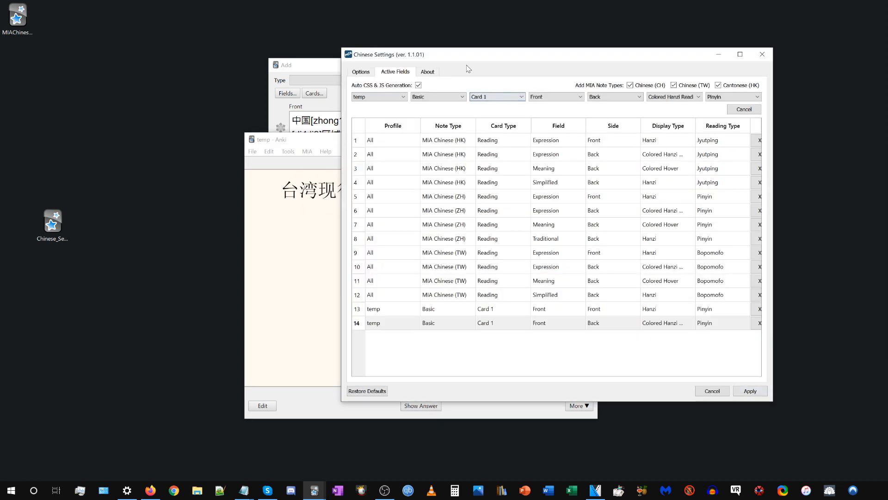
pyautogui.moveTo(468, 58); pyautogui.dragTo(407, 66)
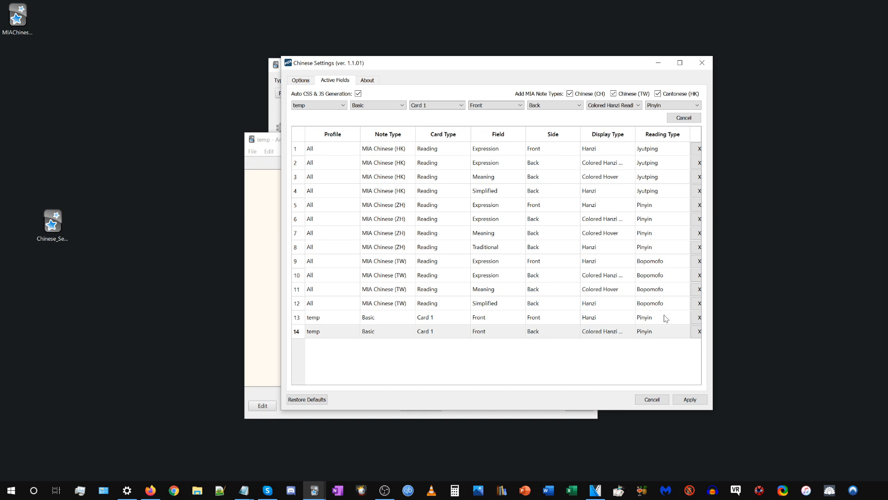
pyautogui.click(481, 333)
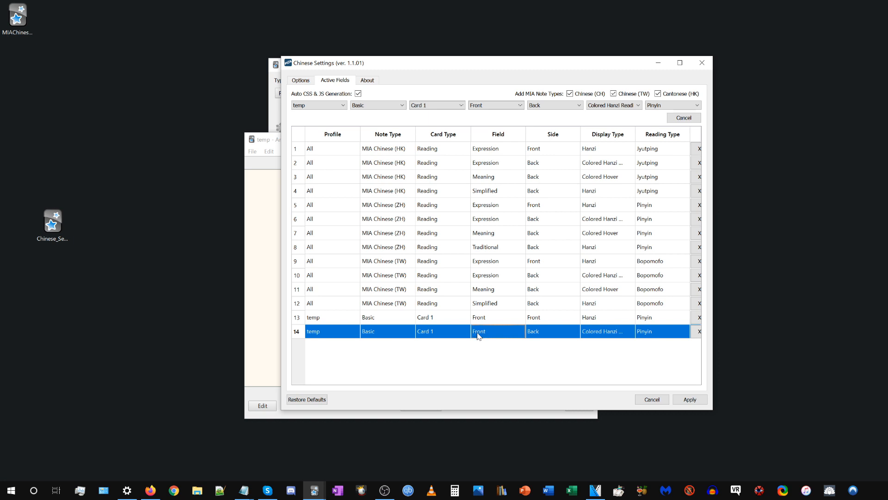
pyautogui.click(602, 335)
pyautogui.click(658, 106)
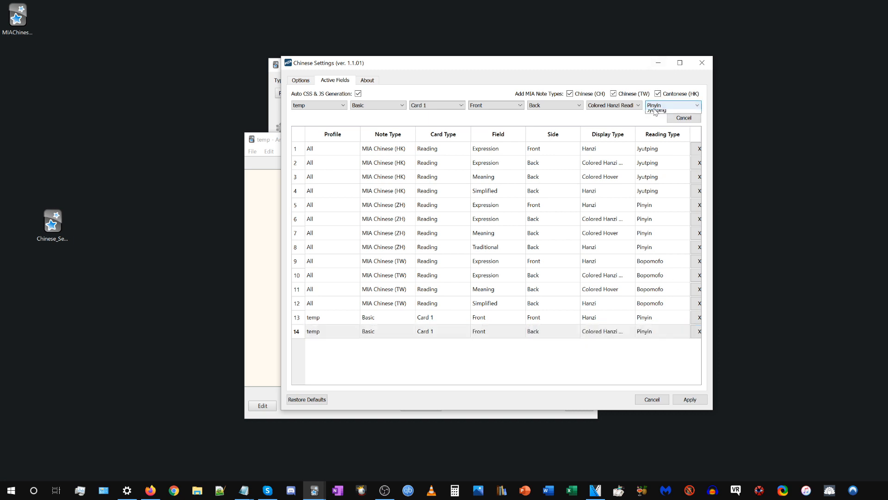
pyautogui.click(660, 122)
pyautogui.click(682, 118)
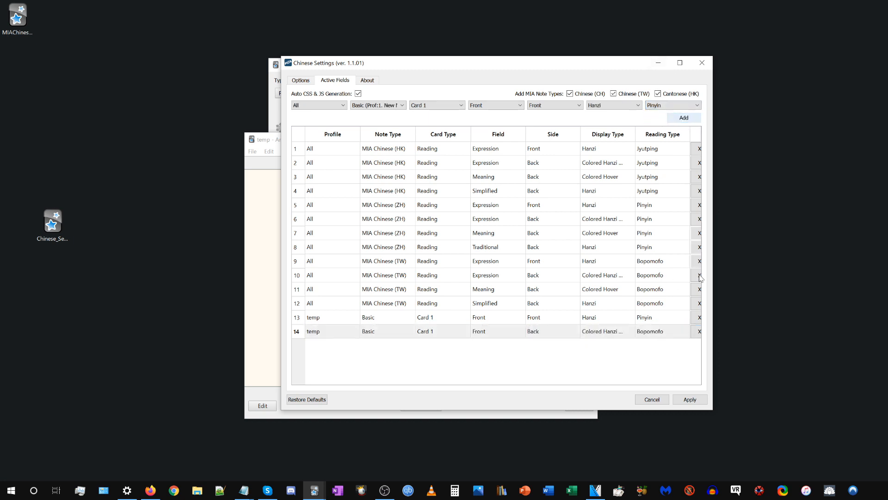
# Change the temp Basic Front-side entry's reading type to Bopomofo and apply the settings.
pyautogui.click(613, 322)
pyautogui.click(481, 332)
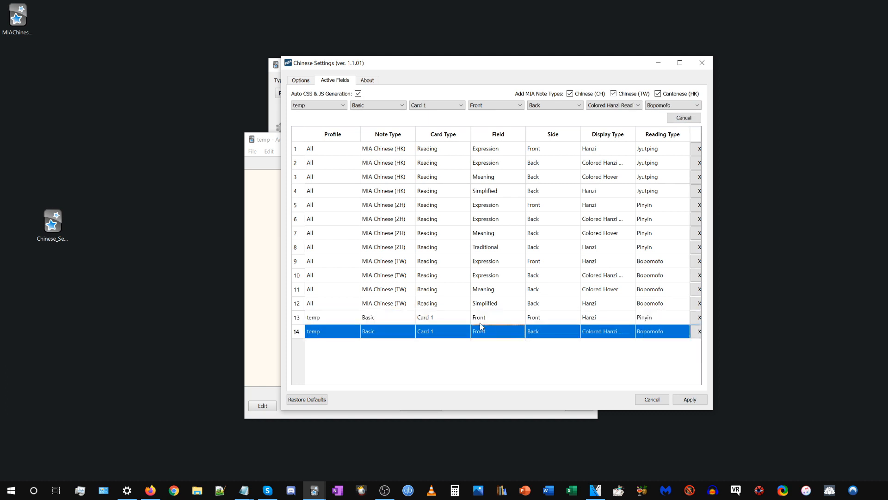
pyautogui.click(482, 321)
pyautogui.click(482, 330)
pyautogui.click(481, 319)
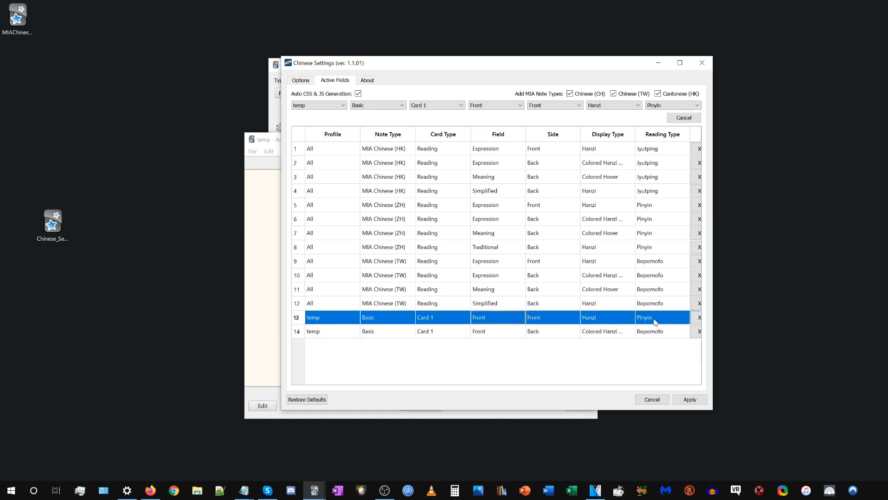
pyautogui.click(654, 107)
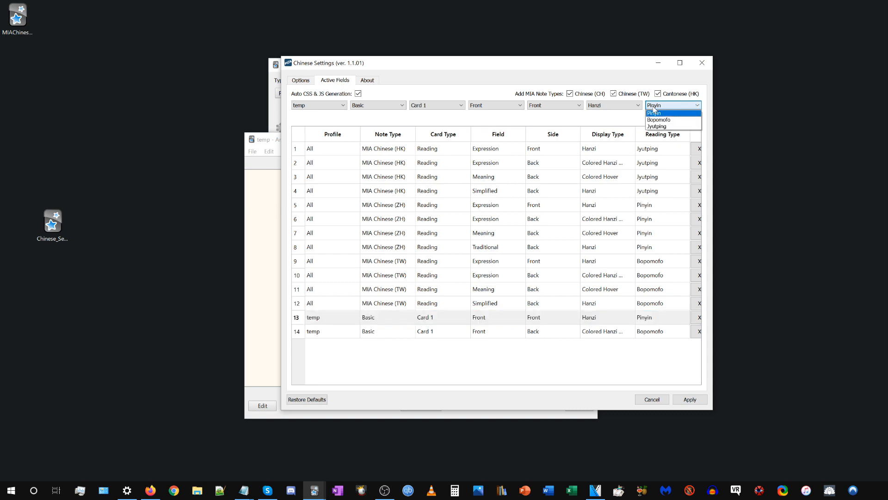
pyautogui.click(659, 120)
pyautogui.click(684, 117)
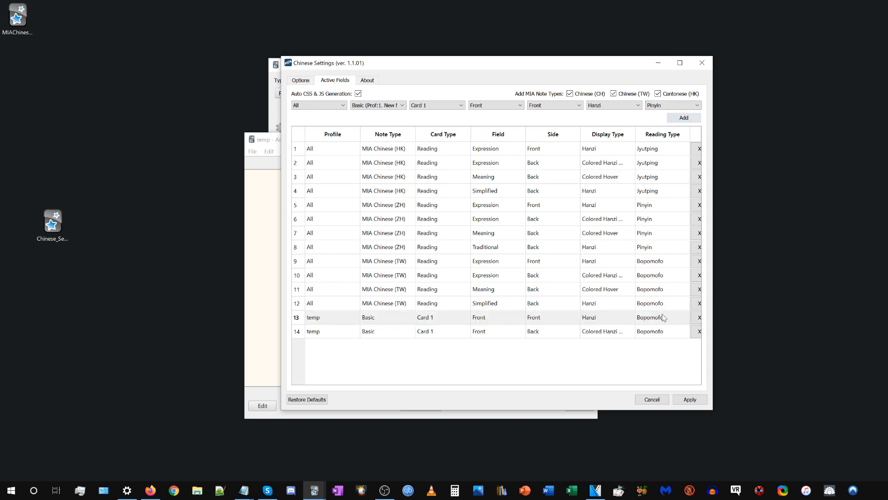
pyautogui.click(689, 399)
# Remove the pinyin readings from the sentence in the Front field and generate Bopomofo readings for it.
pyautogui.click(569, 96)
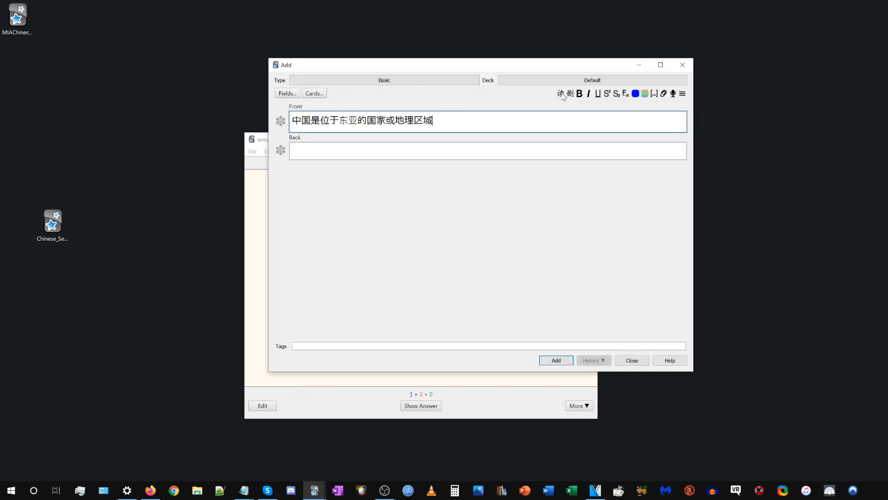
pyautogui.click(564, 95)
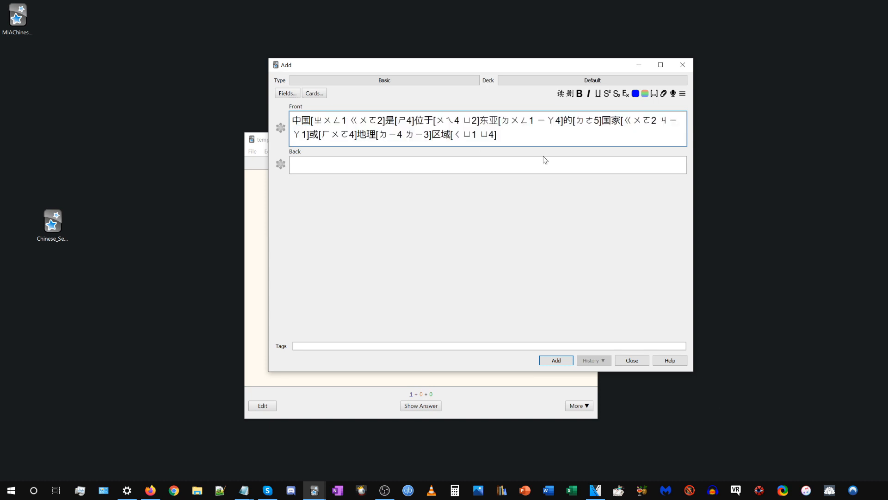
pyautogui.click(260, 243)
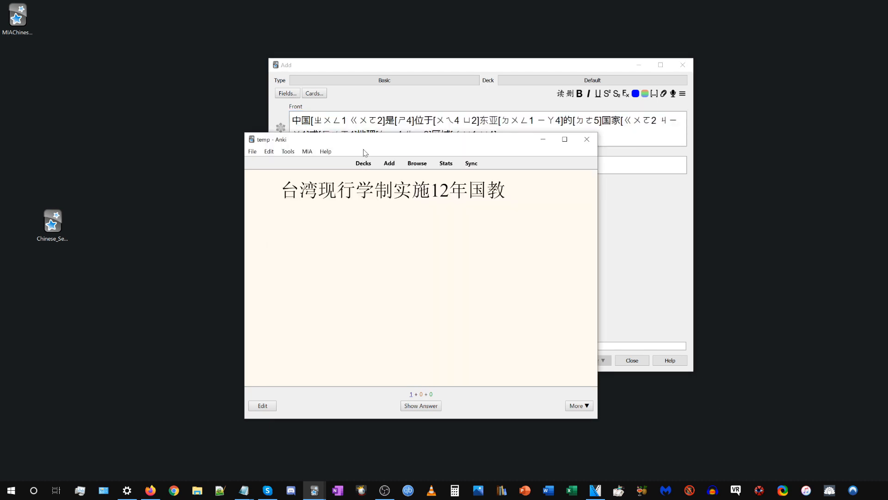
pyautogui.moveTo(489, 145); pyautogui.dragTo(421, 162)
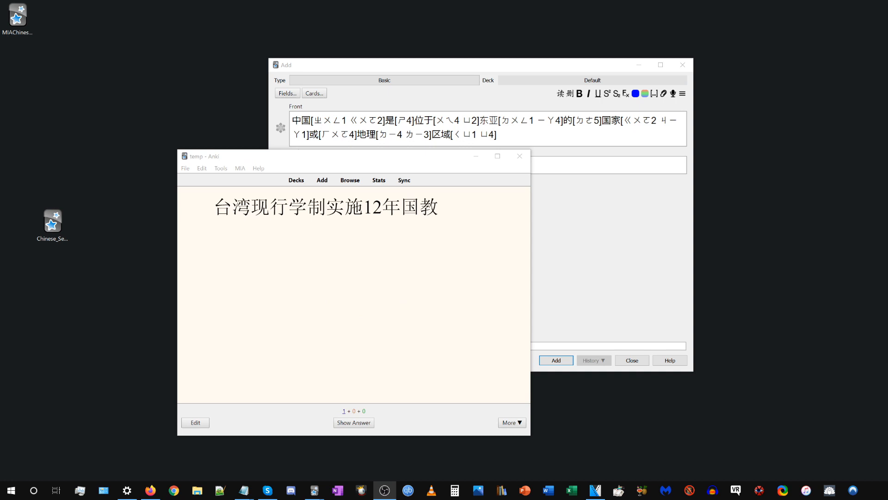
pyautogui.moveTo(448, 158); pyautogui.dragTo(443, 112)
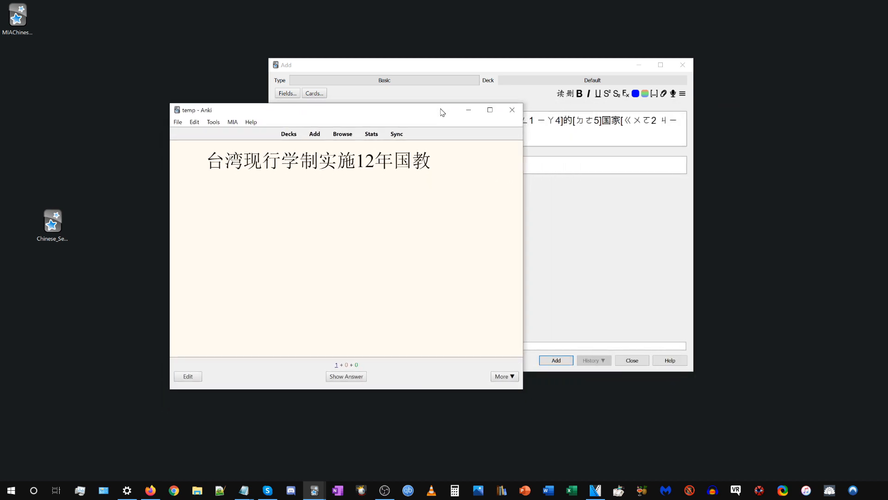